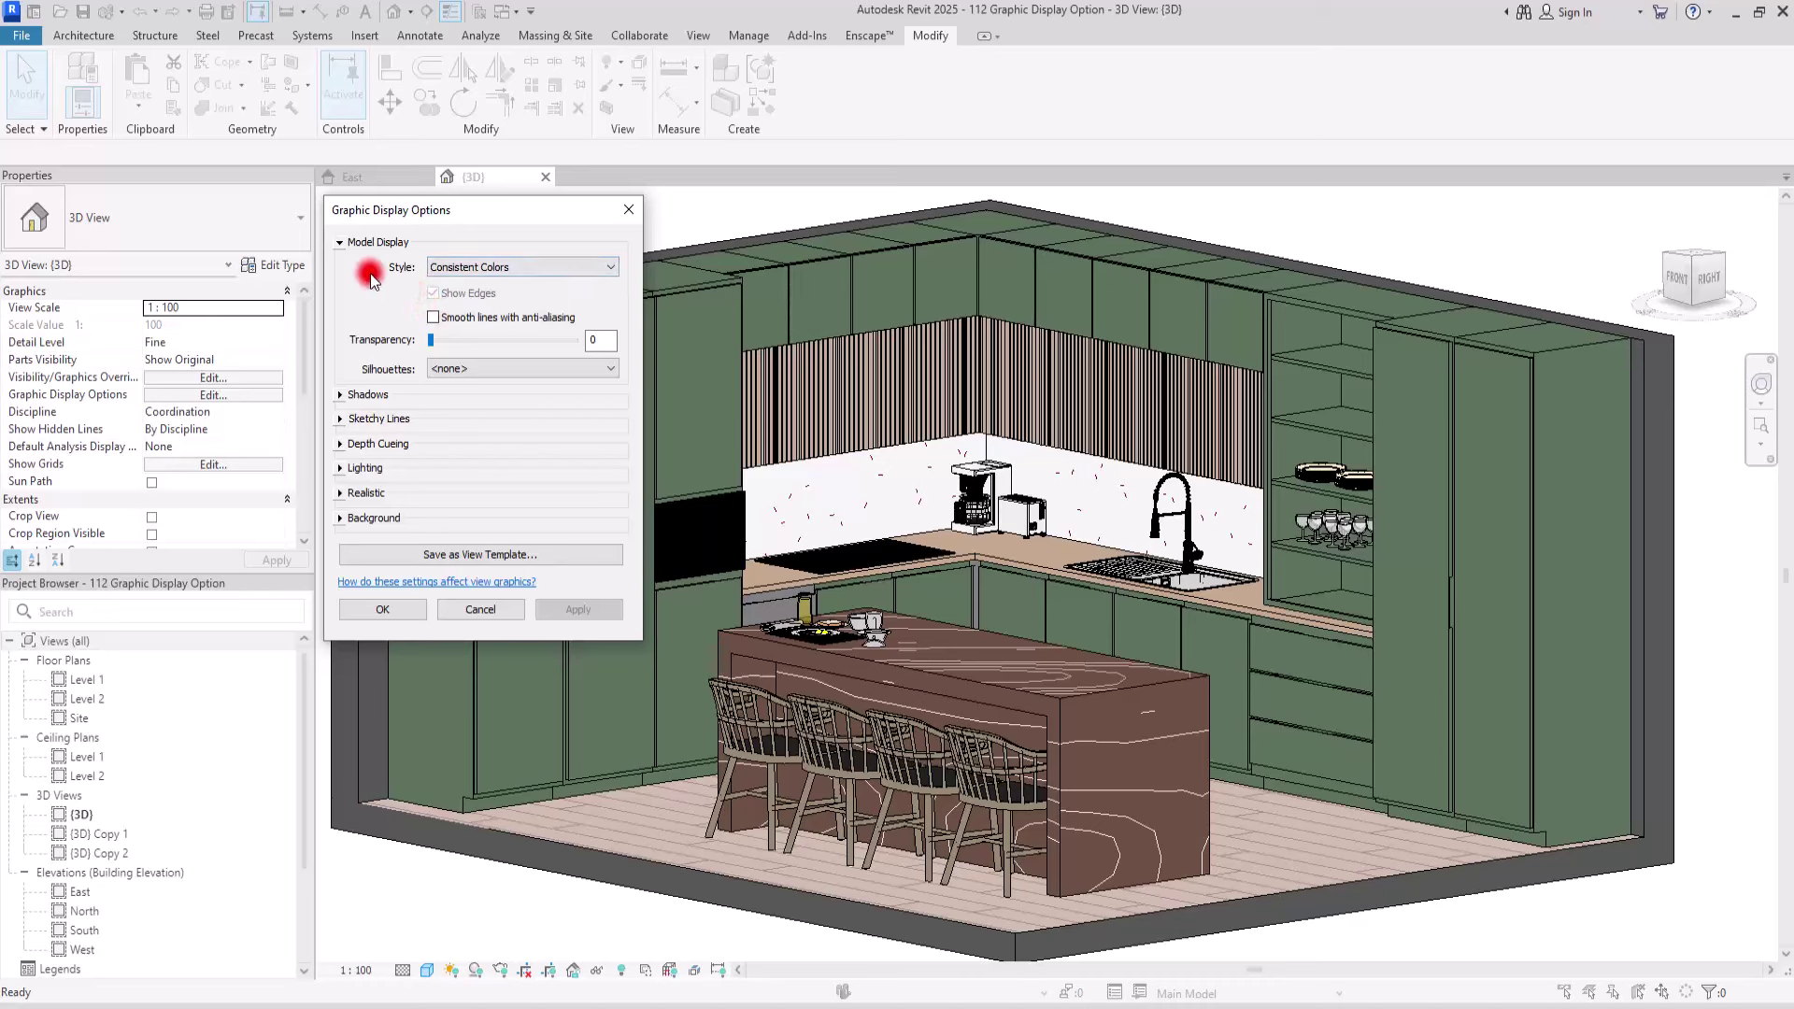
# Step: Preview Wireframe and Hidden Line, then apply Shaded with Show Edges to the kitchen 3D view
pyautogui.click(570, 267)
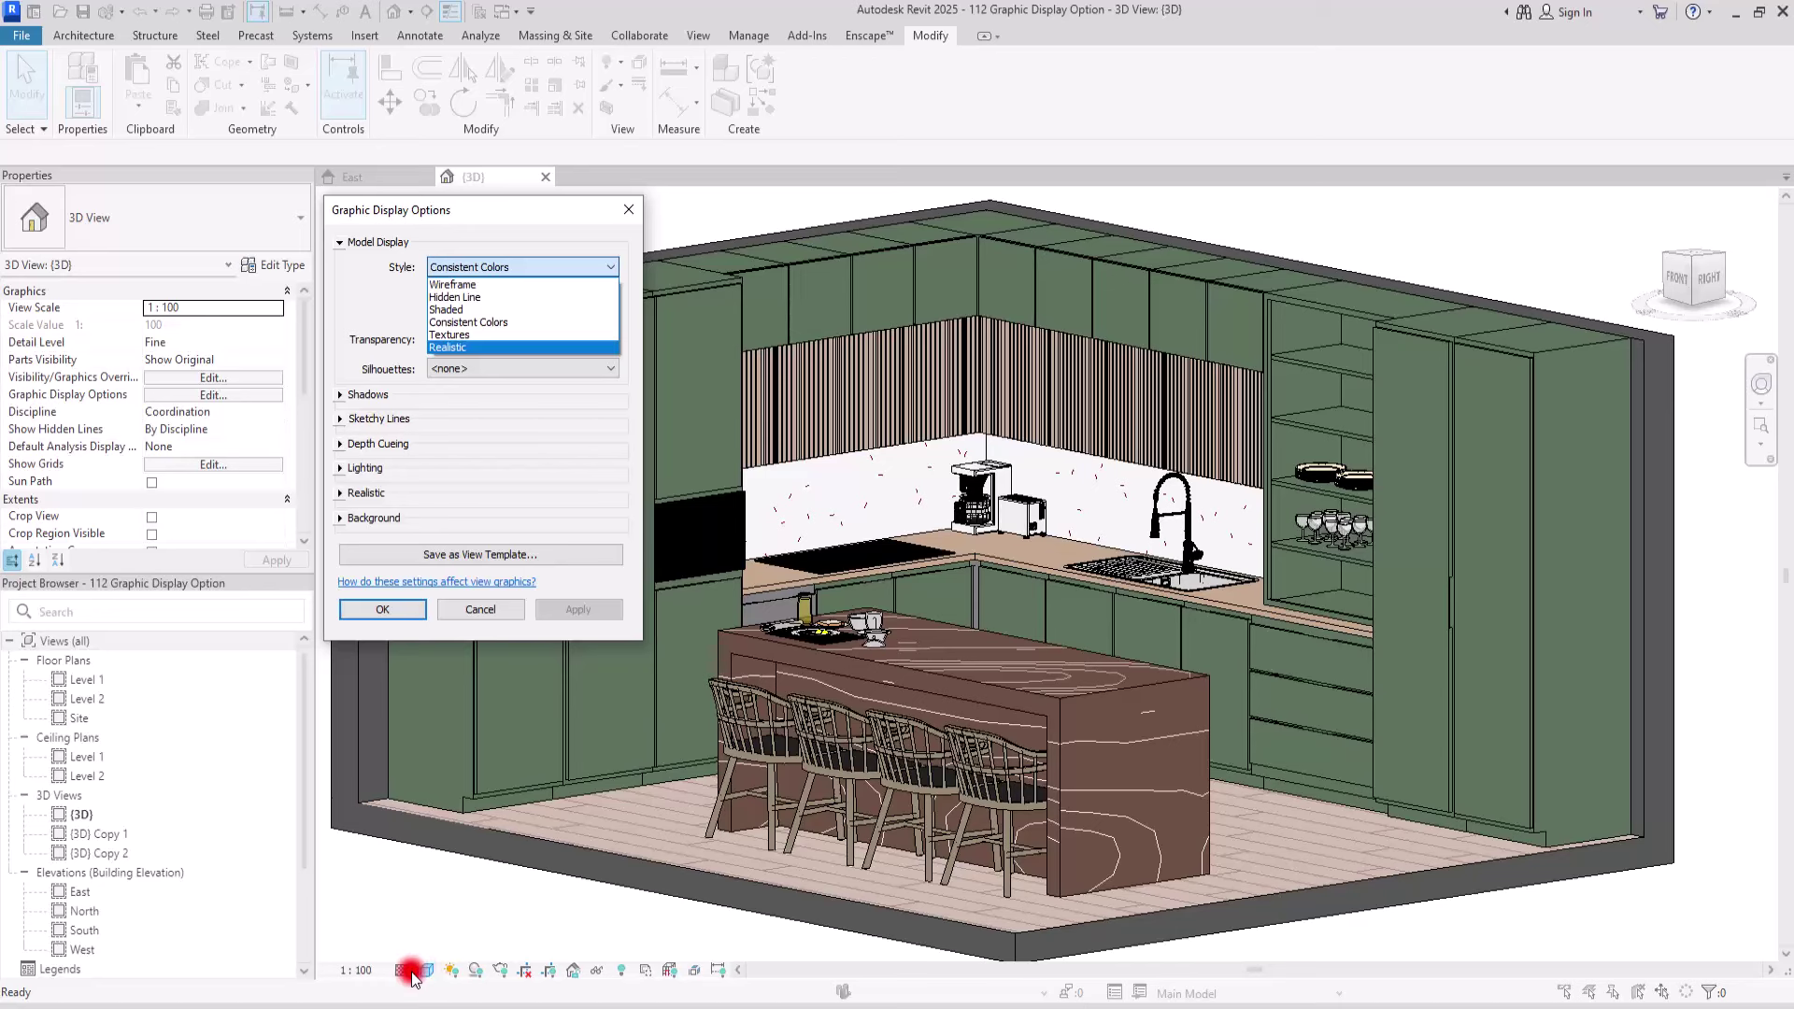
pyautogui.click(490, 286)
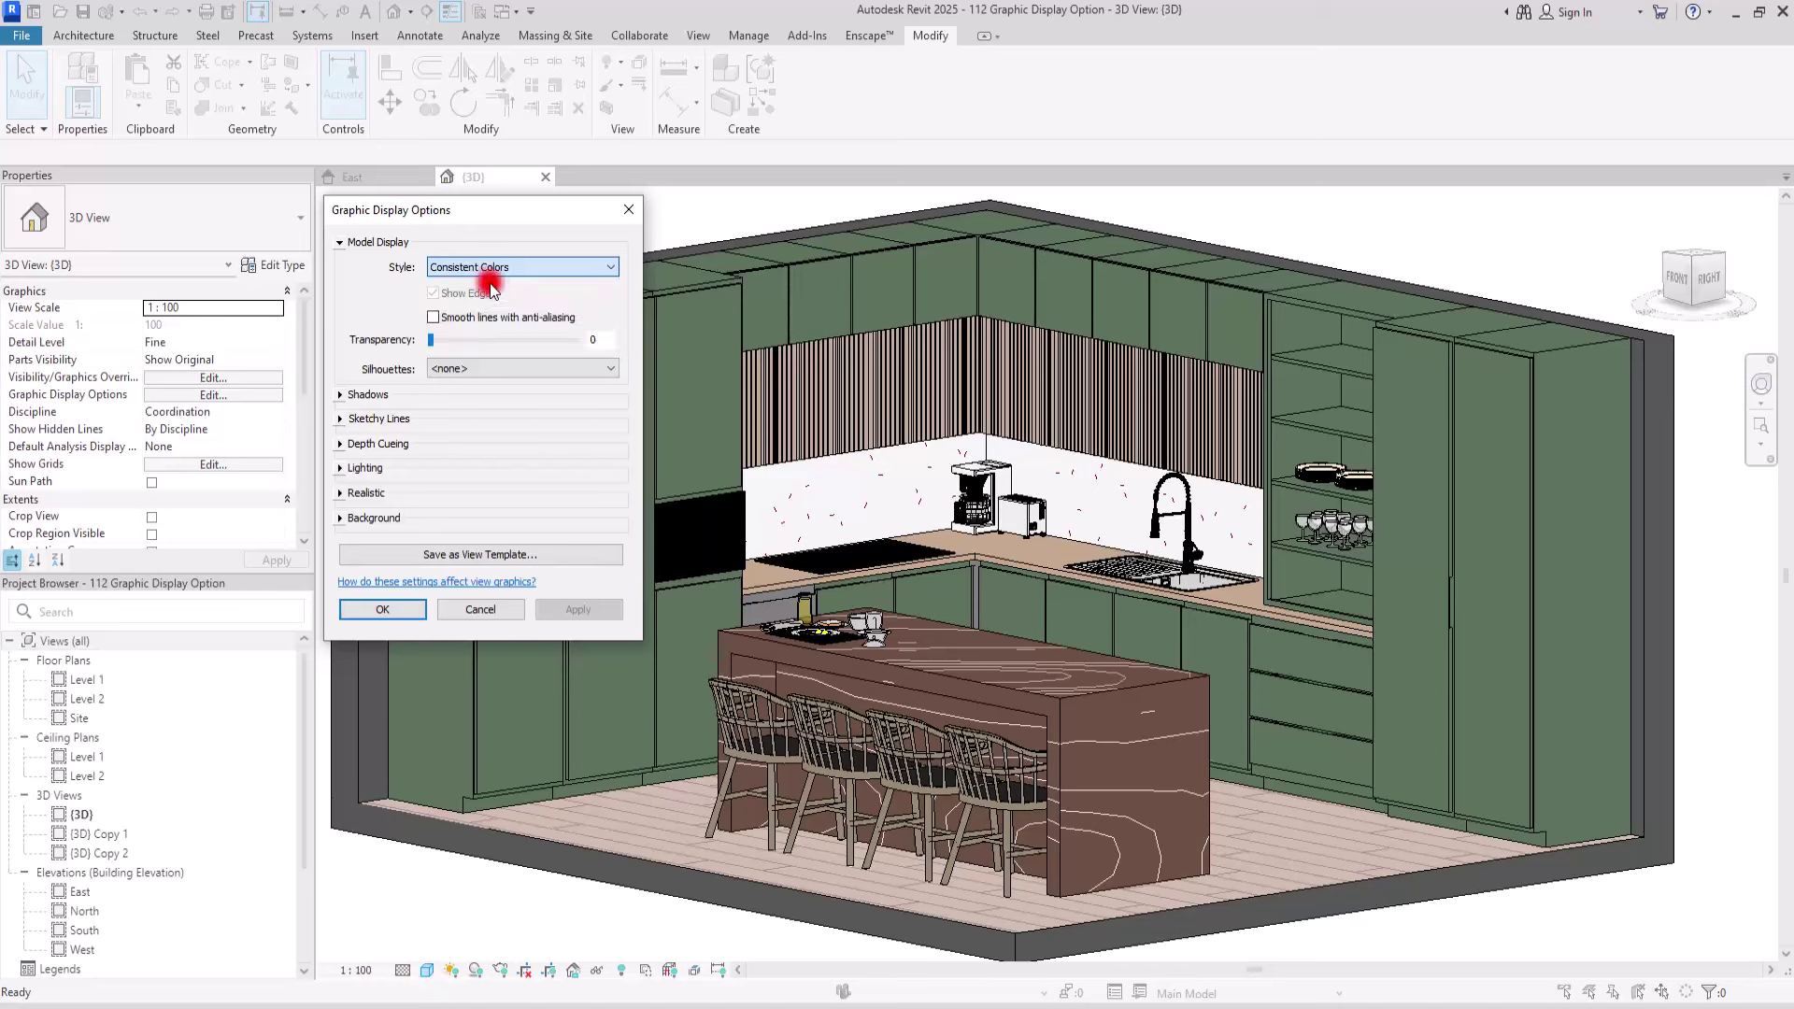
pyautogui.click(589, 611)
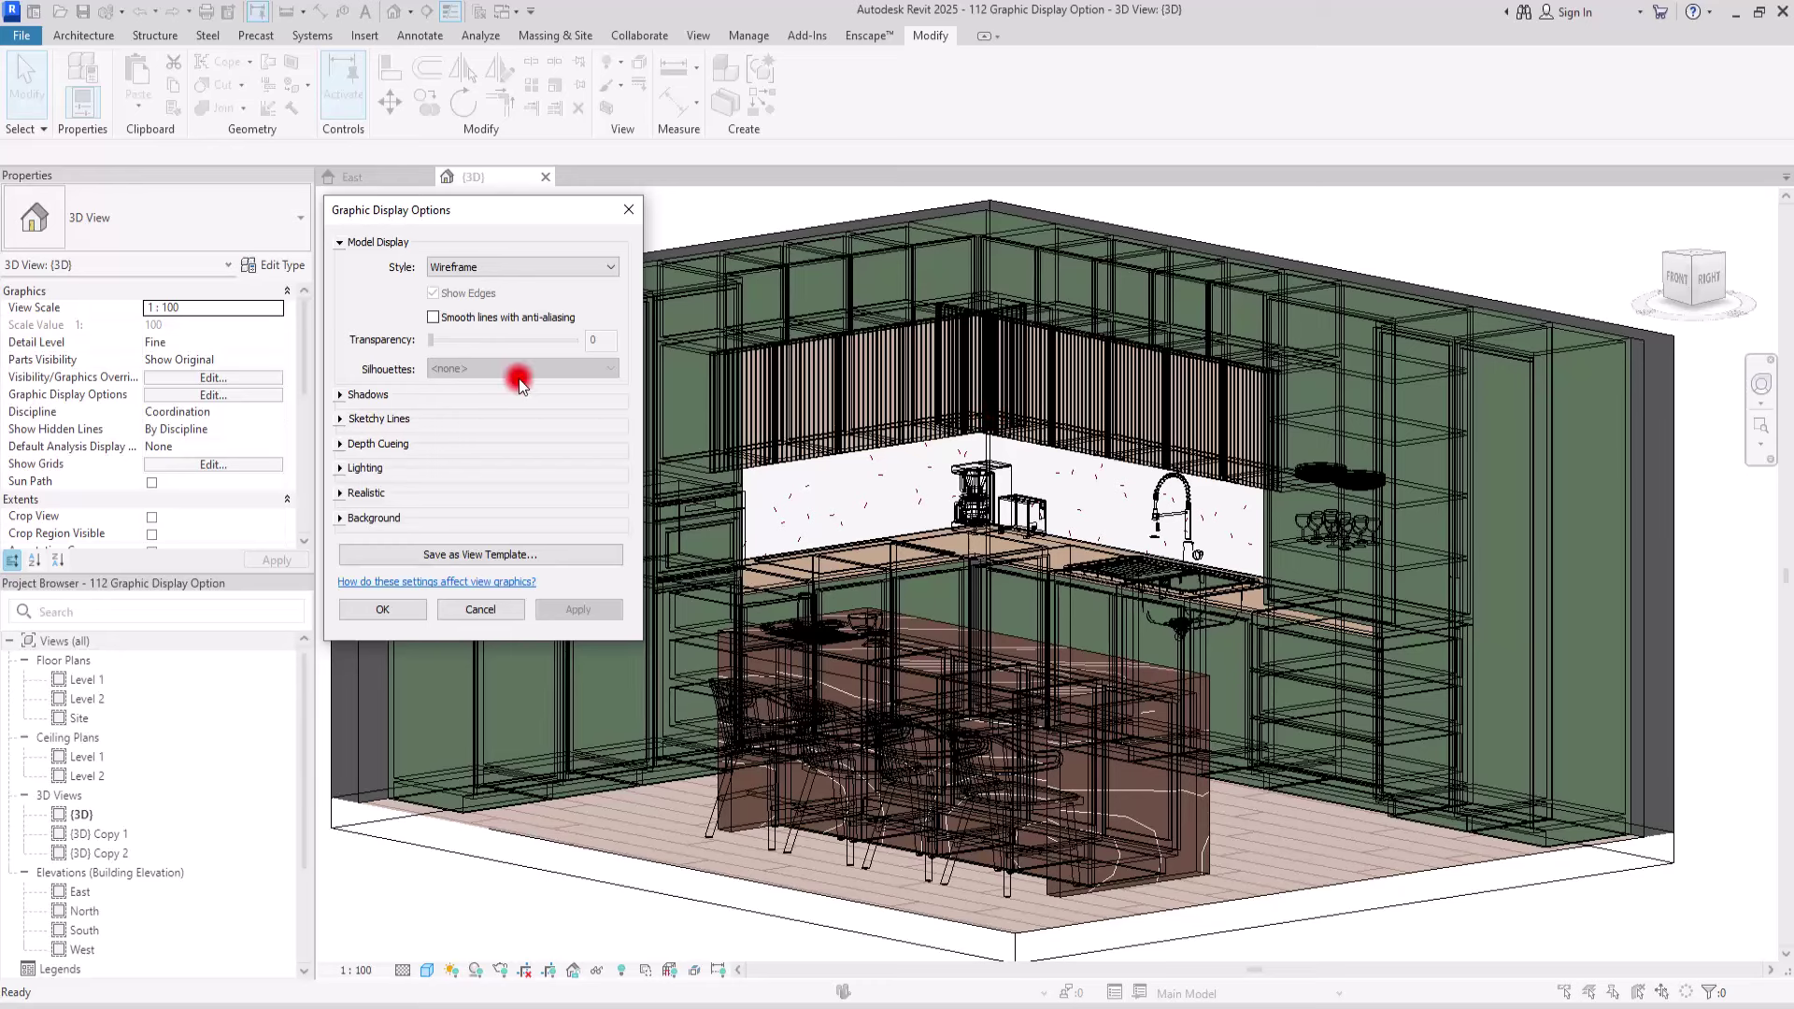
pyautogui.click(509, 266)
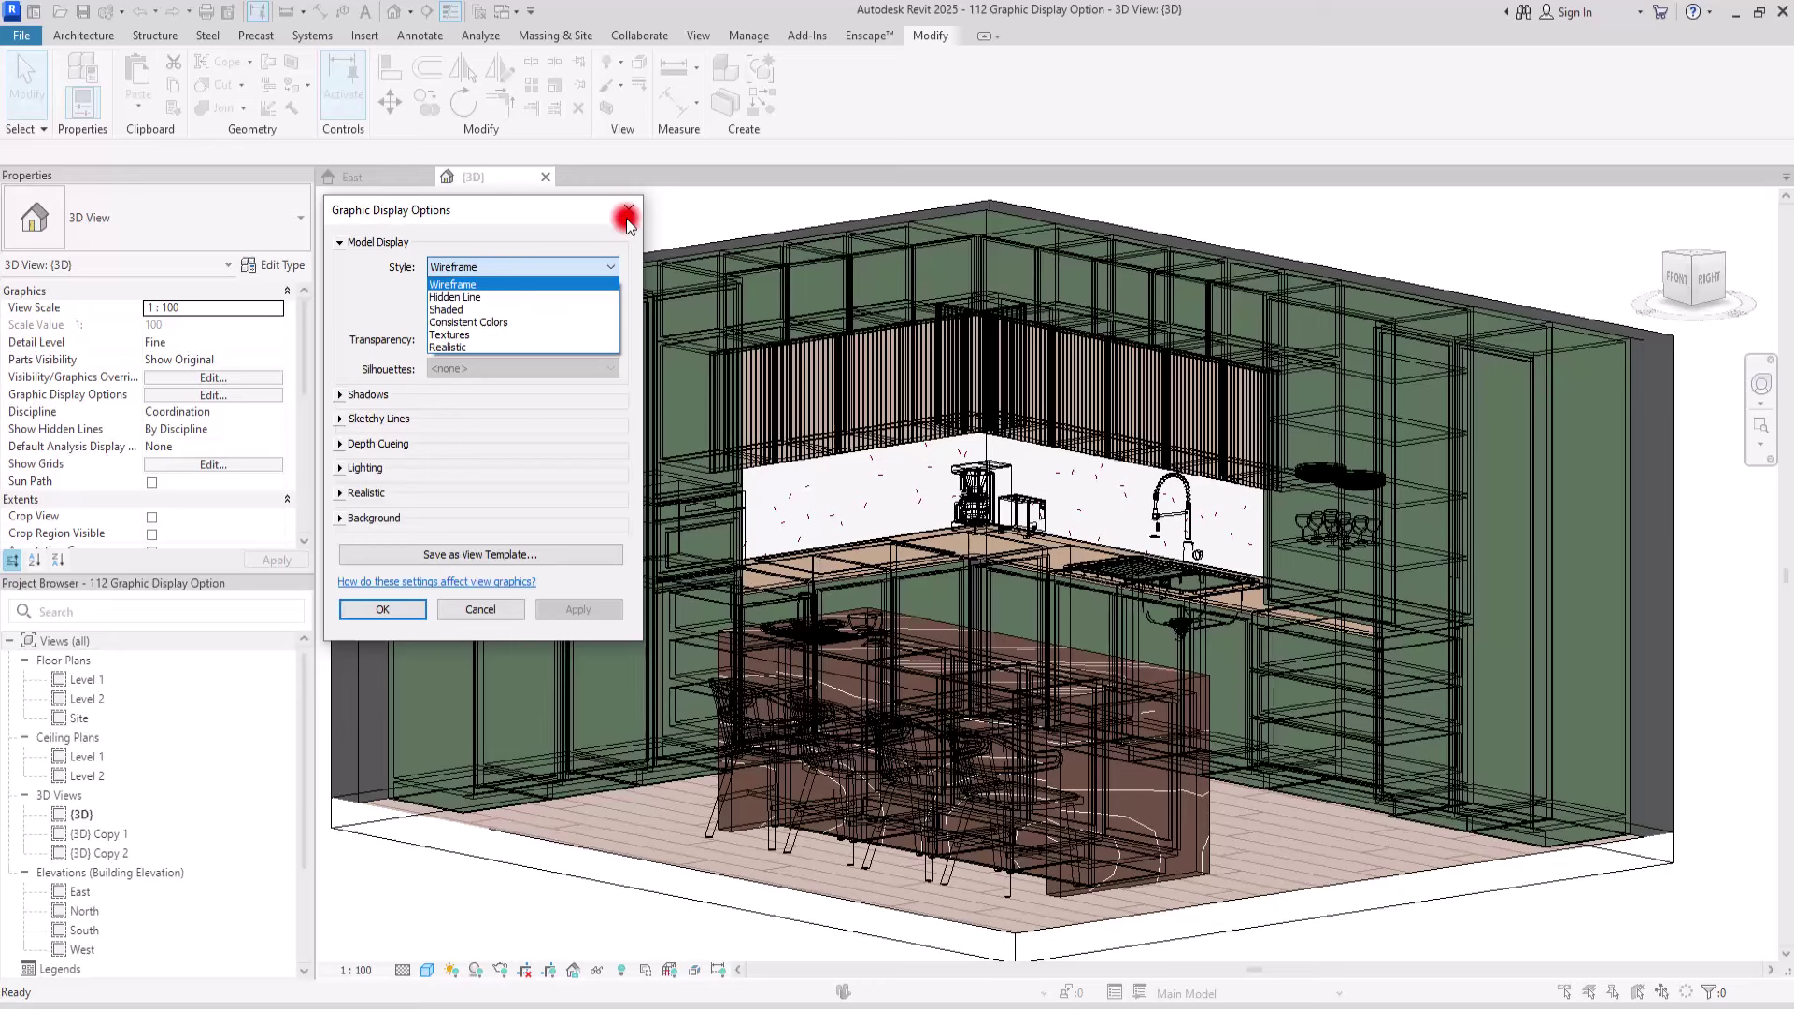
pyautogui.click(467, 298)
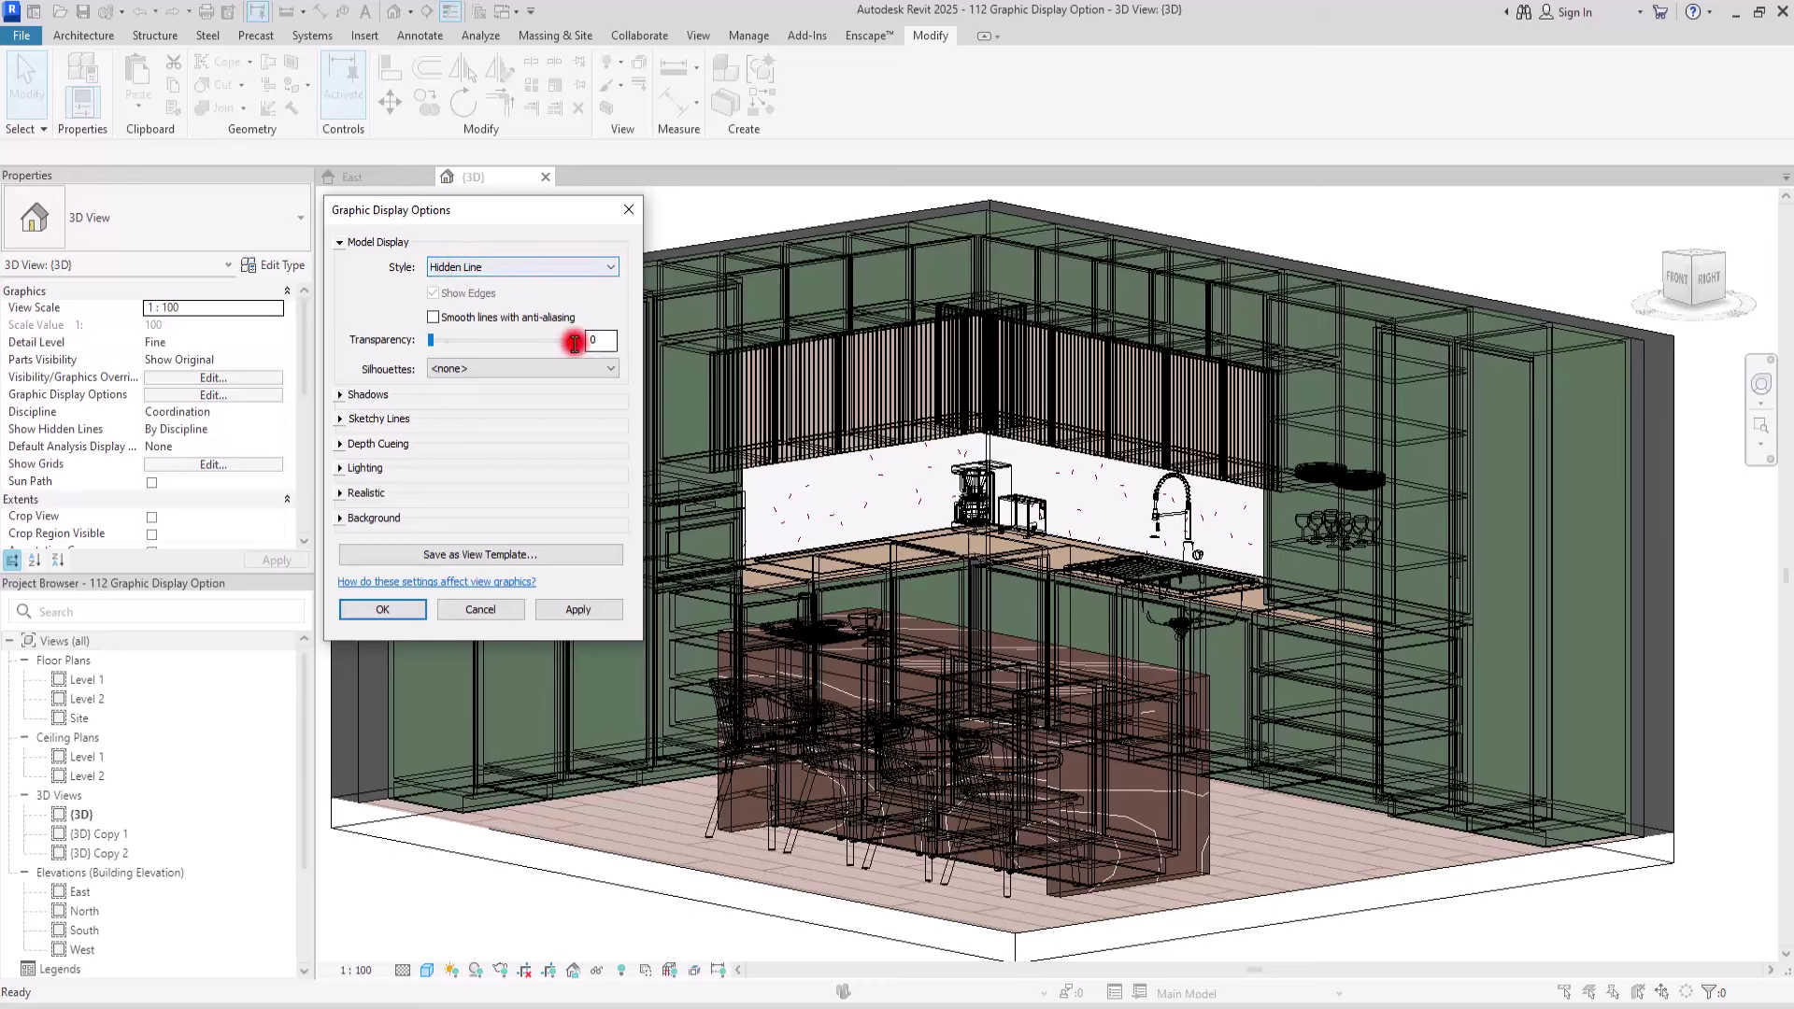
pyautogui.click(547, 269)
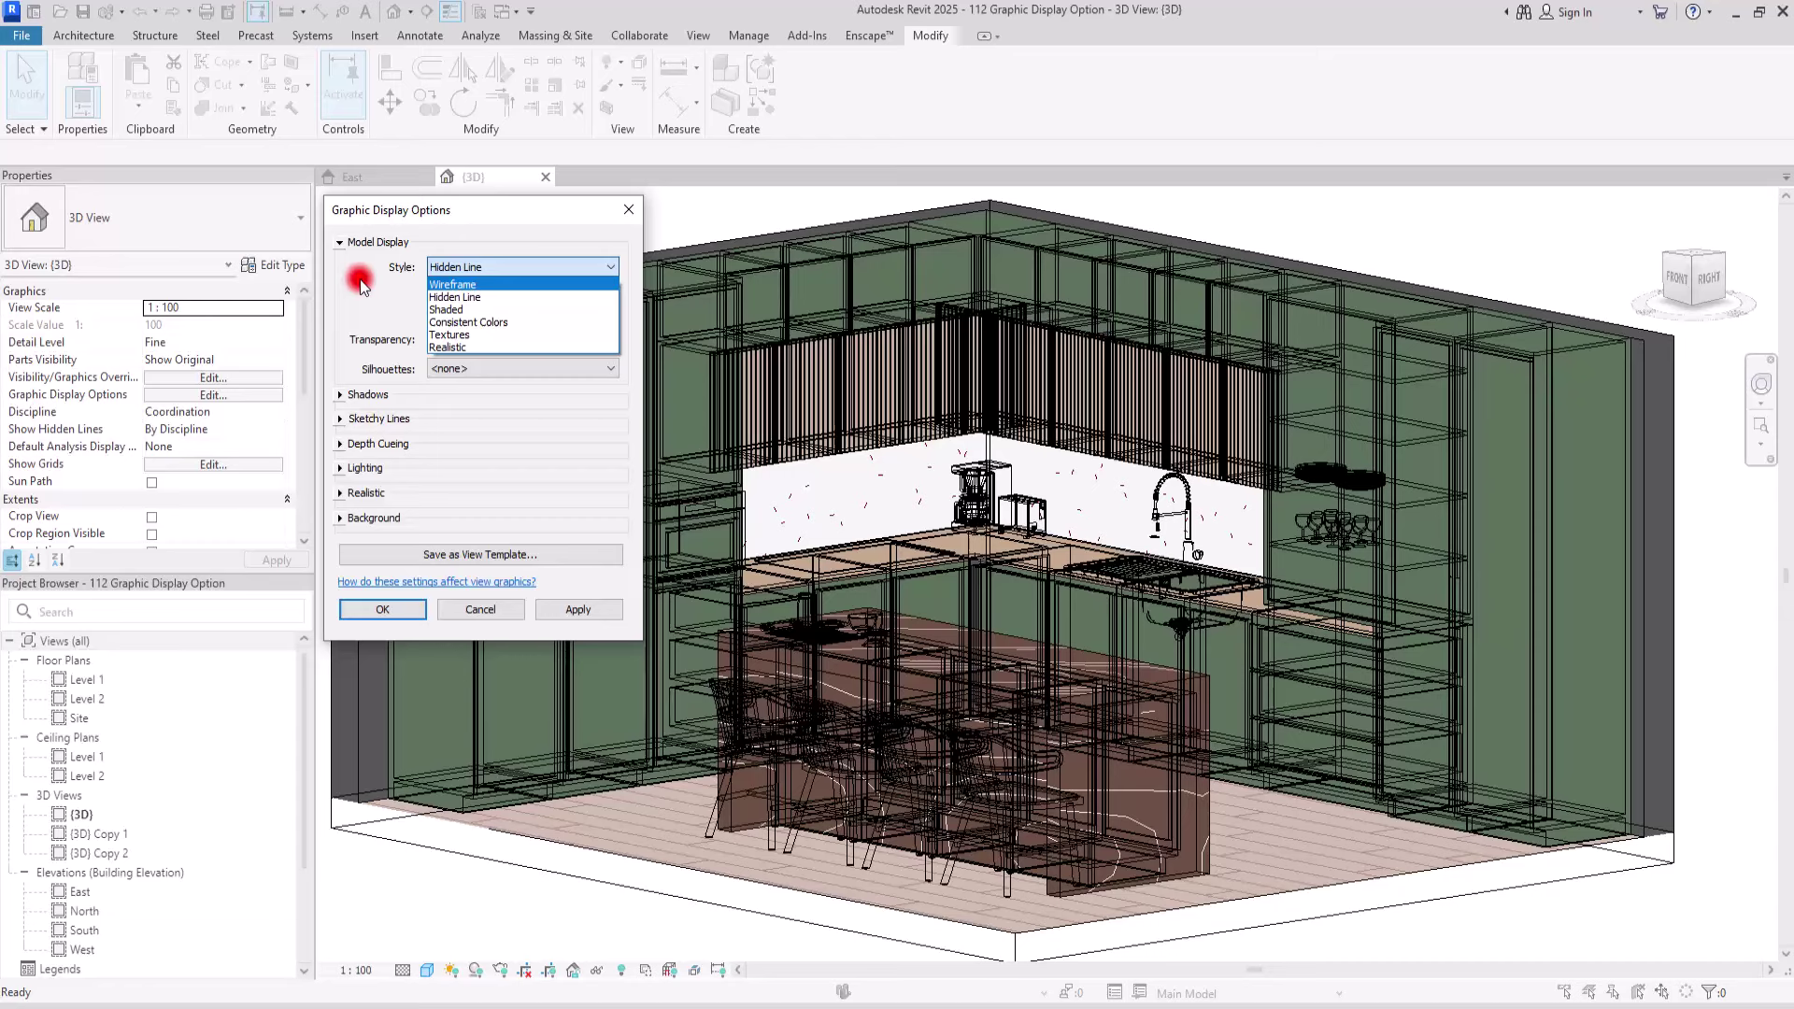
pyautogui.click(467, 309)
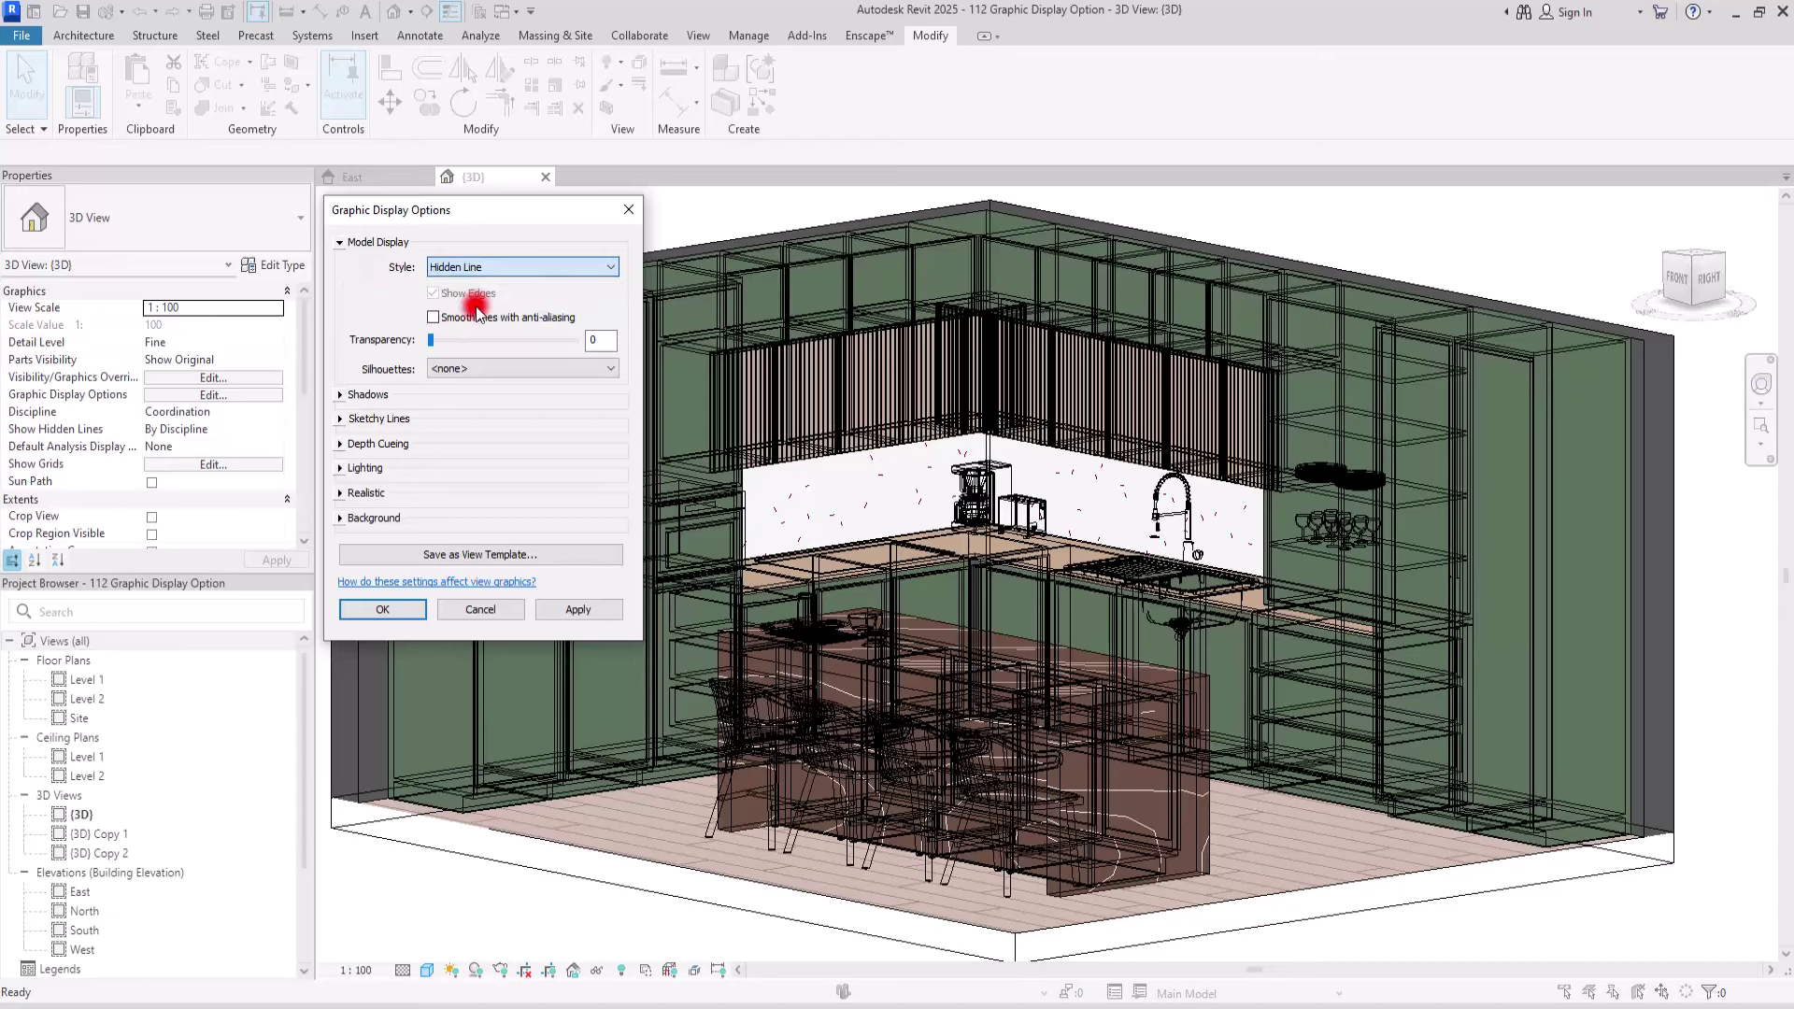
pyautogui.click(581, 612)
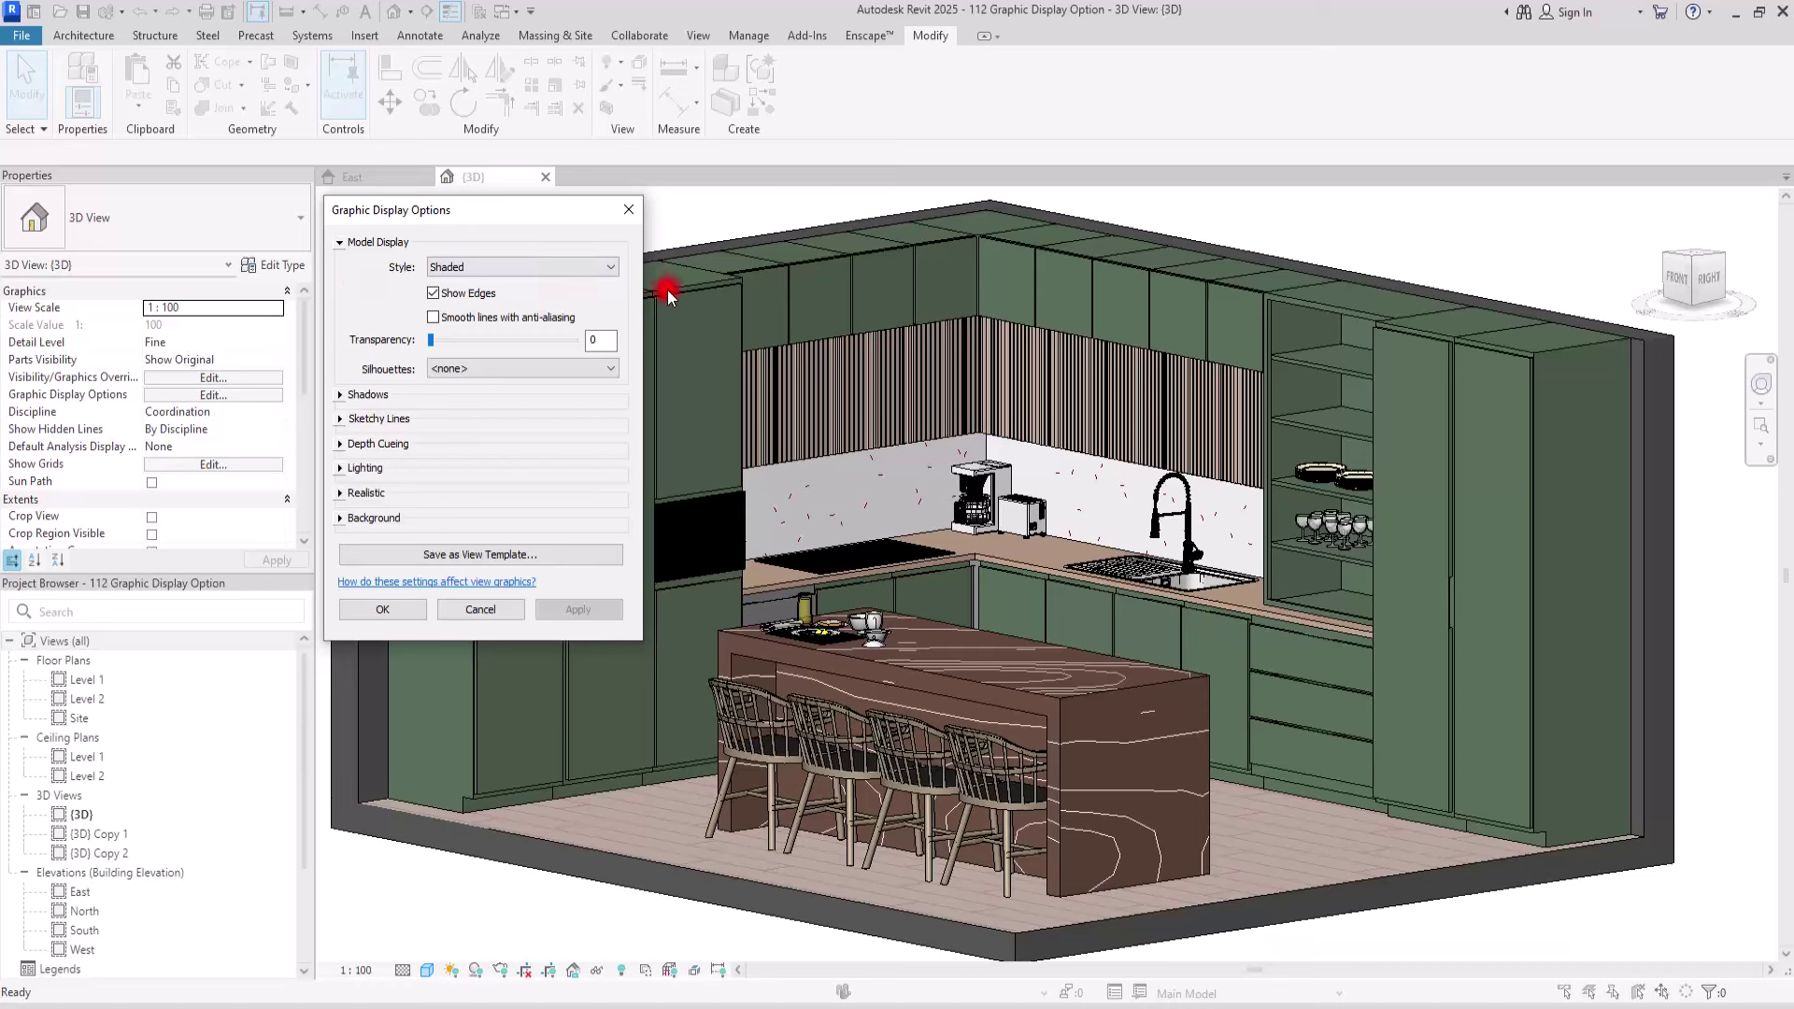
# Step: Preview the shaded style without edges, then turn Show Edges back on
pyautogui.click(434, 294)
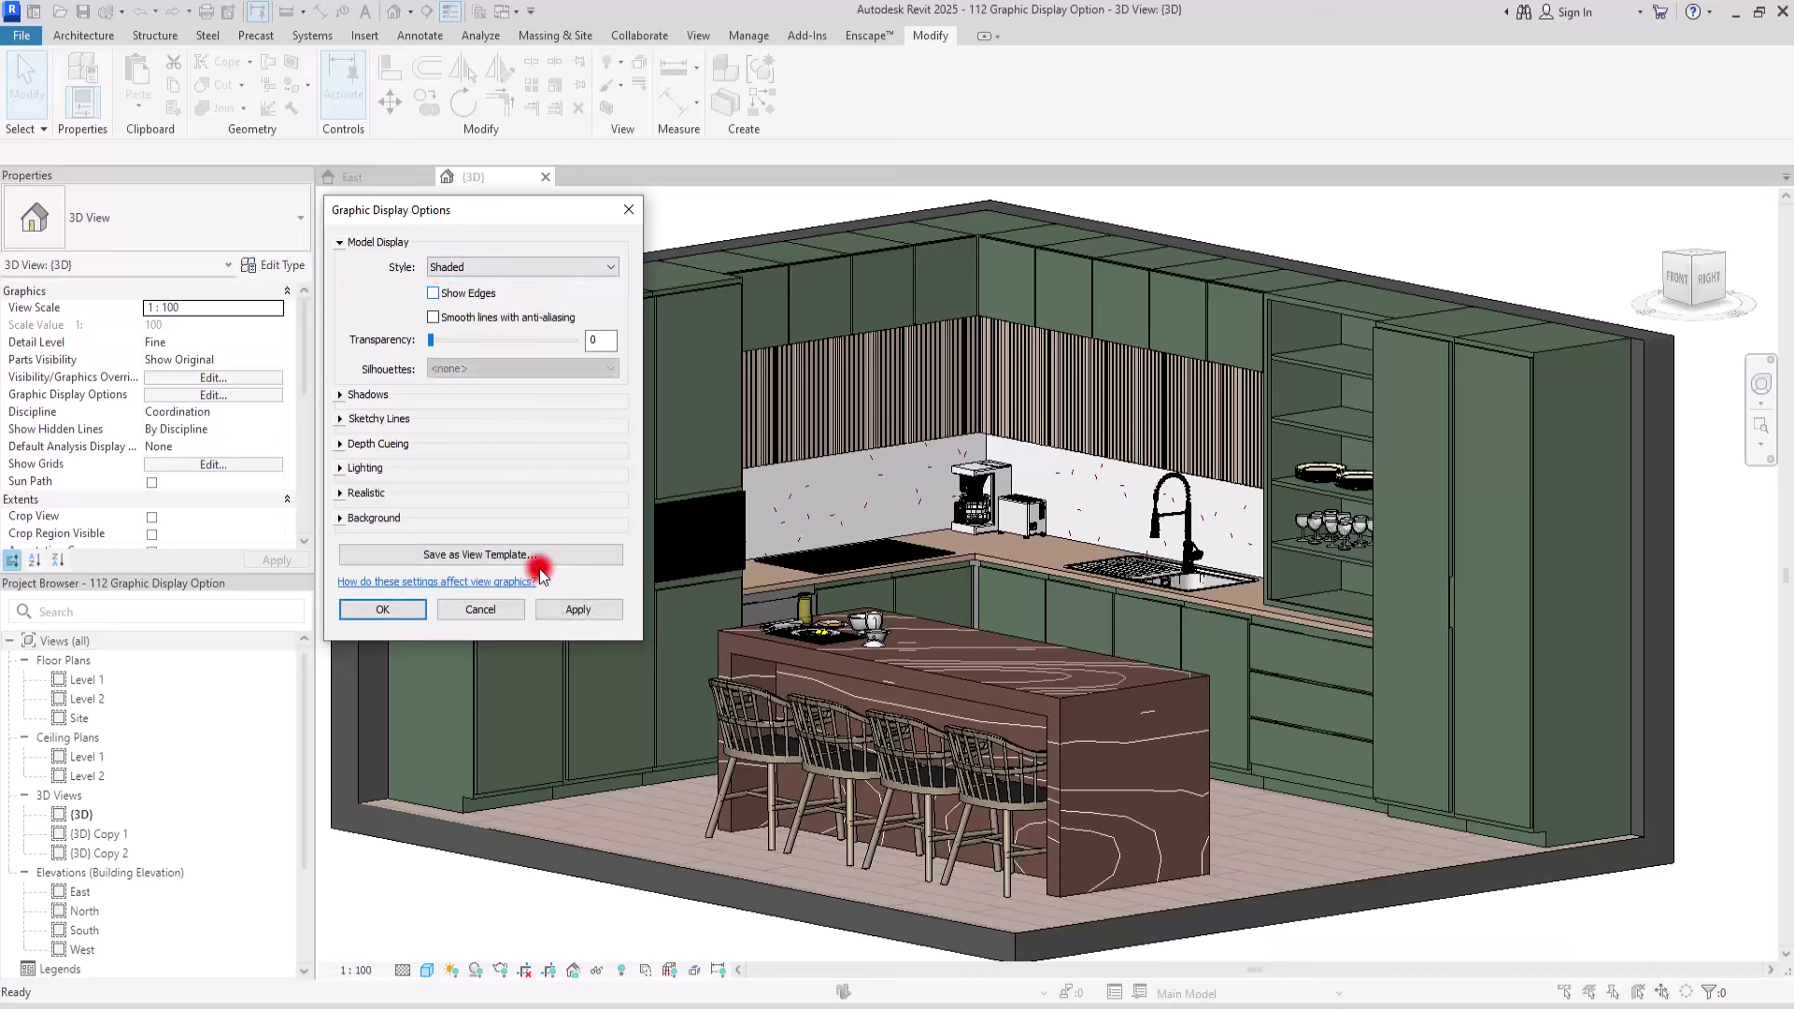
pyautogui.click(578, 609)
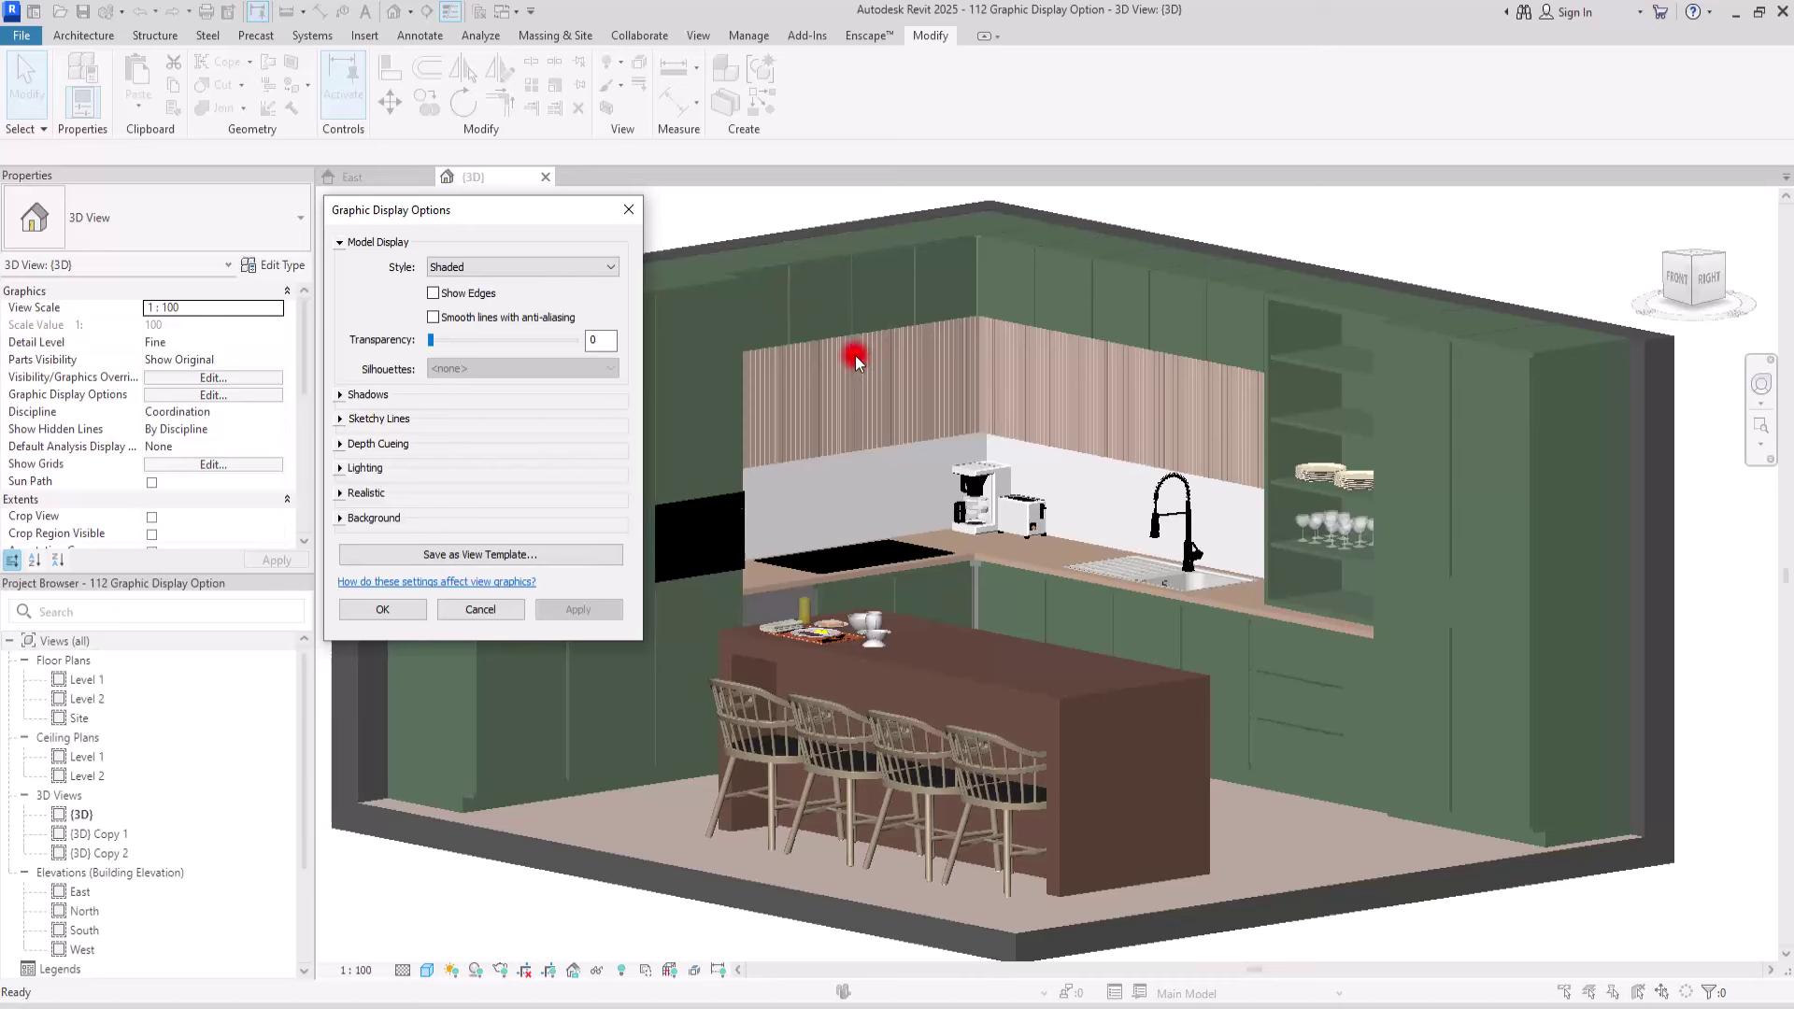
pyautogui.click(432, 294)
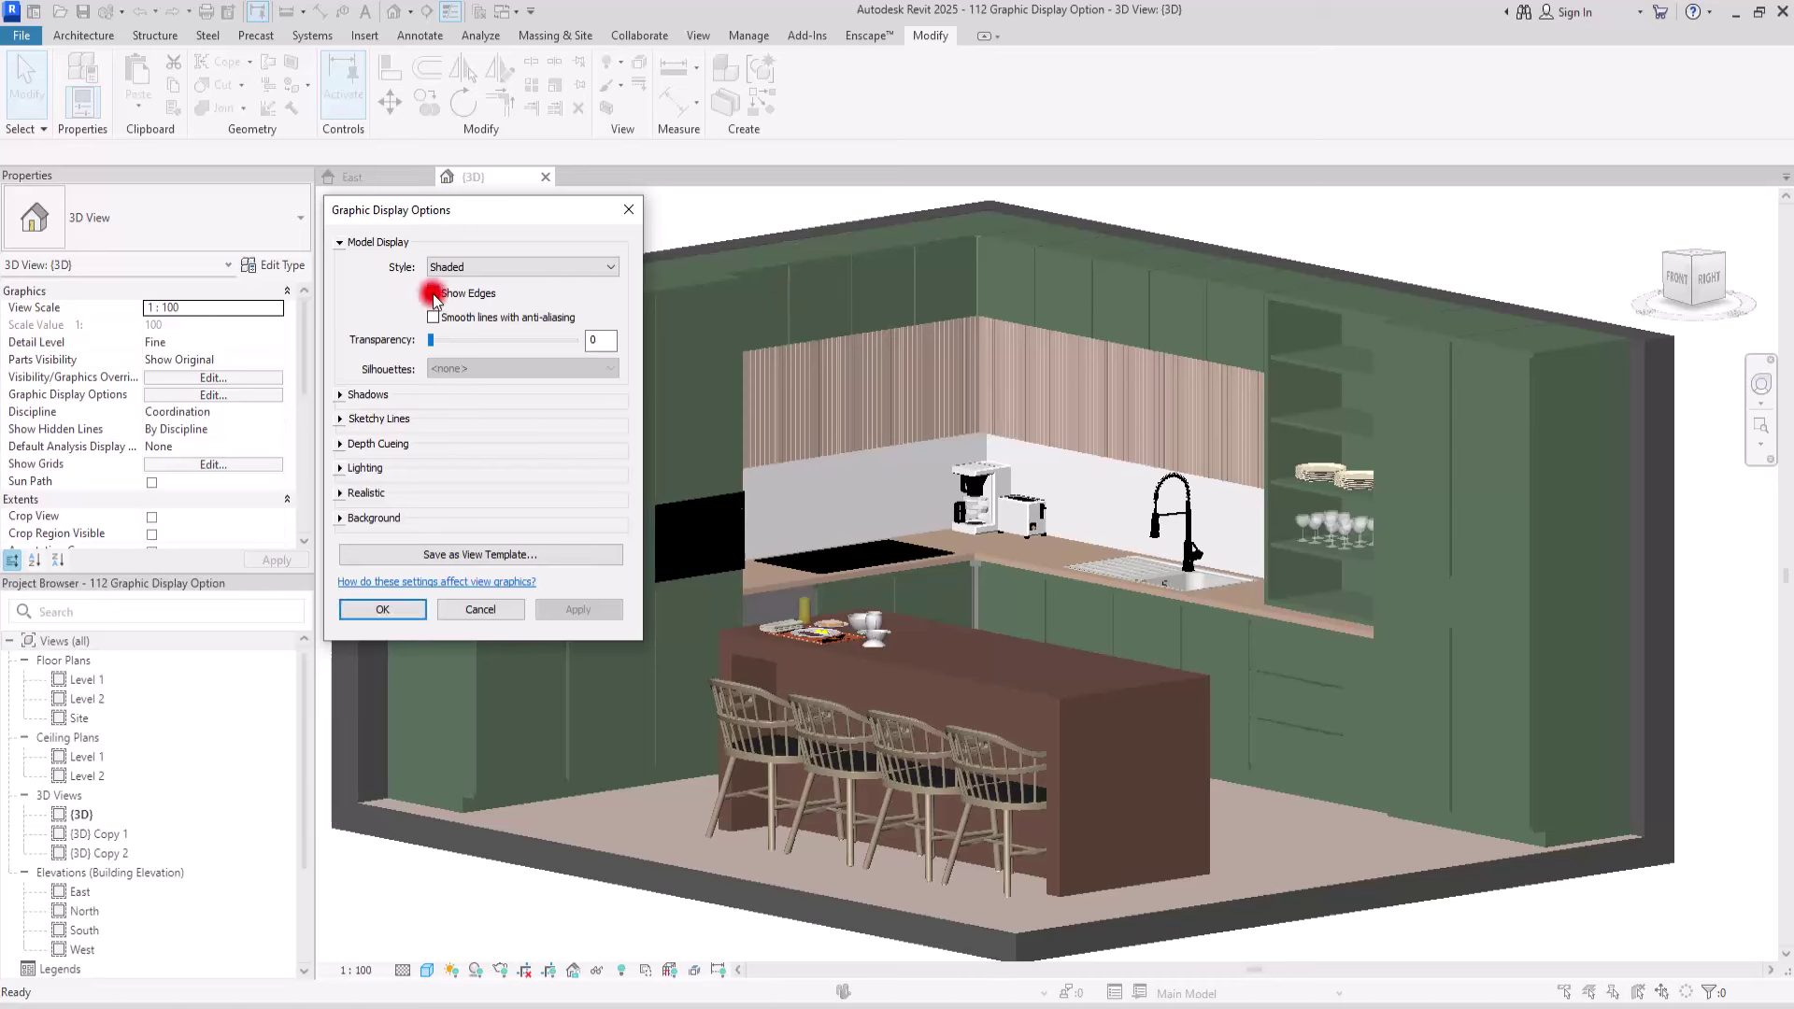
# Step: Apply Consistent Colors, then switch the display style to Textures
pyautogui.click(492, 267)
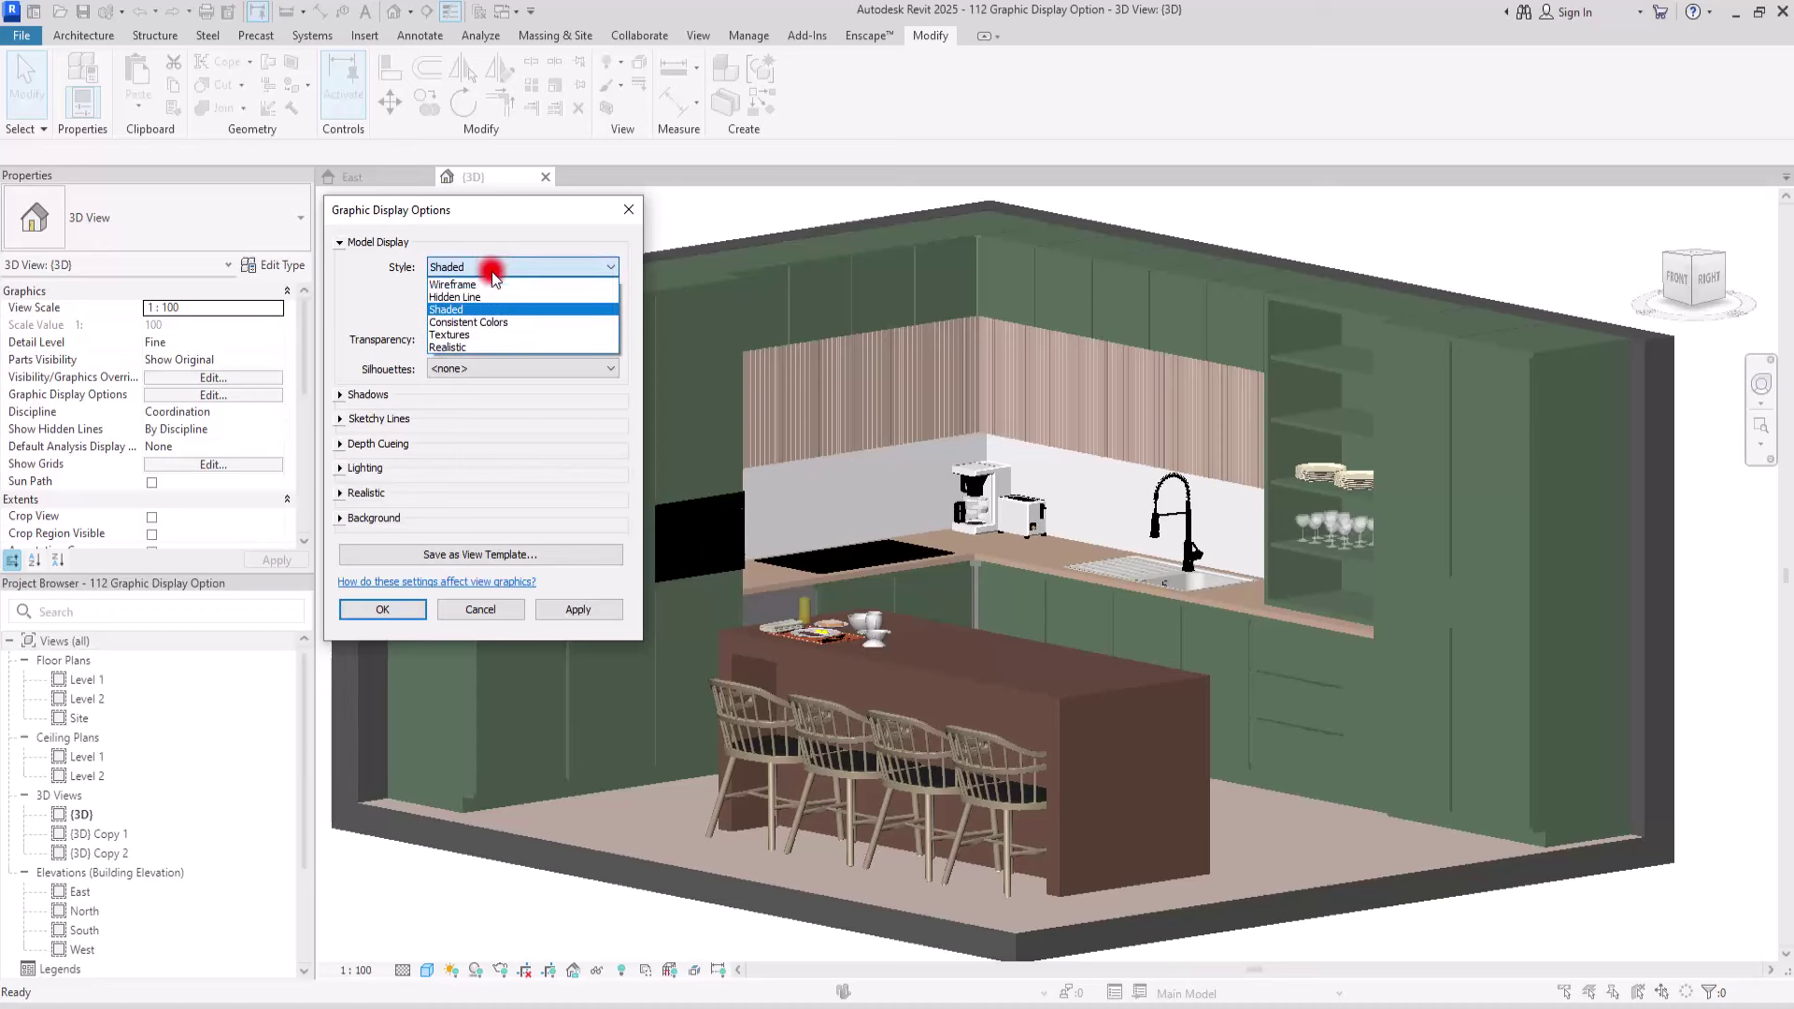
pyautogui.click(497, 322)
pyautogui.click(566, 610)
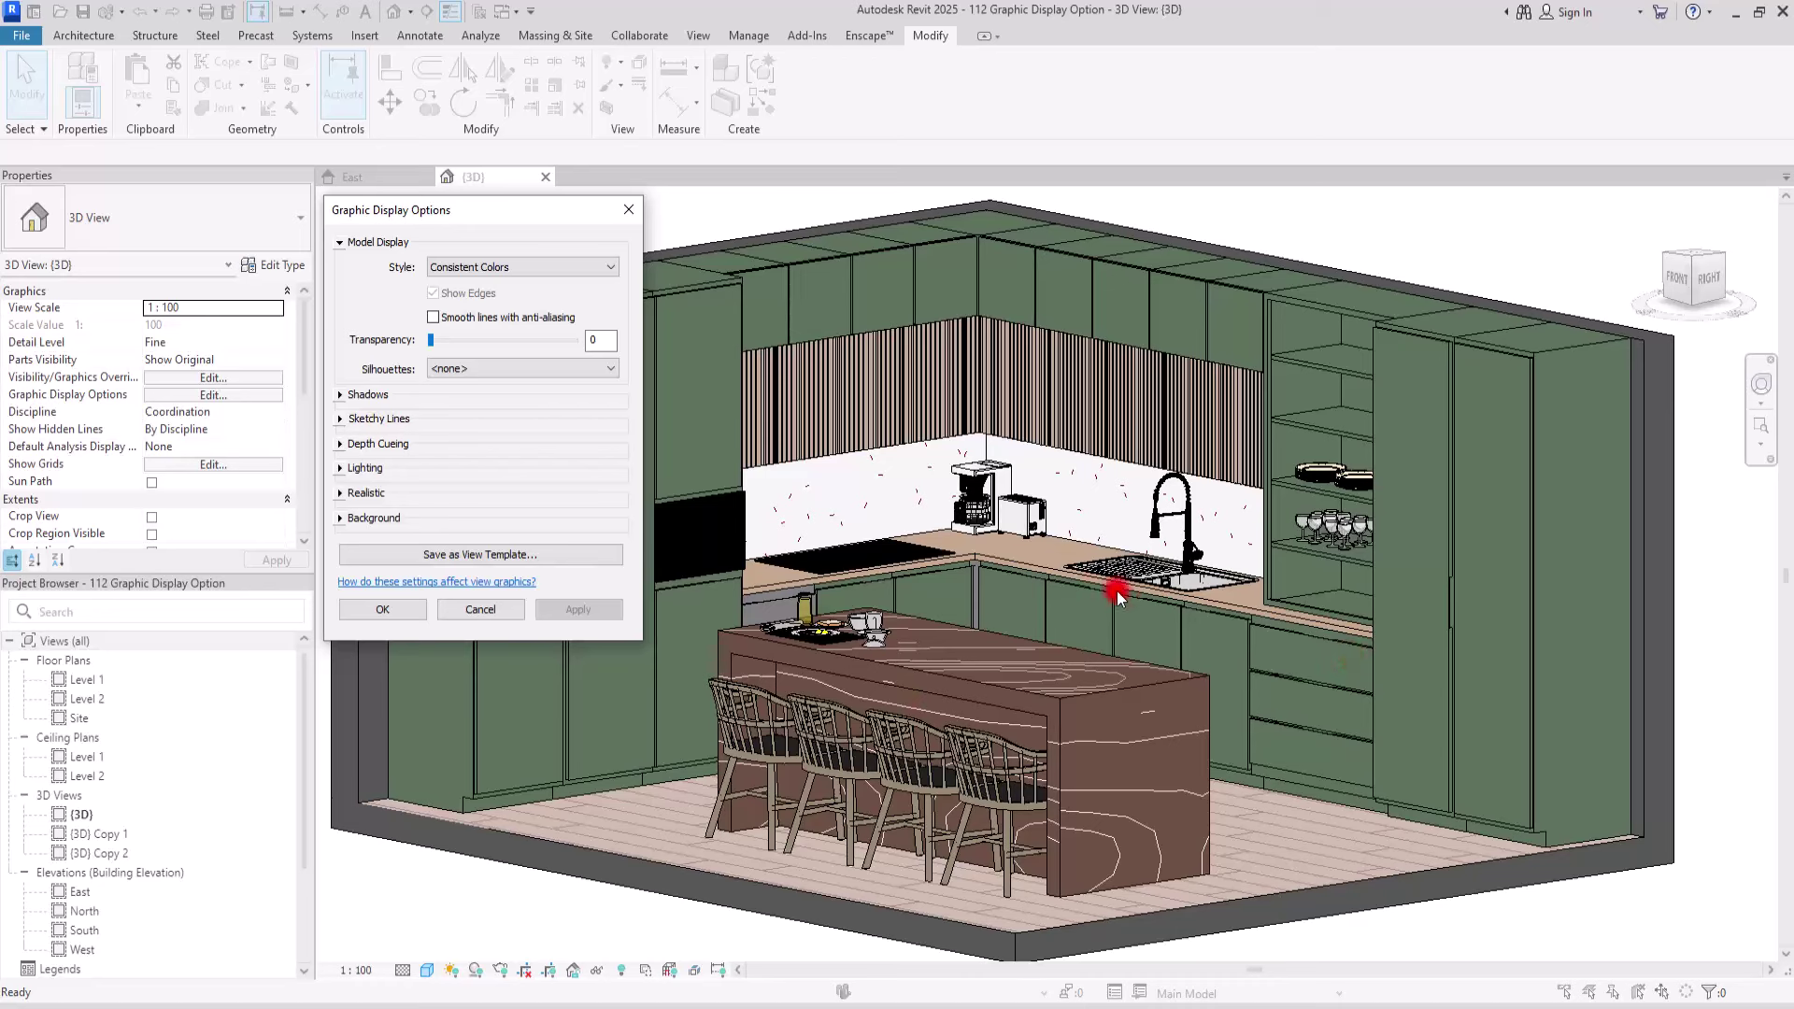
pyautogui.click(527, 266)
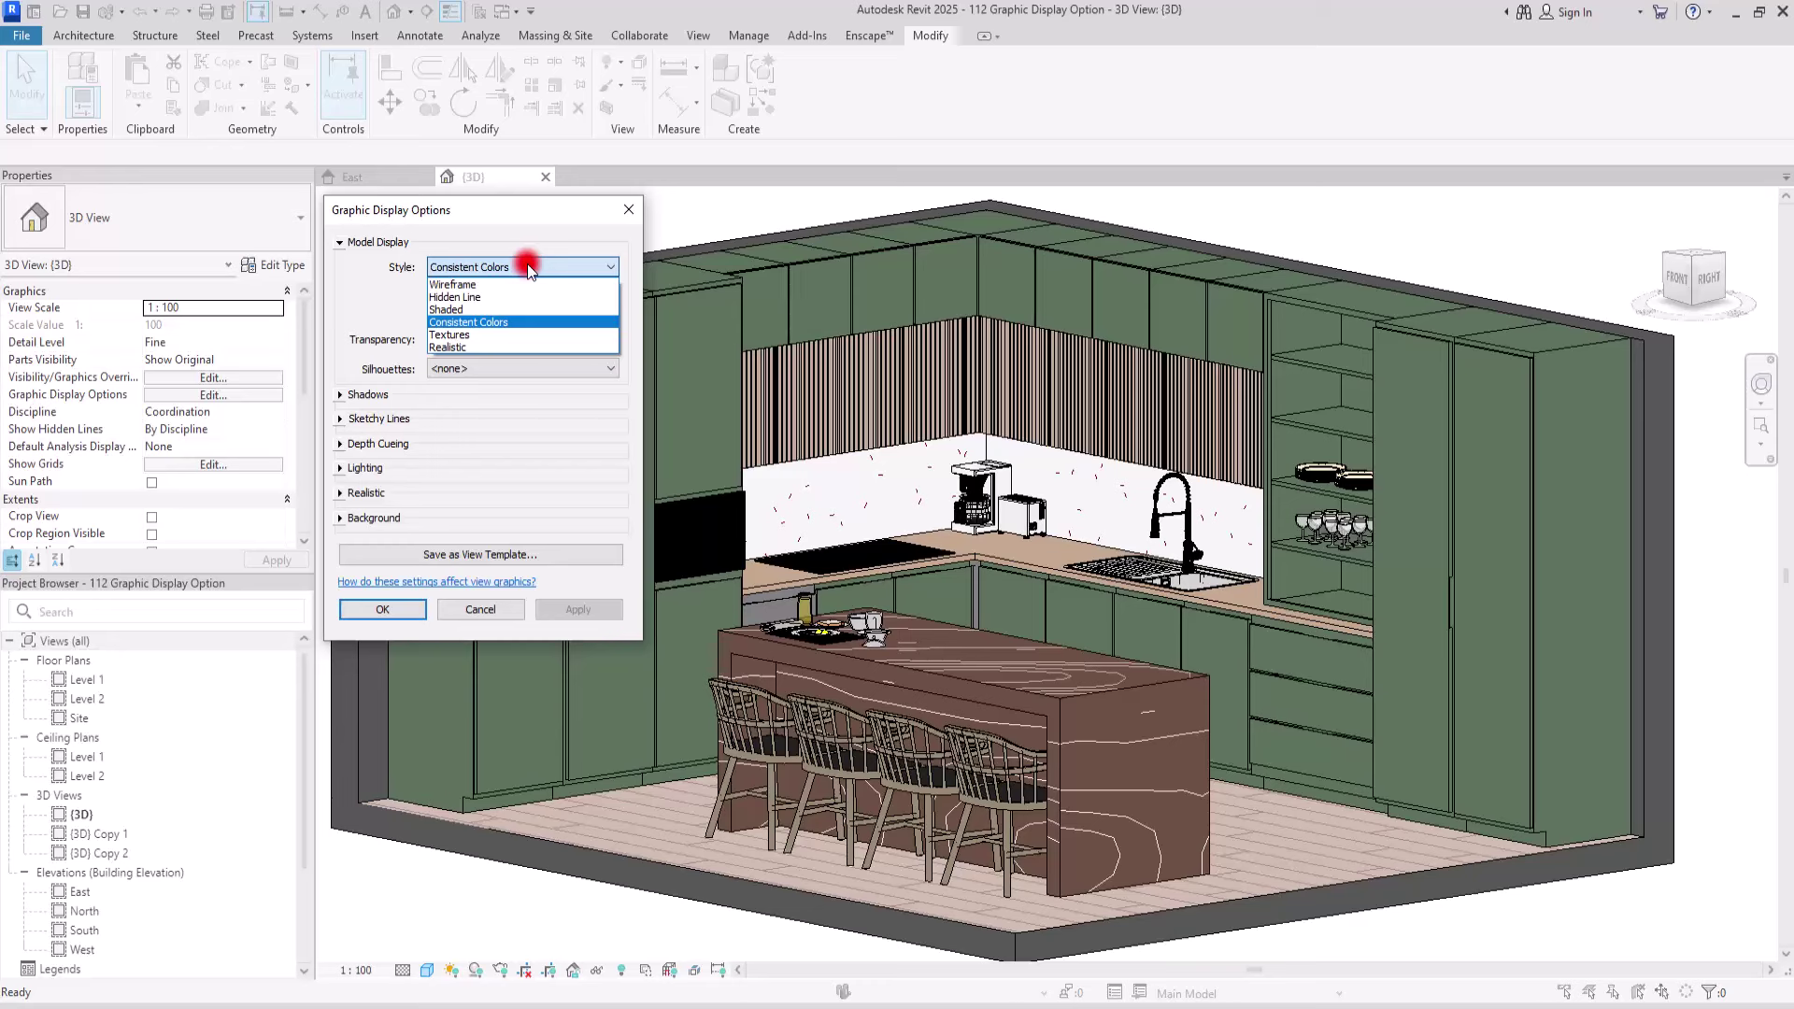
pyautogui.click(512, 335)
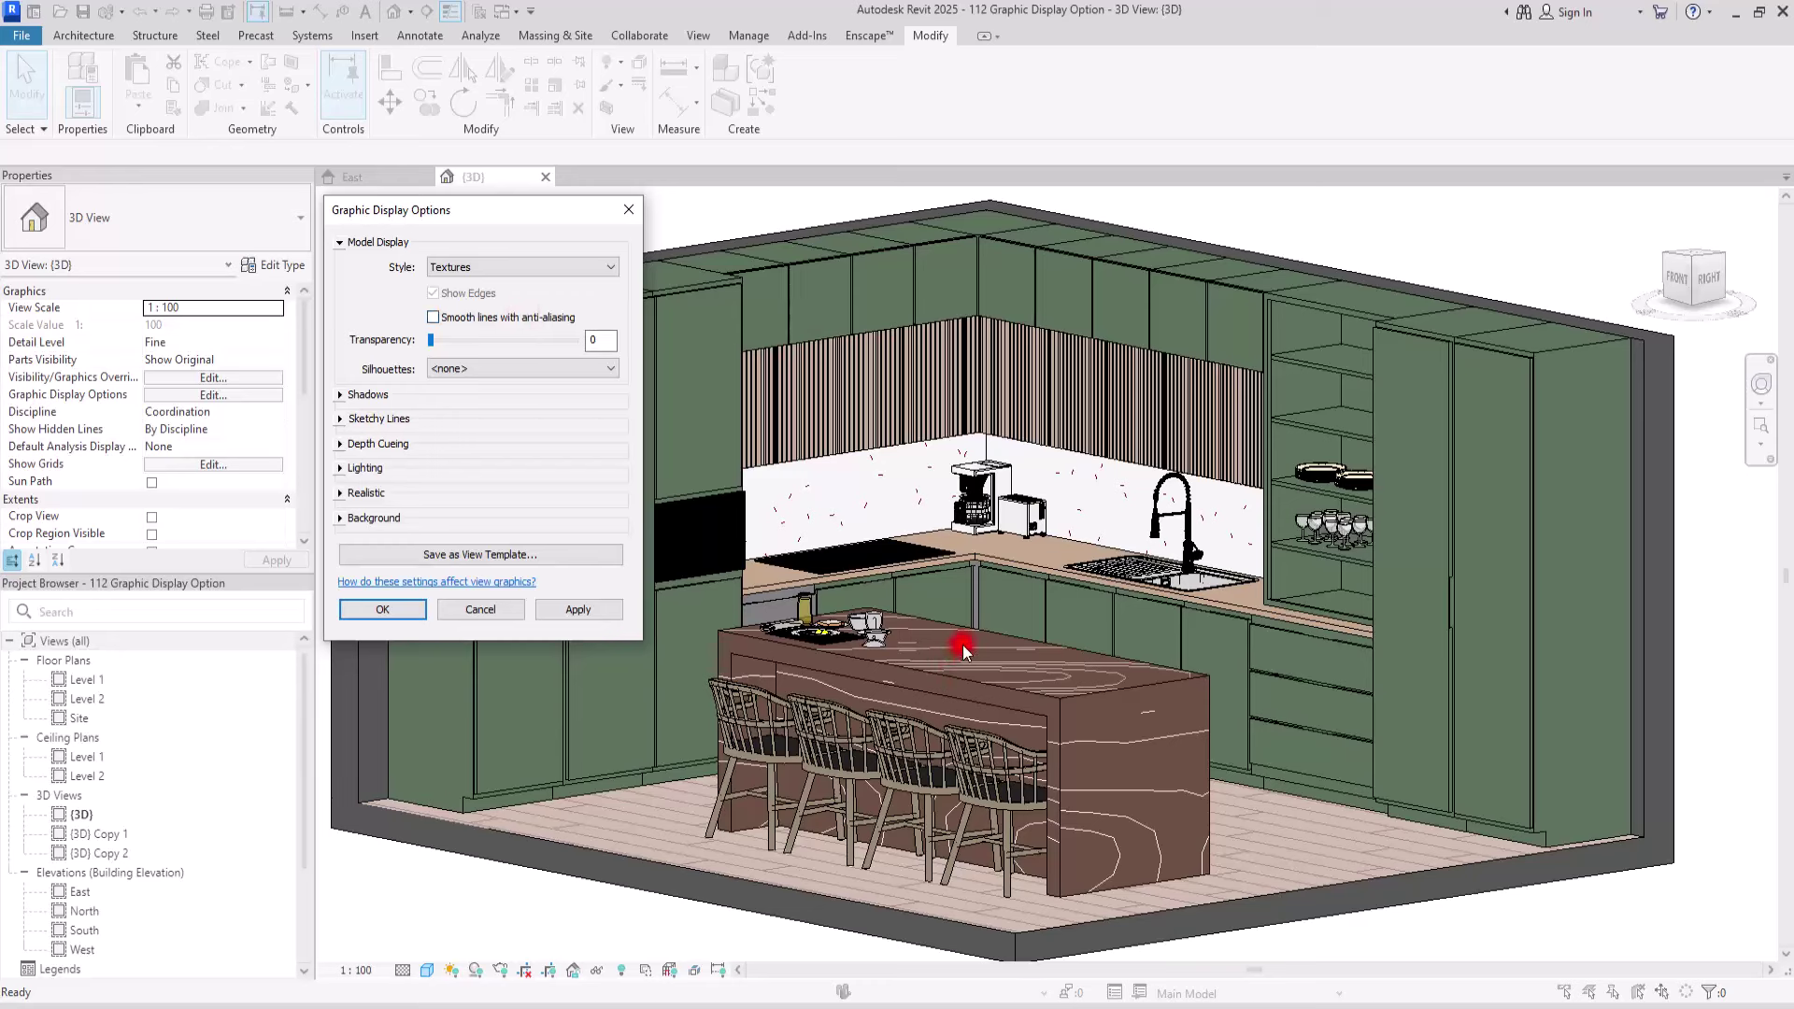
pyautogui.click(516, 266)
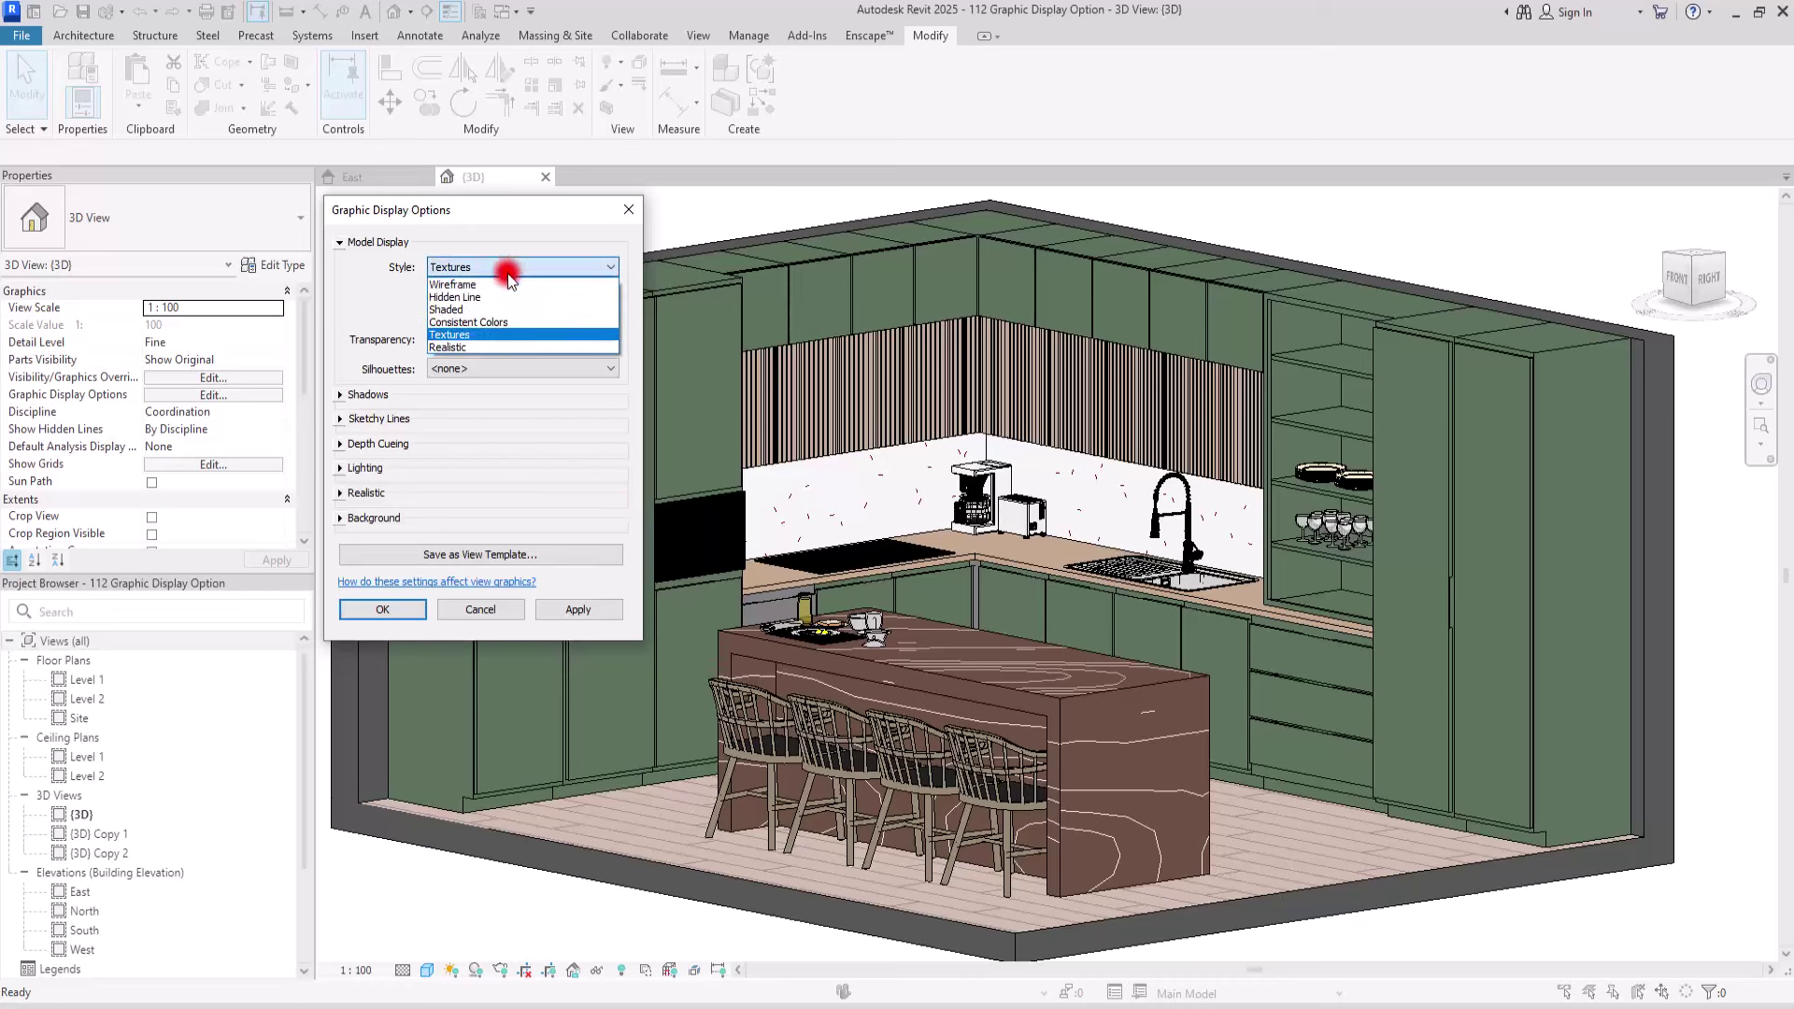
# Step: Preview the Realistic style and its exposure settings, then reselect Consistent Colors
pyautogui.click(469, 347)
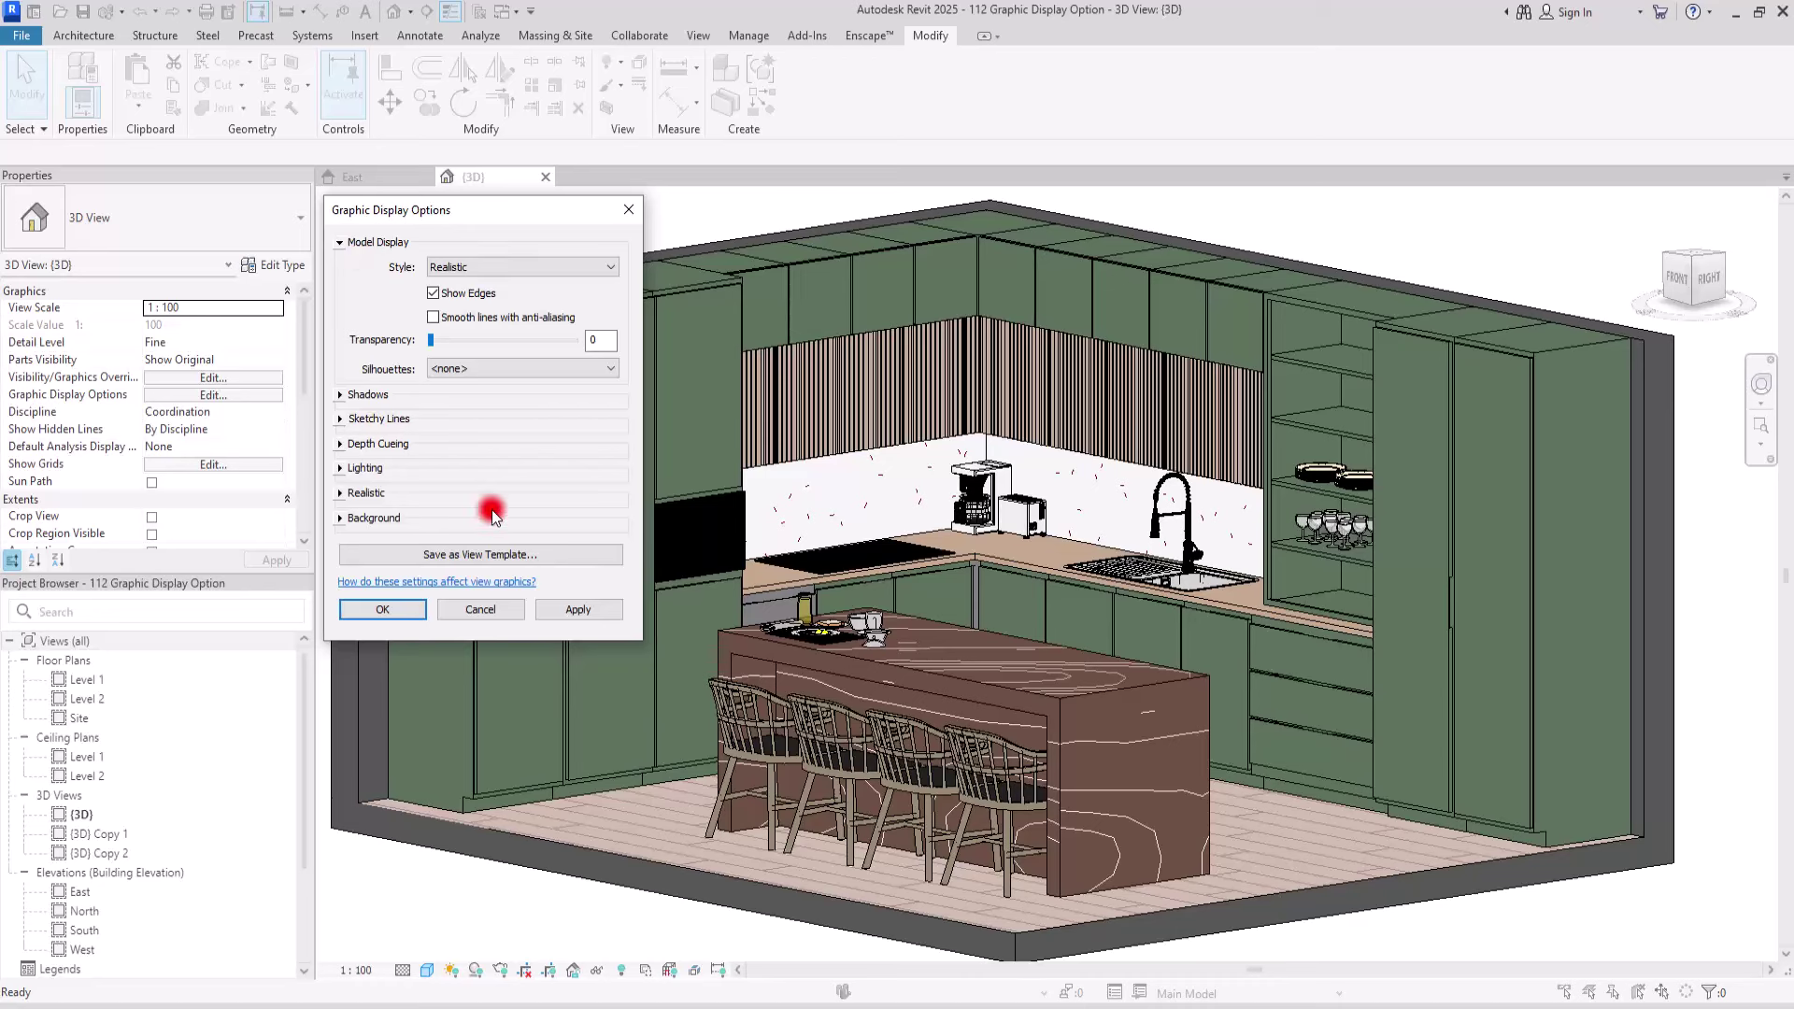
pyautogui.click(340, 496)
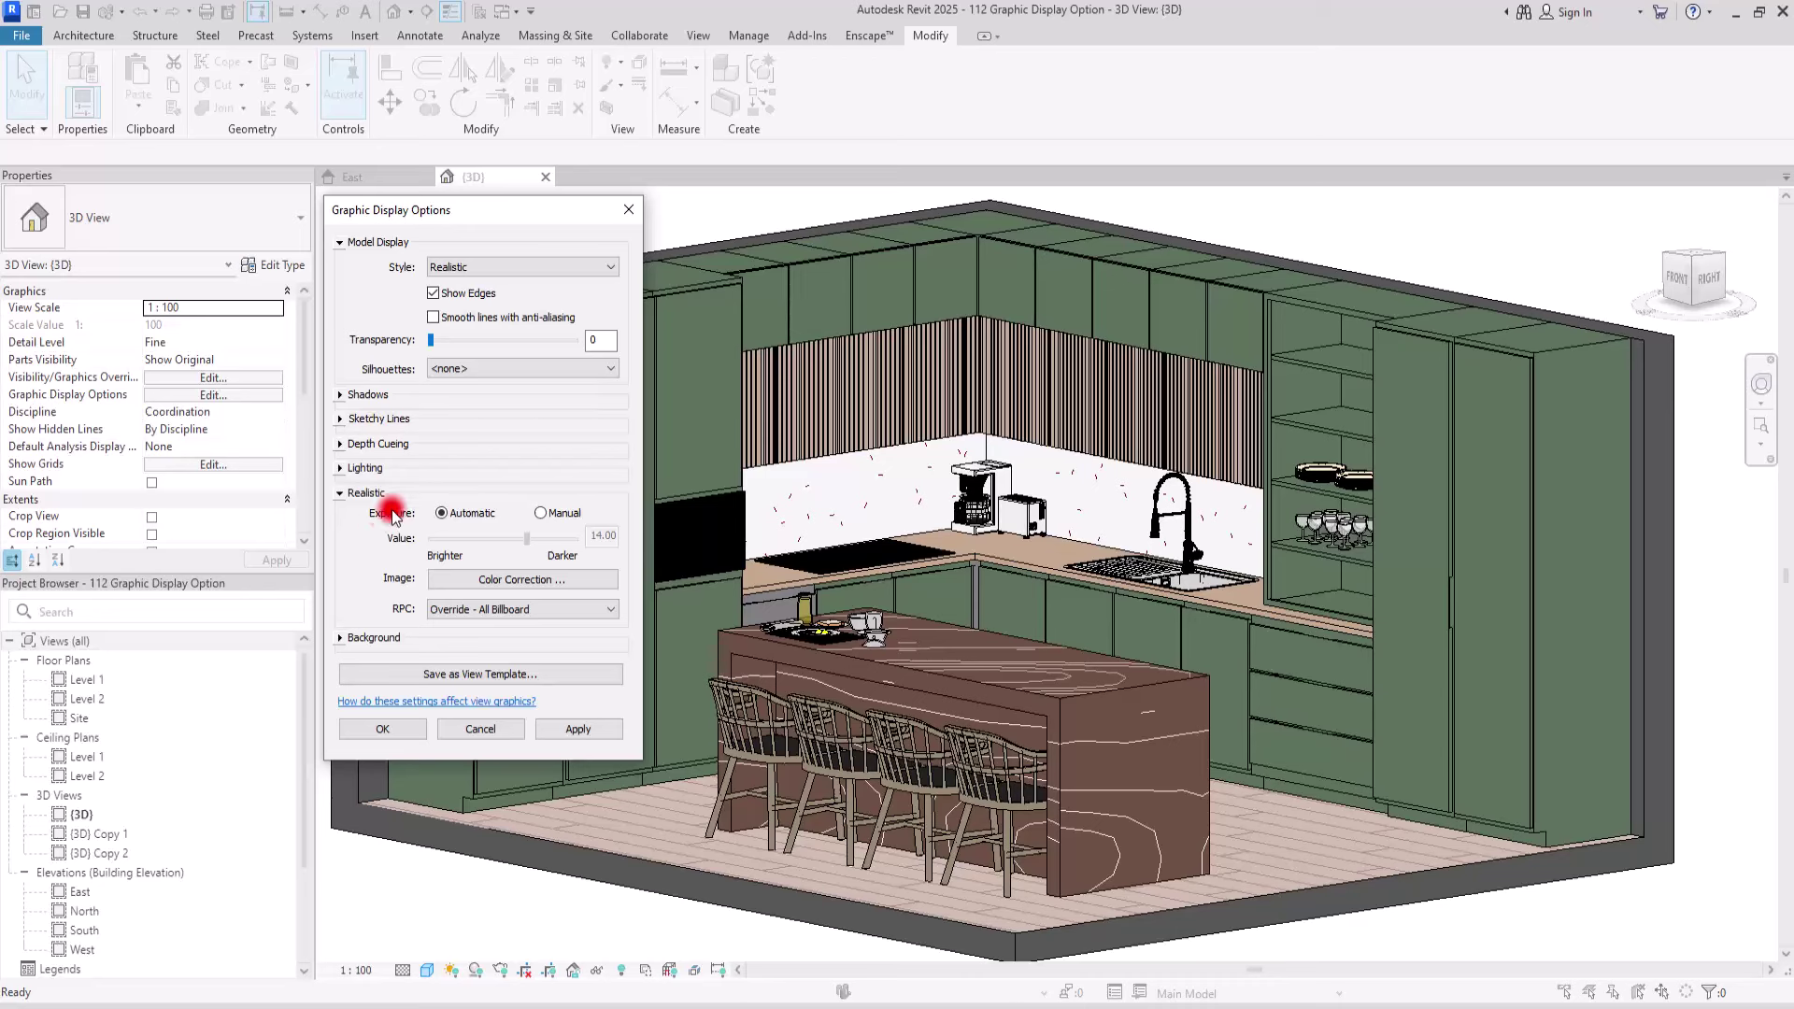
pyautogui.click(340, 493)
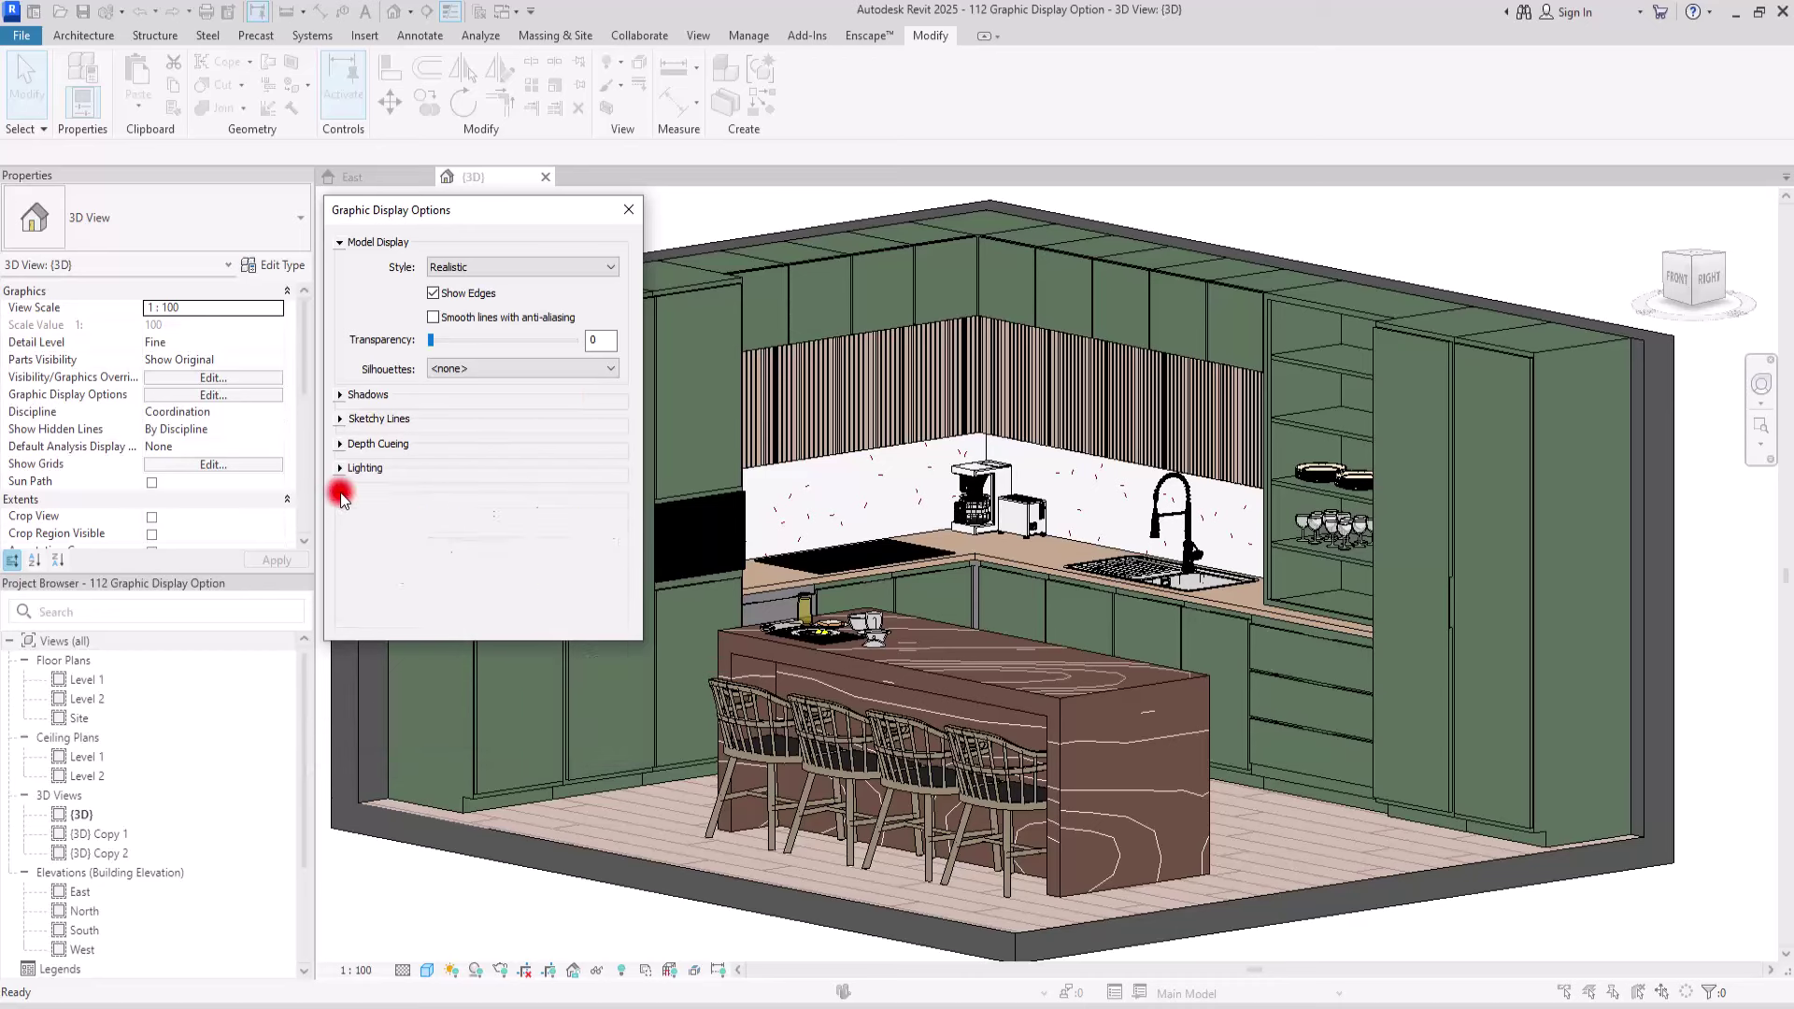
pyautogui.click(521, 267)
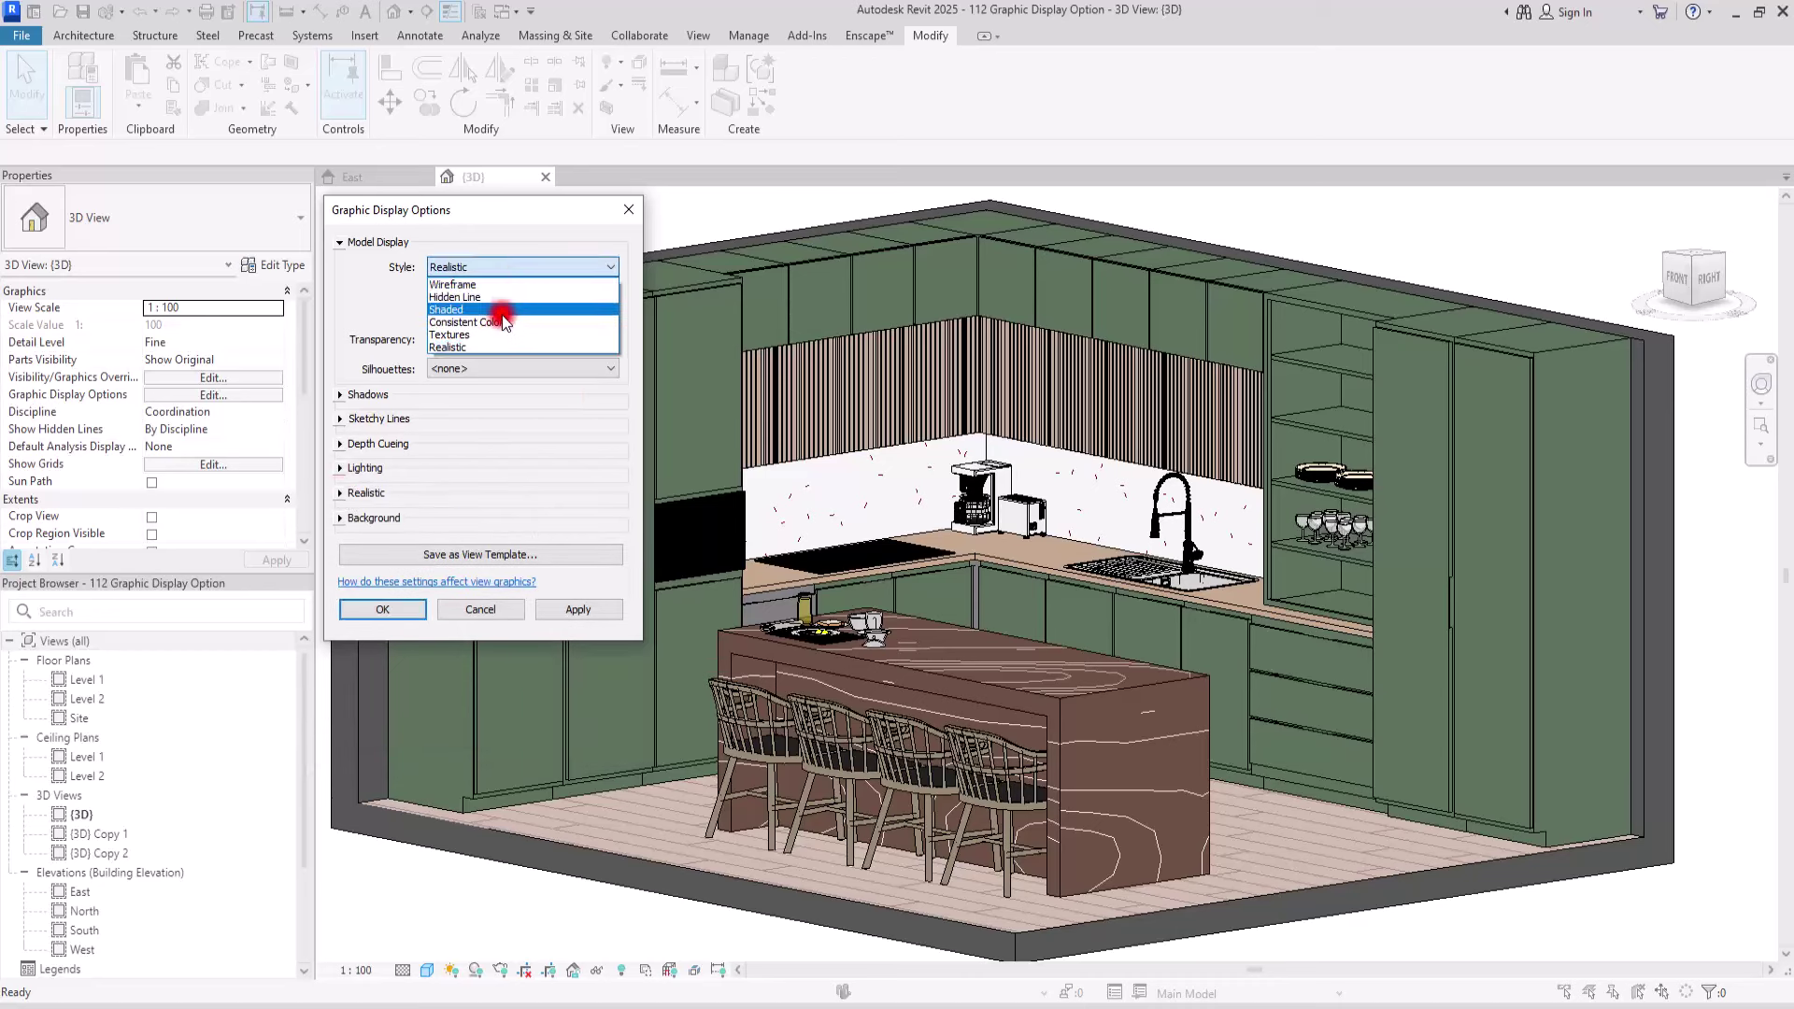
pyautogui.click(487, 323)
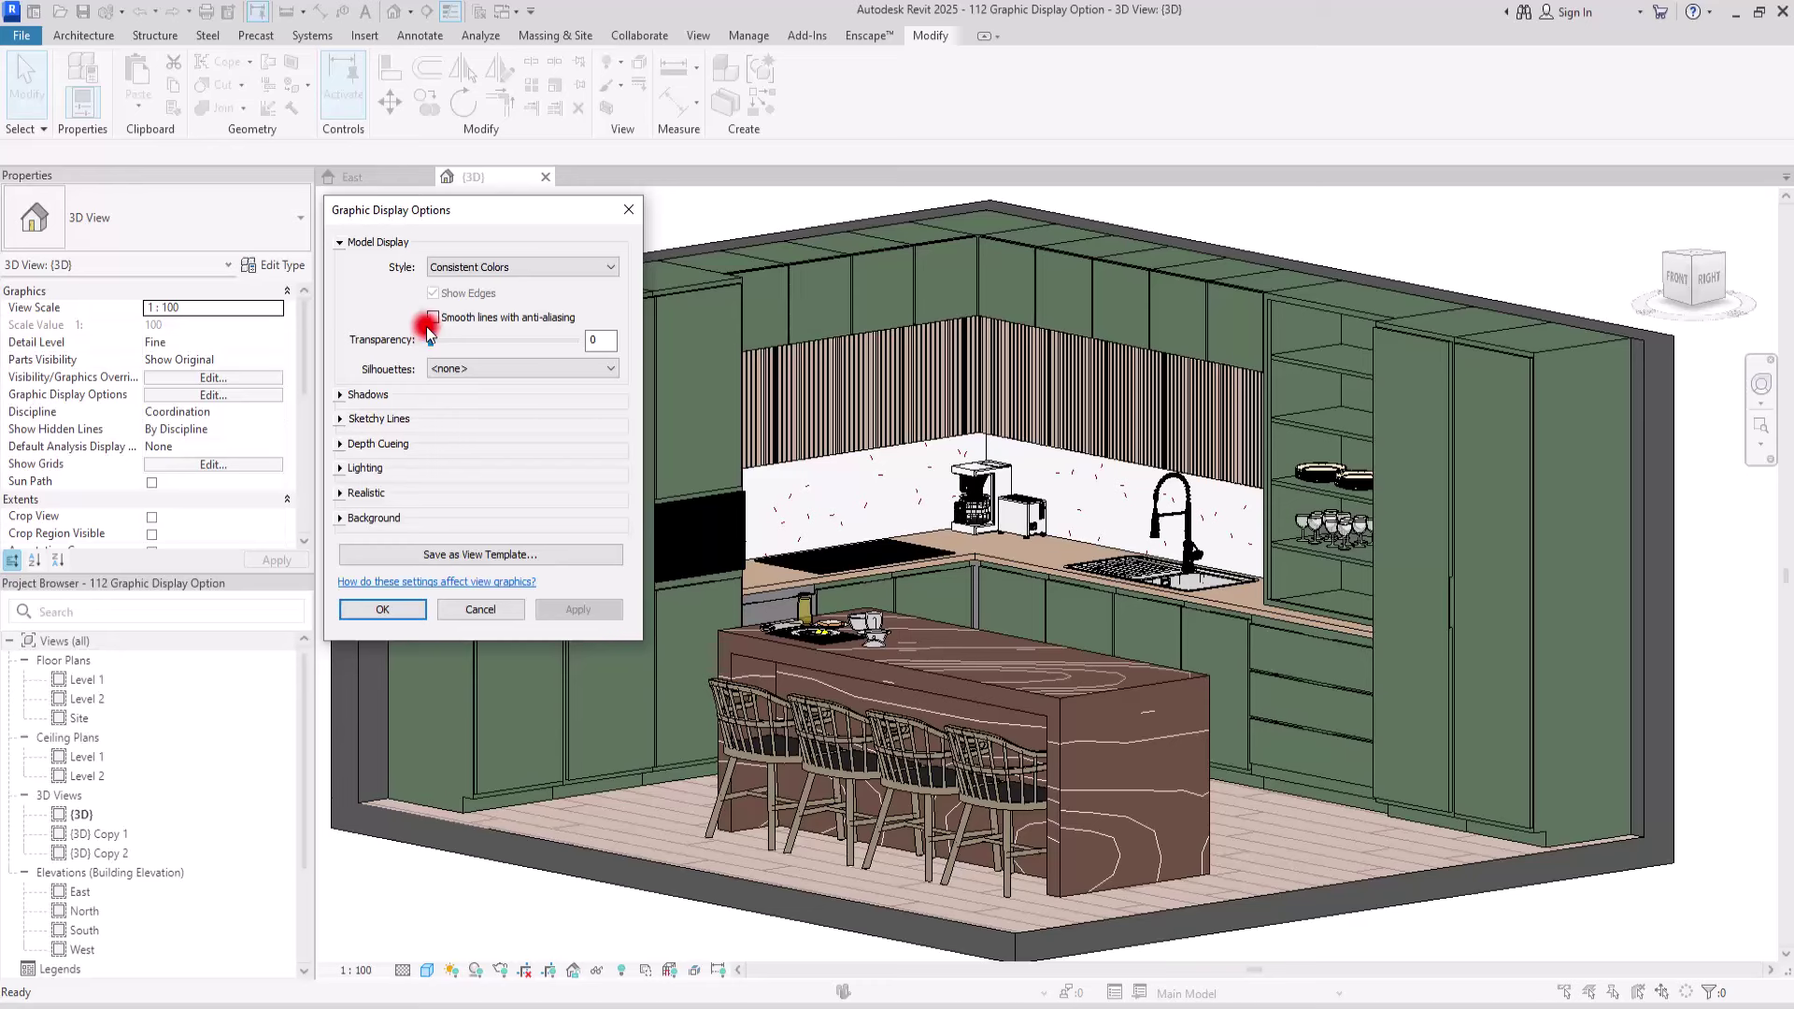
# Step: Close the display settings, zoom into the kitchen, and view model edges as thick lines
pyautogui.click(505, 319)
pyautogui.click(383, 609)
pyautogui.click(1049, 343)
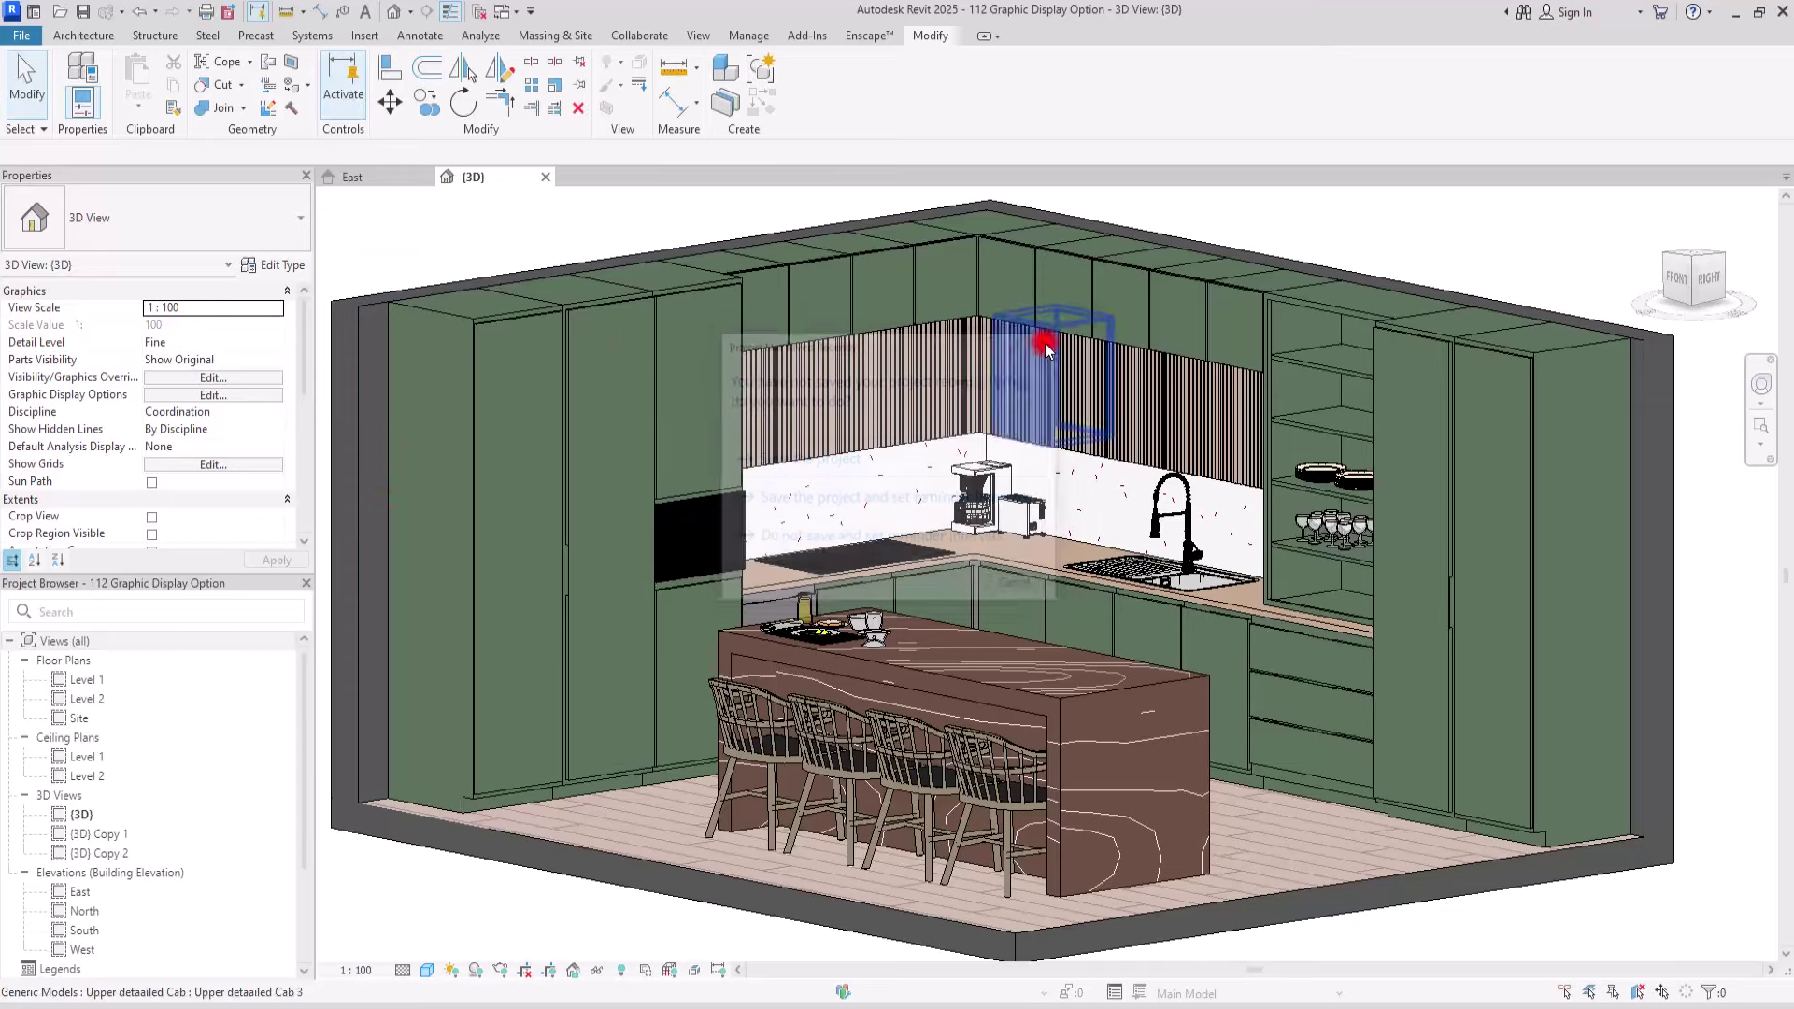
pyautogui.scroll(2, 774, 227)
pyautogui.scroll(4, 775, 230)
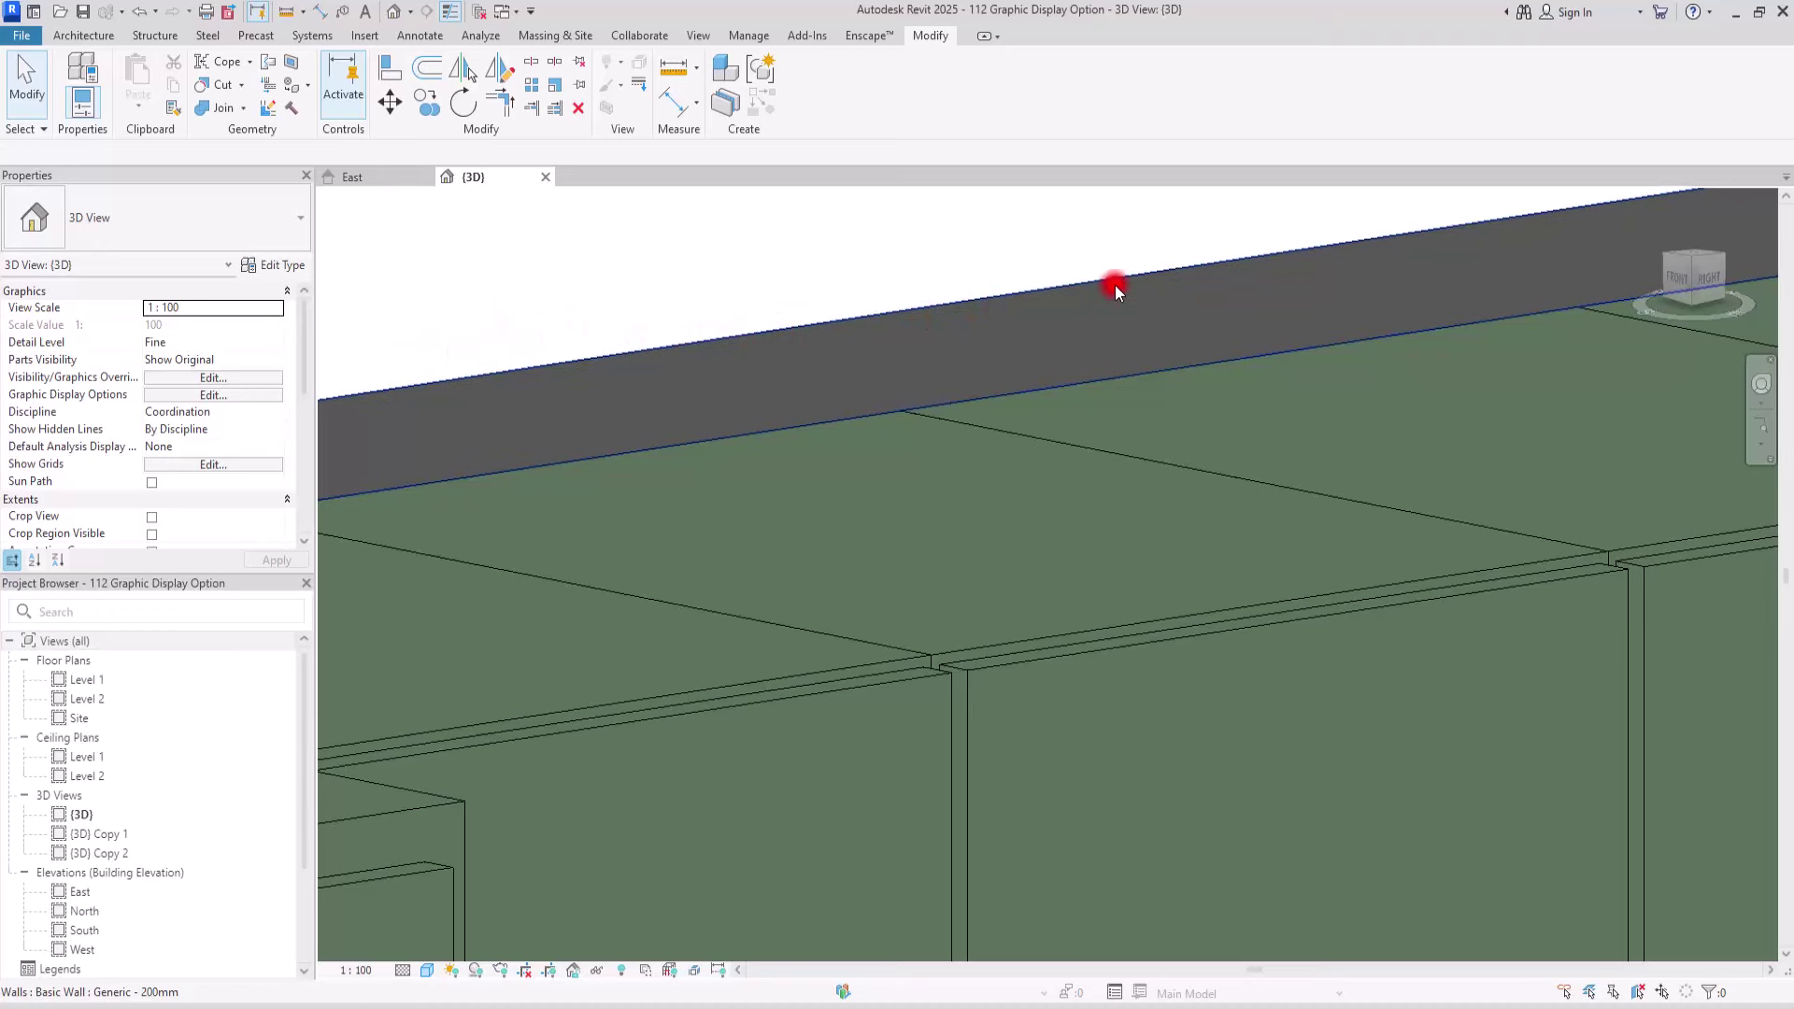
pyautogui.click(451, 11)
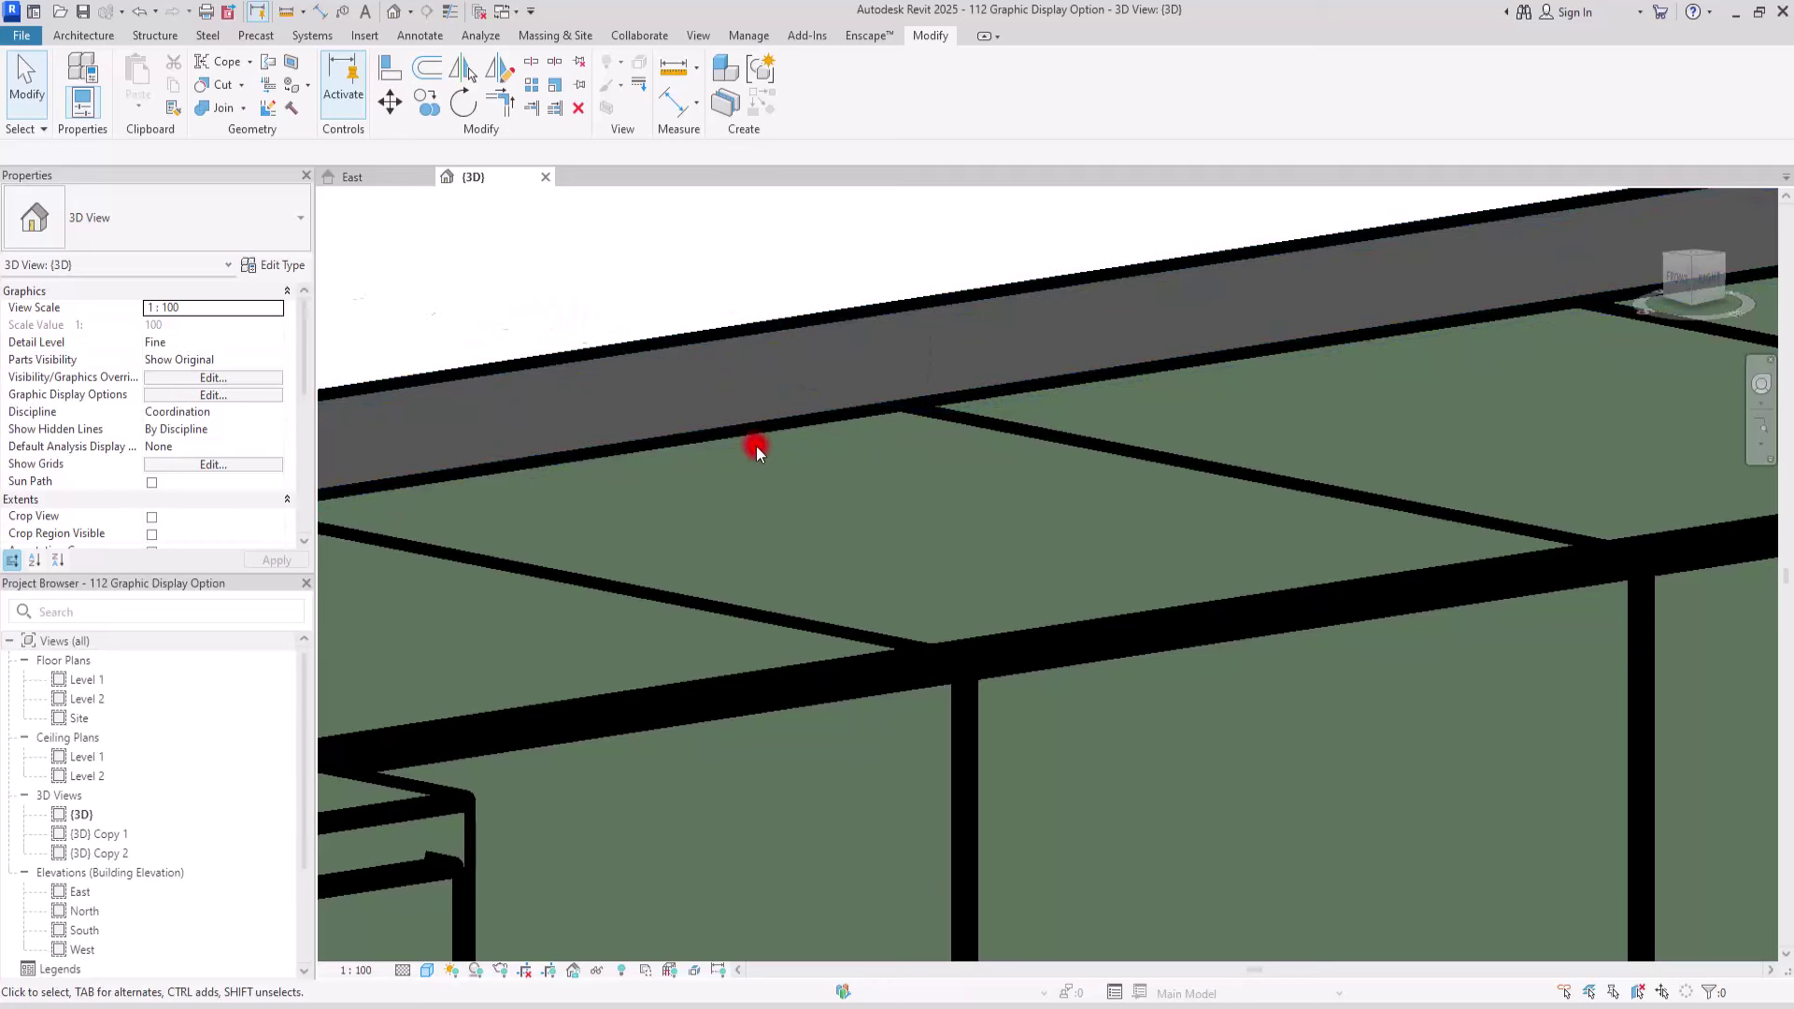
# Step: Enable Smooth lines with anti-aliasing, apply it, then return edges to thin lines
pyautogui.click(429, 971)
pyautogui.click(486, 825)
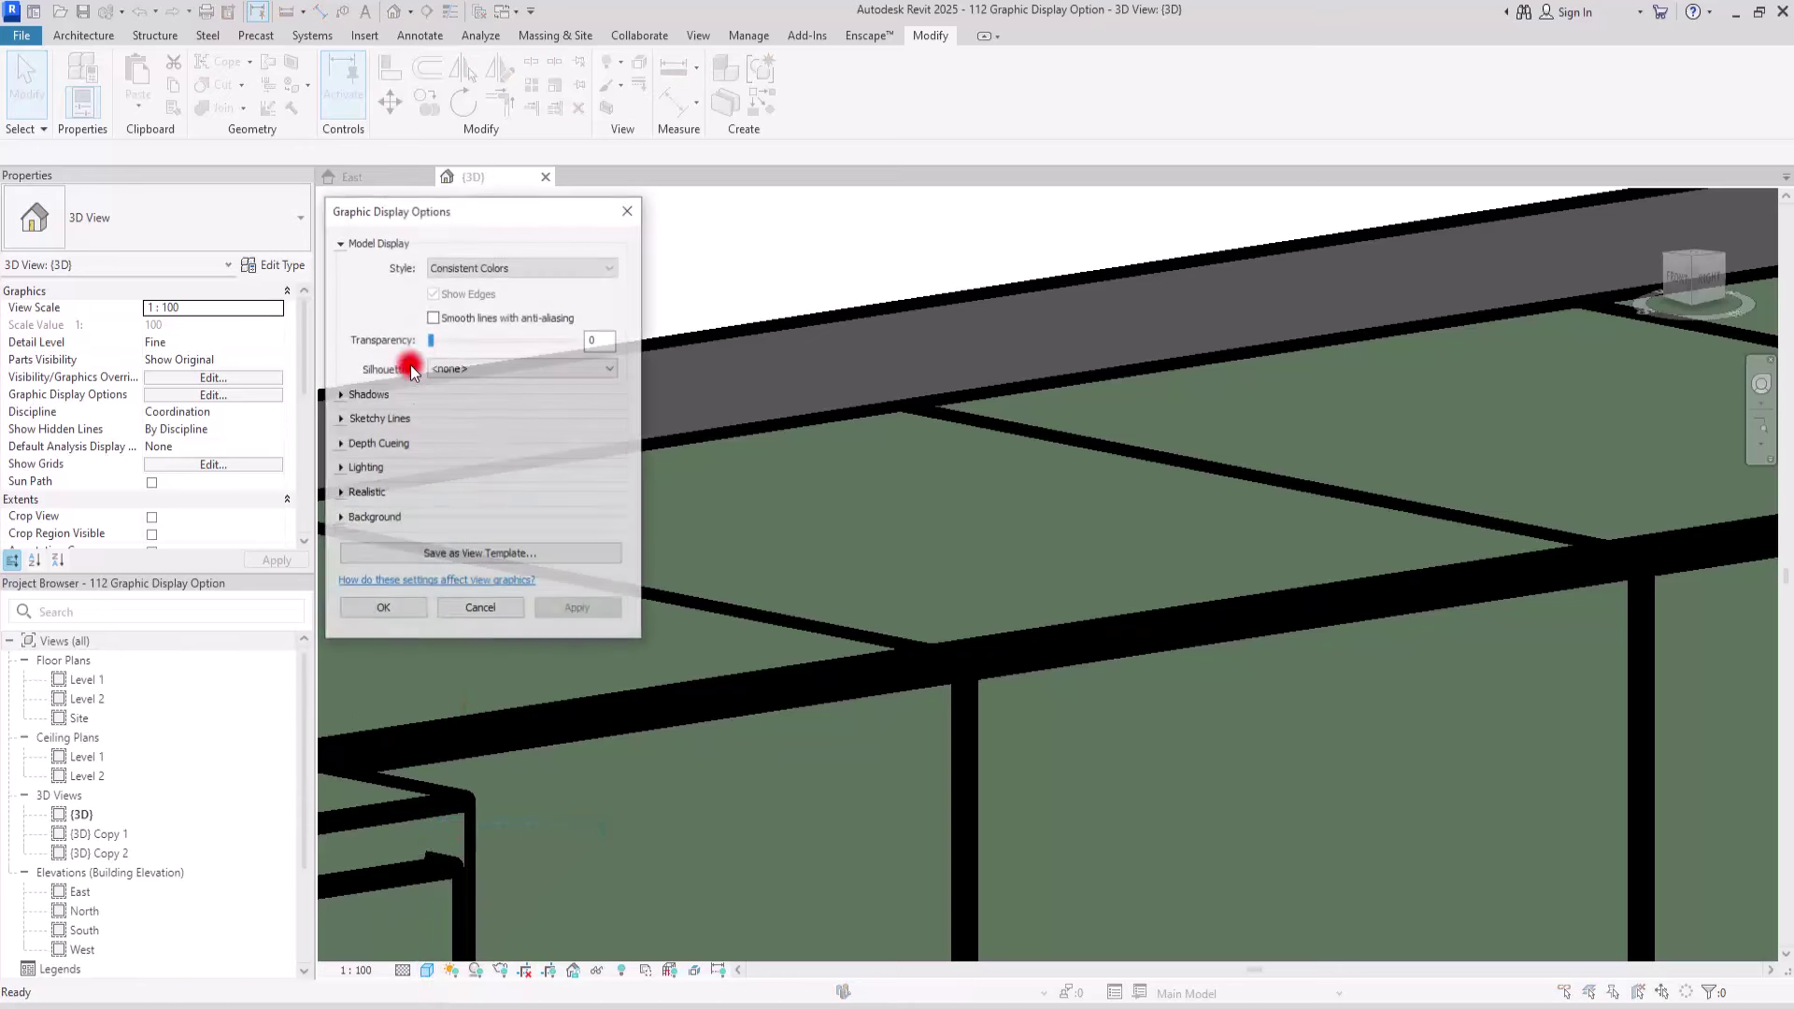
pyautogui.click(433, 318)
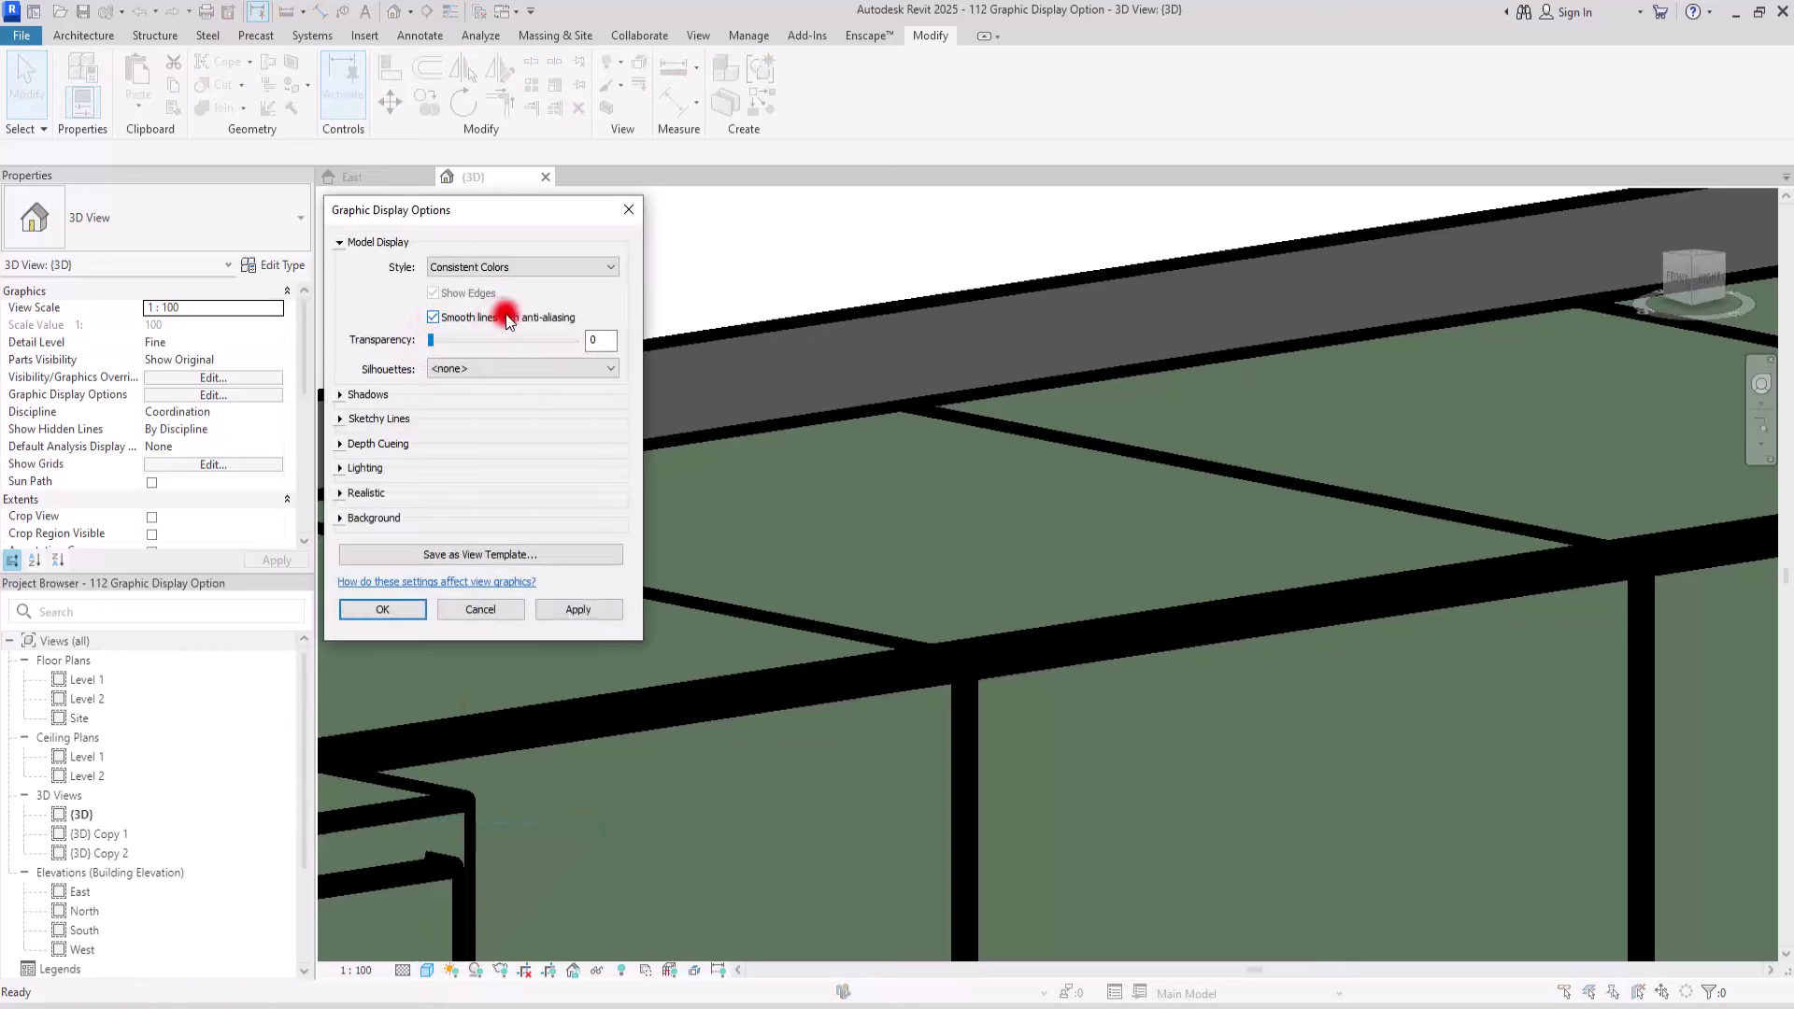
pyautogui.click(578, 610)
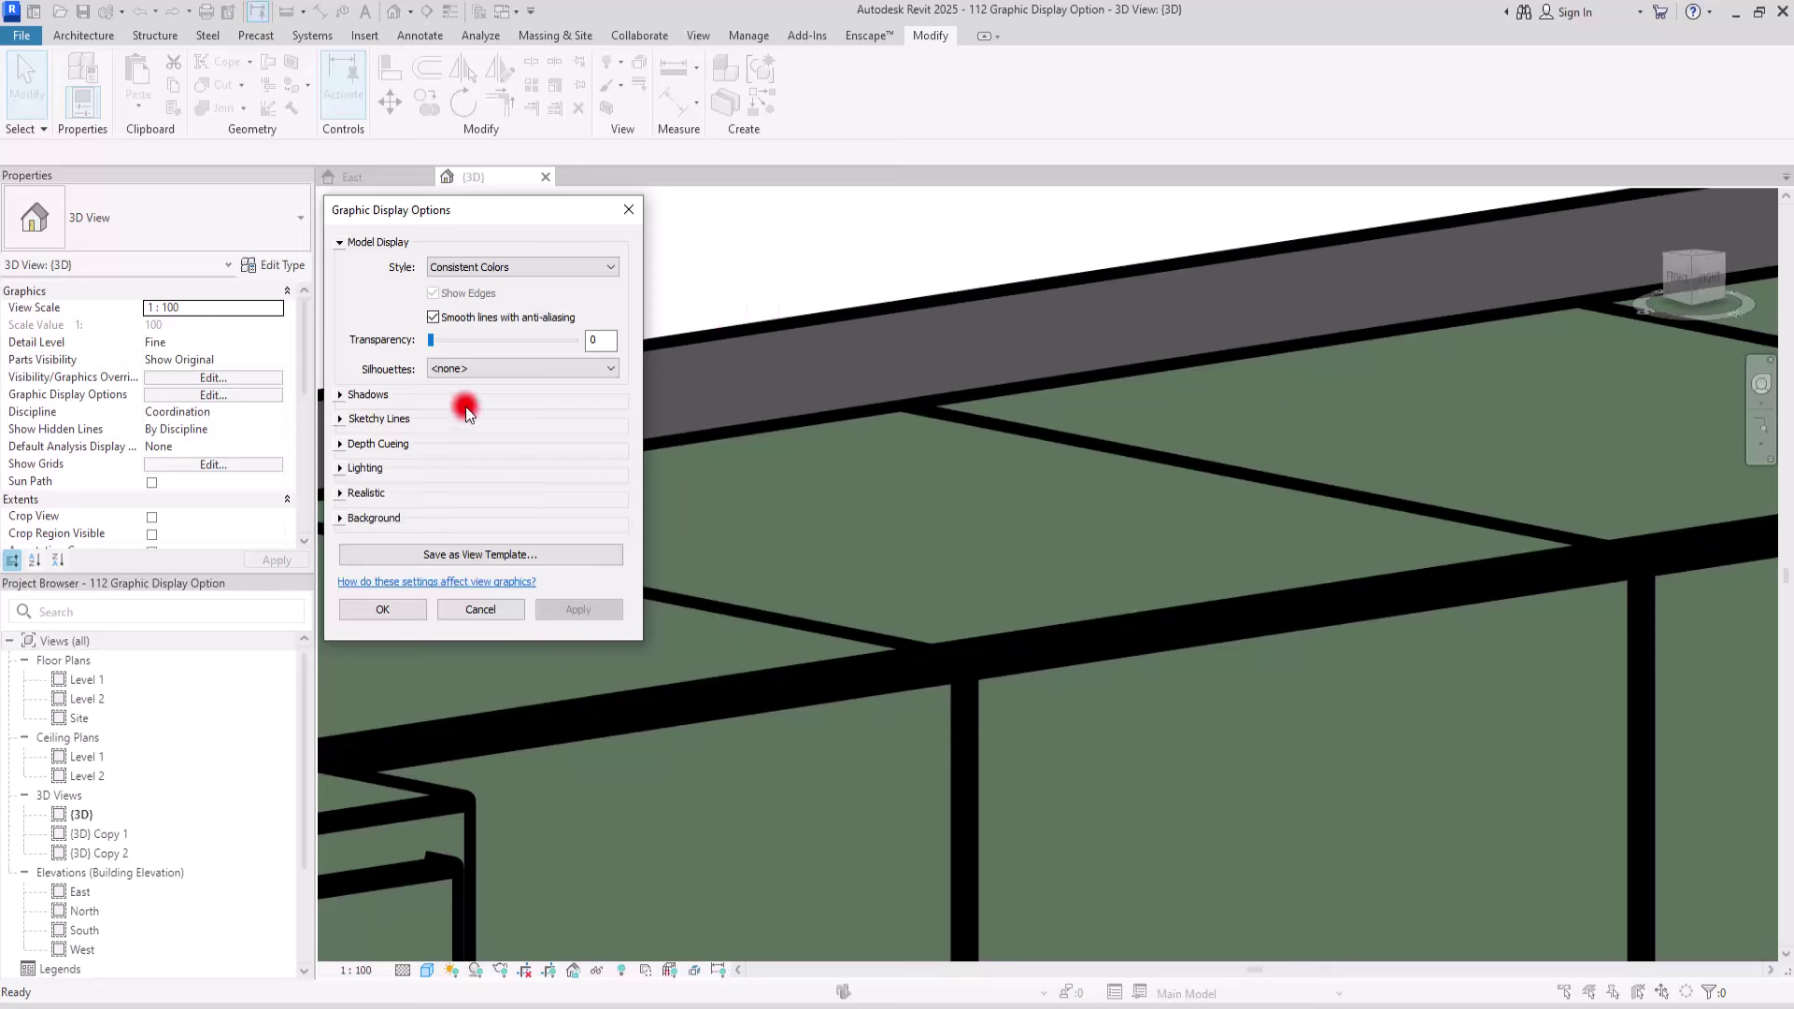
pyautogui.click(387, 609)
pyautogui.click(449, 16)
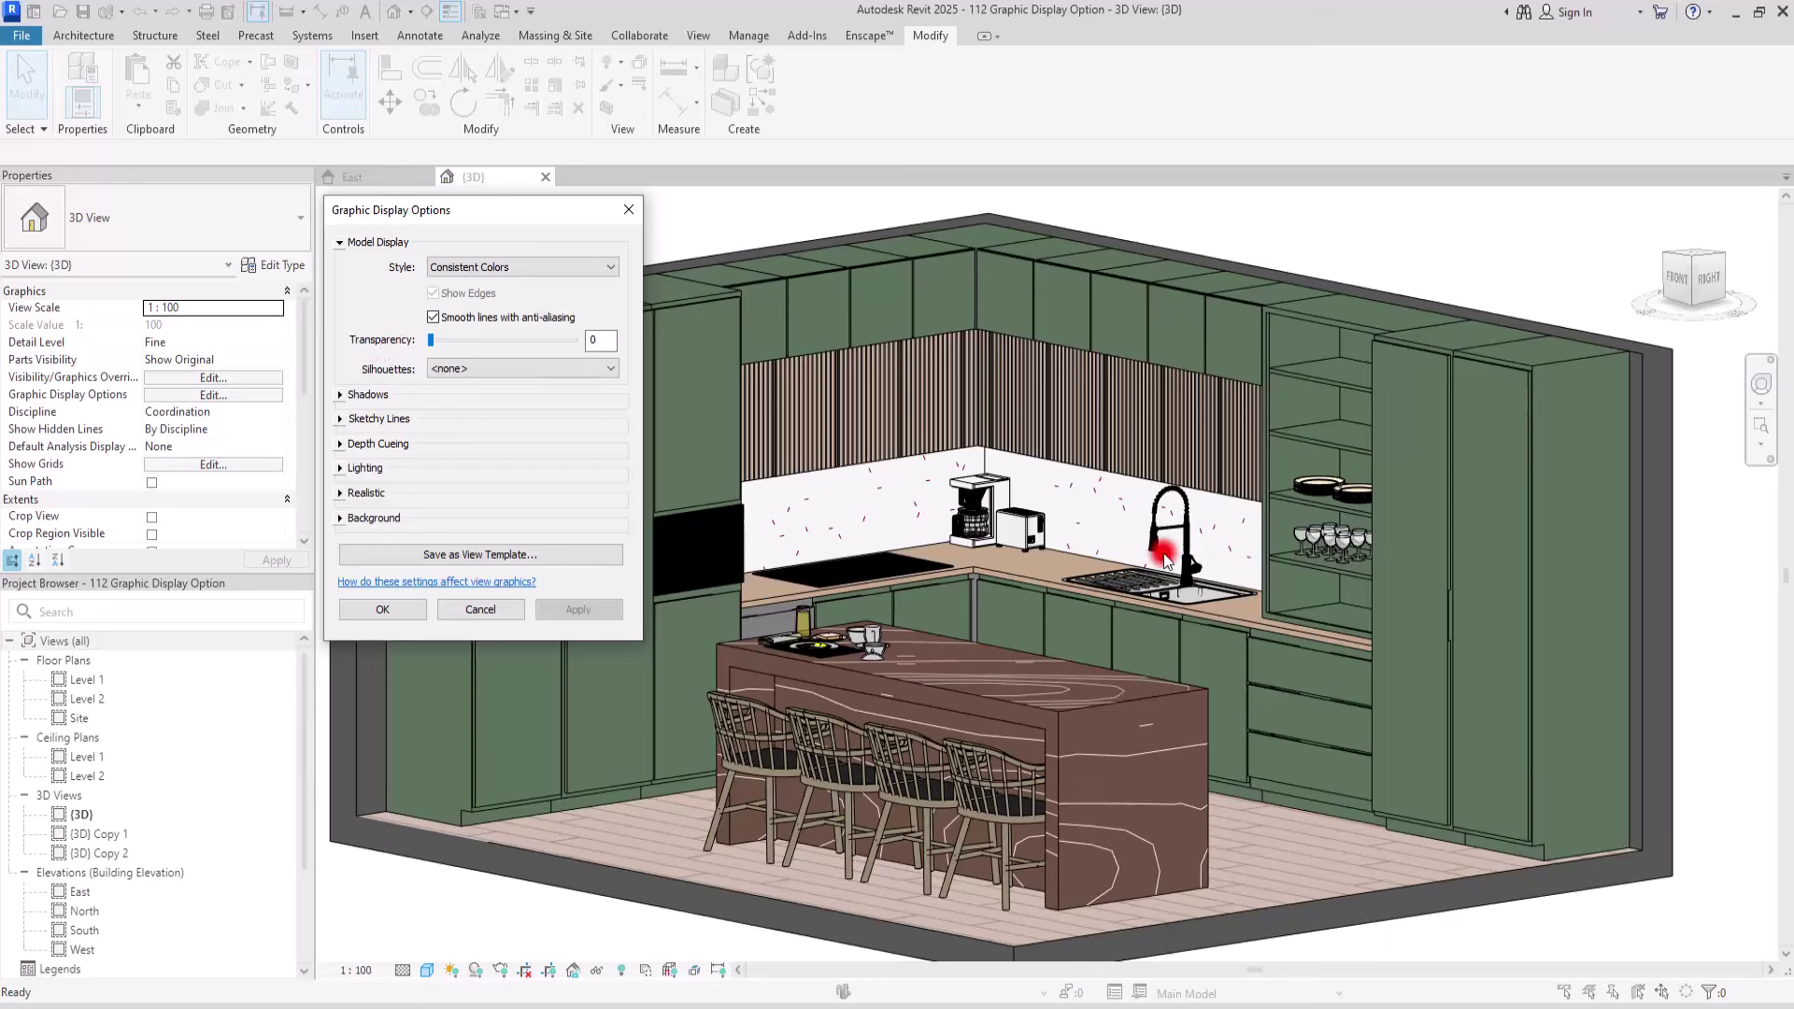
# Step: Preview 55 percent model transparency, then set Transparency back to 0 and close the dialog
pyautogui.moveTo(432, 342); pyautogui.dragTo(511, 342)
pyautogui.click(591, 609)
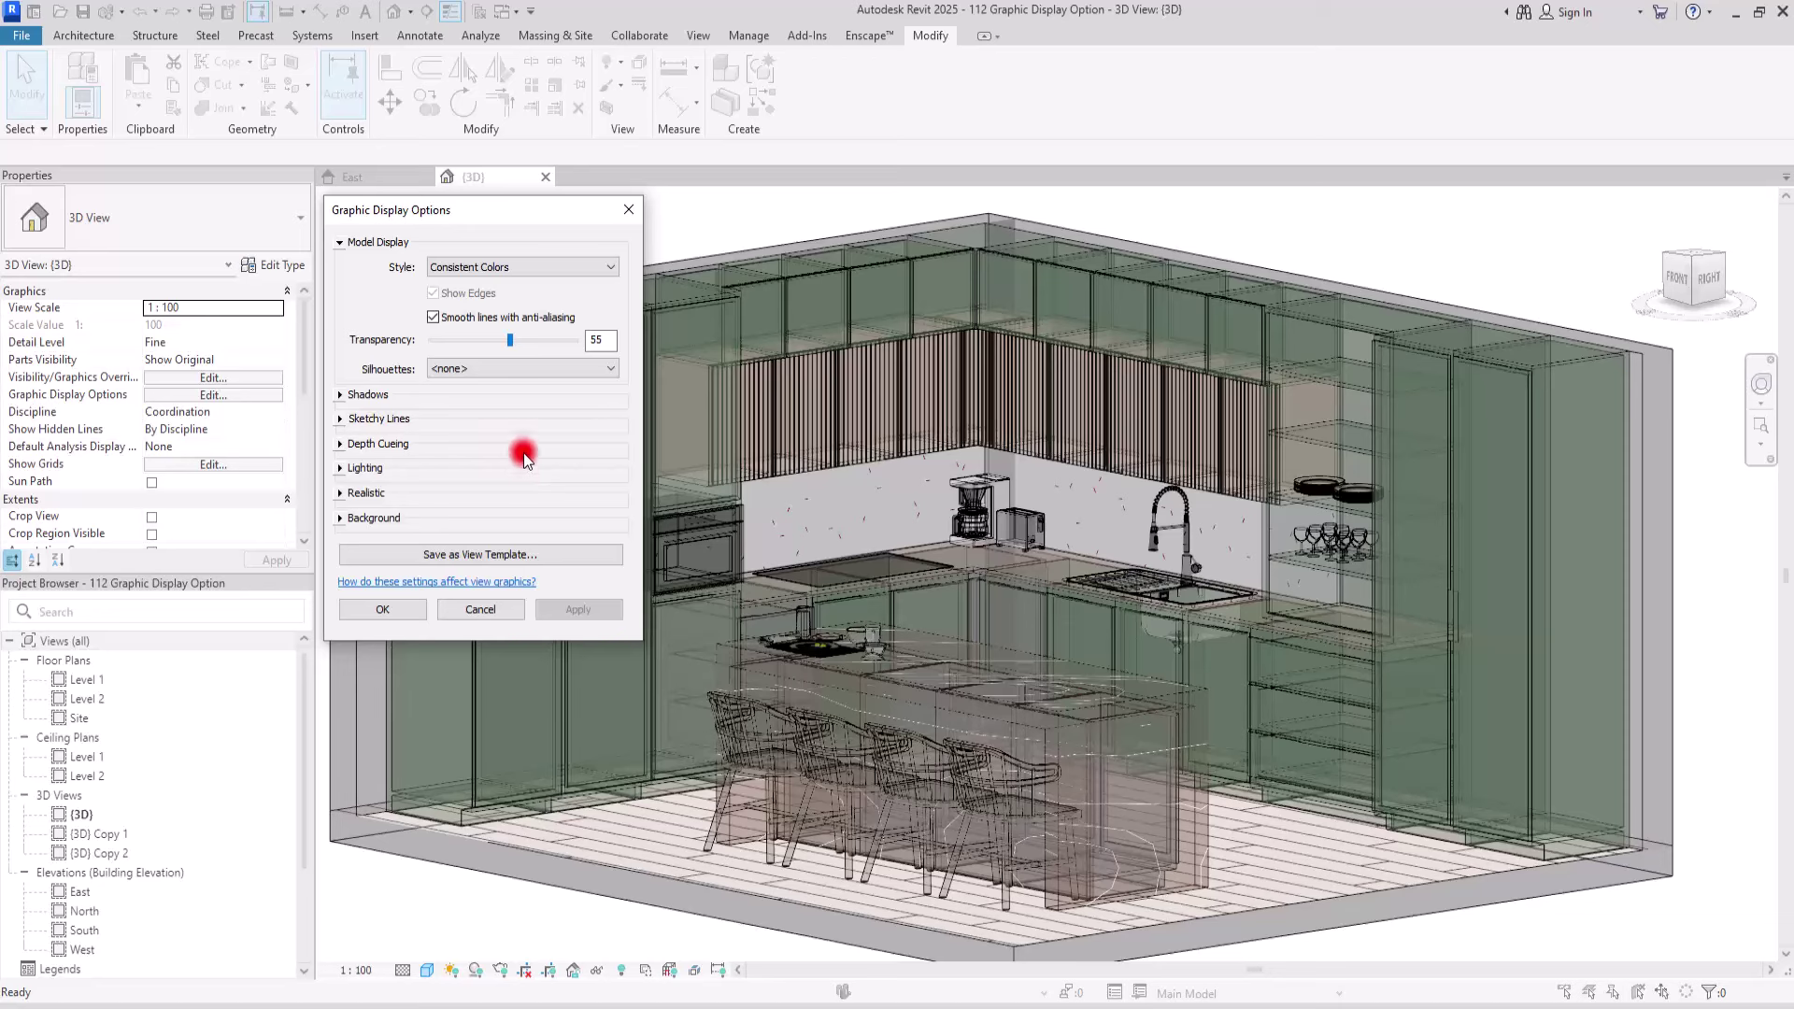
pyautogui.moveTo(506, 344); pyautogui.dragTo(428, 342)
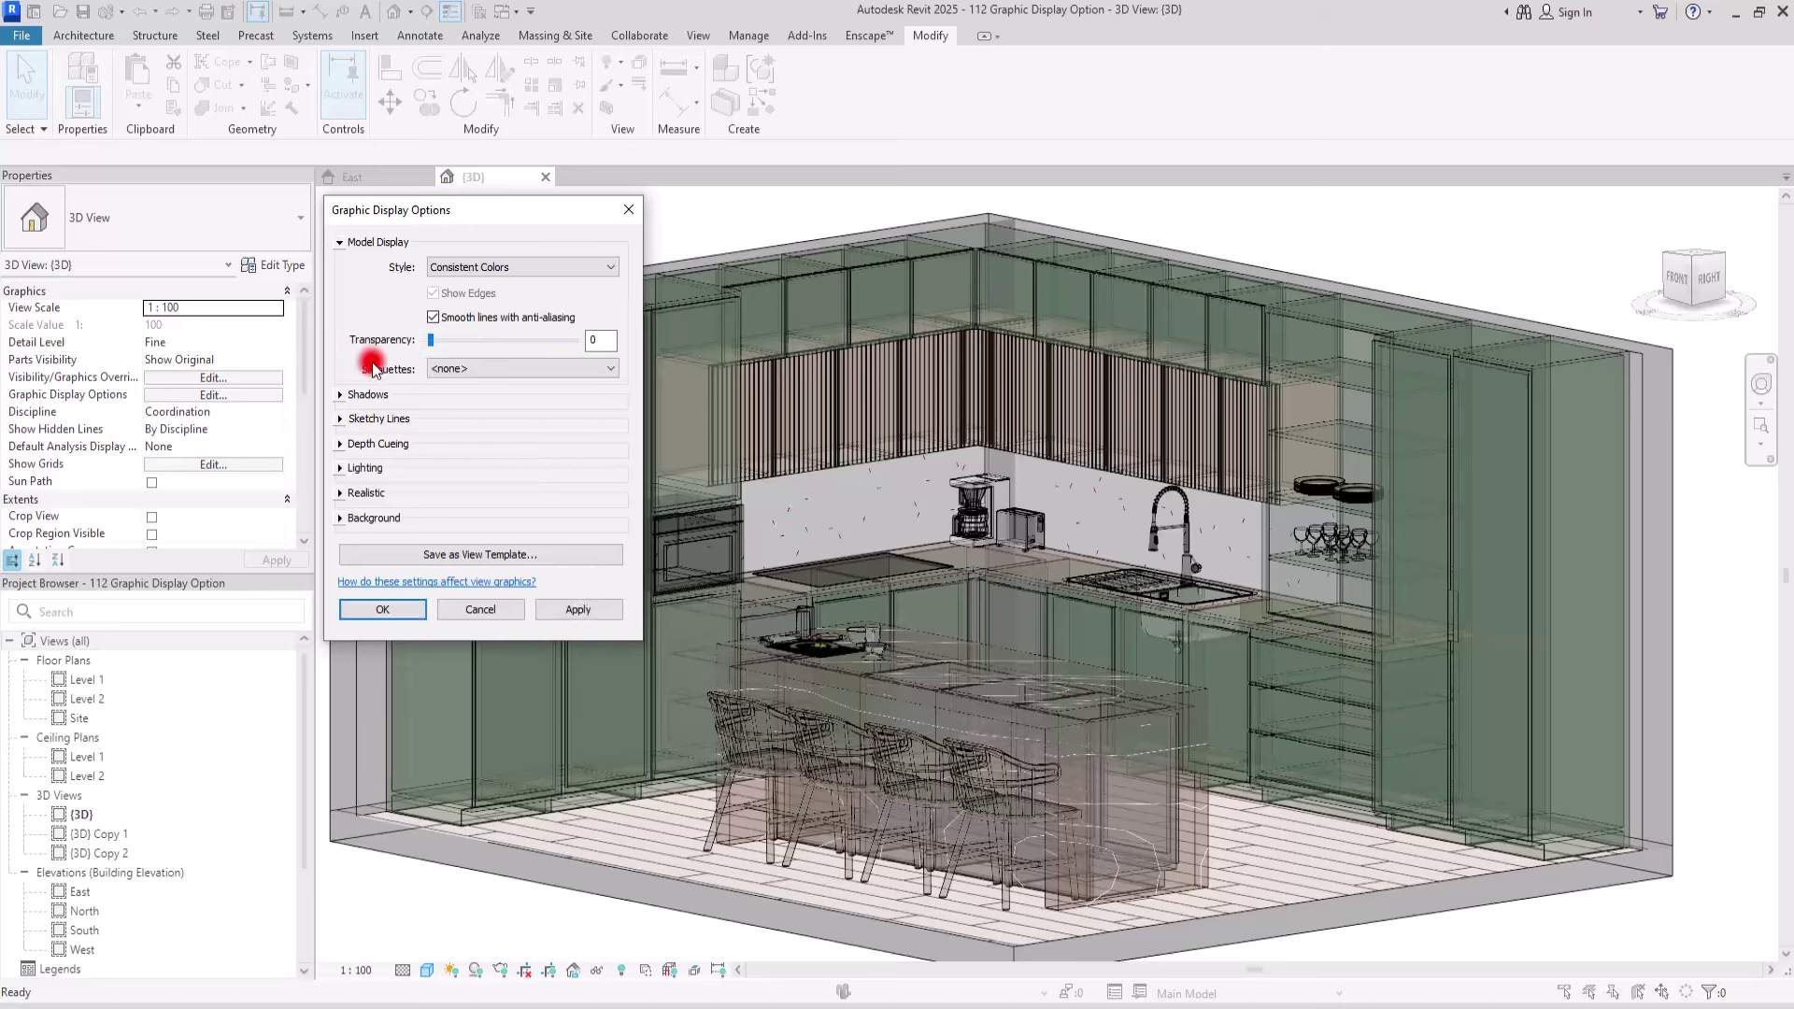
pyautogui.click(577, 607)
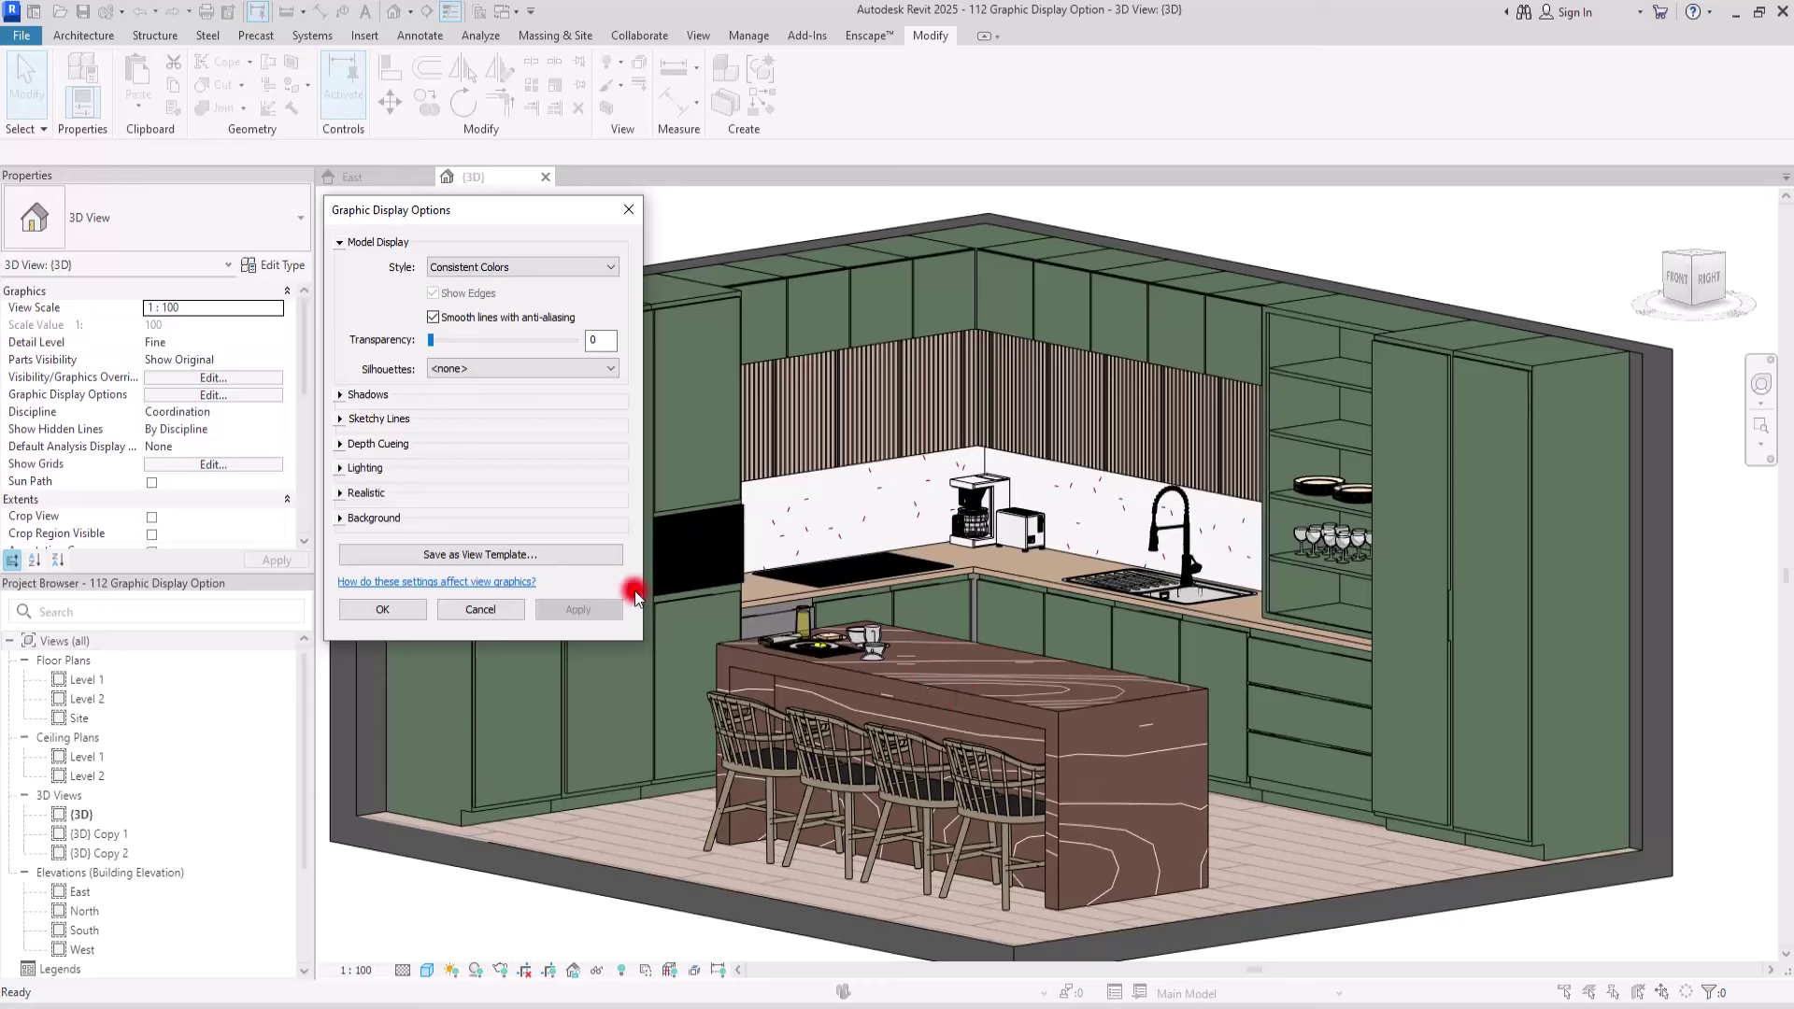
pyautogui.click(467, 618)
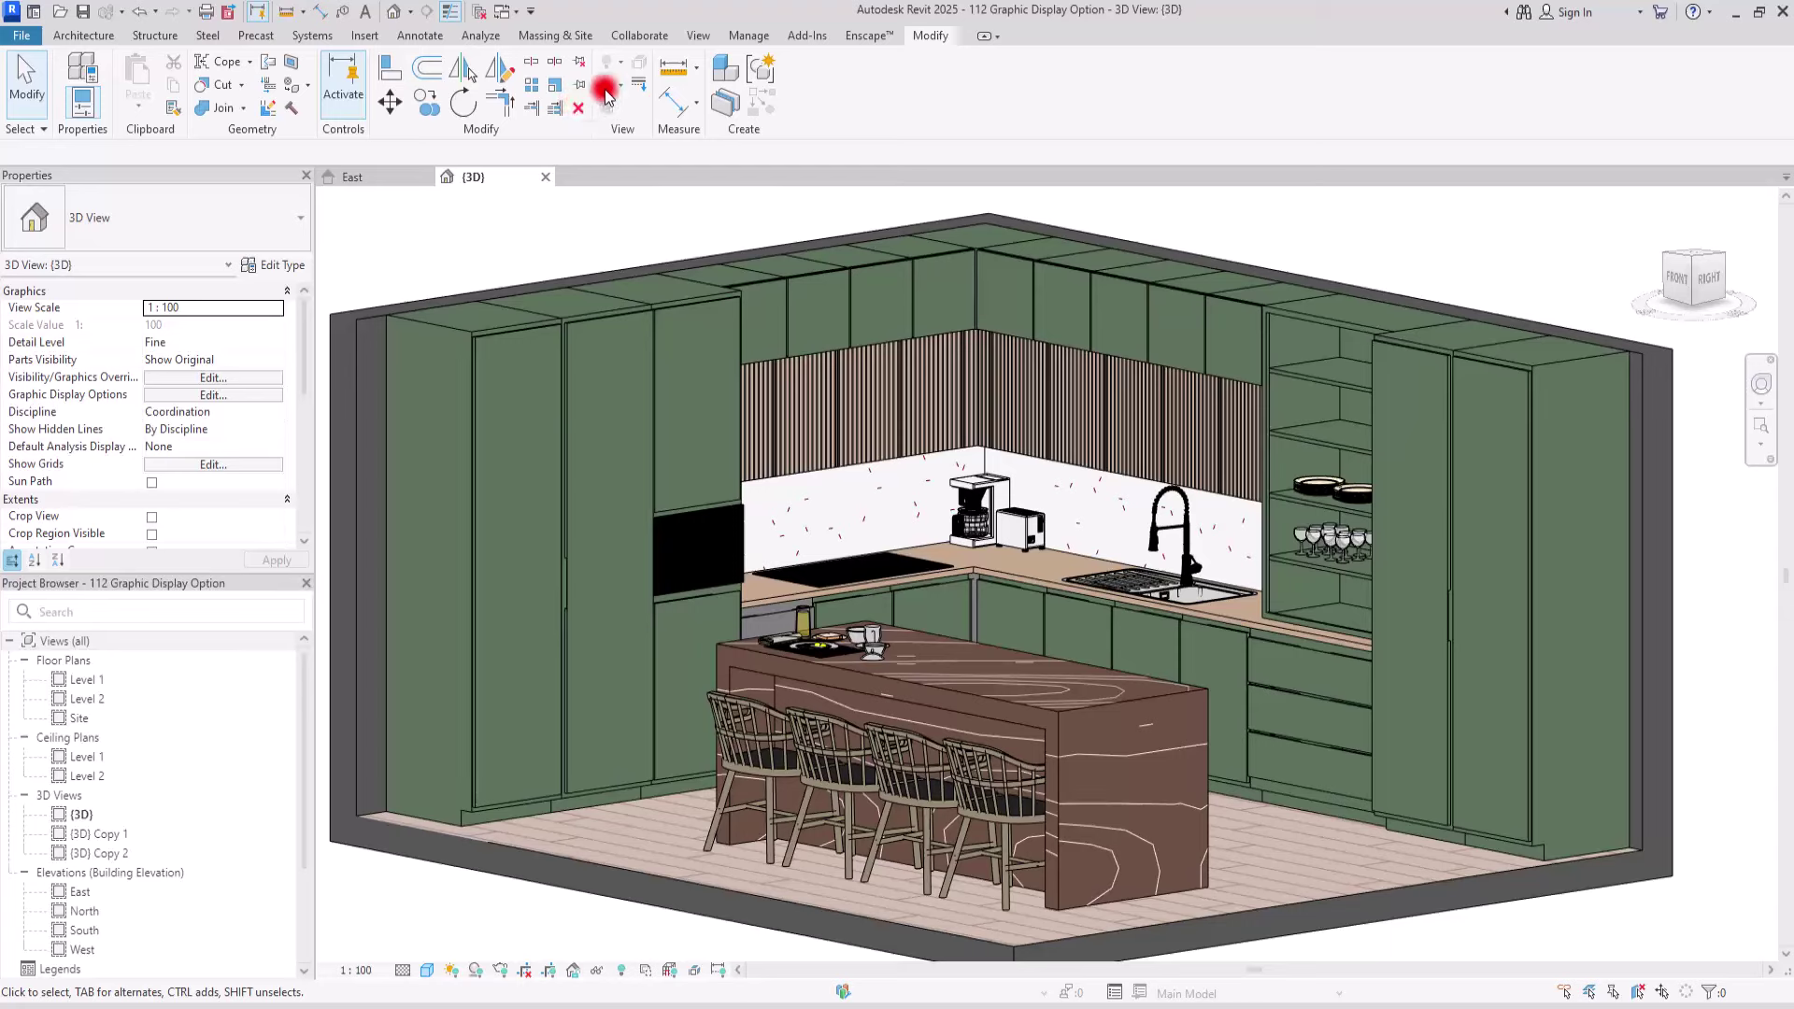
# Step: Give the kitchen island a 46 percent transparency override using Override by Element
pyautogui.click(1006, 652)
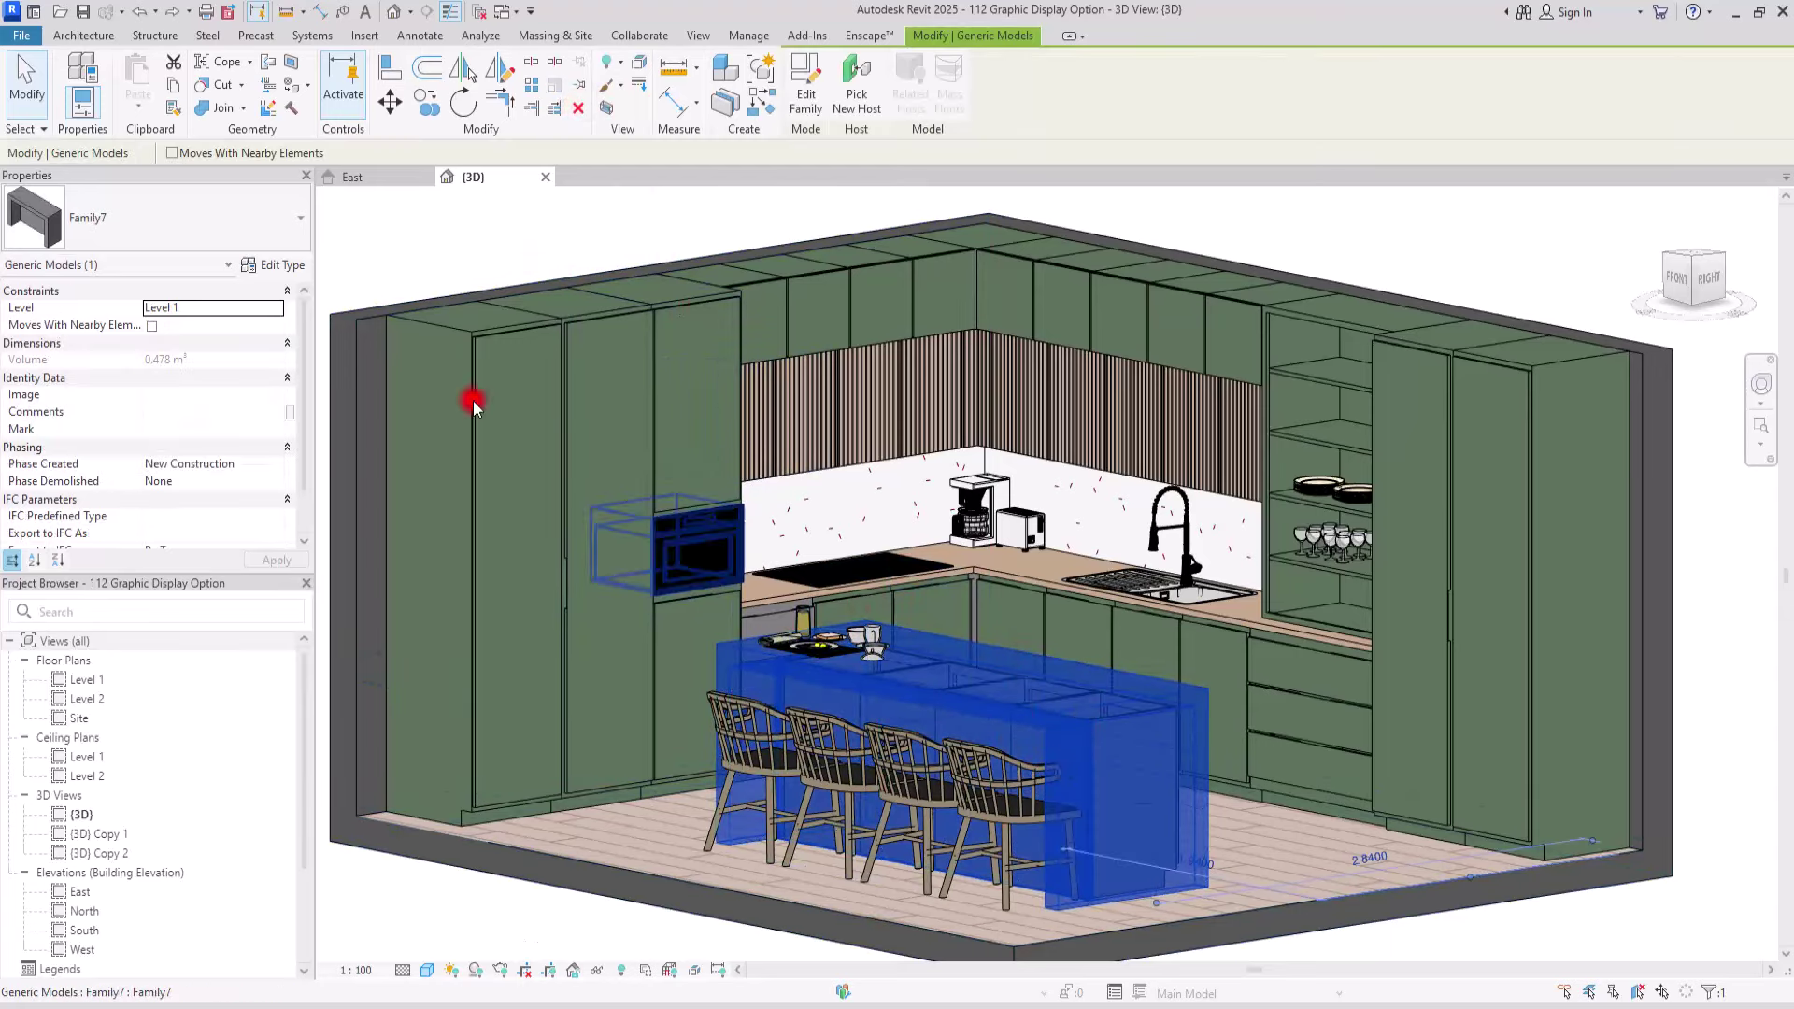
pyautogui.click(615, 84)
pyautogui.click(700, 116)
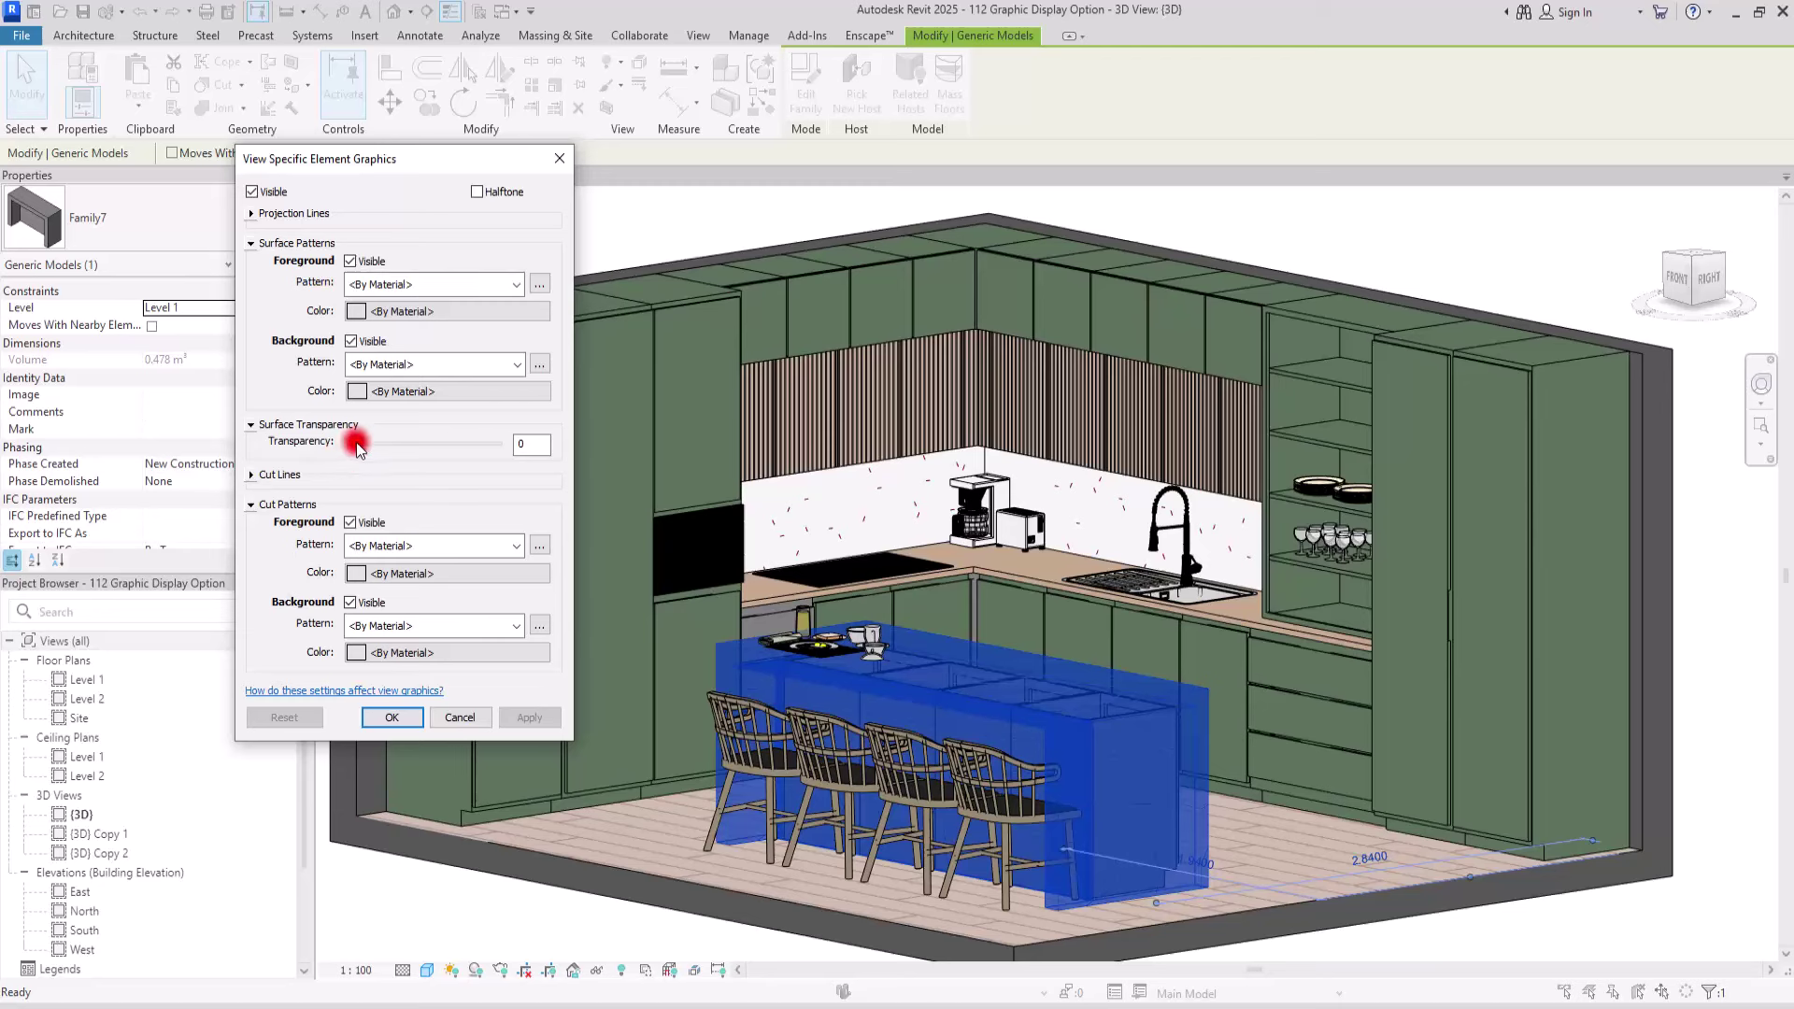
pyautogui.moveTo(363, 441); pyautogui.dragTo(426, 448)
pyautogui.click(525, 712)
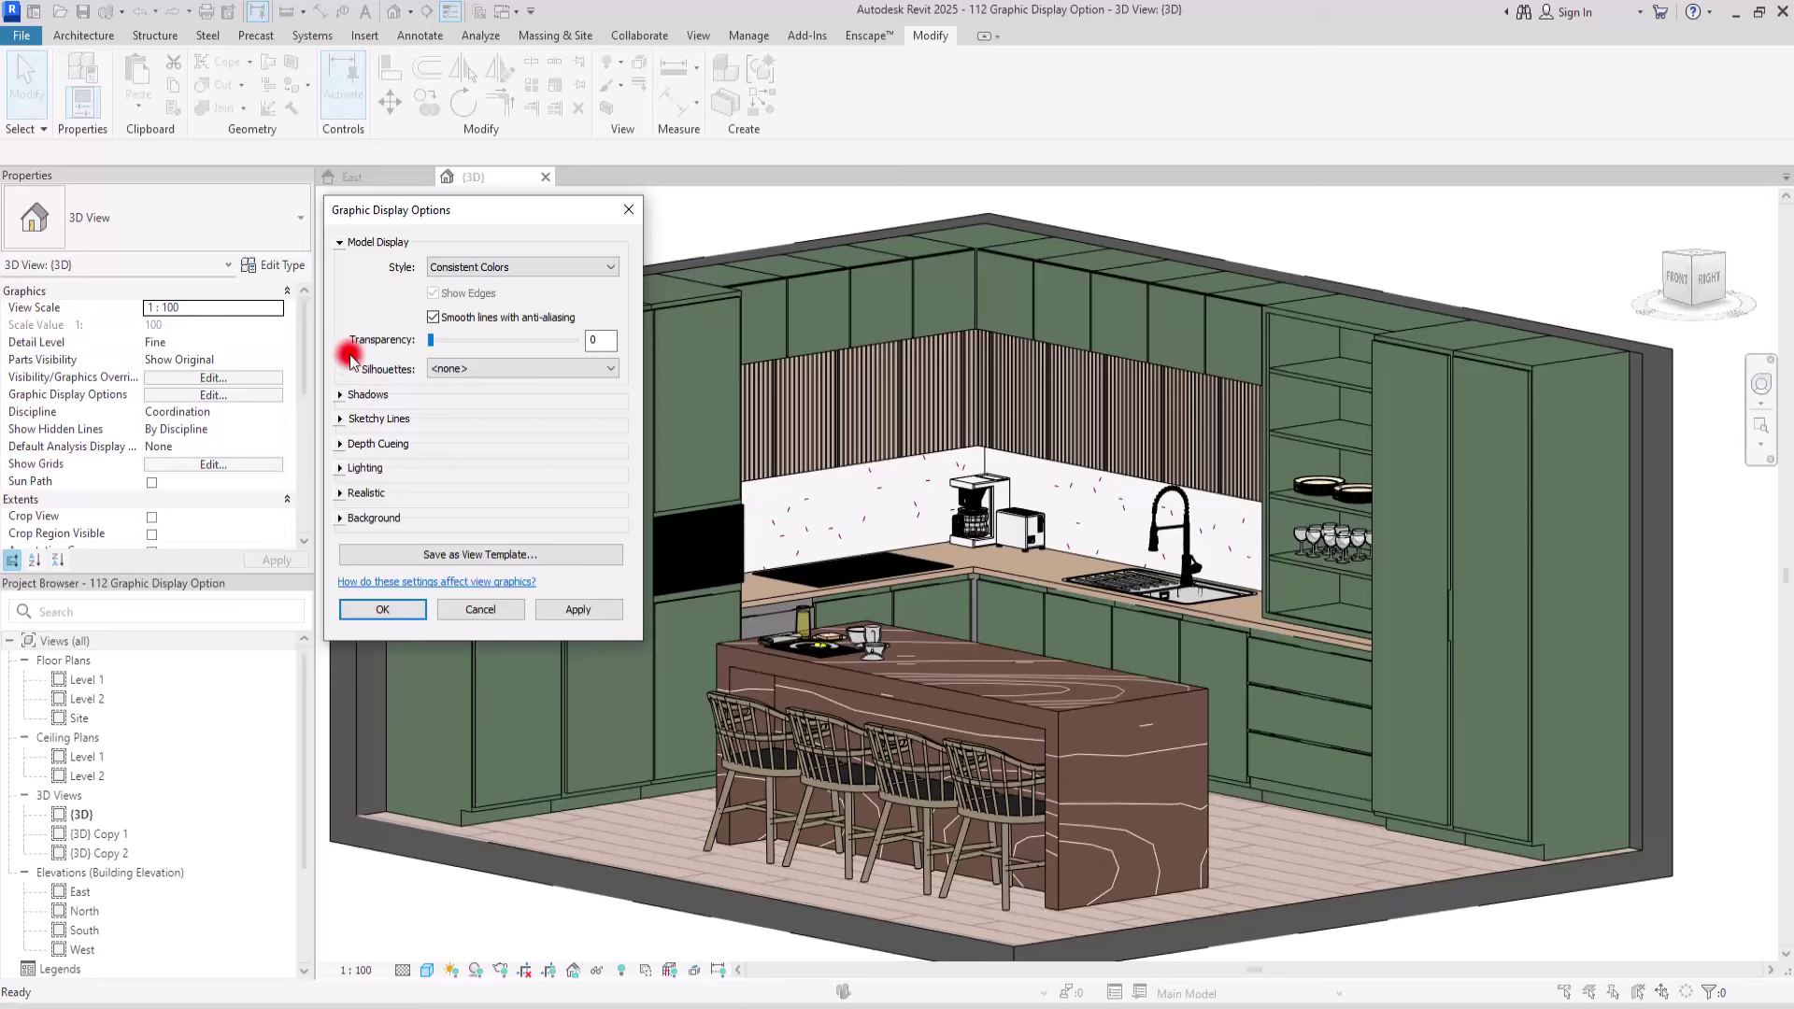
# Step: Review the Lines category in Line Styles, starting and cancelling a new subcategory
pyautogui.click(474, 370)
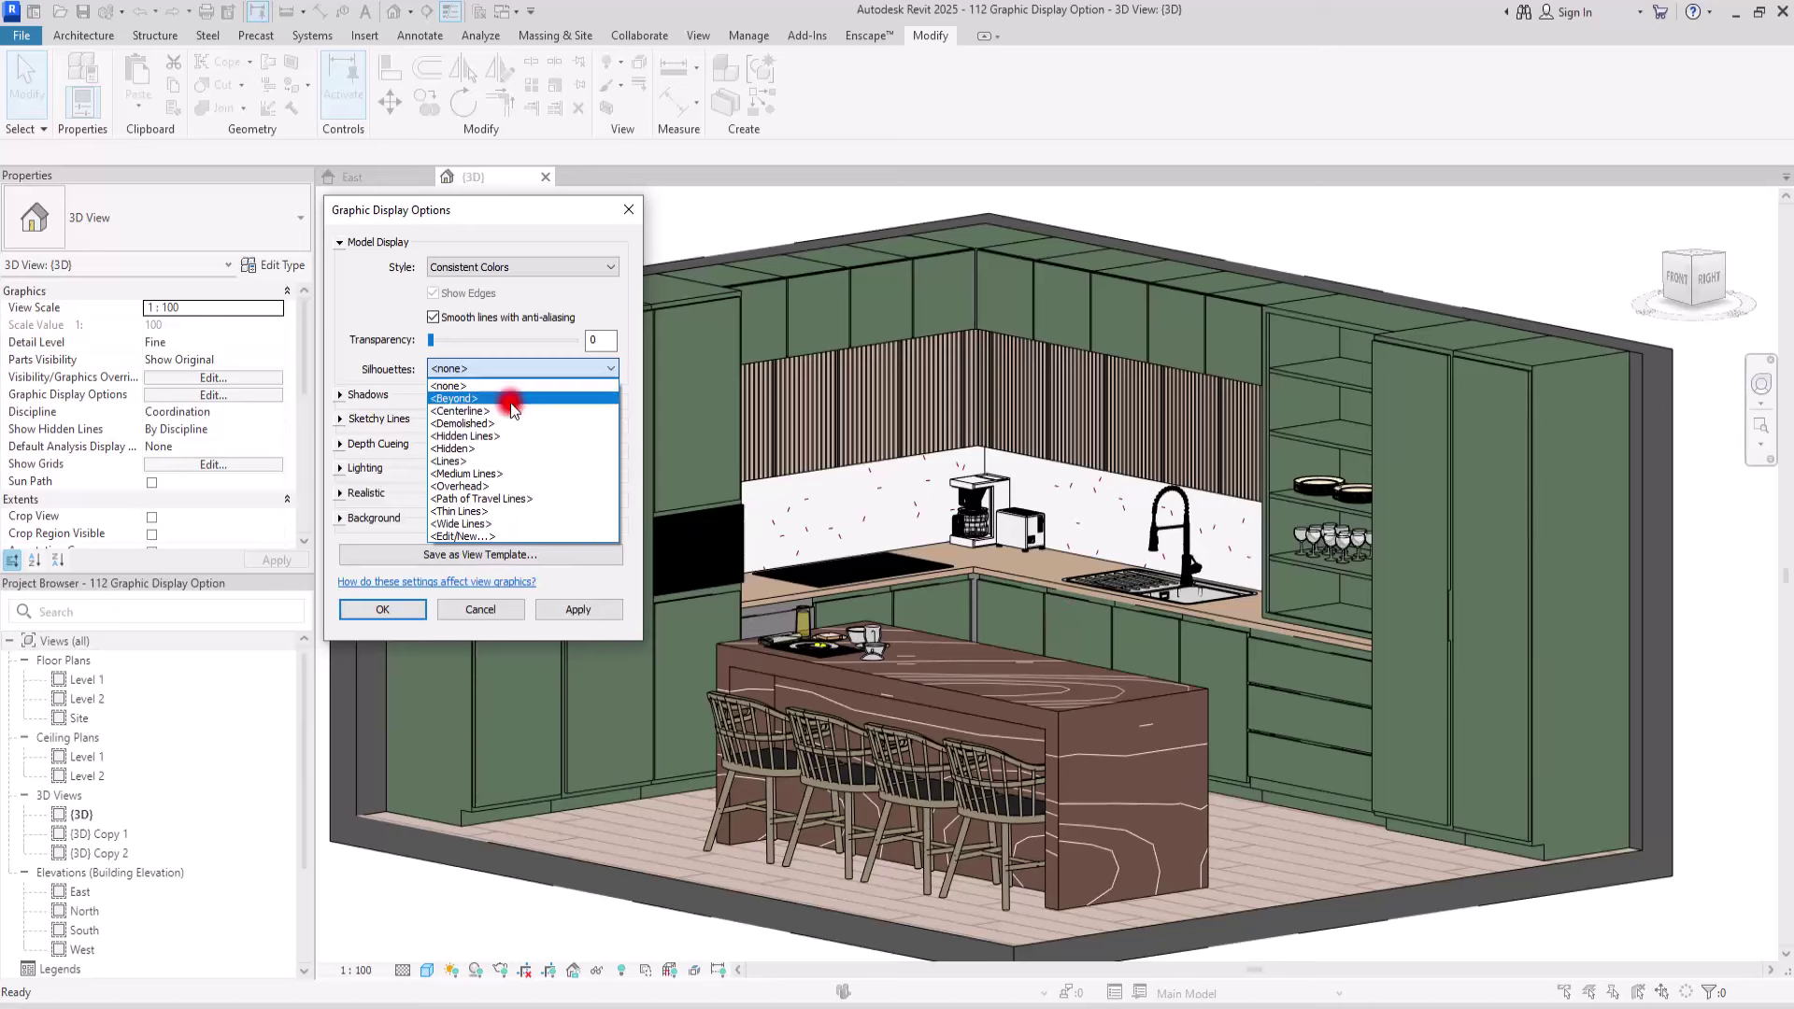
pyautogui.click(452, 537)
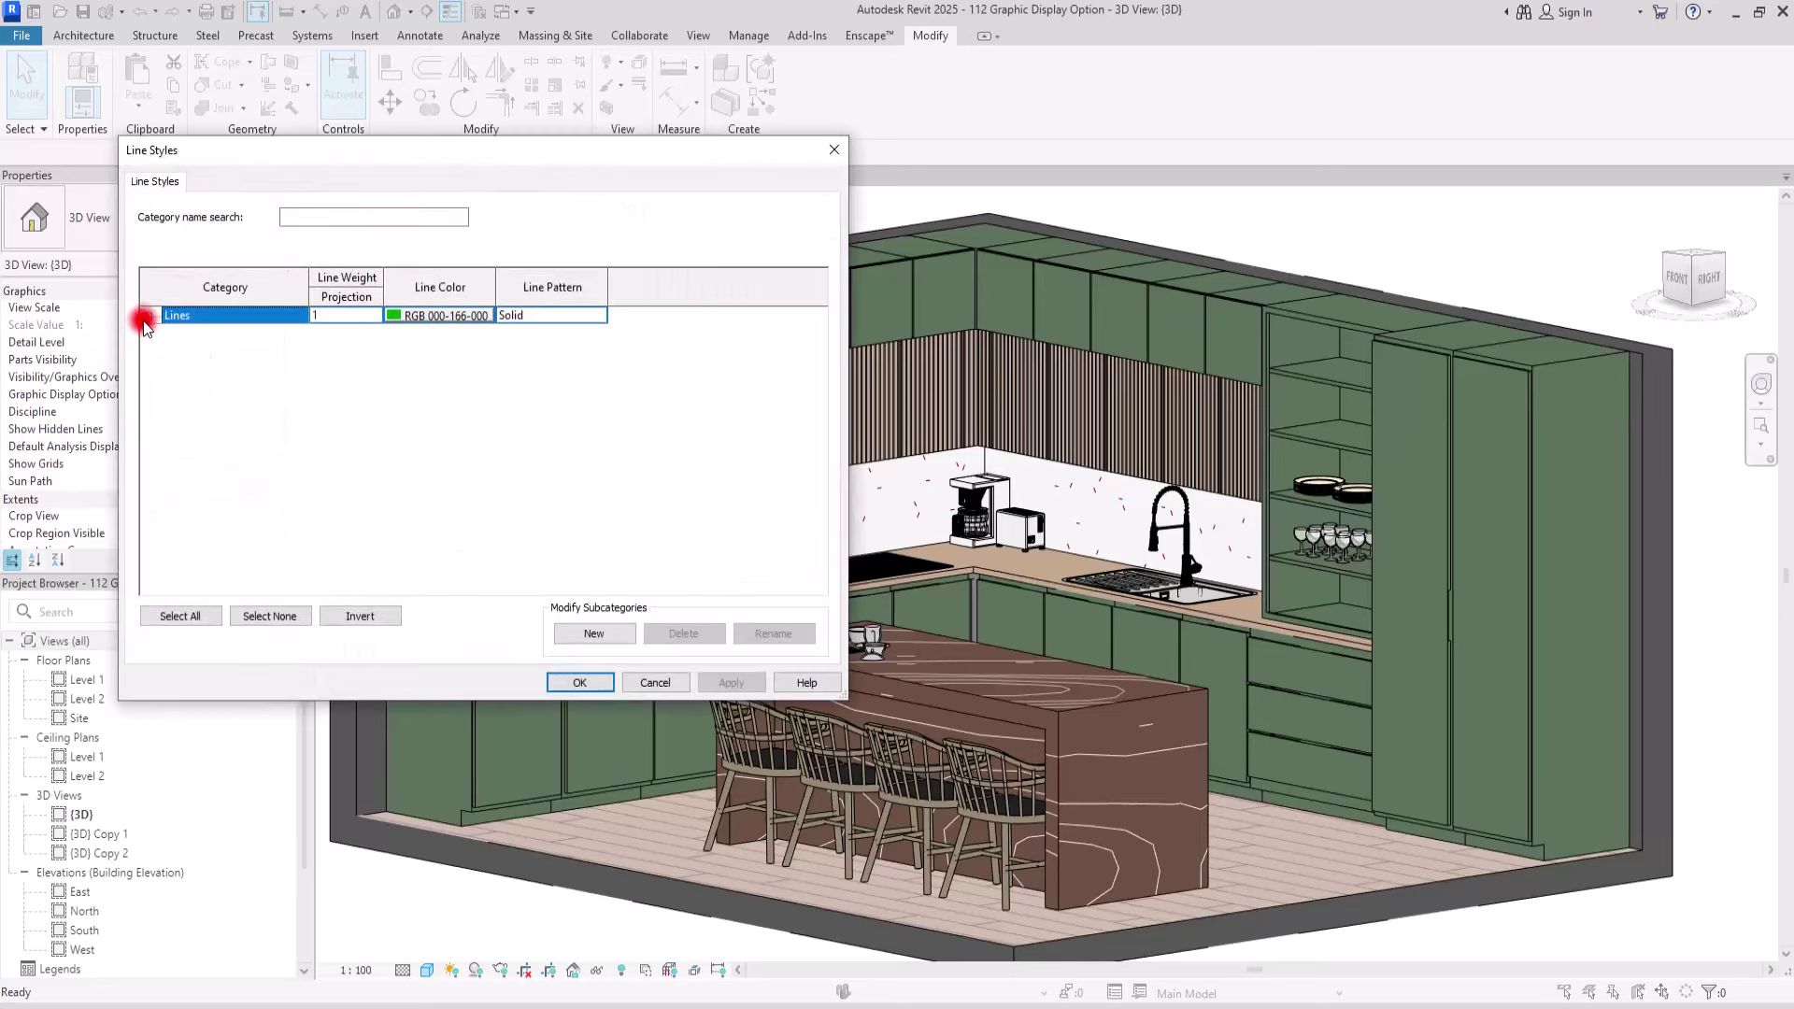
pyautogui.click(145, 316)
pyautogui.scroll(-2, 480, 416)
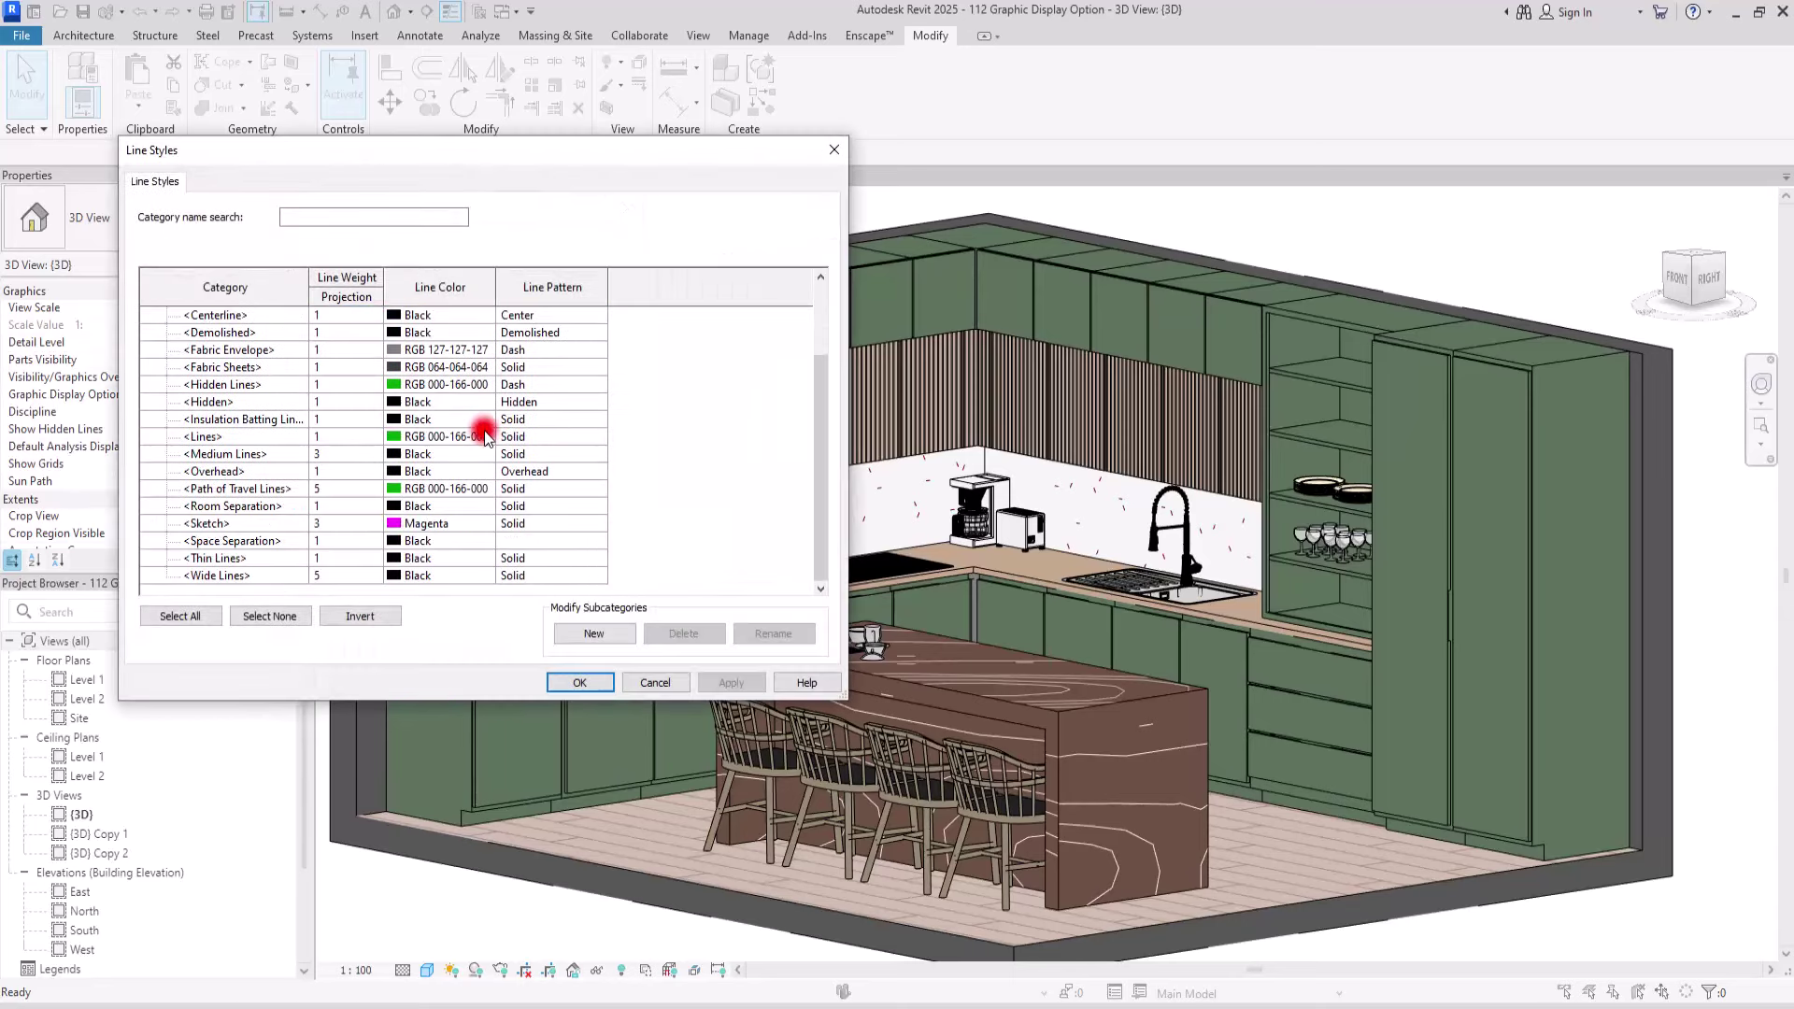
pyautogui.scroll(2, 480, 454)
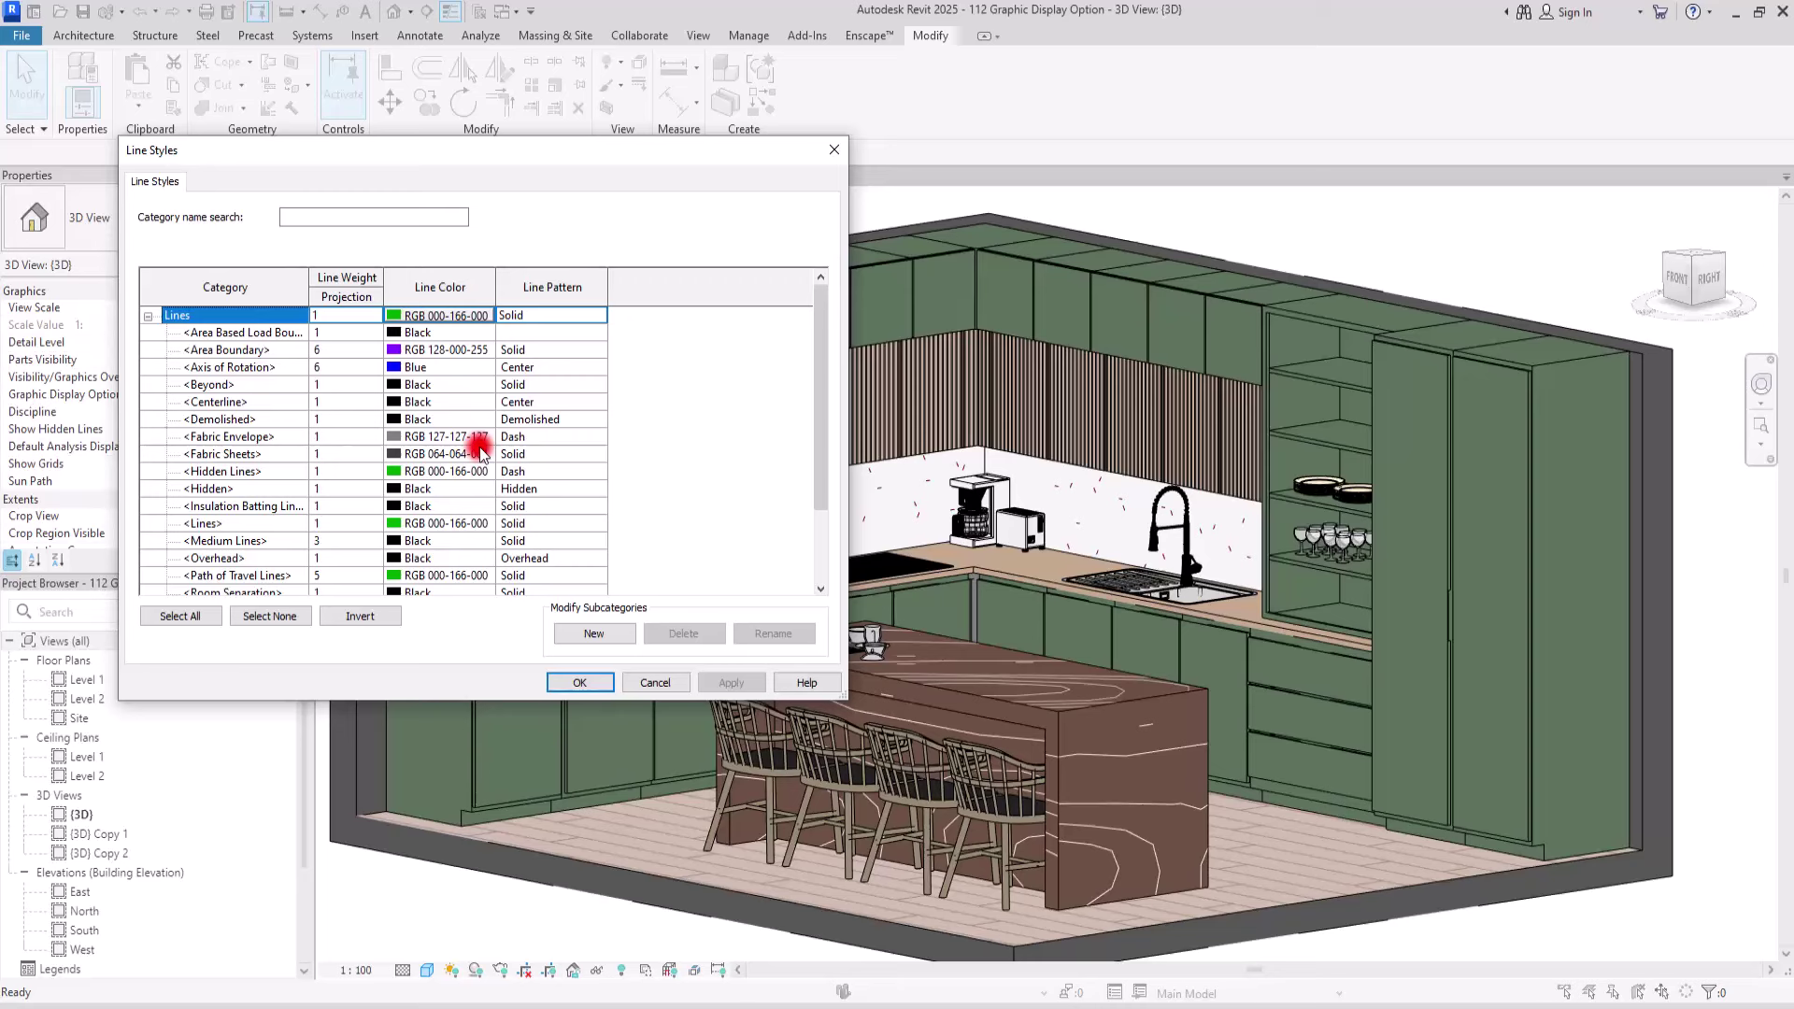
pyautogui.click(609, 639)
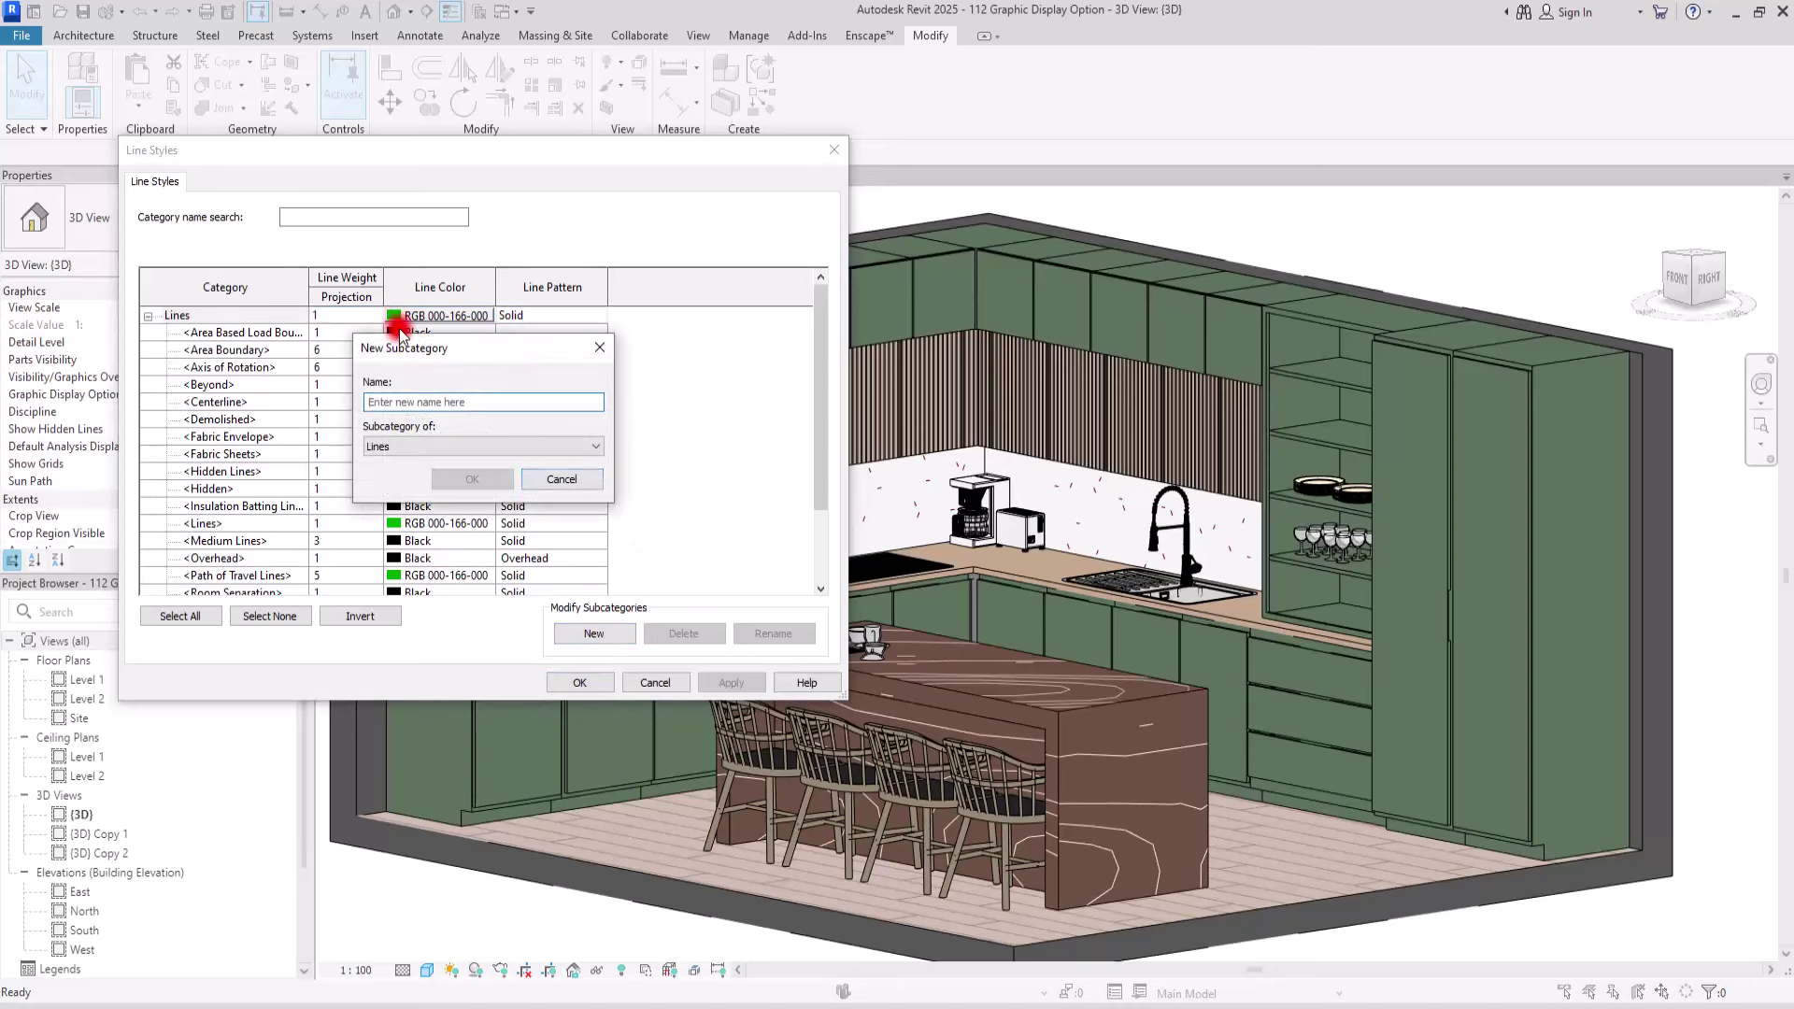
pyautogui.click(598, 348)
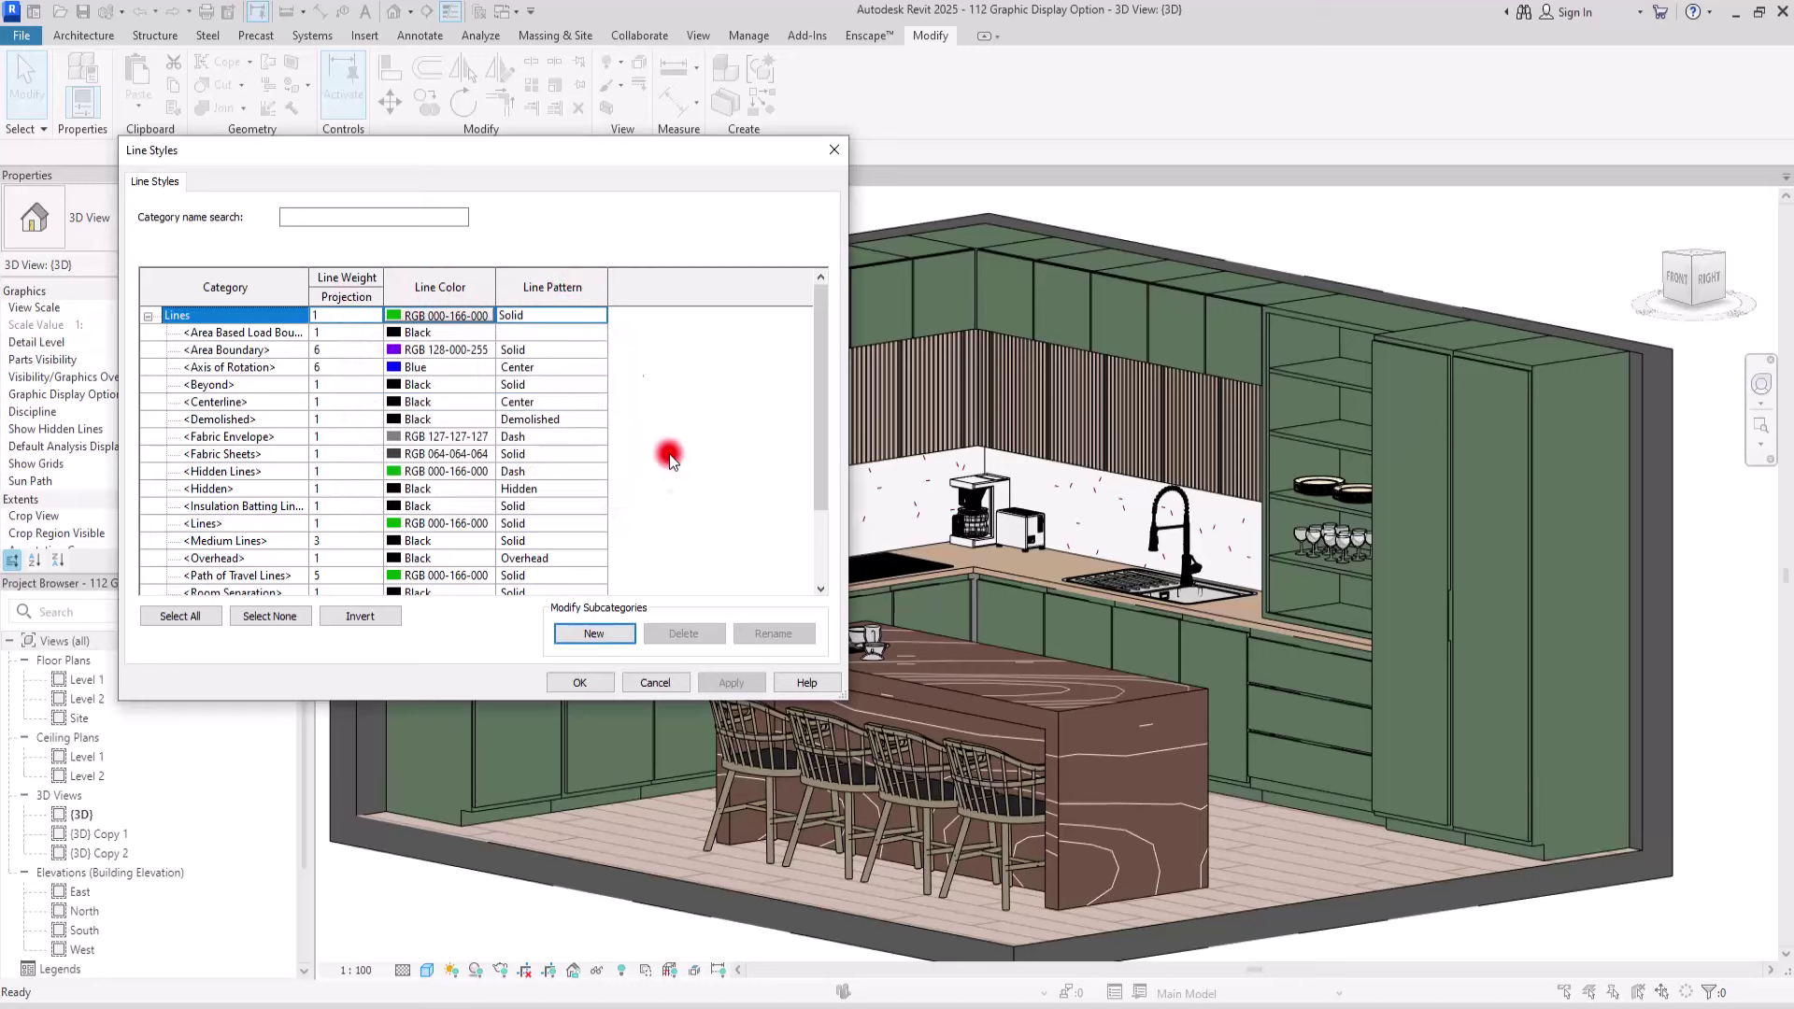
pyautogui.click(675, 681)
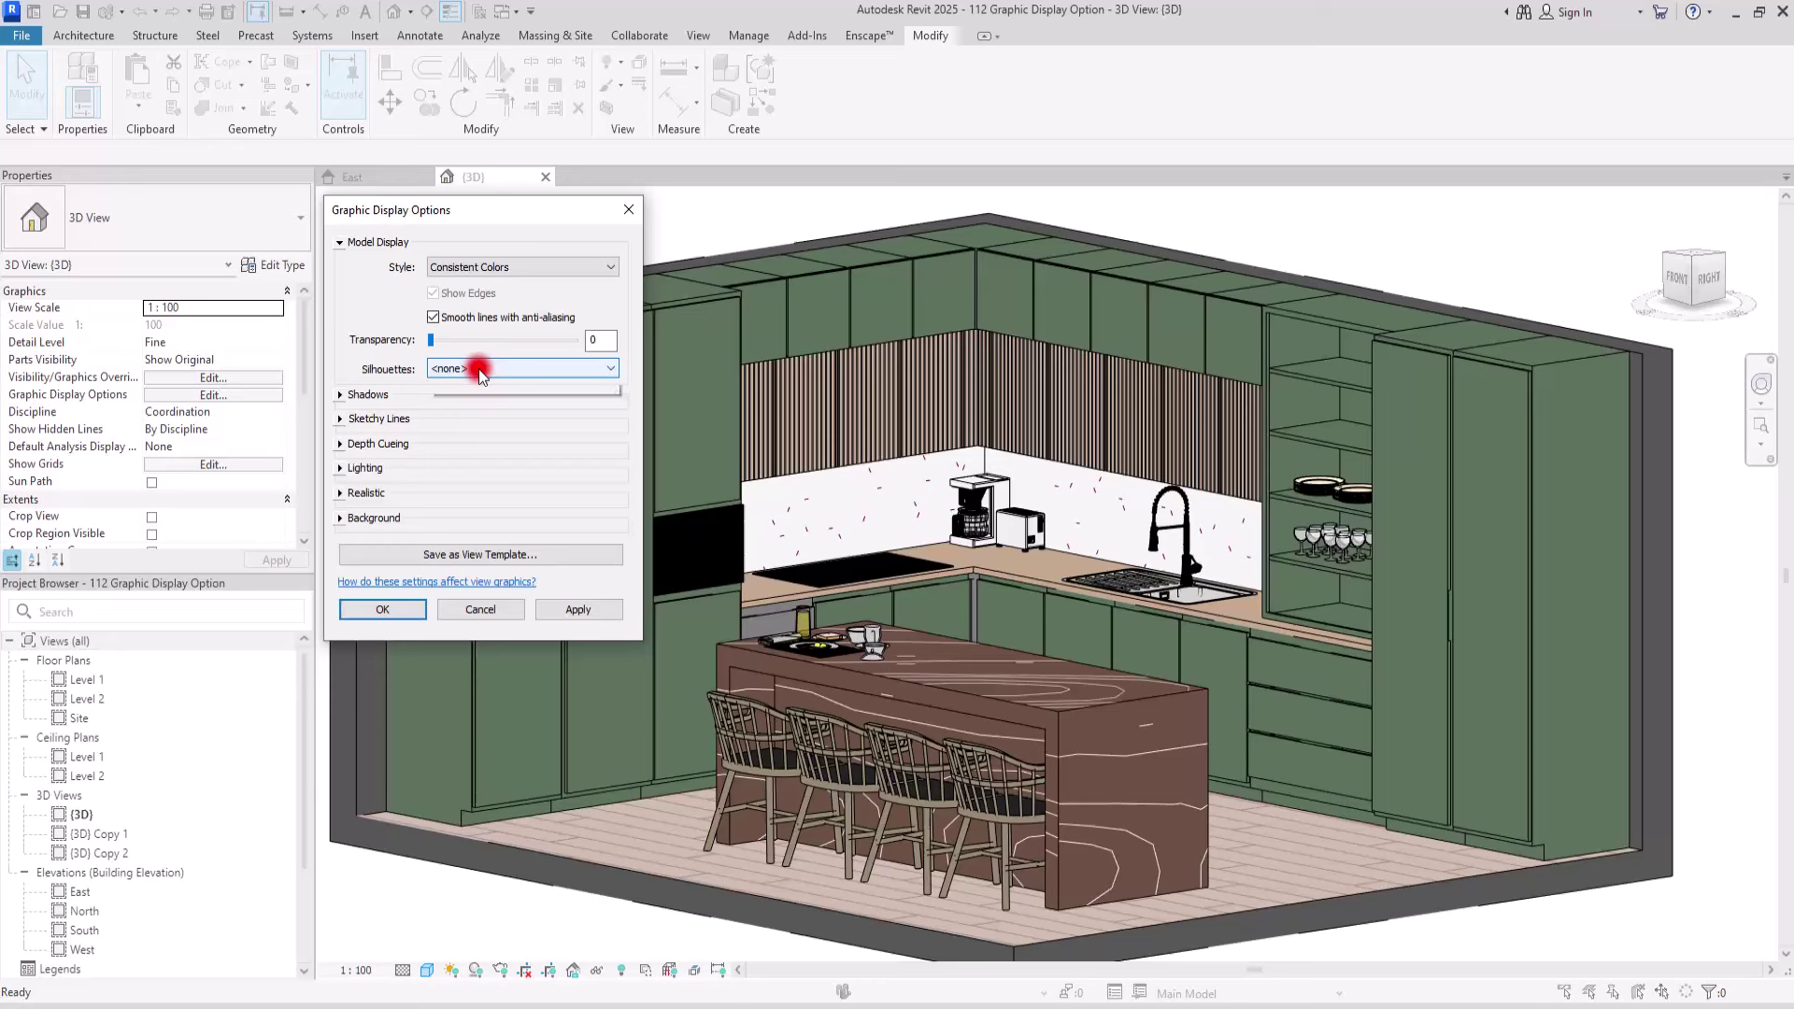
# Step: Set Silhouettes to <Centerline>, apply it, and close the dialog
pyautogui.click(478, 369)
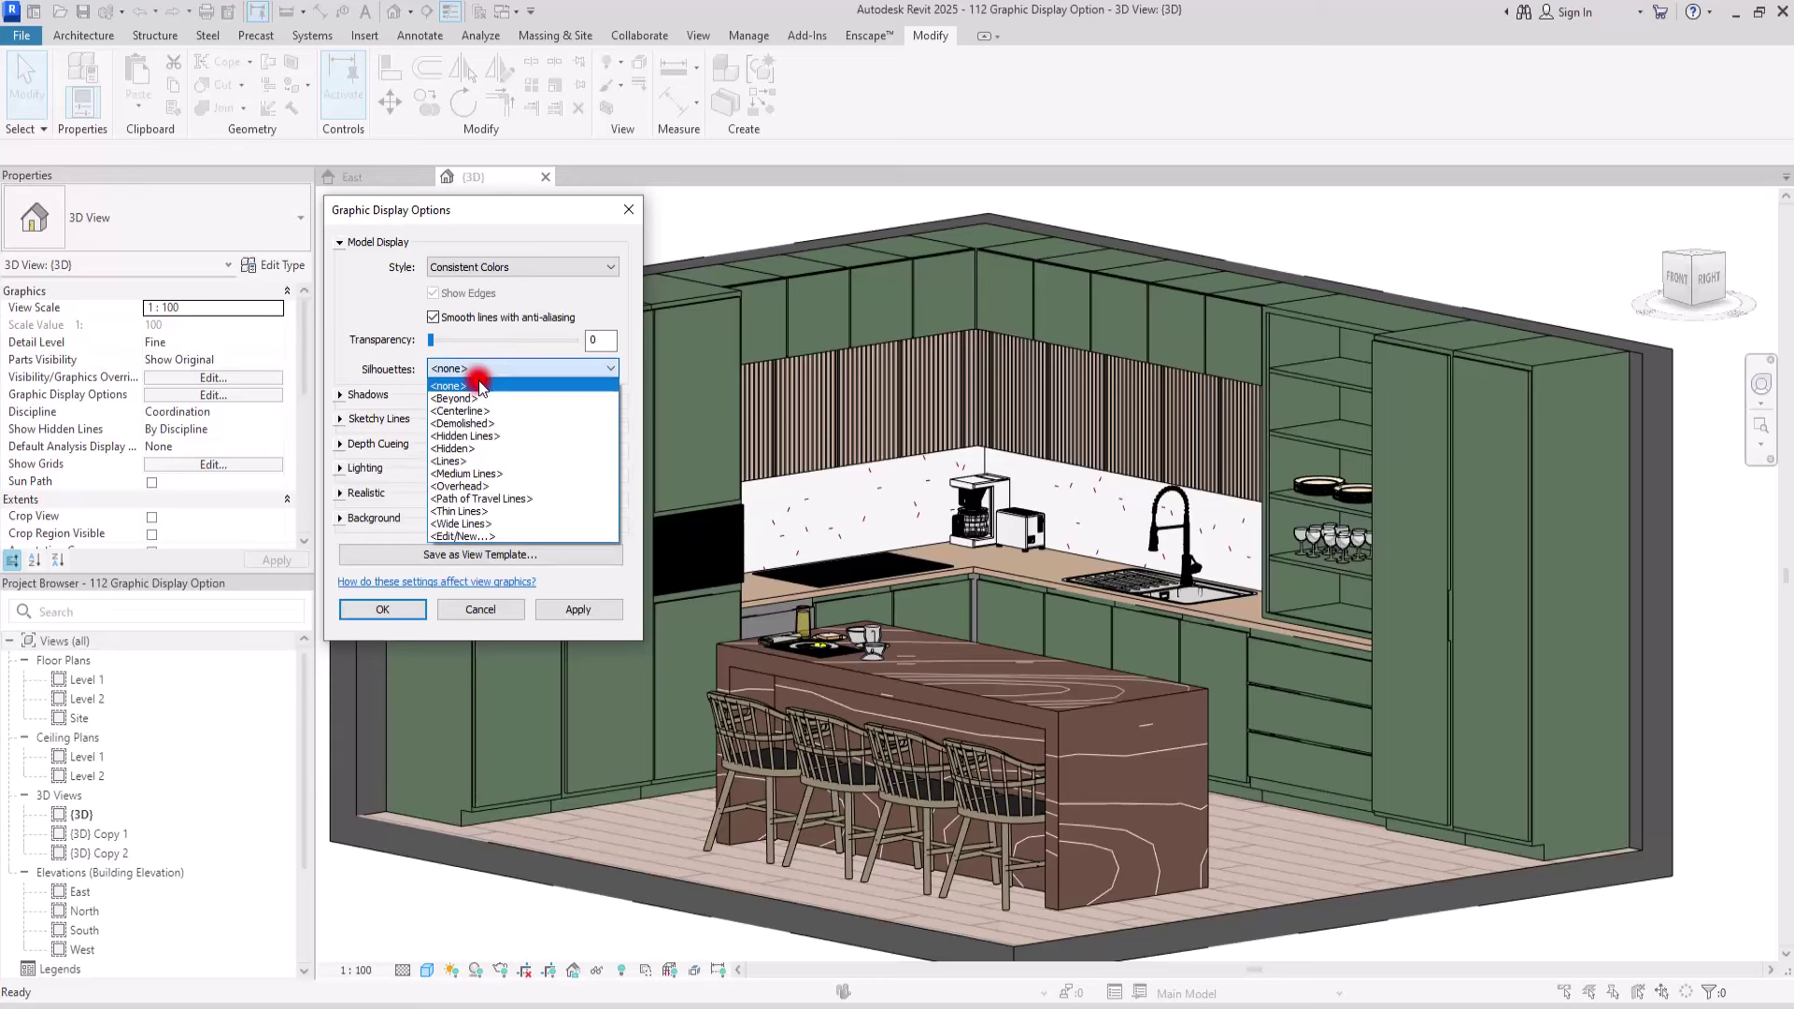
pyautogui.click(518, 413)
pyautogui.click(578, 615)
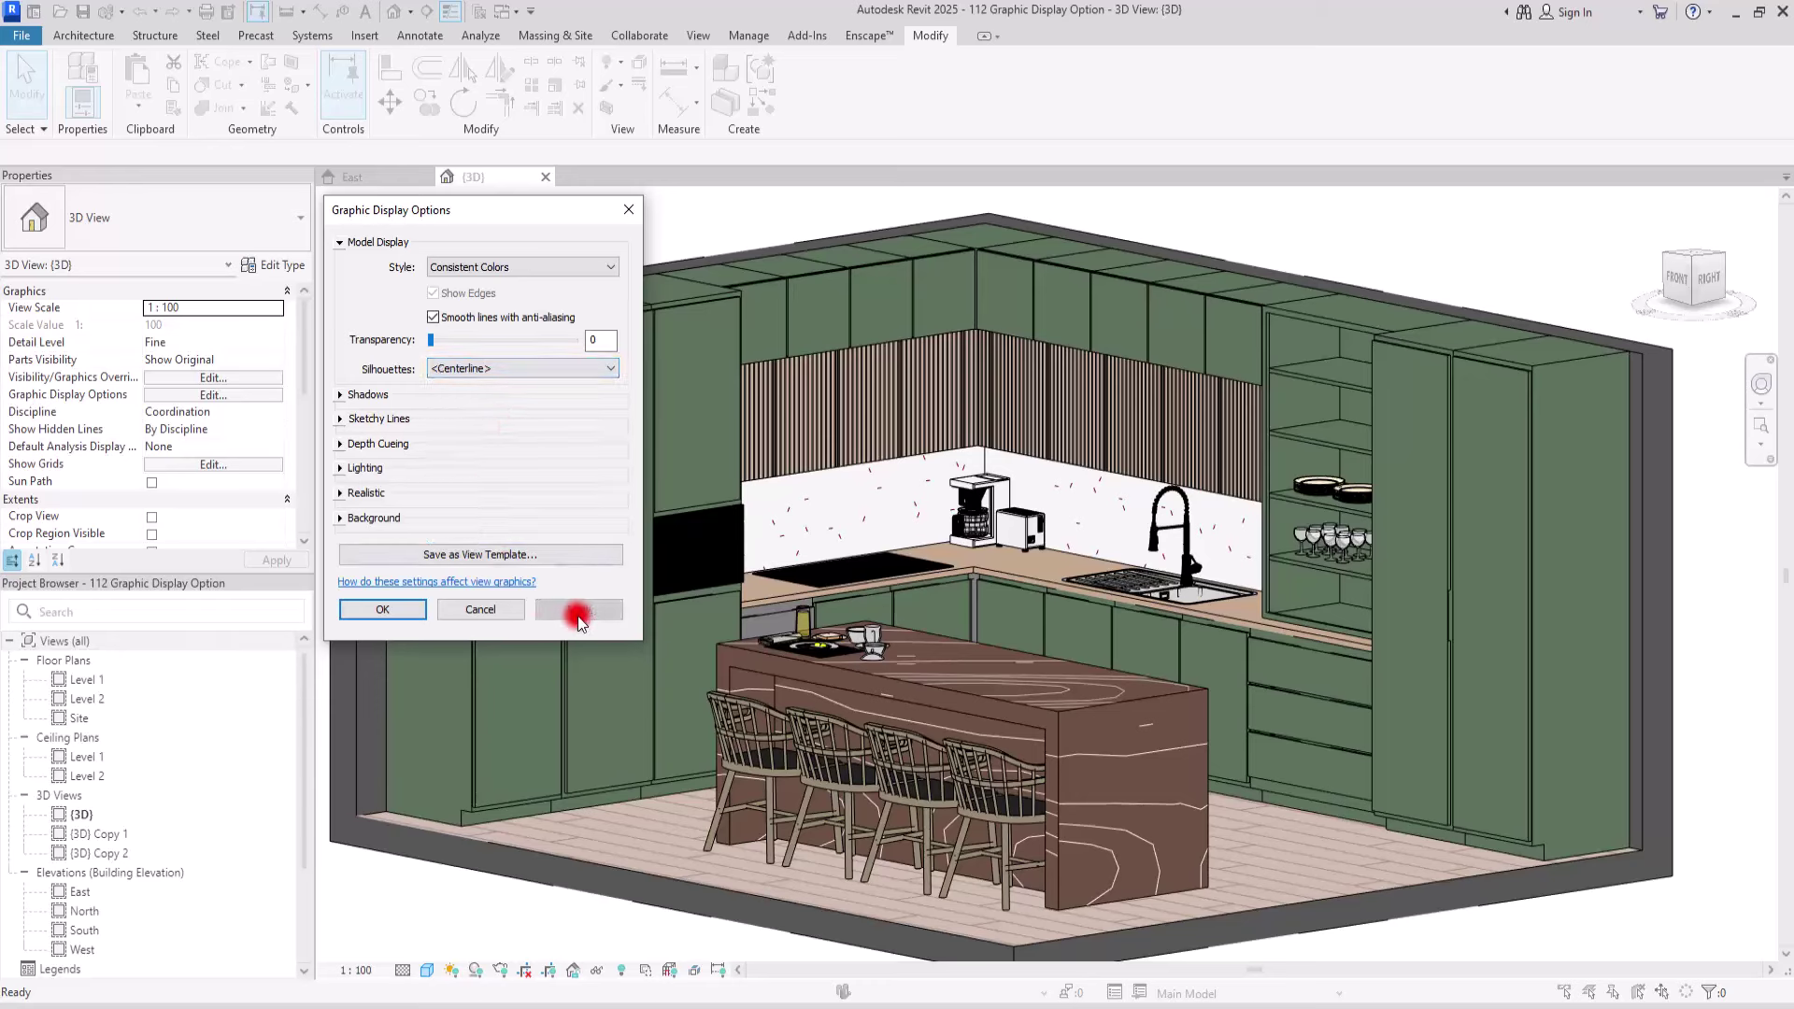
pyautogui.click(379, 606)
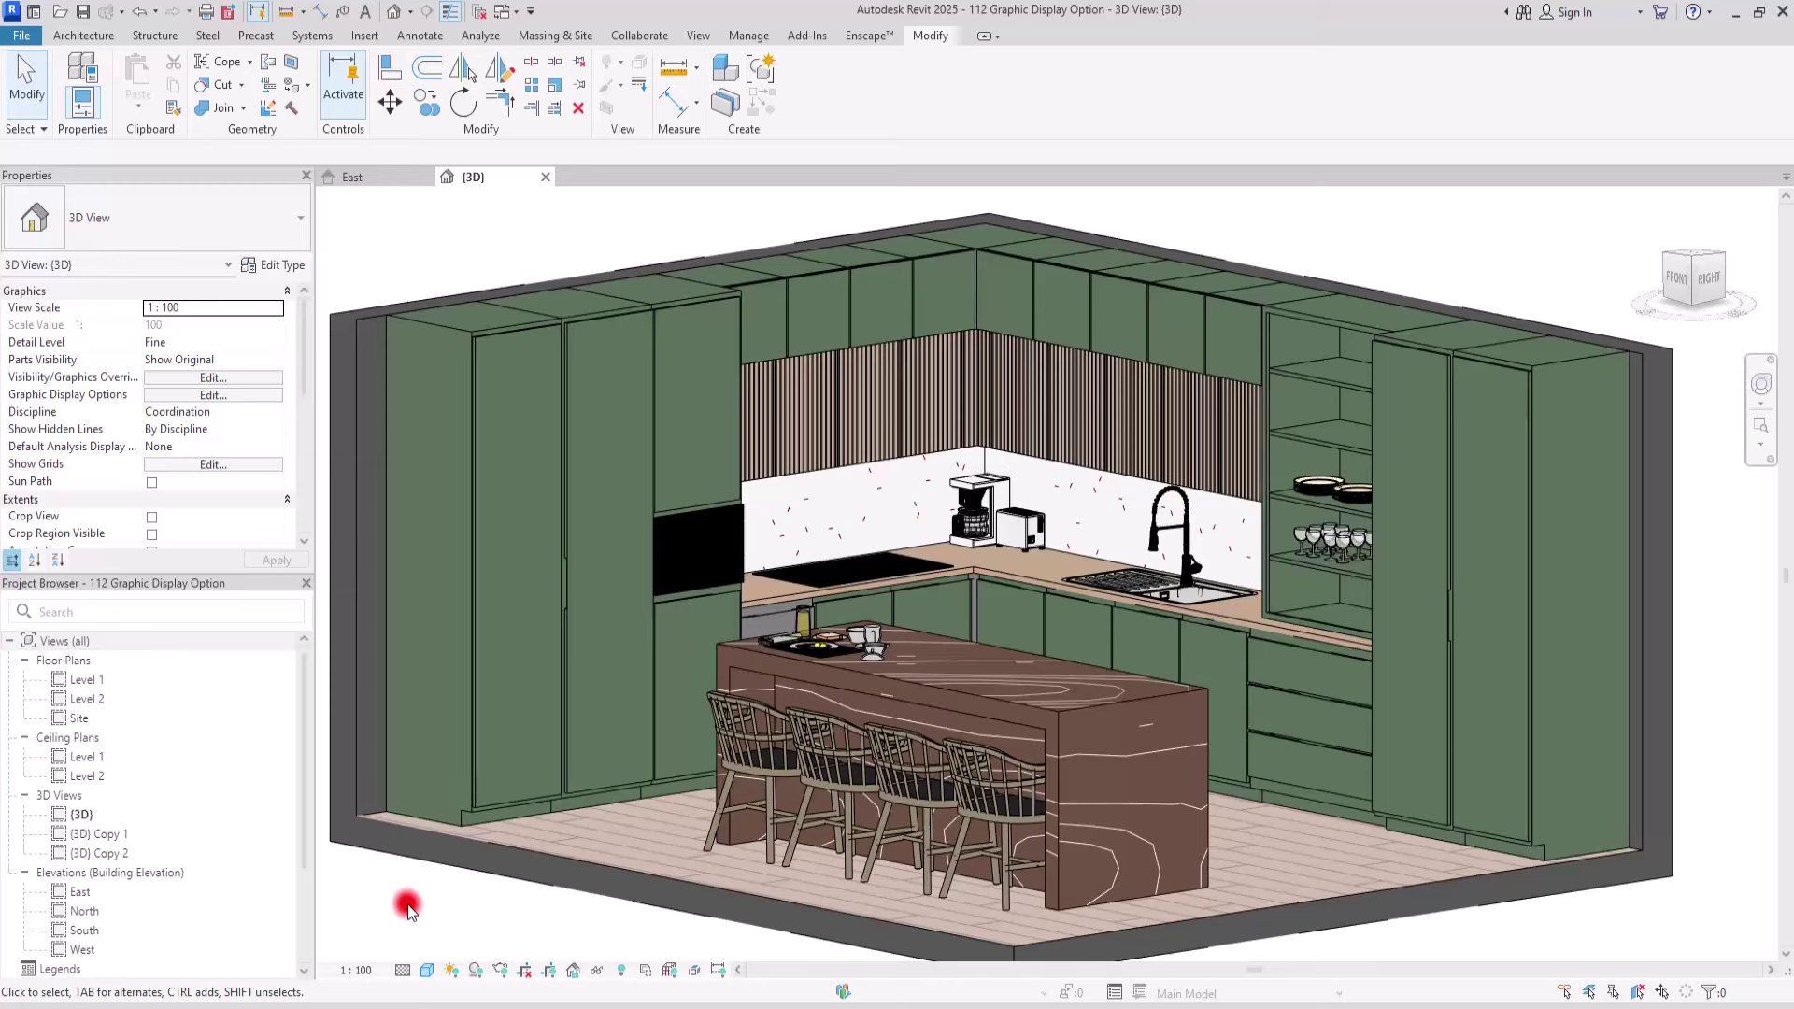
# Step: Set the kitchen 3D view scale to 1:20 and reopen Graphic Display Options
pyautogui.click(350, 970)
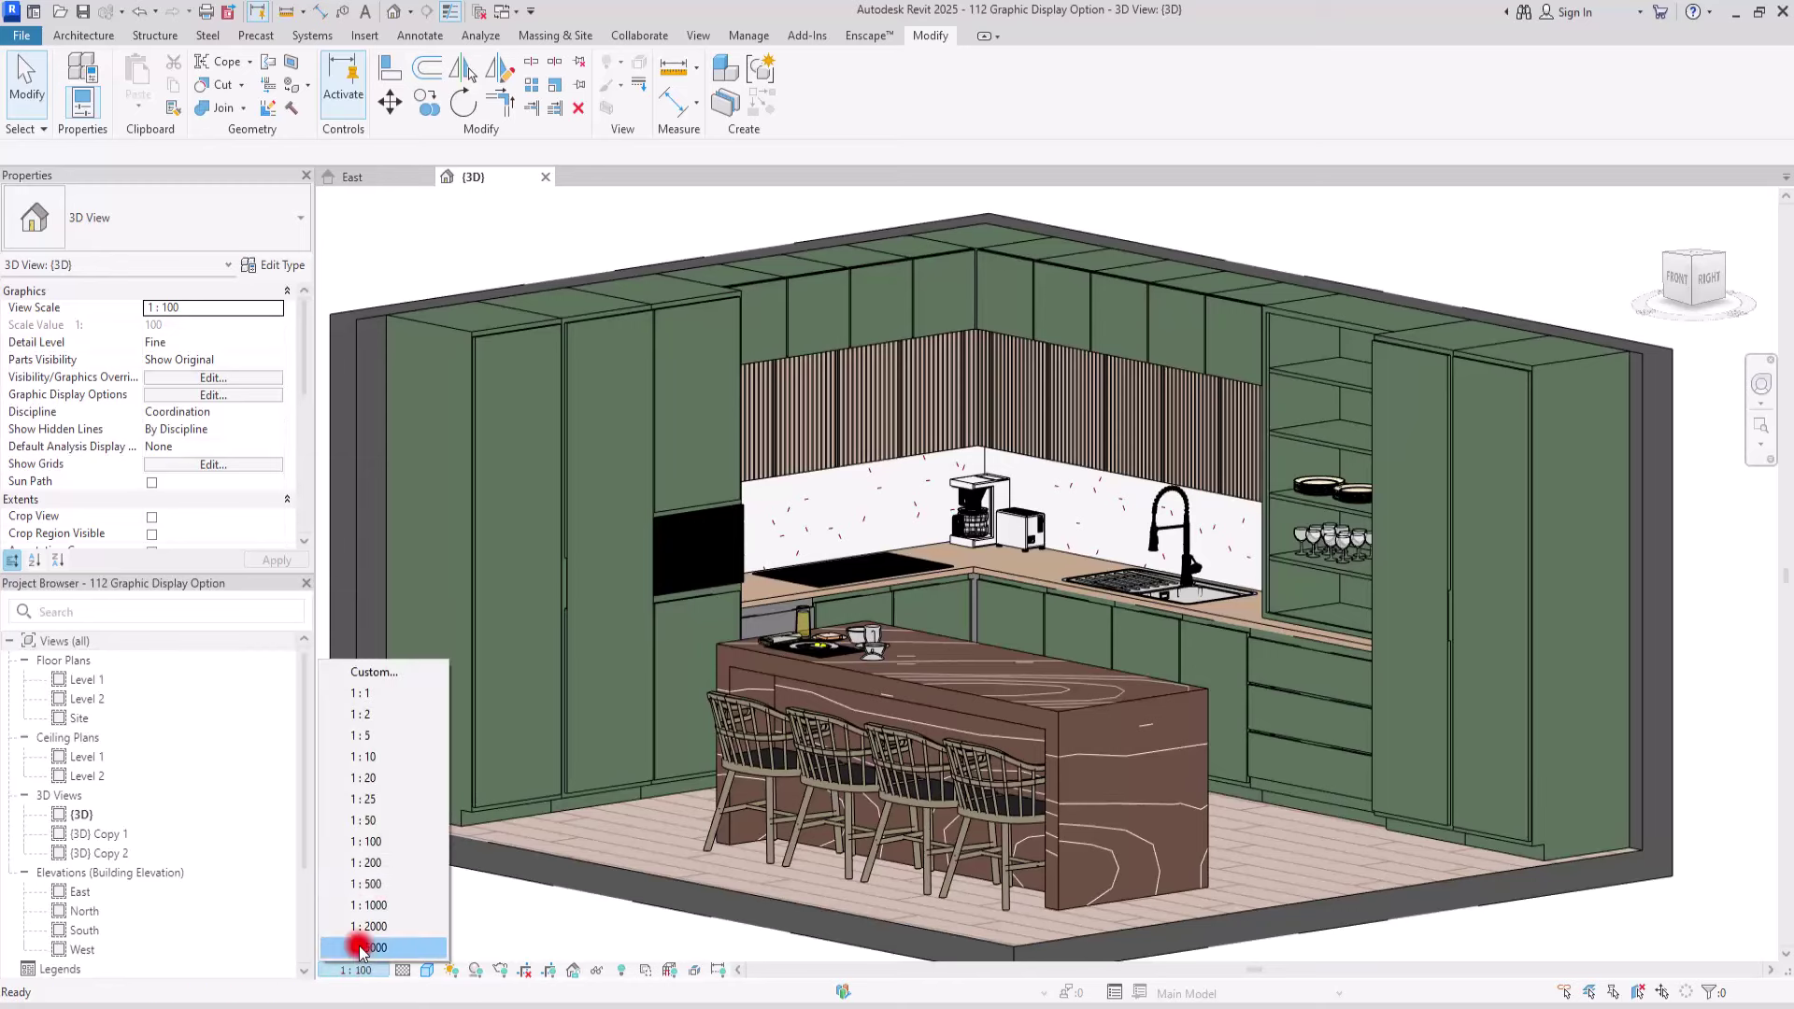
pyautogui.click(401, 778)
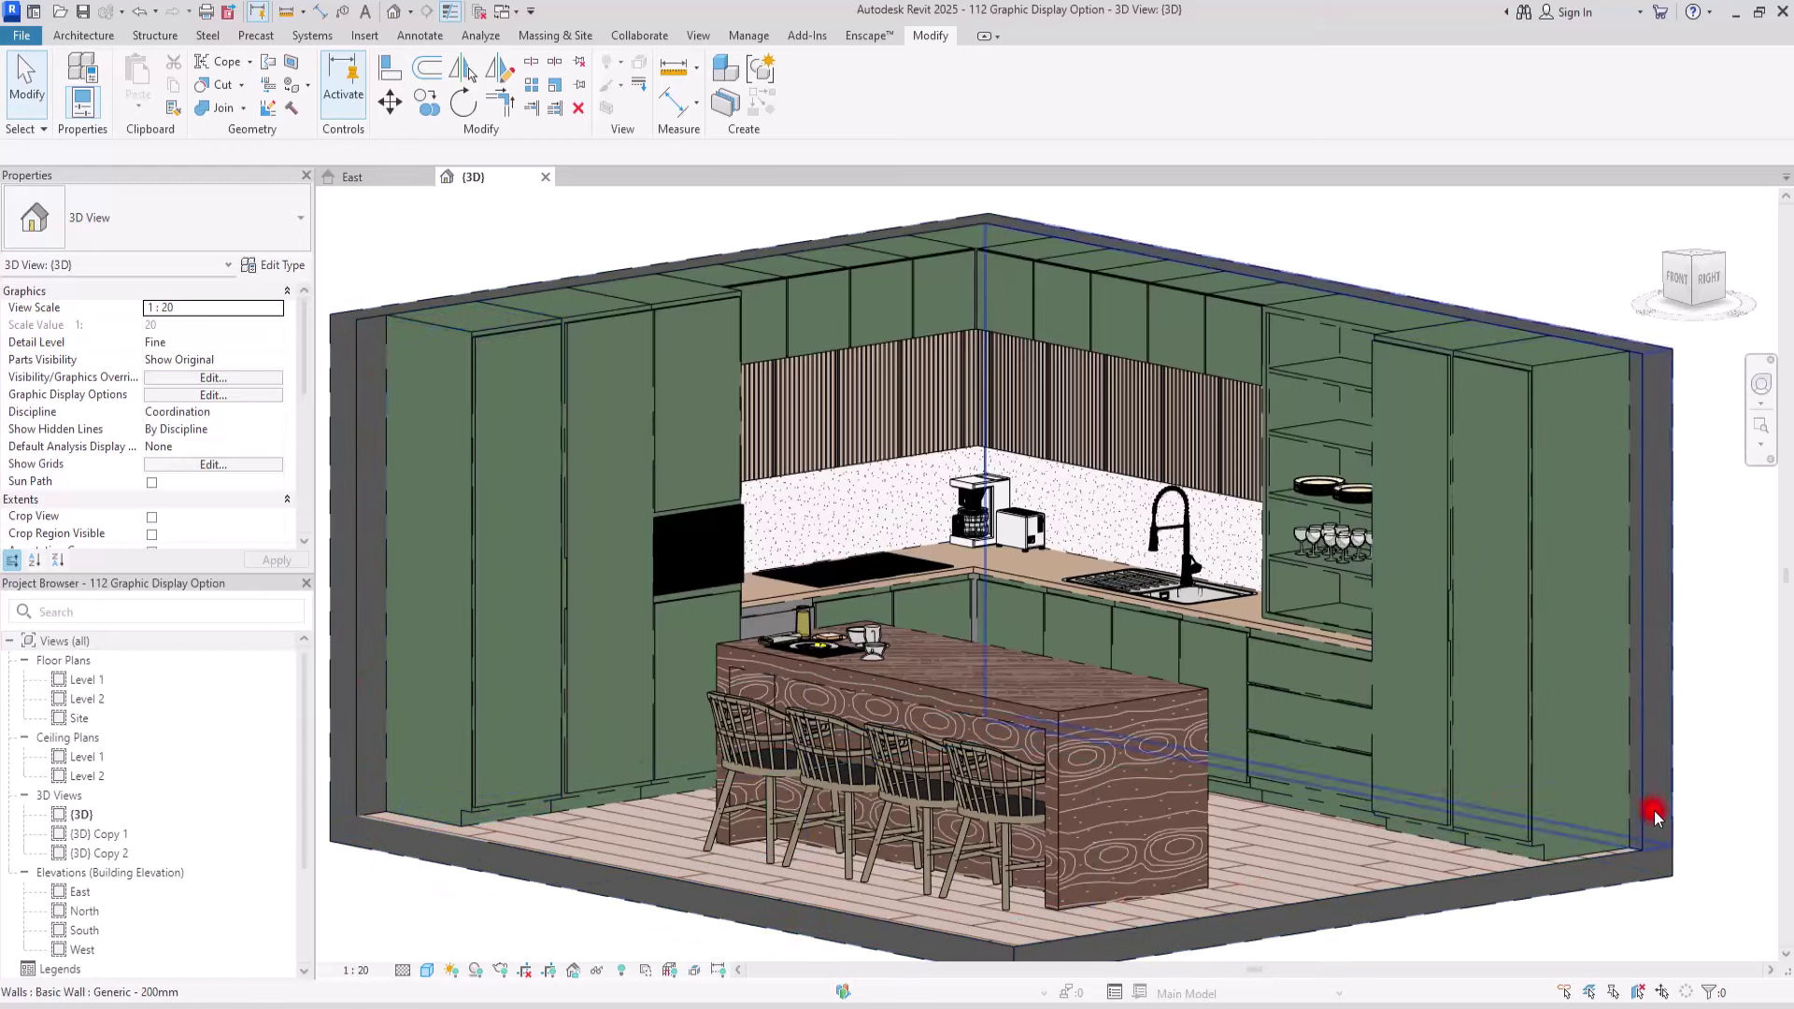
pyautogui.click(356, 971)
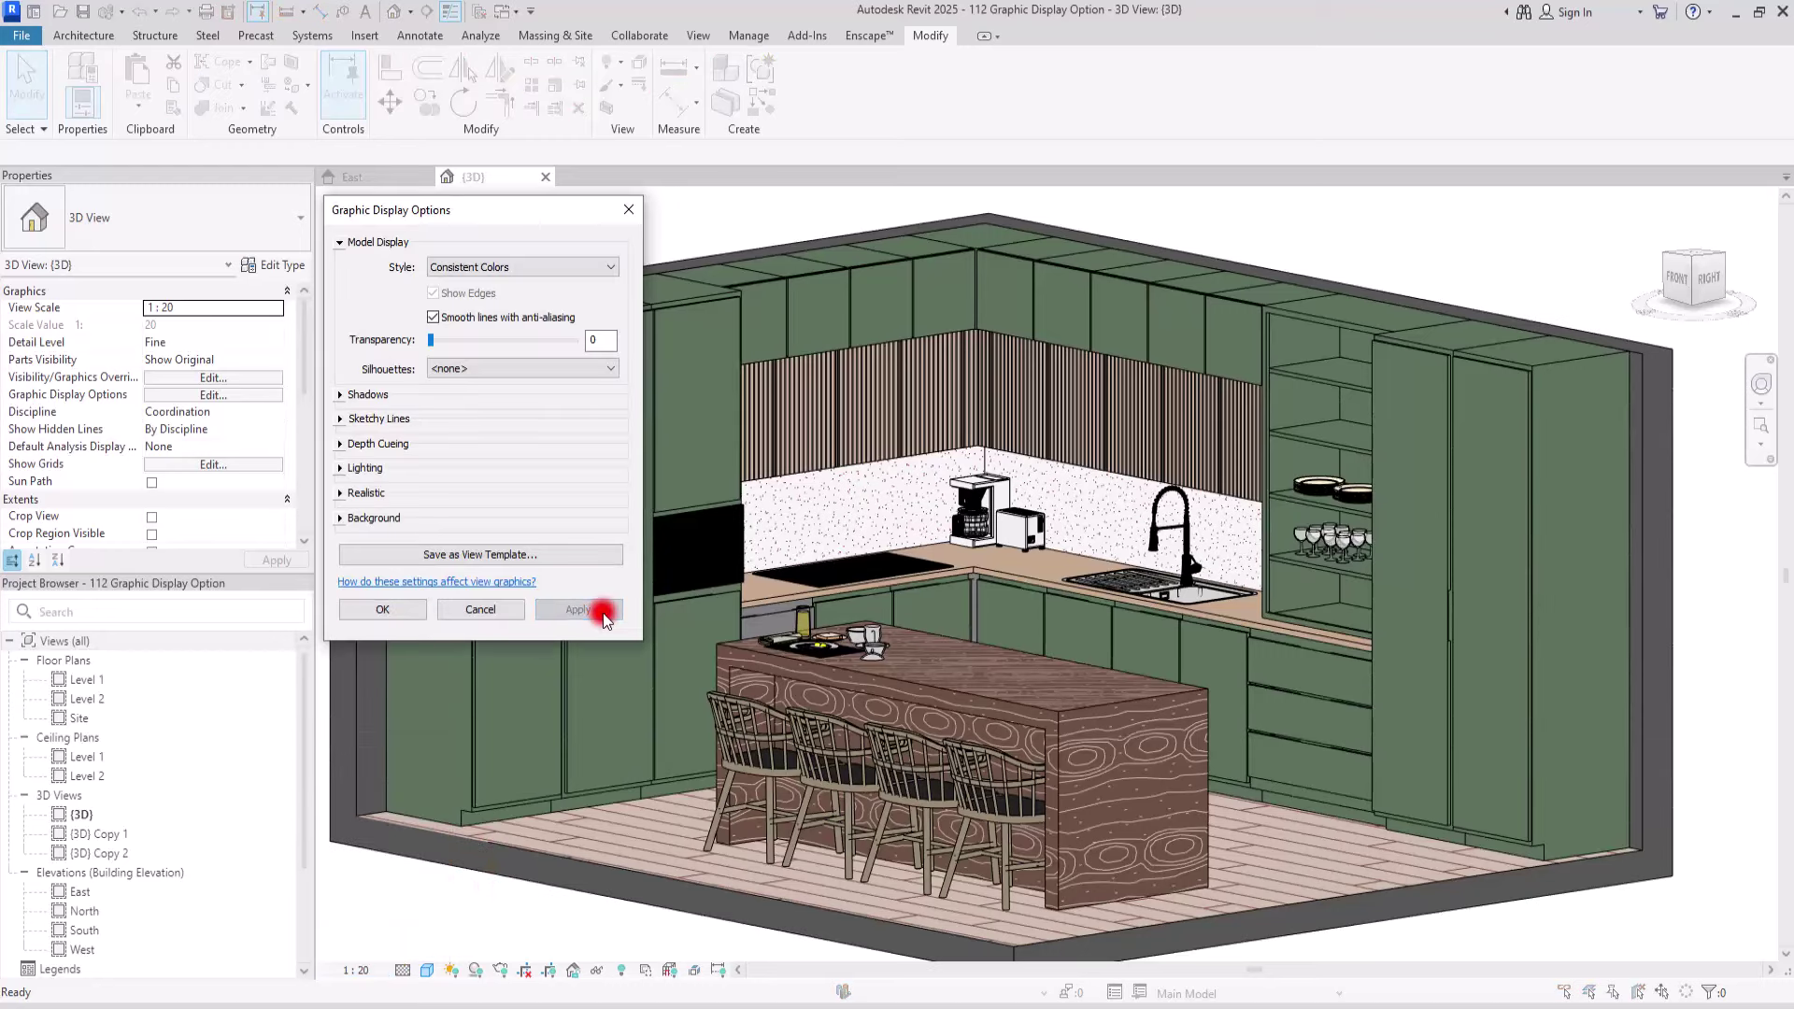
# Step: Turn on Show Ambient Shadows and apply them to the kitchen view
pyautogui.click(341, 243)
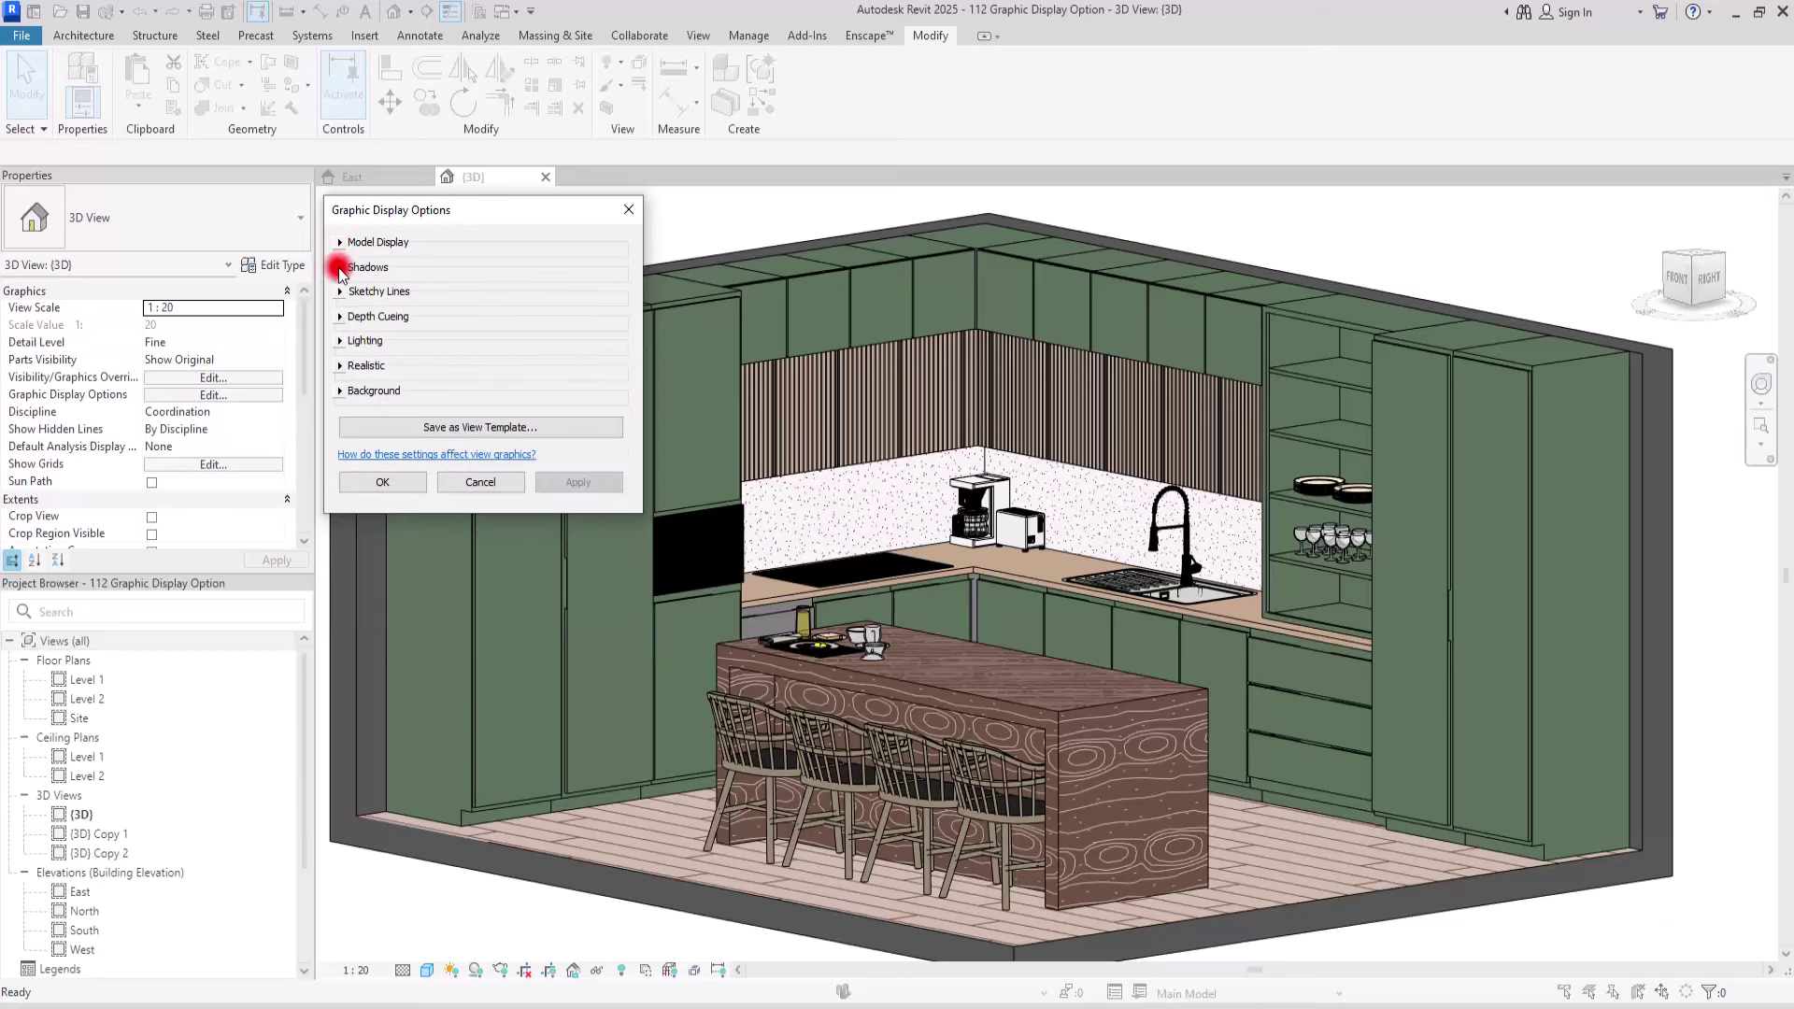
pyautogui.click(339, 267)
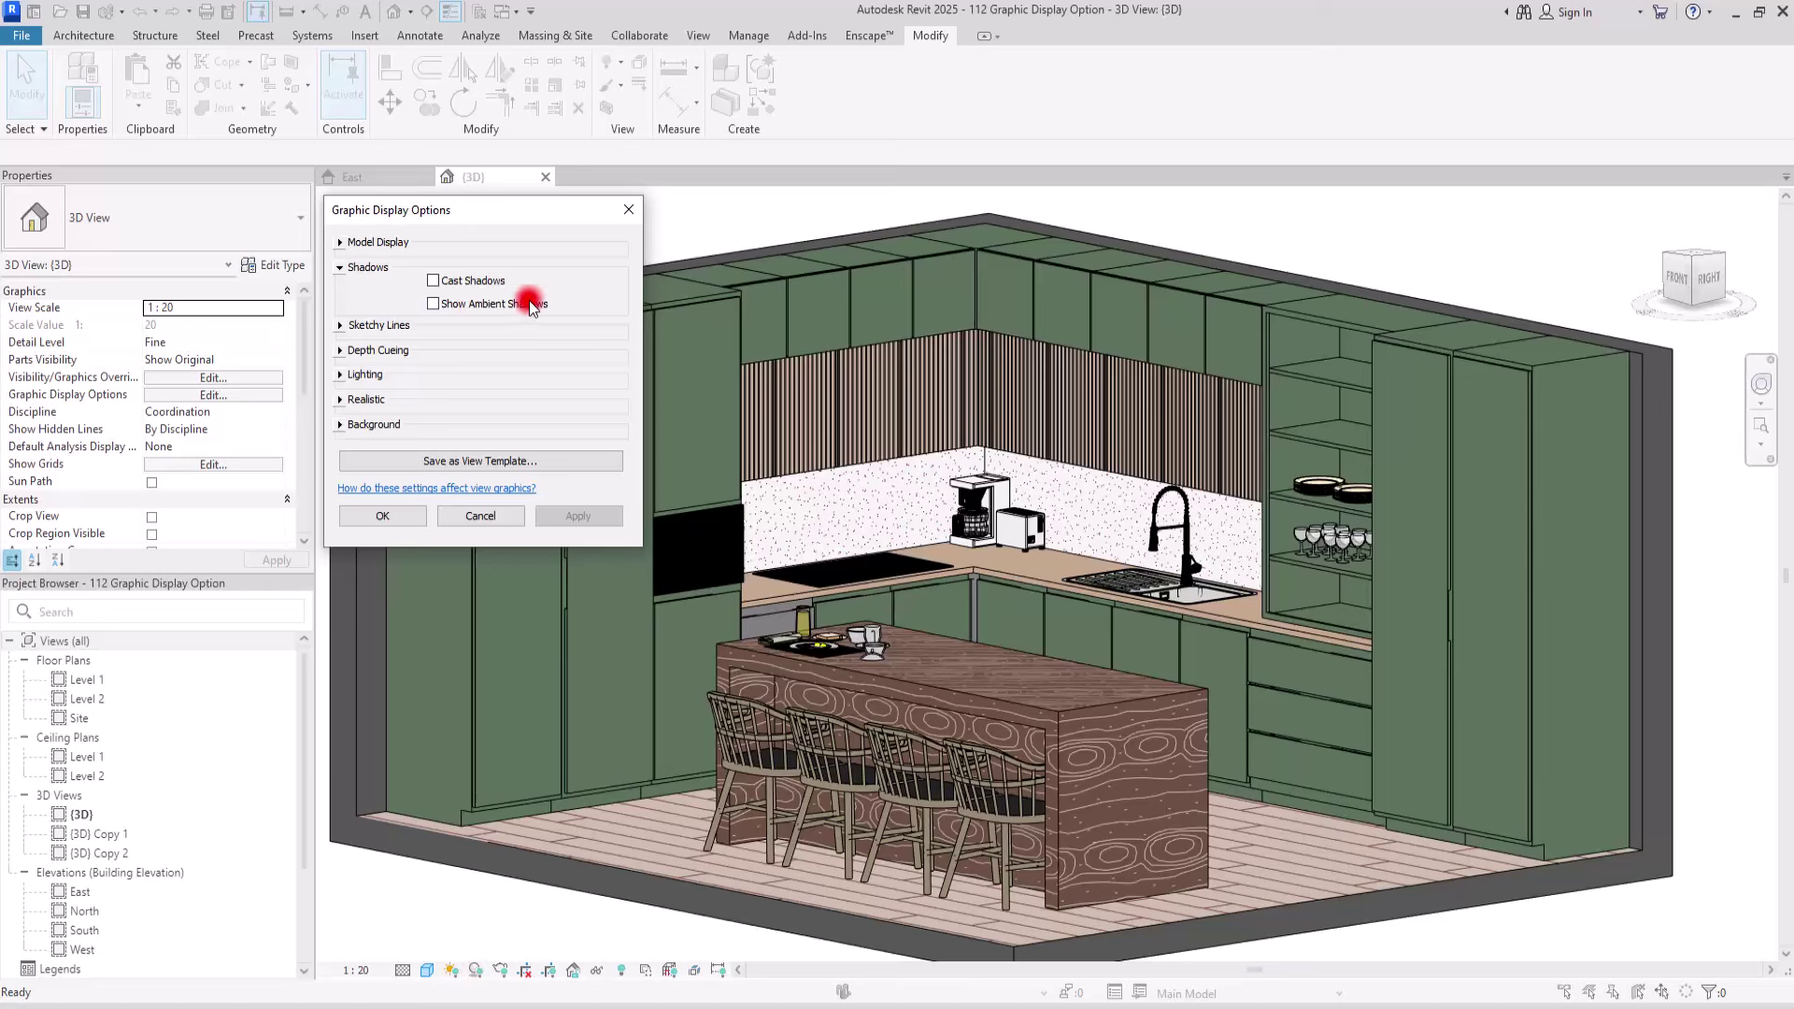
pyautogui.click(433, 304)
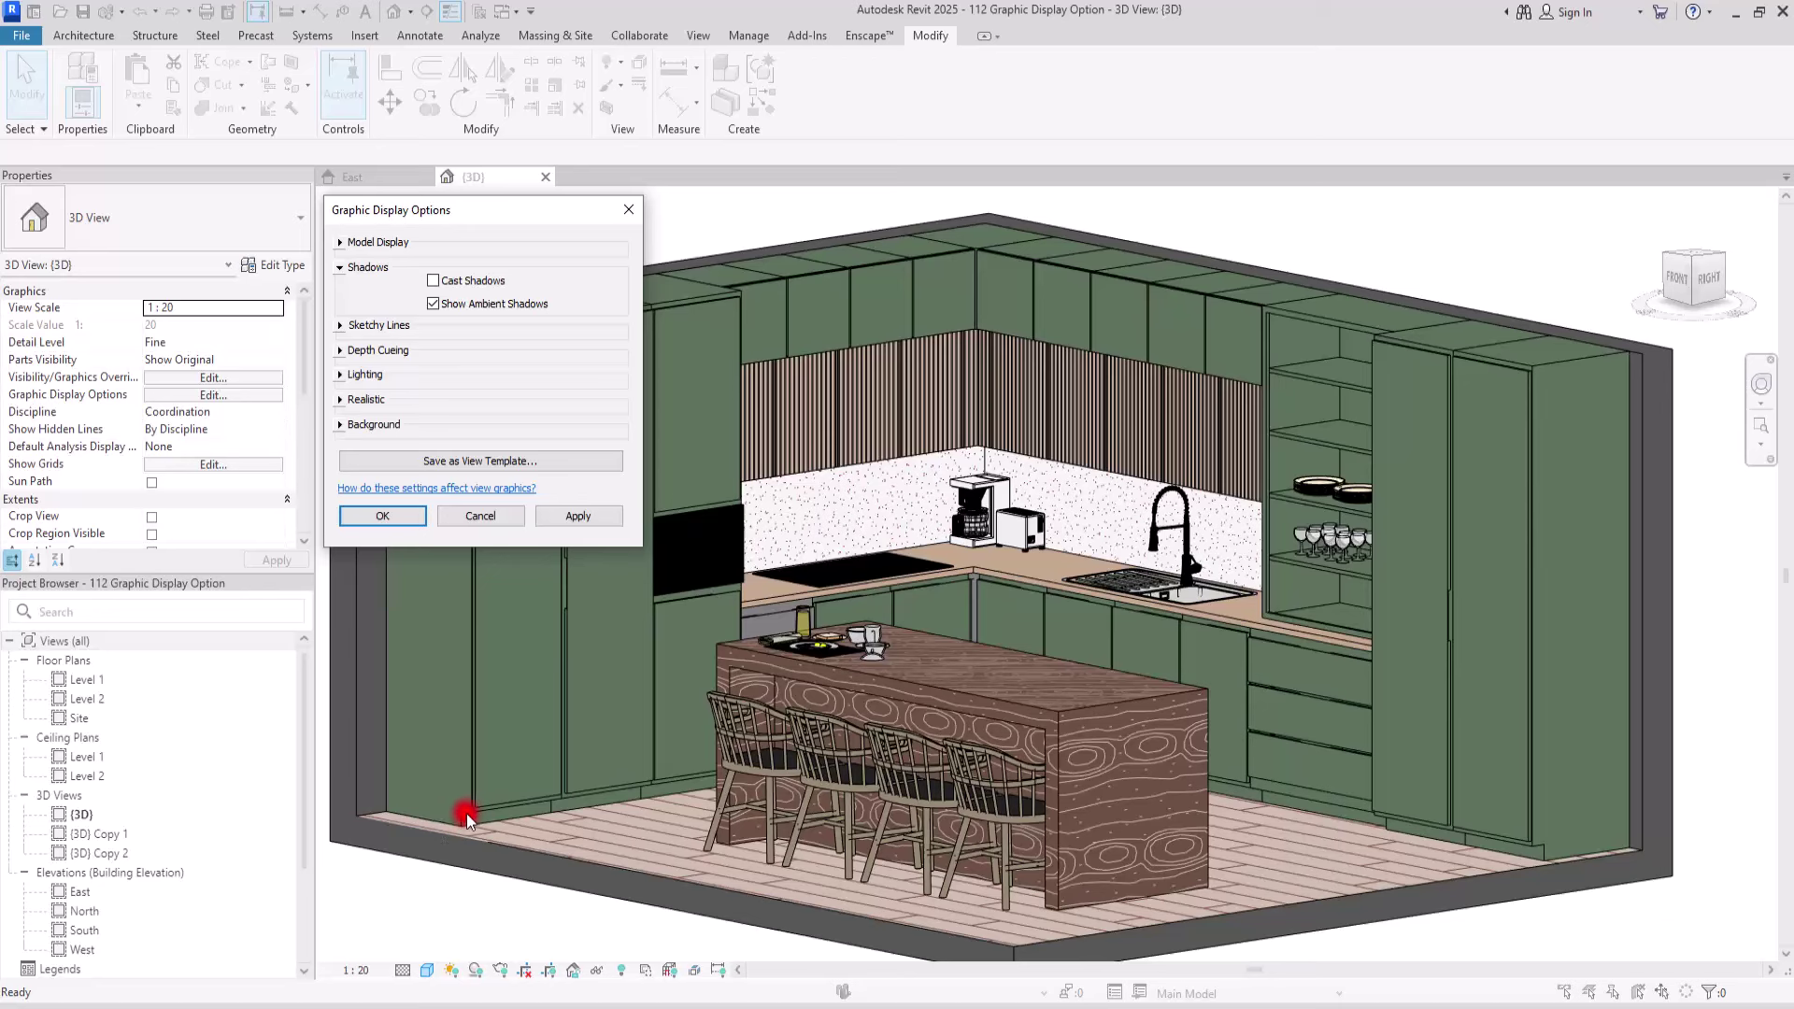
pyautogui.click(587, 516)
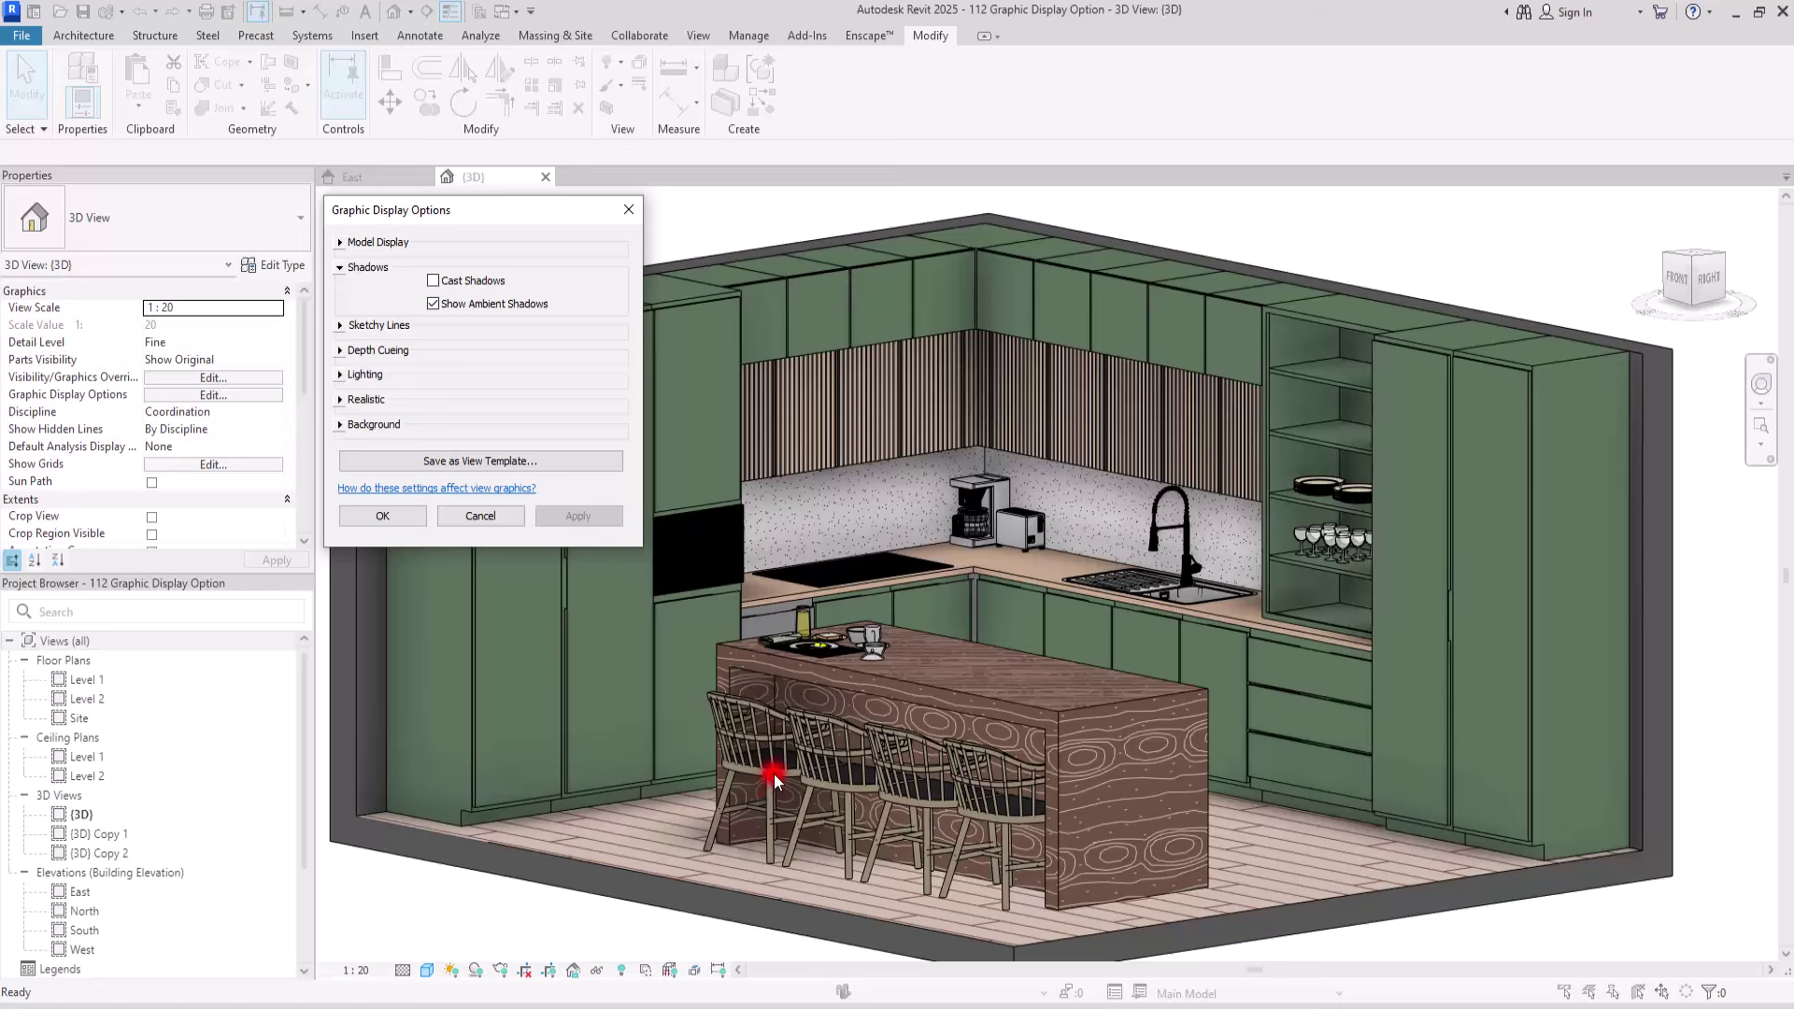
# Step: Add Cast Shadows, apply them, and collapse the Shadows section
pyautogui.click(433, 281)
pyautogui.click(433, 282)
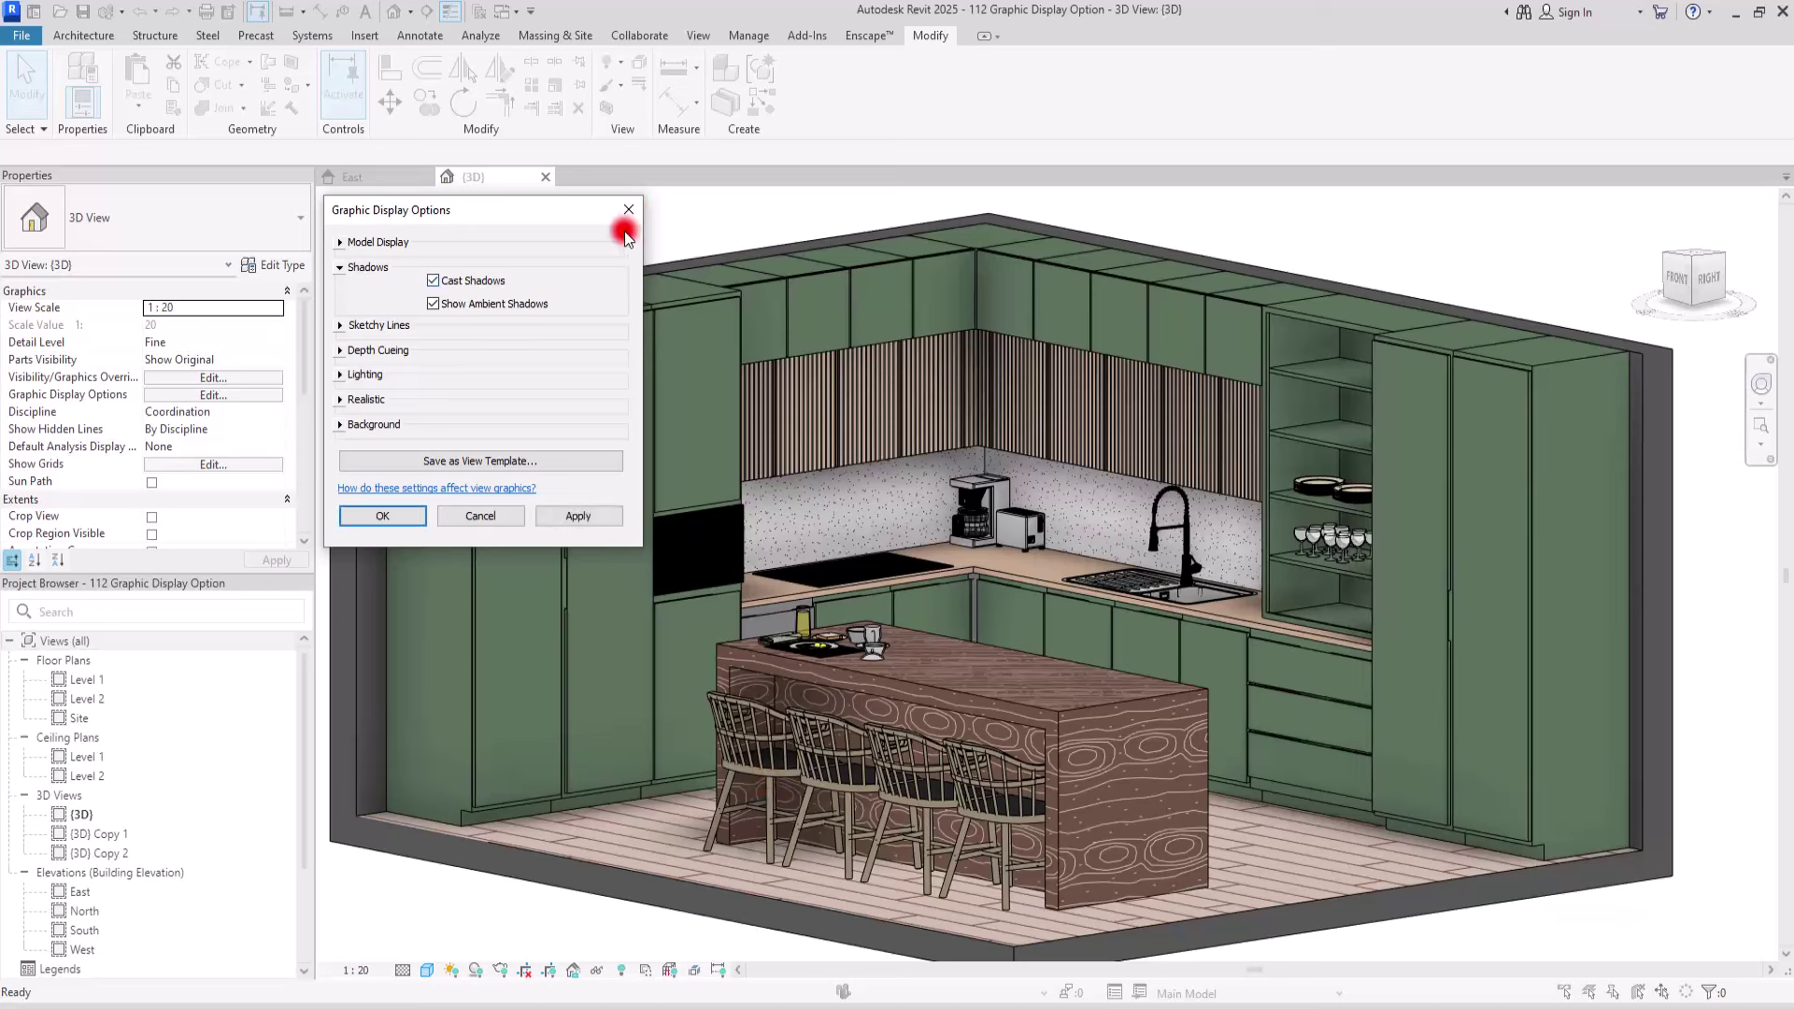
pyautogui.click(597, 525)
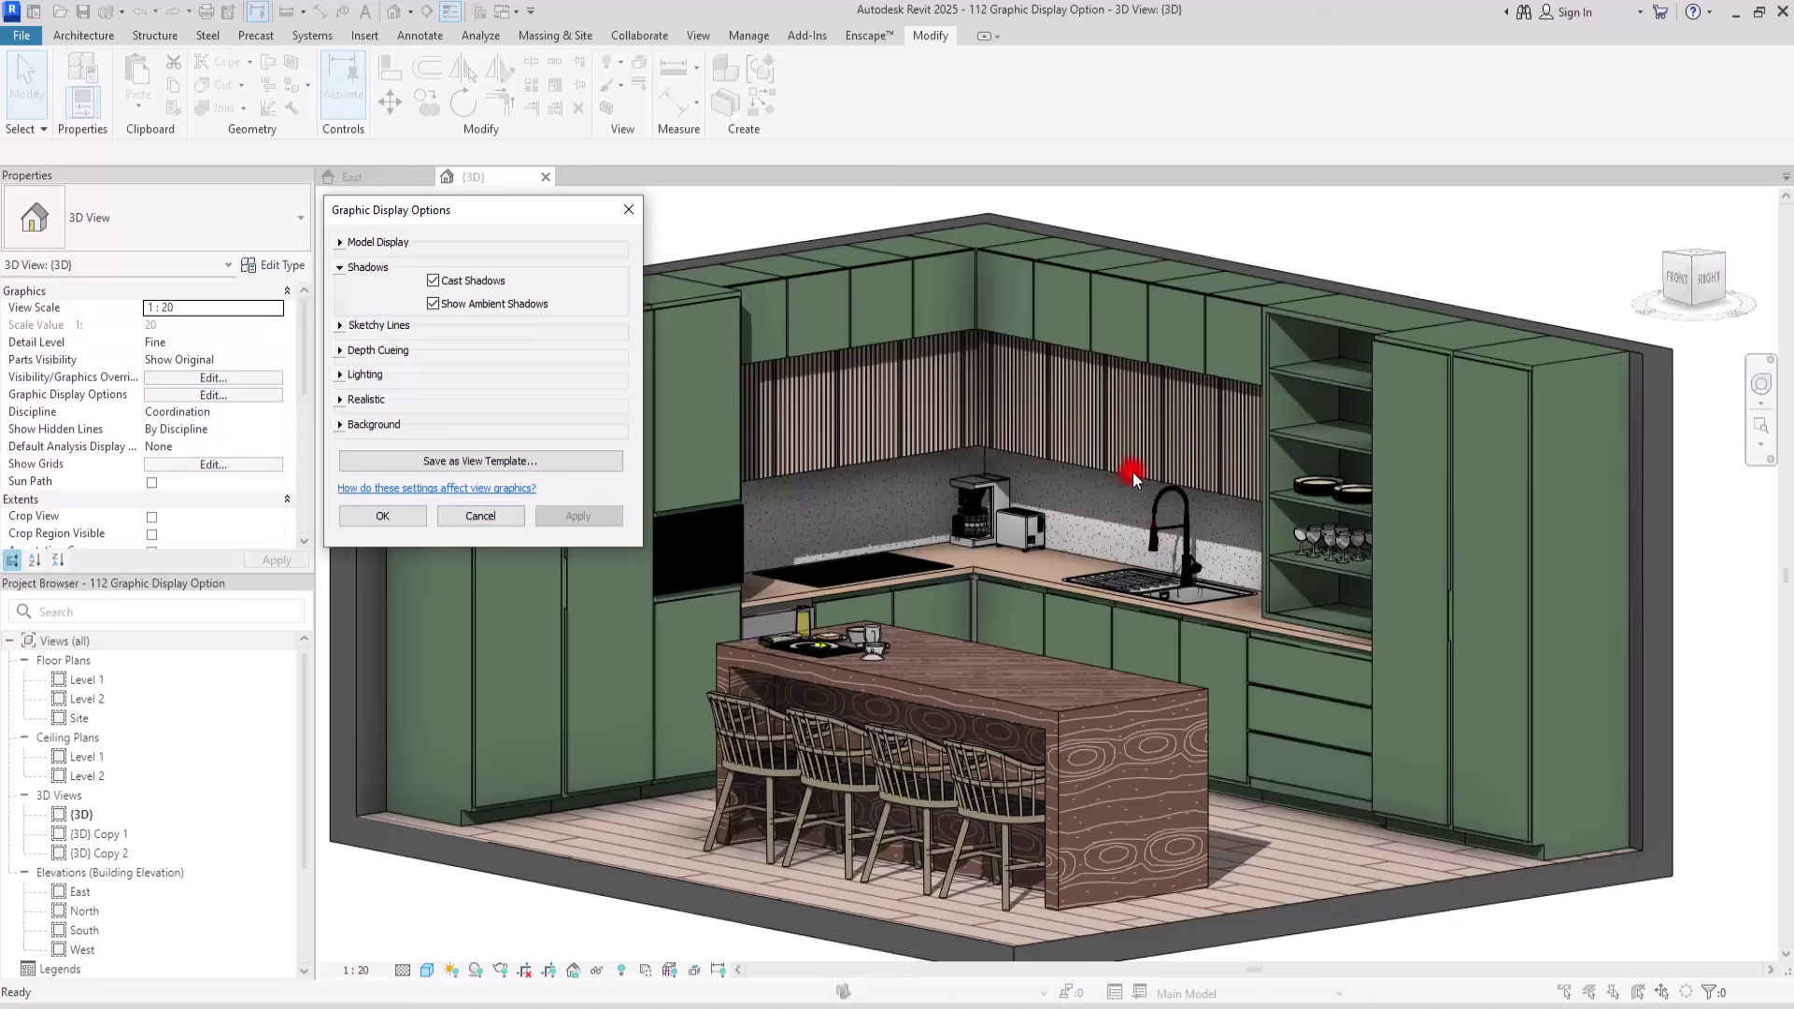
pyautogui.click(340, 268)
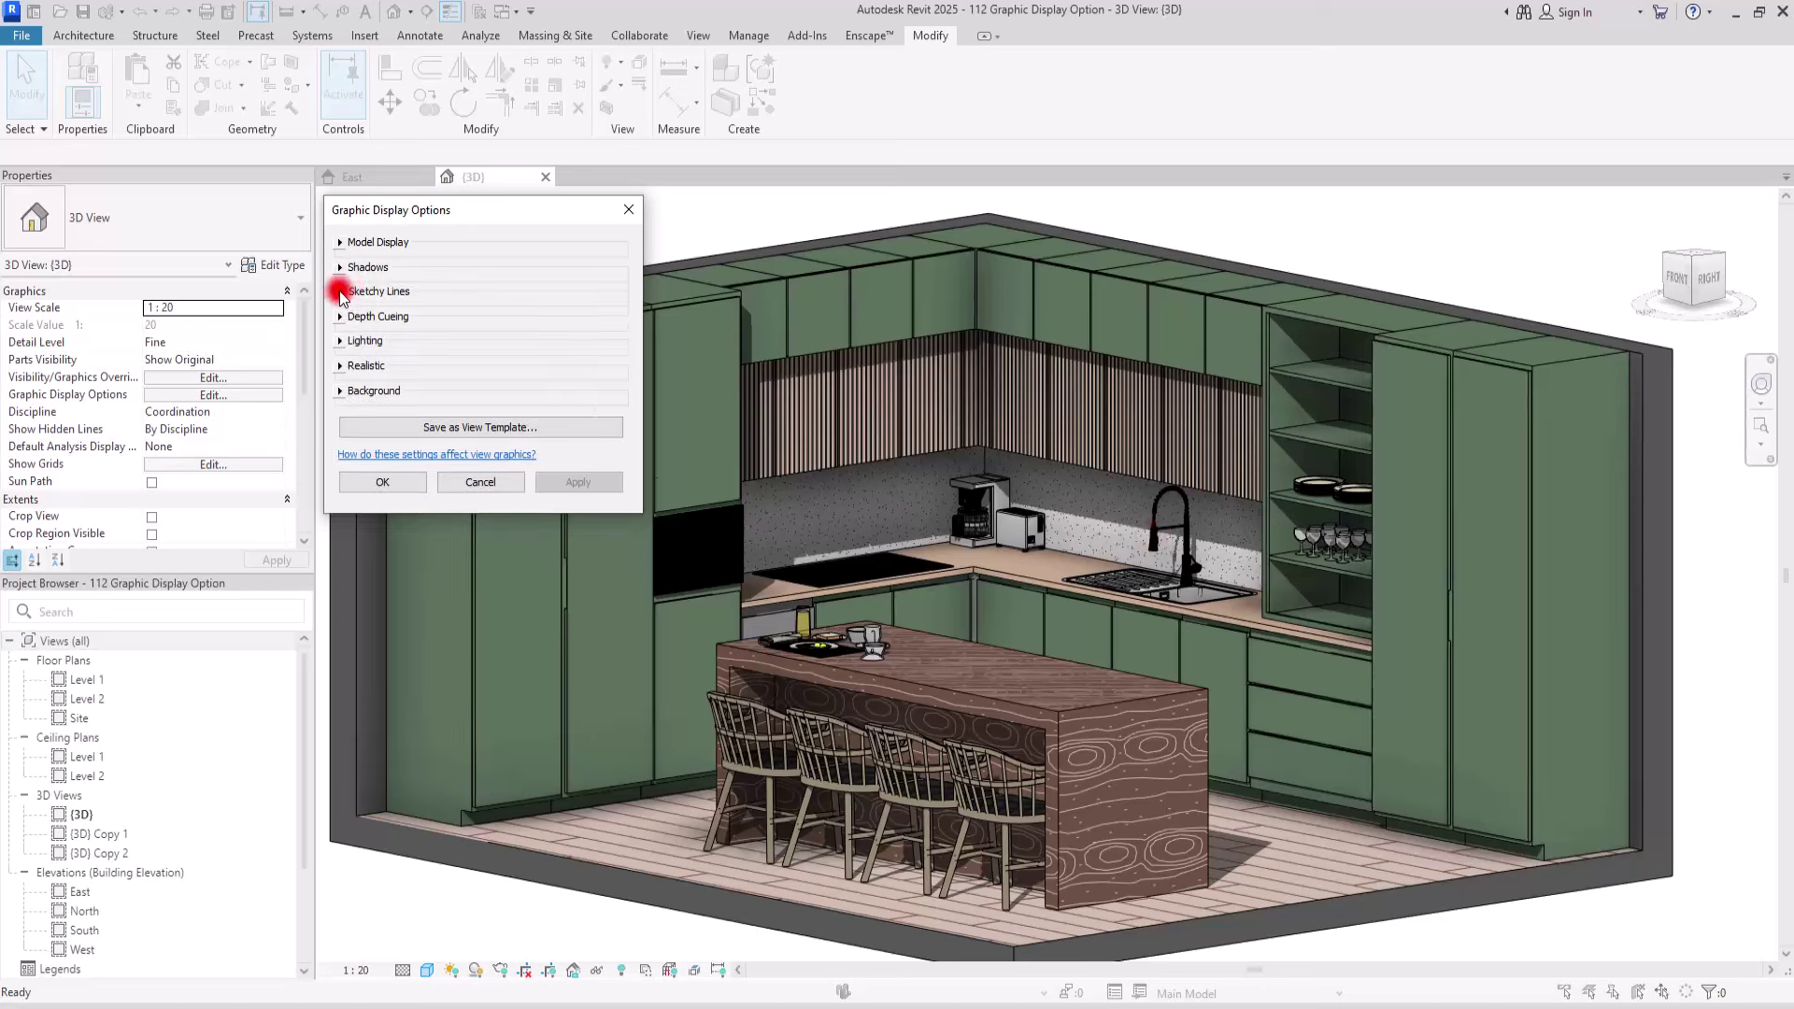
# Step: Enable Sketchy Lines with Jitter and Extension at 0, then zoom into the upper cabinets
pyautogui.click(340, 292)
pyautogui.click(434, 315)
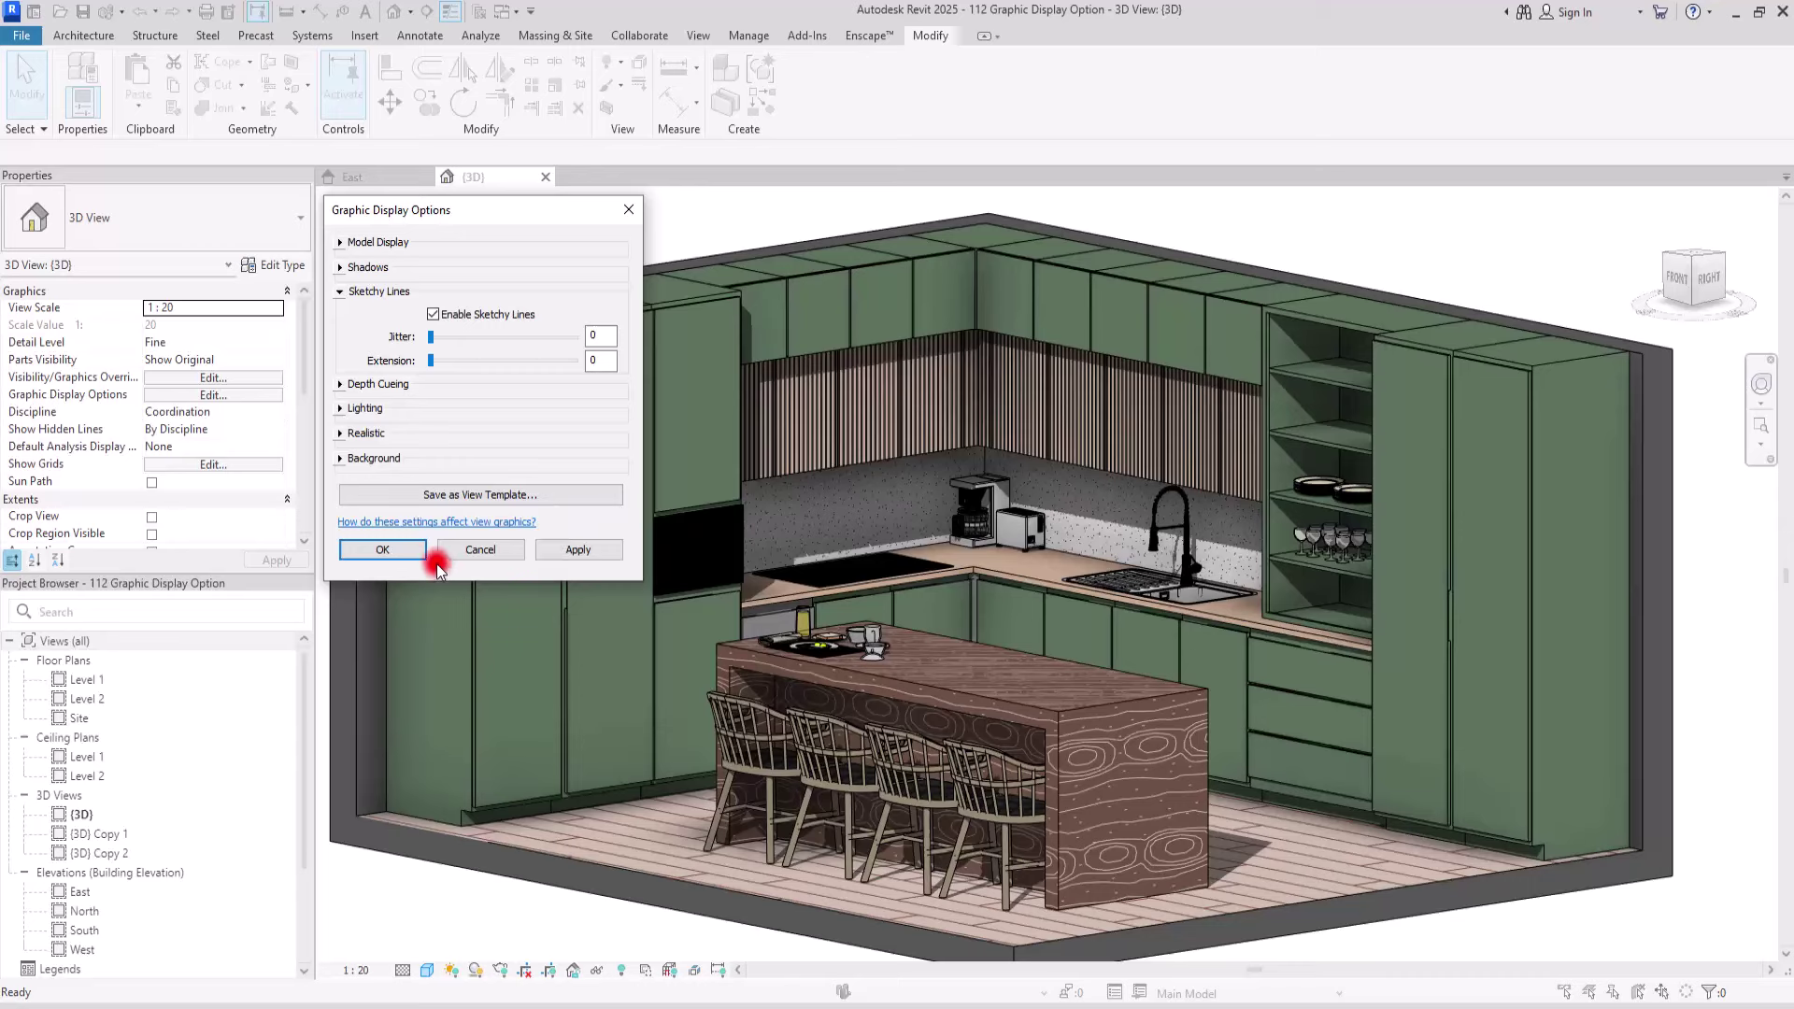
pyautogui.click(385, 550)
pyautogui.scroll(6, 1148, 299)
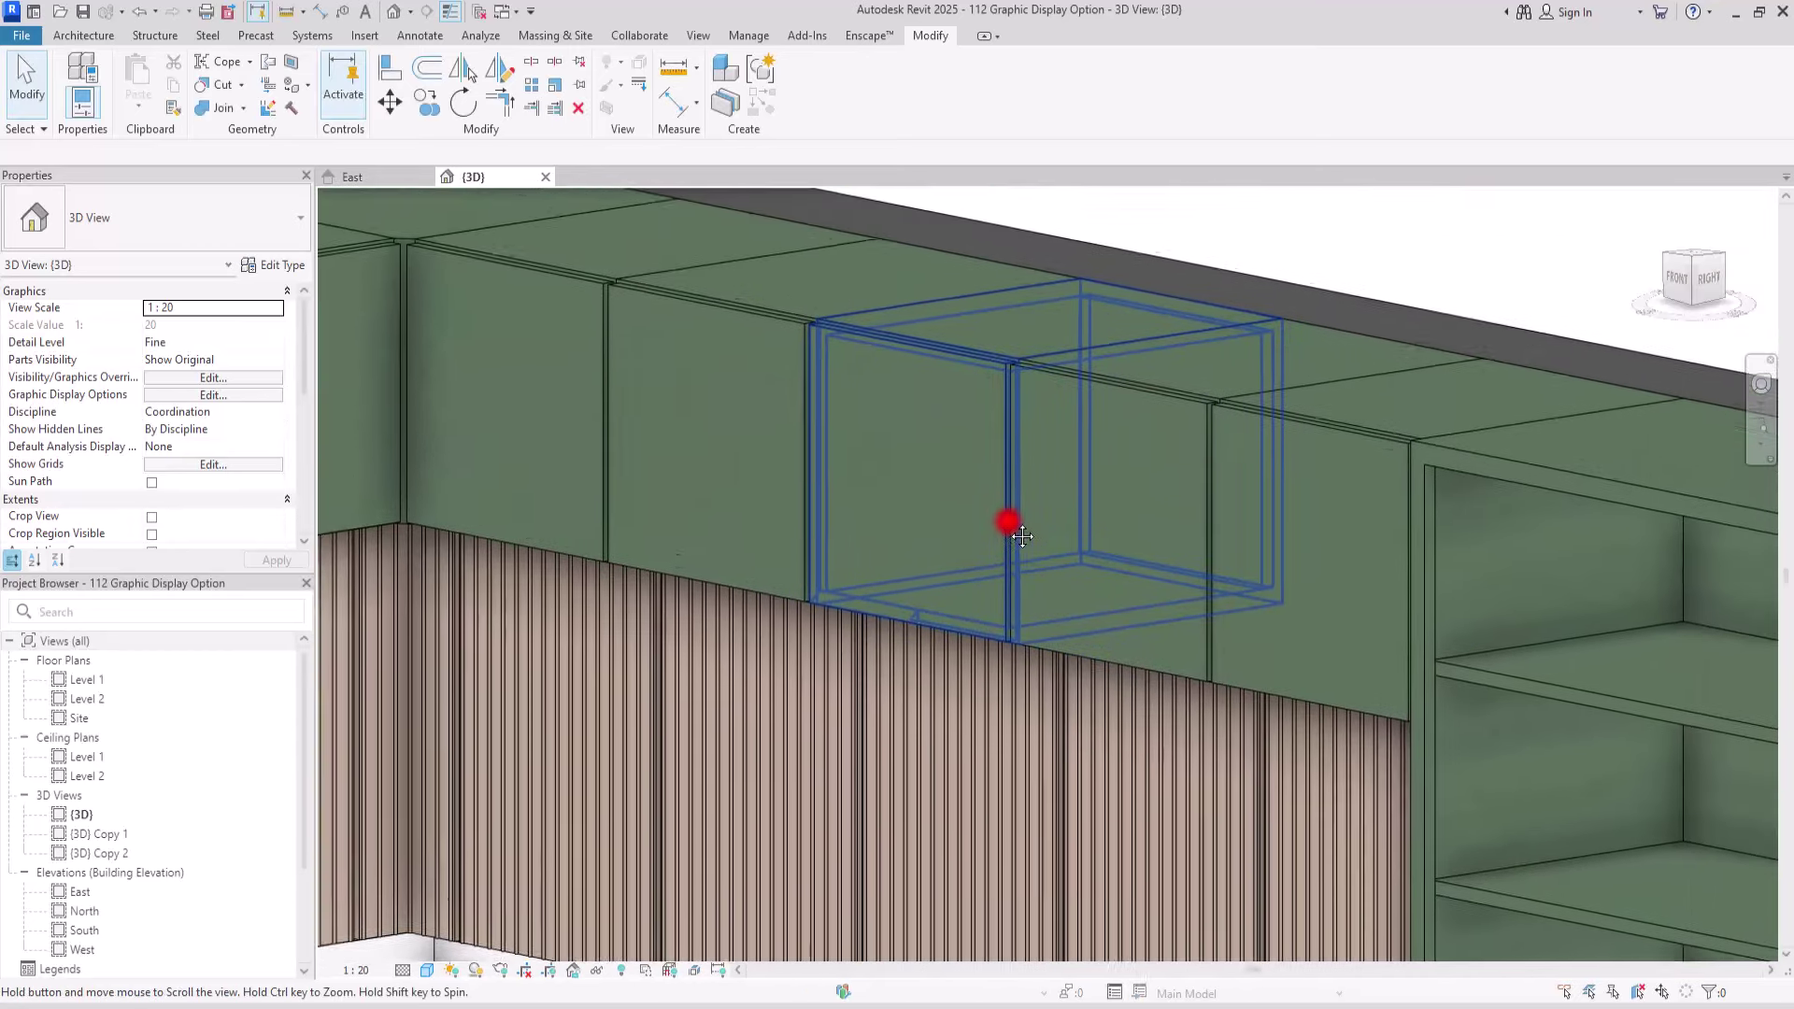
# Step: Raise sketchy-line jitter stepwise through 1, 3 and 7, applying each, then reset it to 0
pyautogui.moveTo(1022, 535); pyautogui.dragTo(945, 432, button='middle')
pyautogui.click(213, 394)
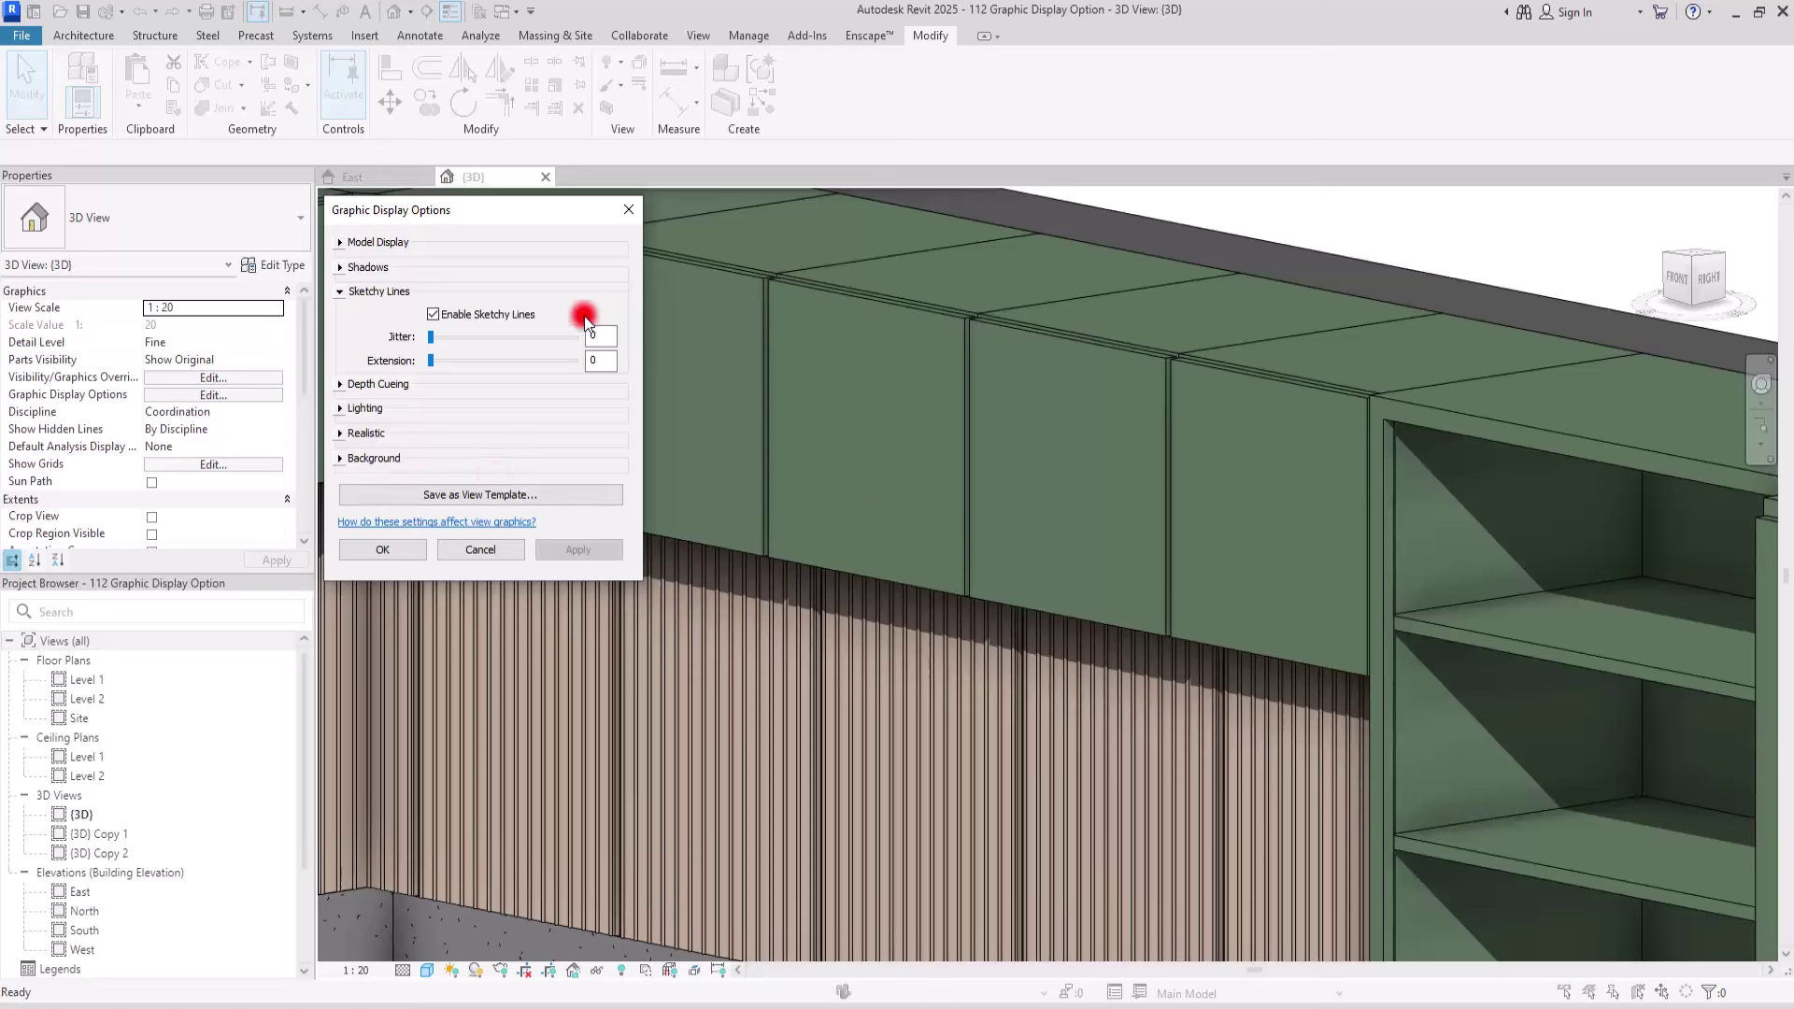
pyautogui.moveTo(429, 336); pyautogui.dragTo(442, 329)
pyautogui.click(603, 531)
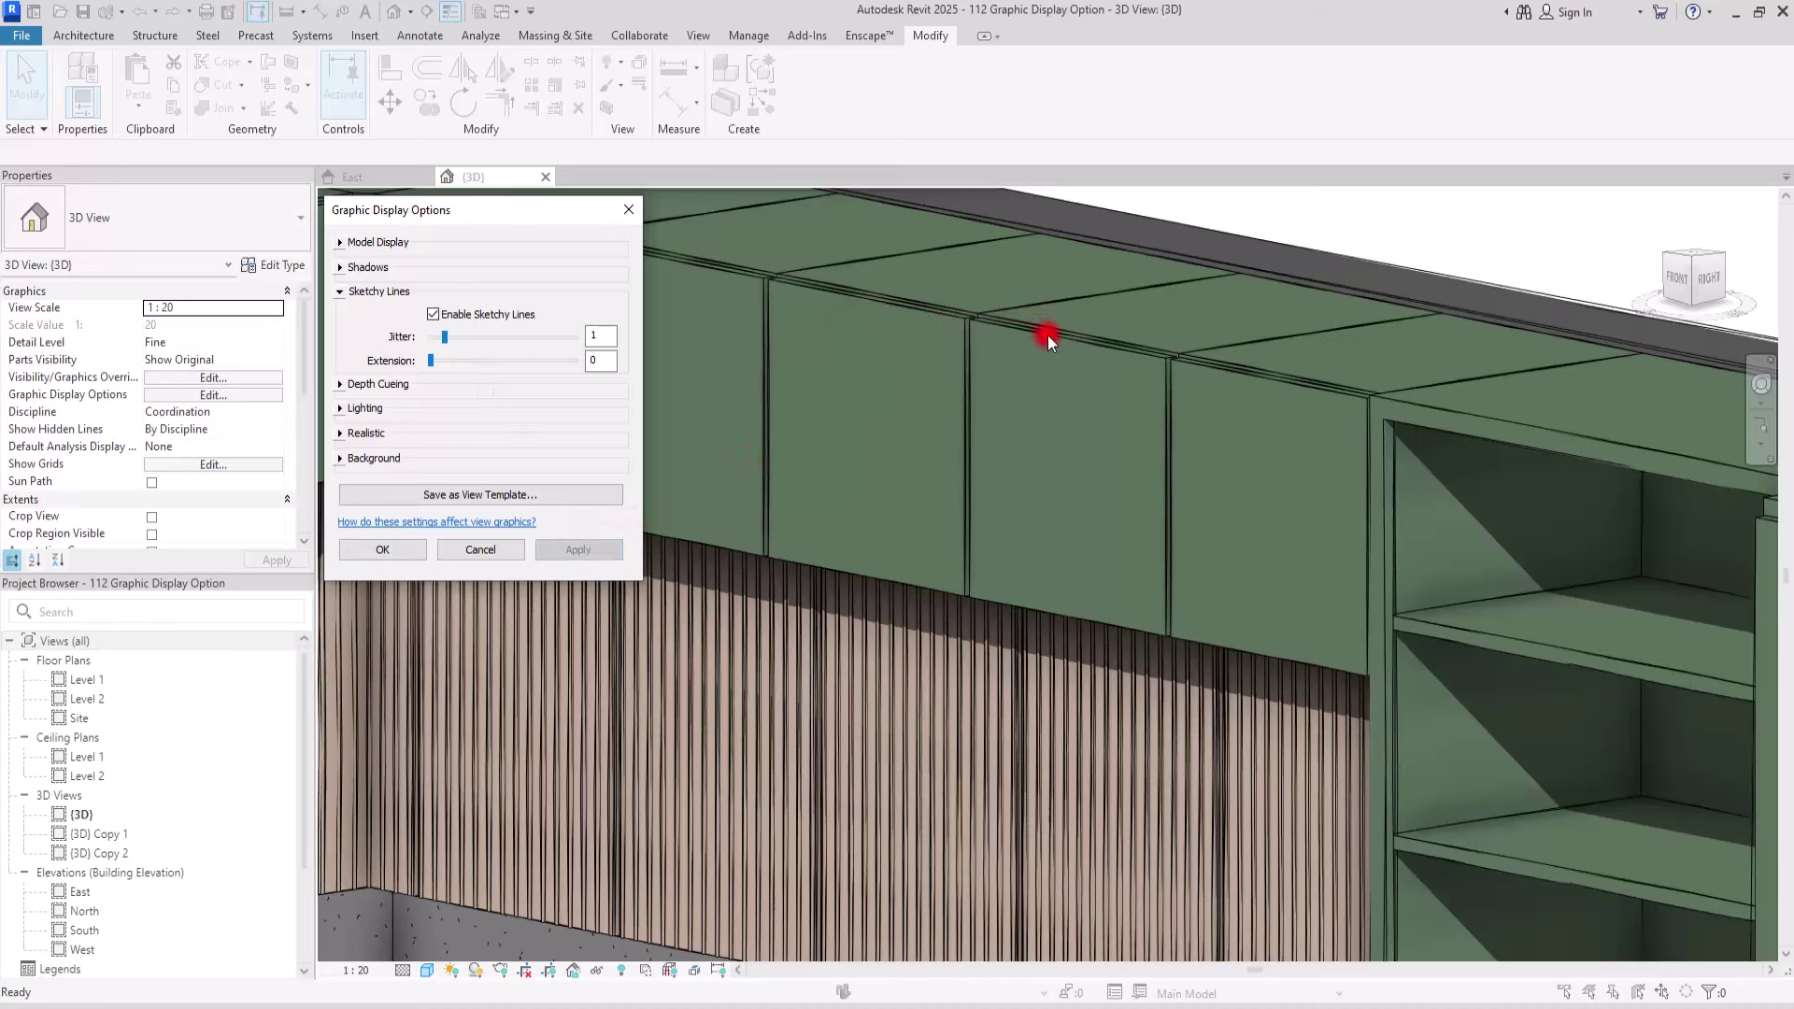
pyautogui.moveTo(445, 337); pyautogui.dragTo(473, 336)
pyautogui.click(593, 551)
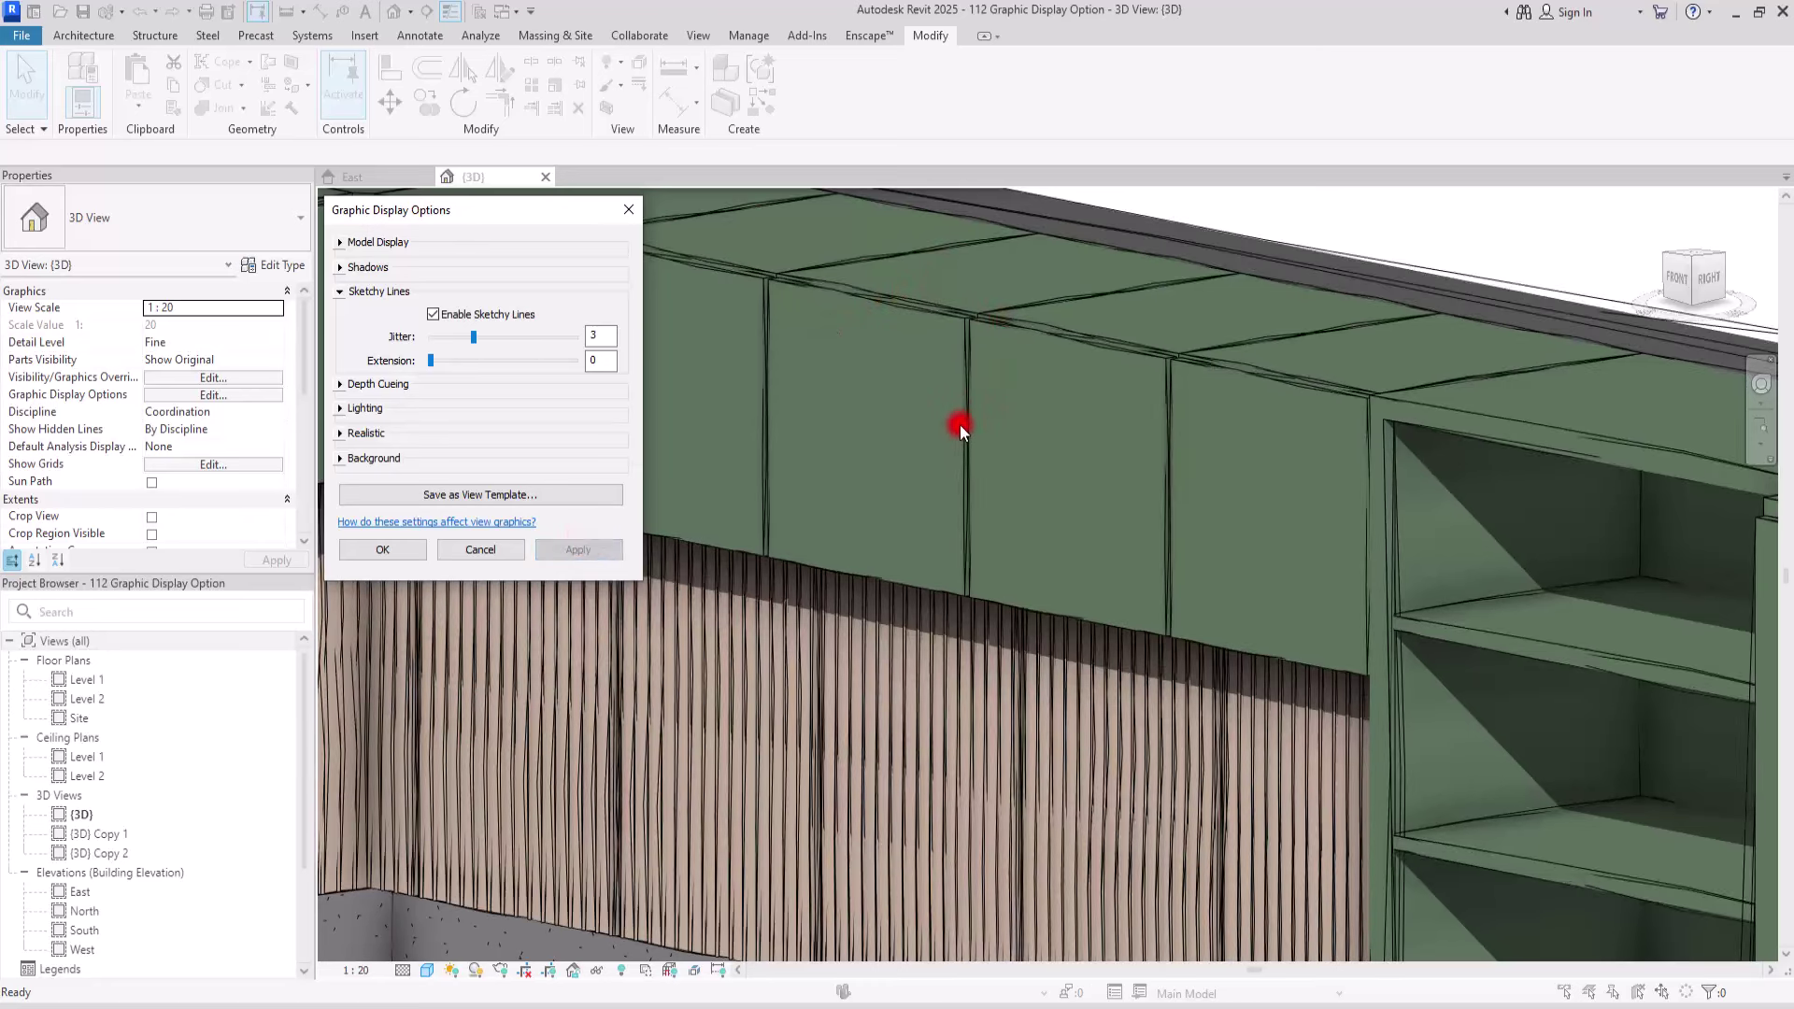
pyautogui.moveTo(474, 337); pyautogui.dragTo(531, 345)
pyautogui.click(591, 551)
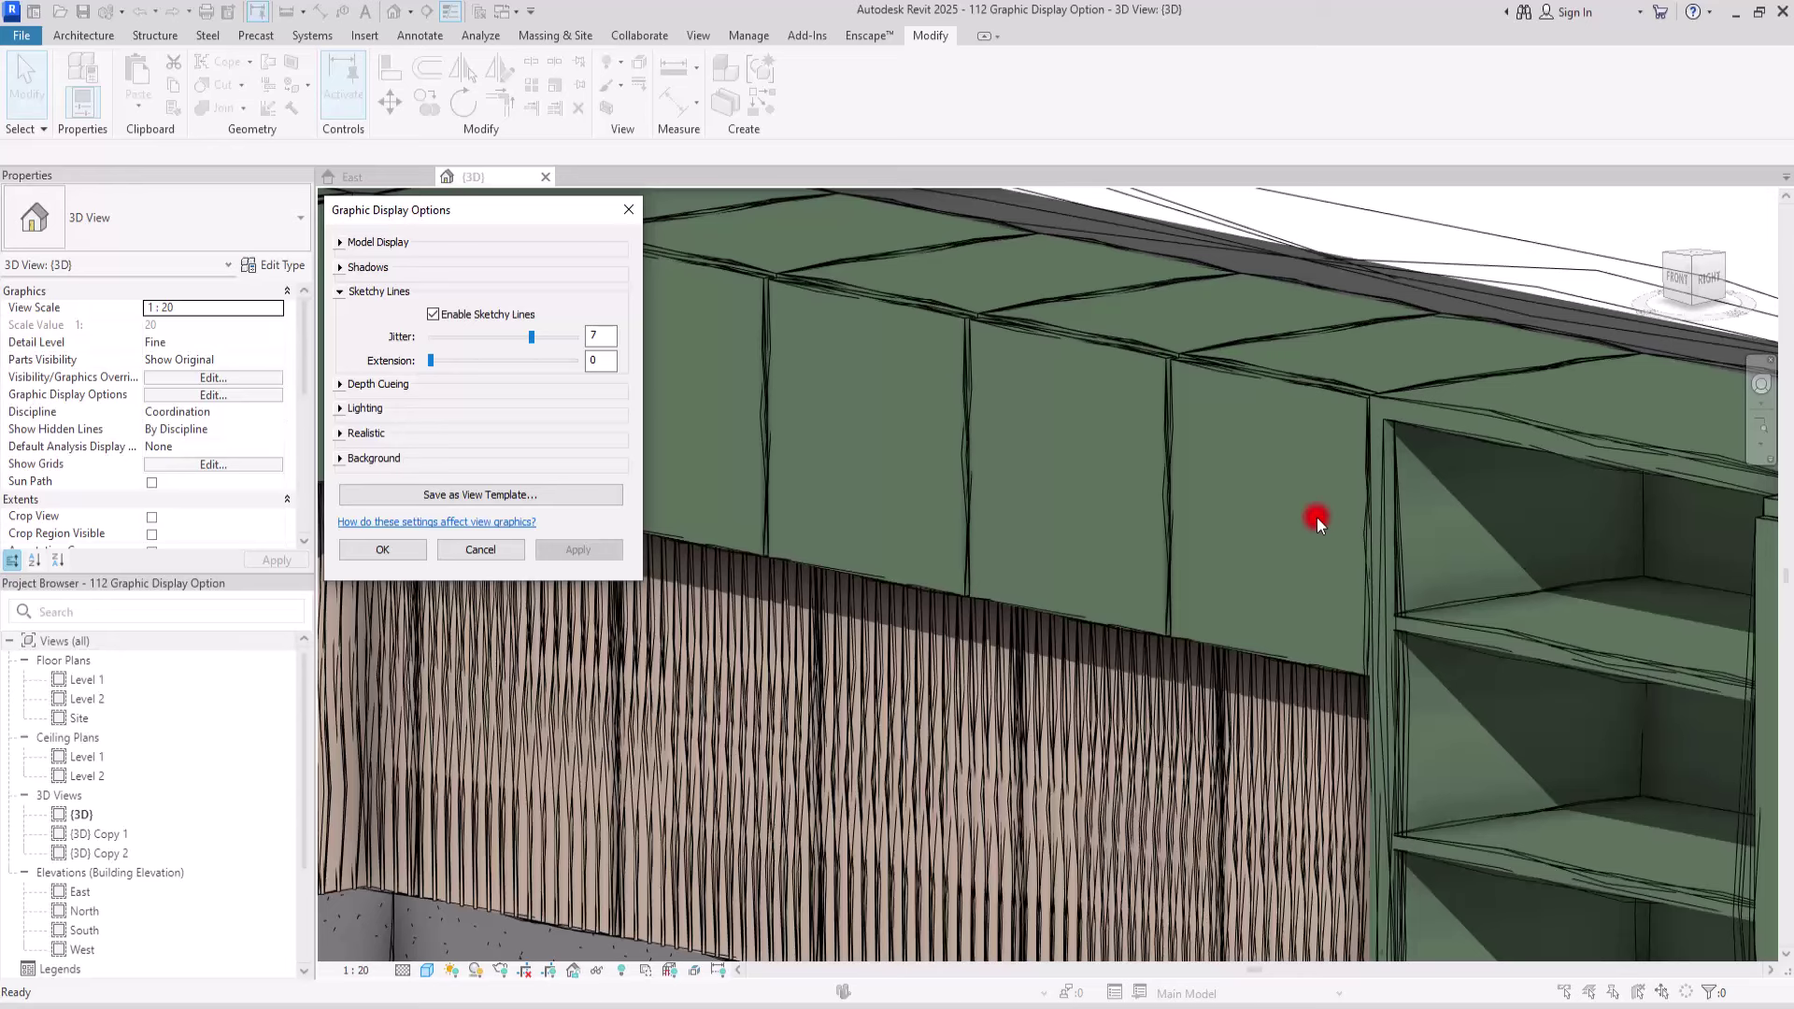
pyautogui.moveTo(530, 342); pyautogui.dragTo(368, 352)
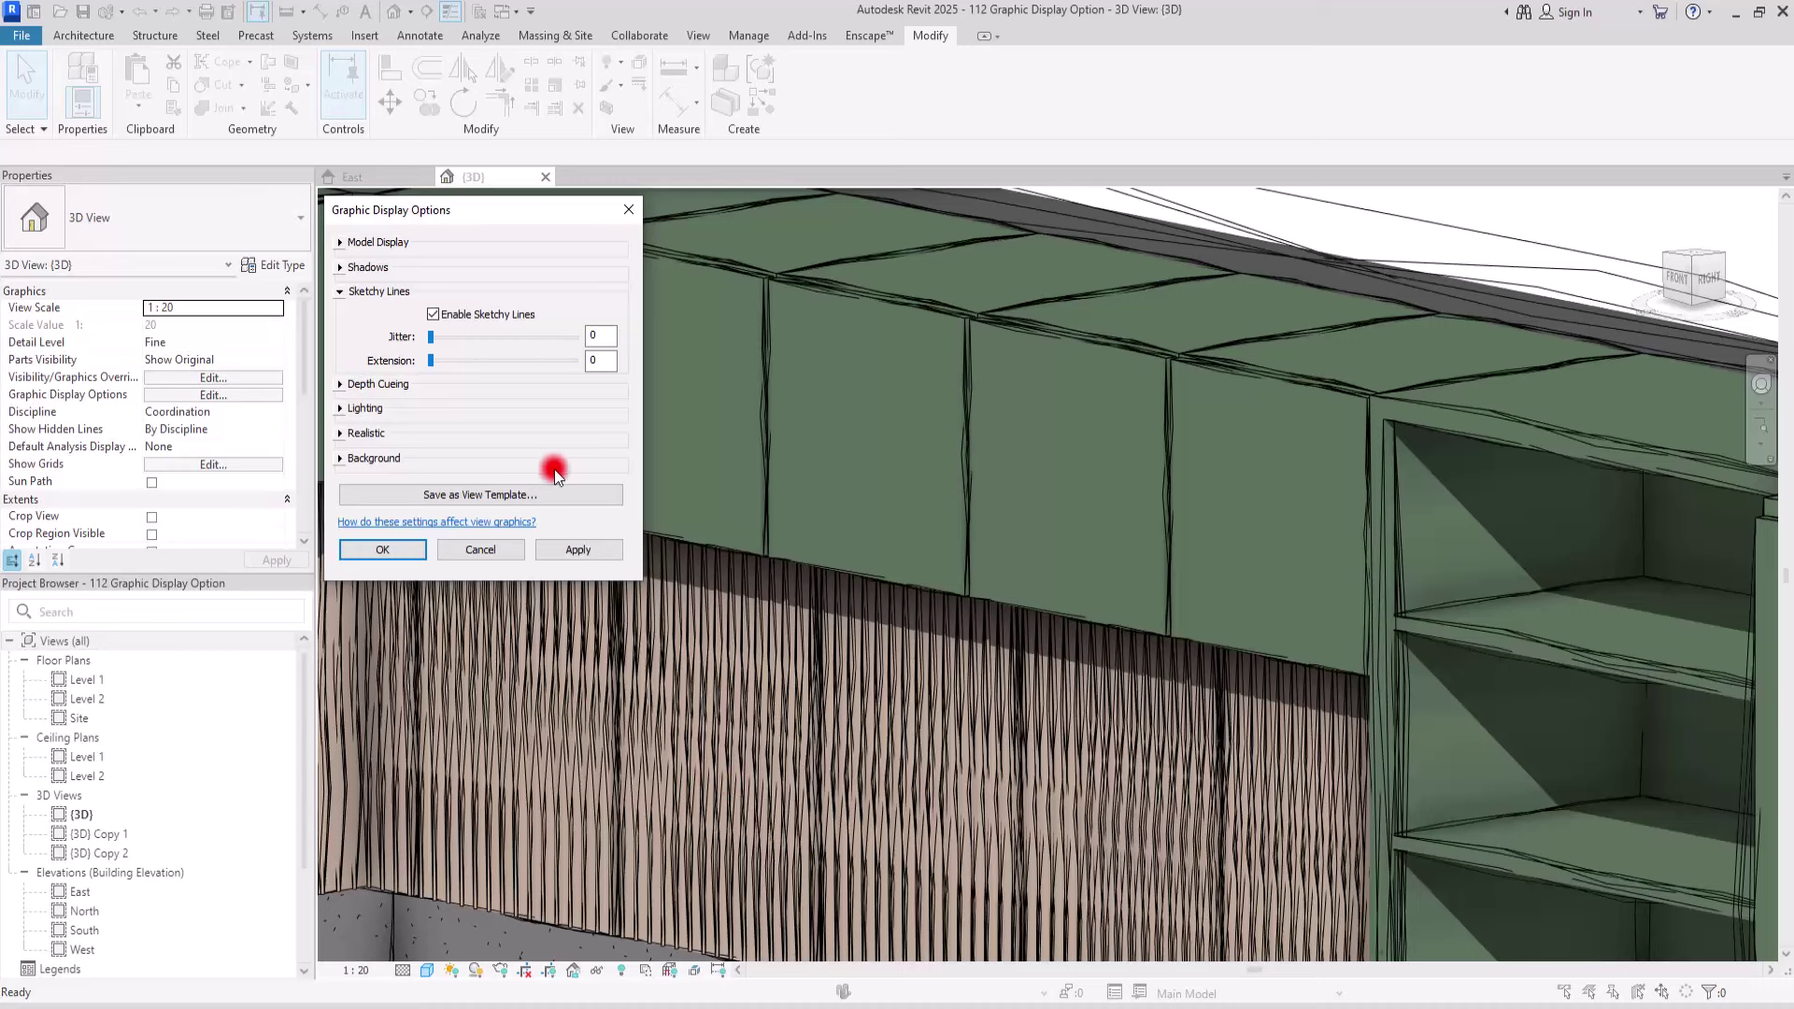
# Step: Apply sketchy-line extensions of 1 and 8, then settle on jitter 1 and extension 1
pyautogui.click(576, 549)
pyautogui.moveTo(433, 361); pyautogui.dragTo(455, 361)
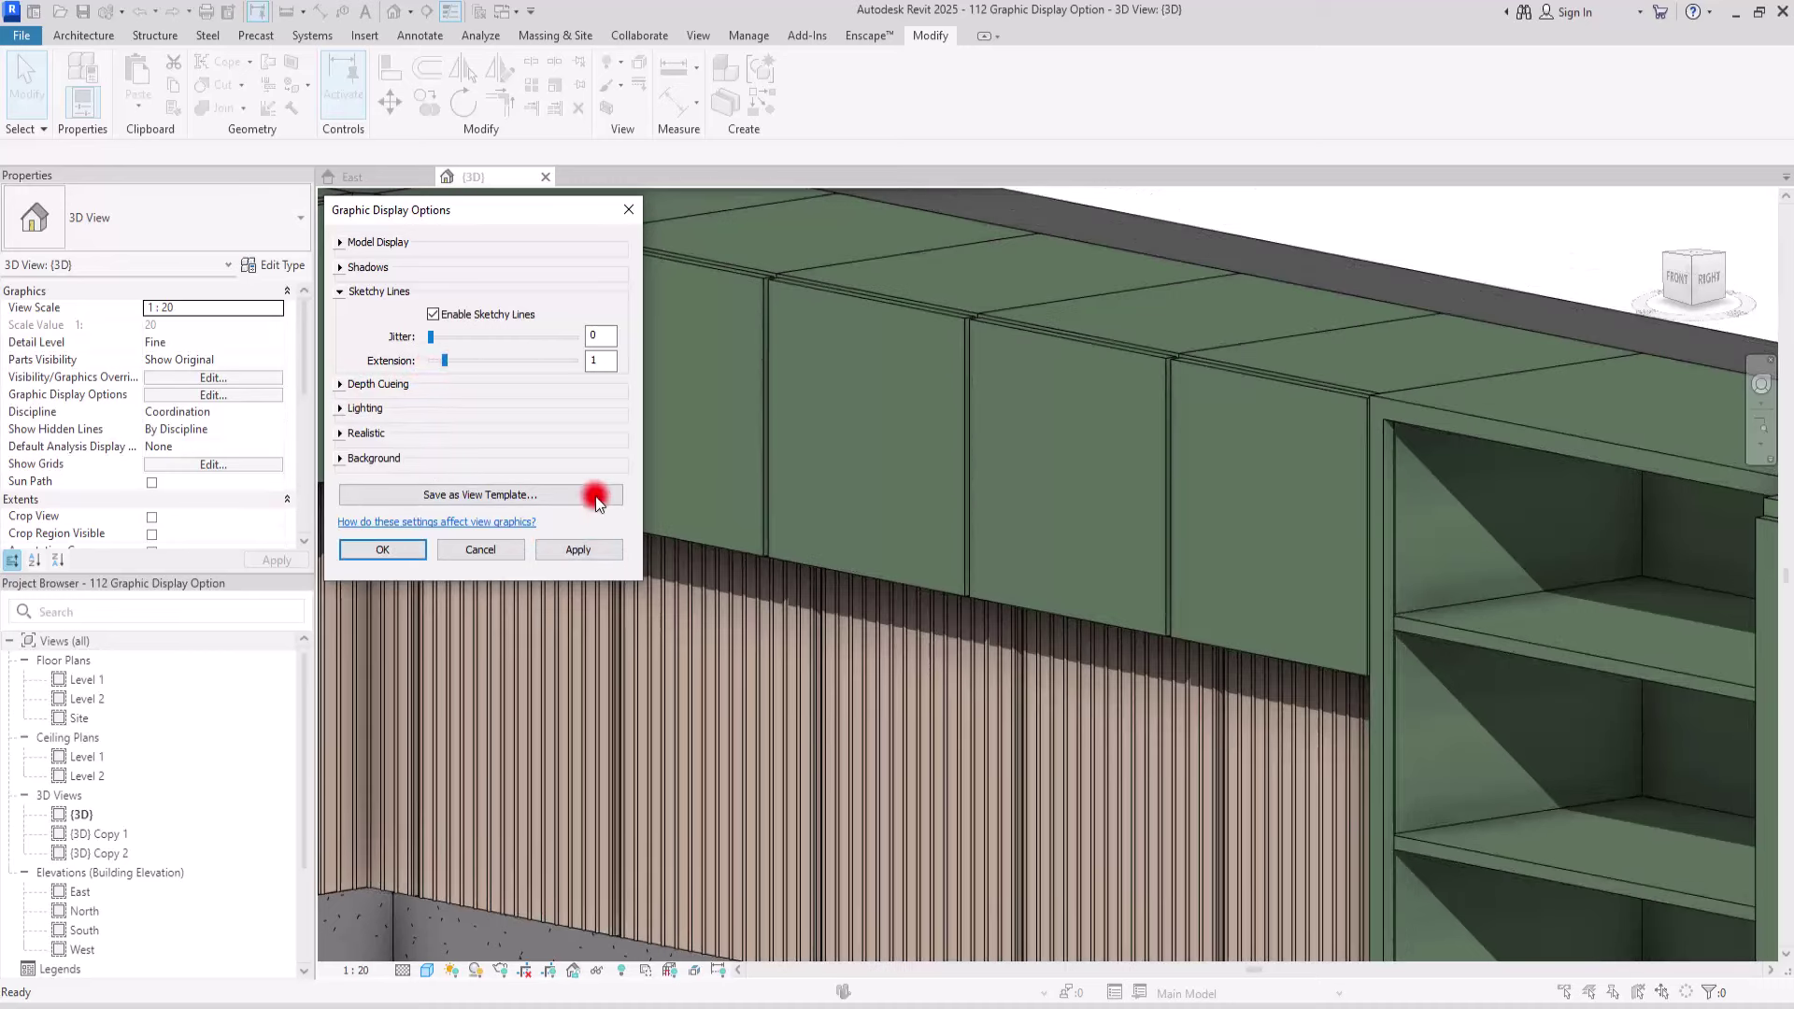
pyautogui.click(583, 550)
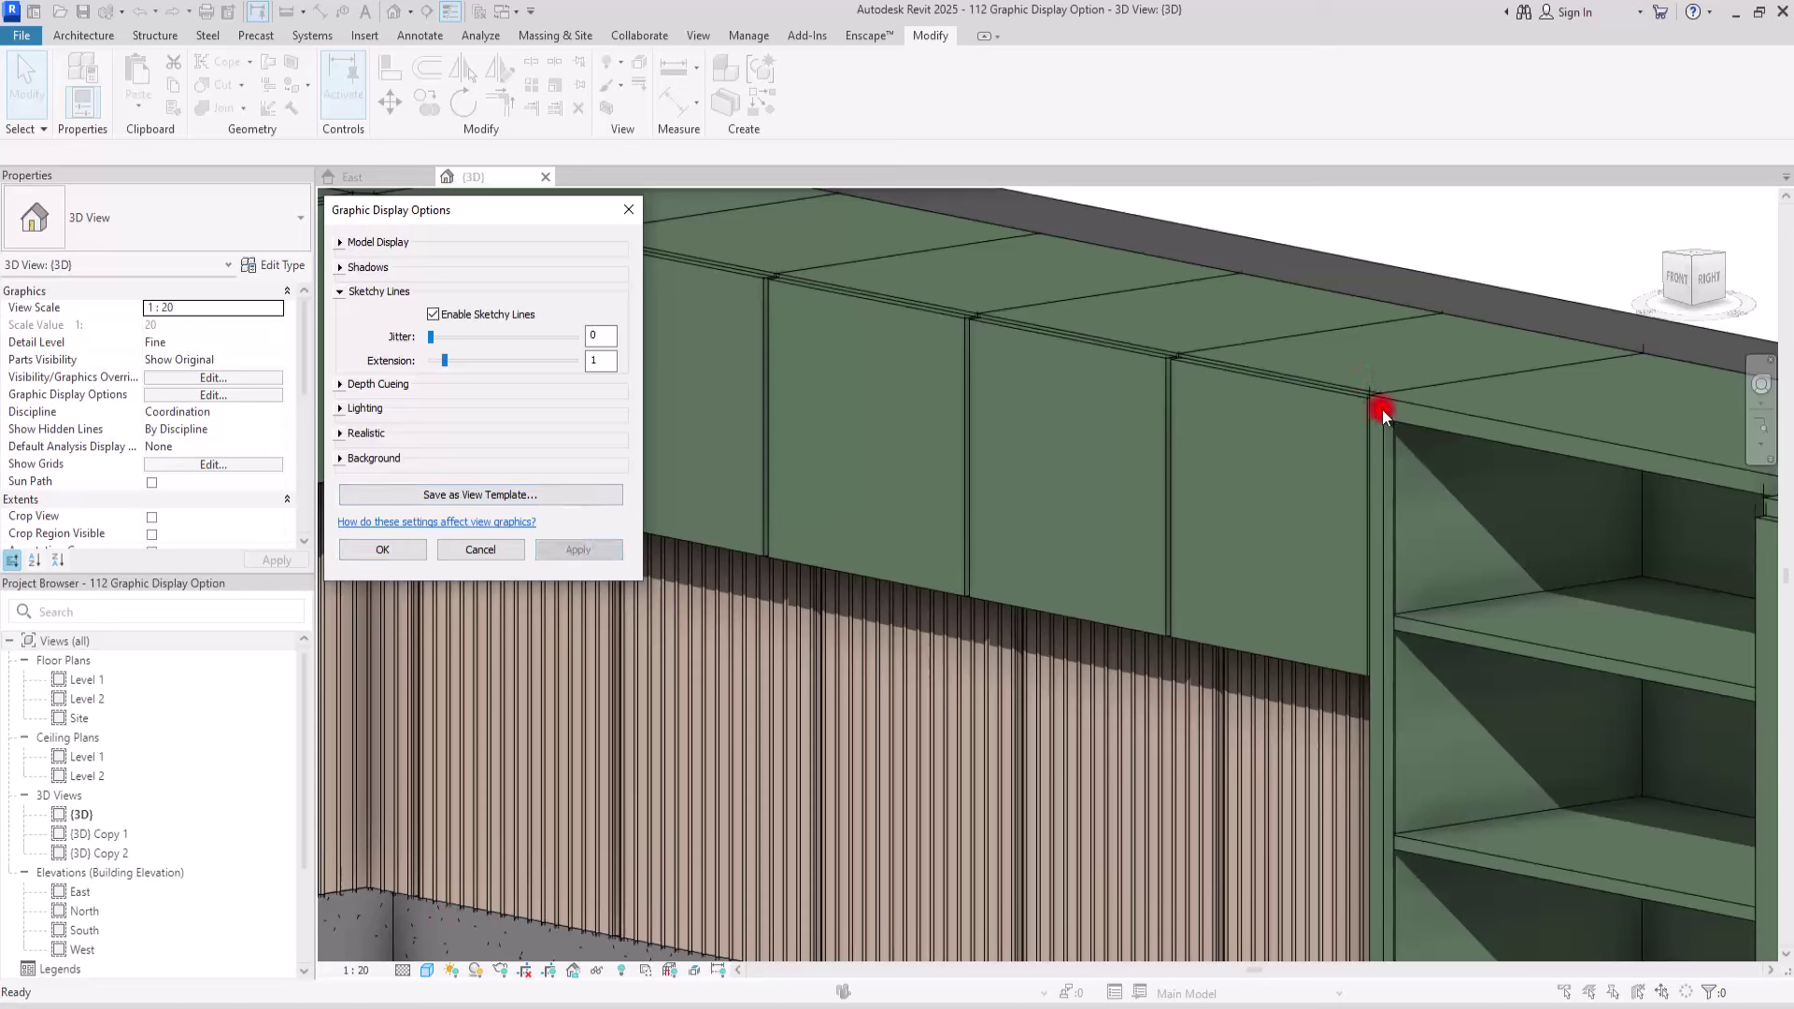
pyautogui.moveTo(448, 362); pyautogui.dragTo(548, 379)
pyautogui.click(578, 548)
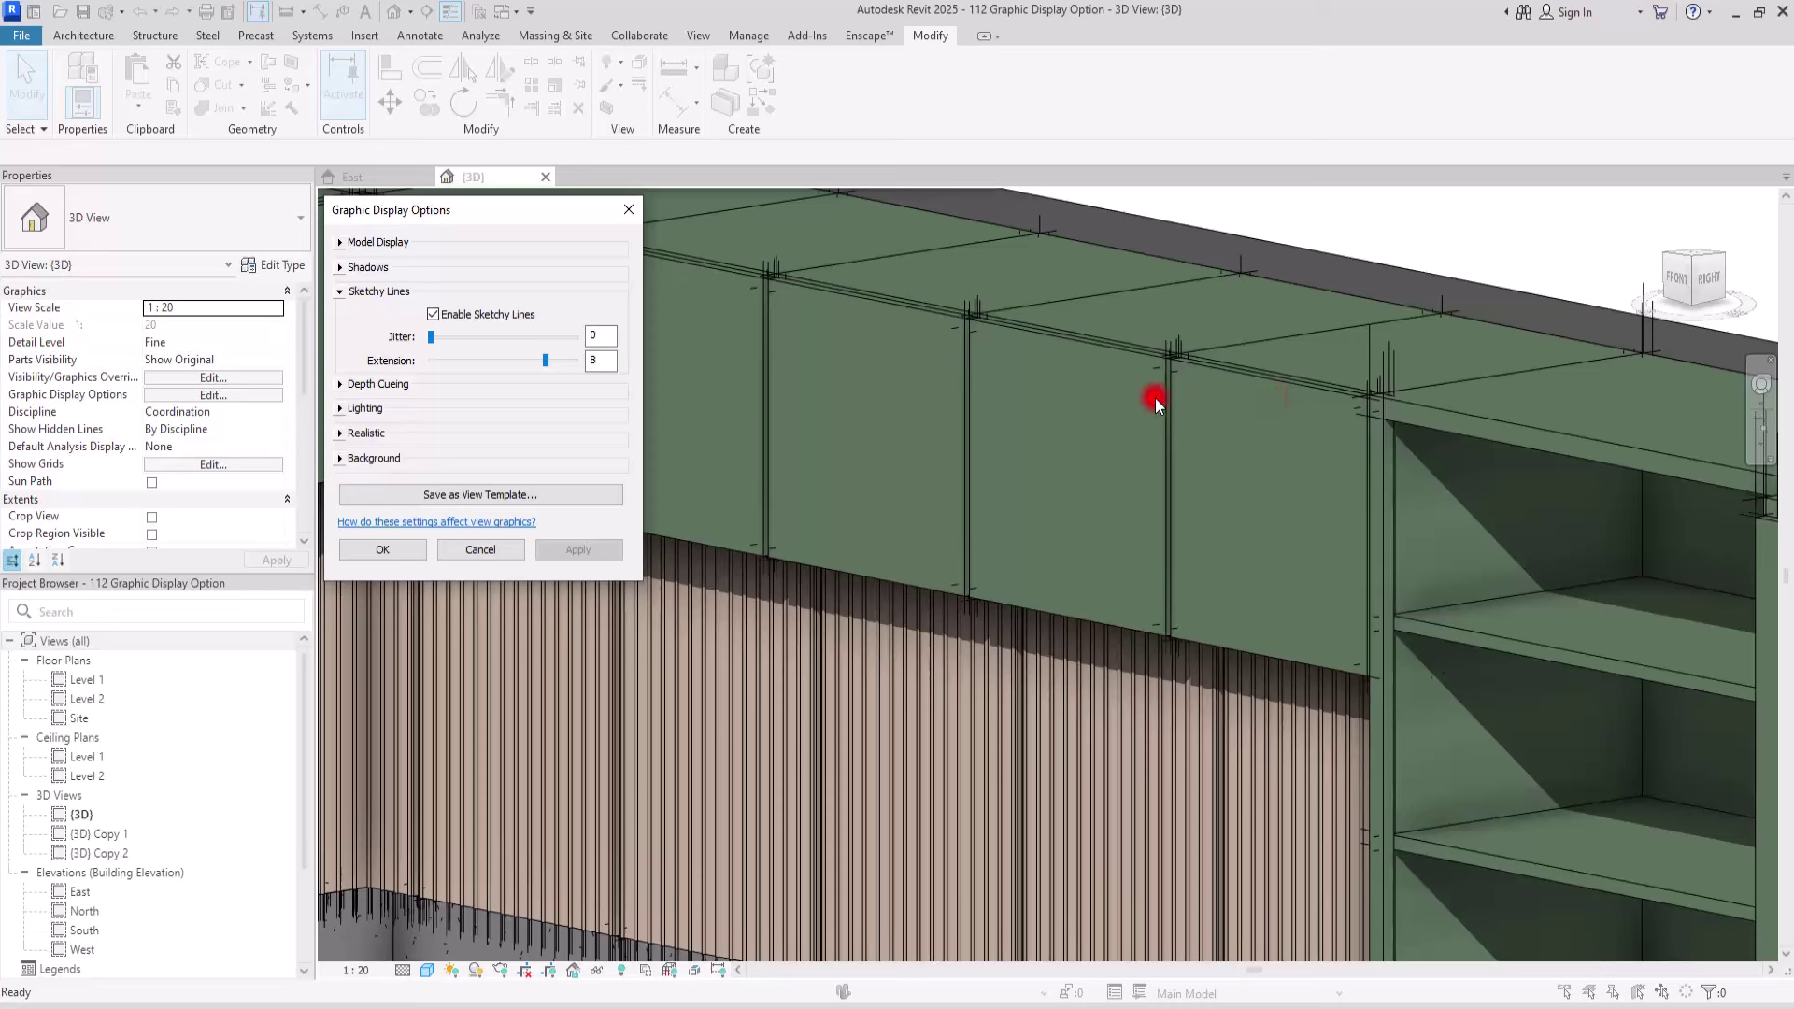
pyautogui.moveTo(562, 374); pyautogui.dragTo(446, 361)
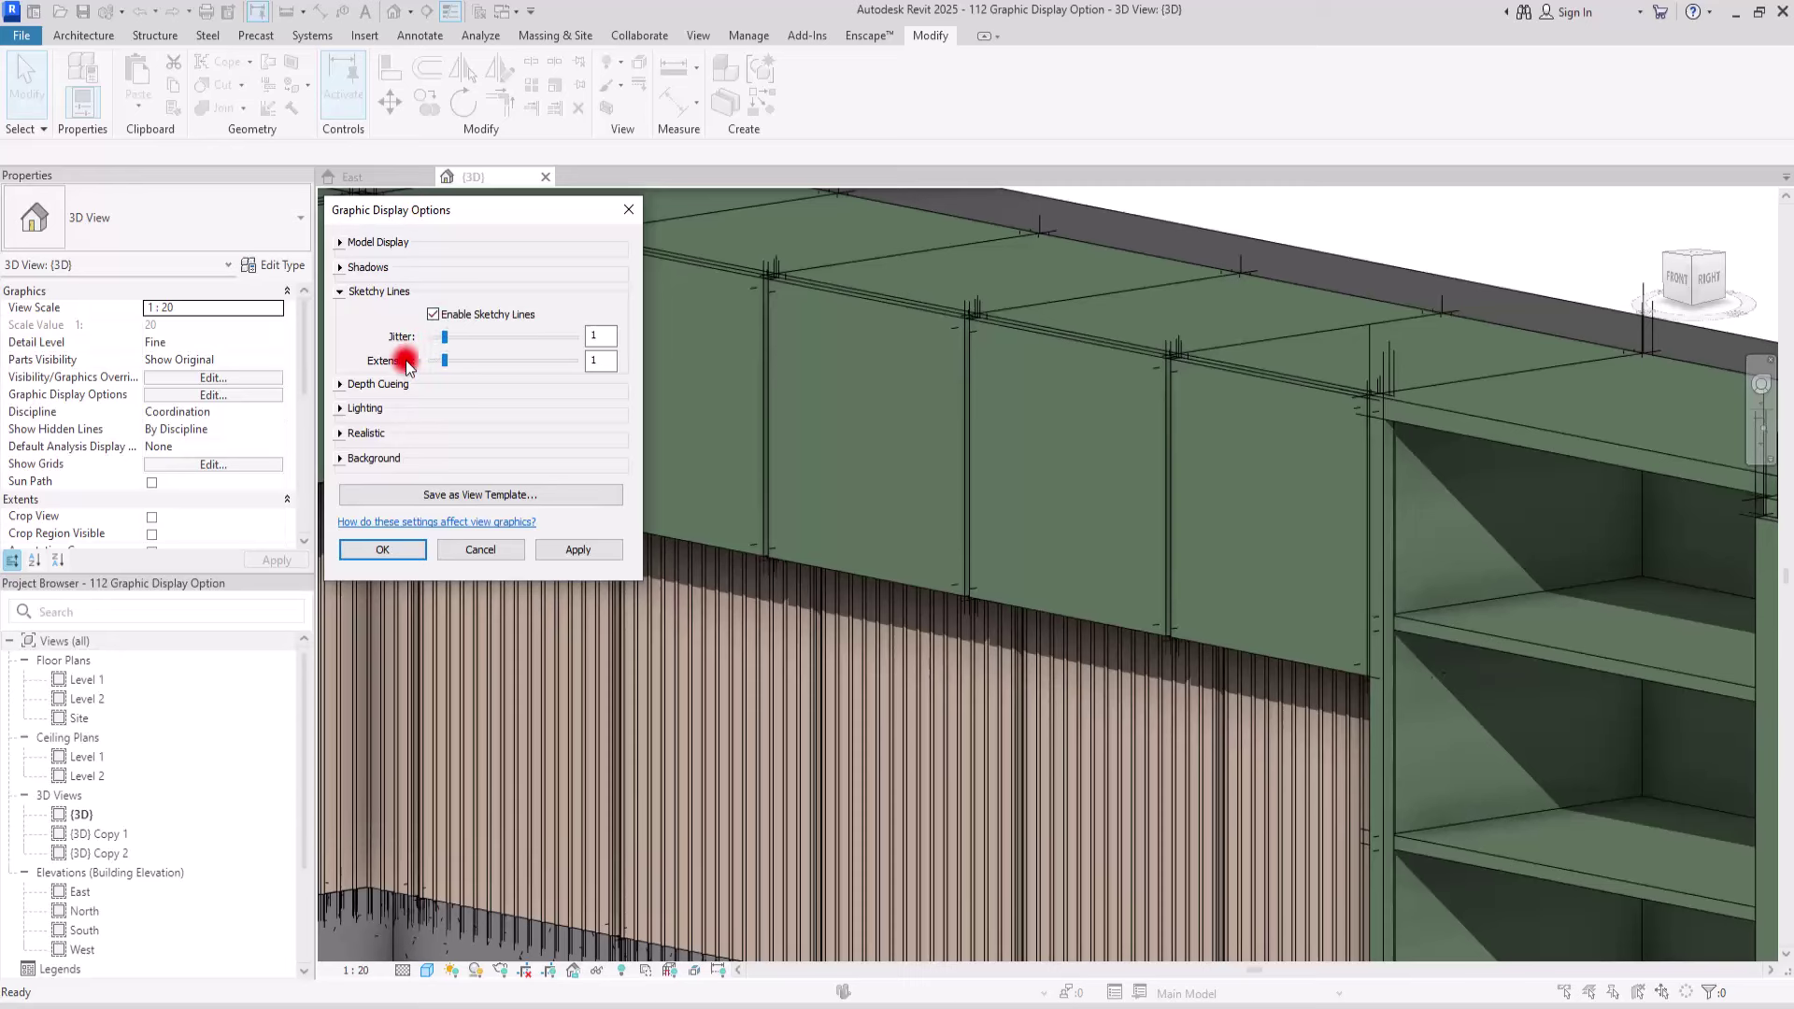
pyautogui.click(579, 547)
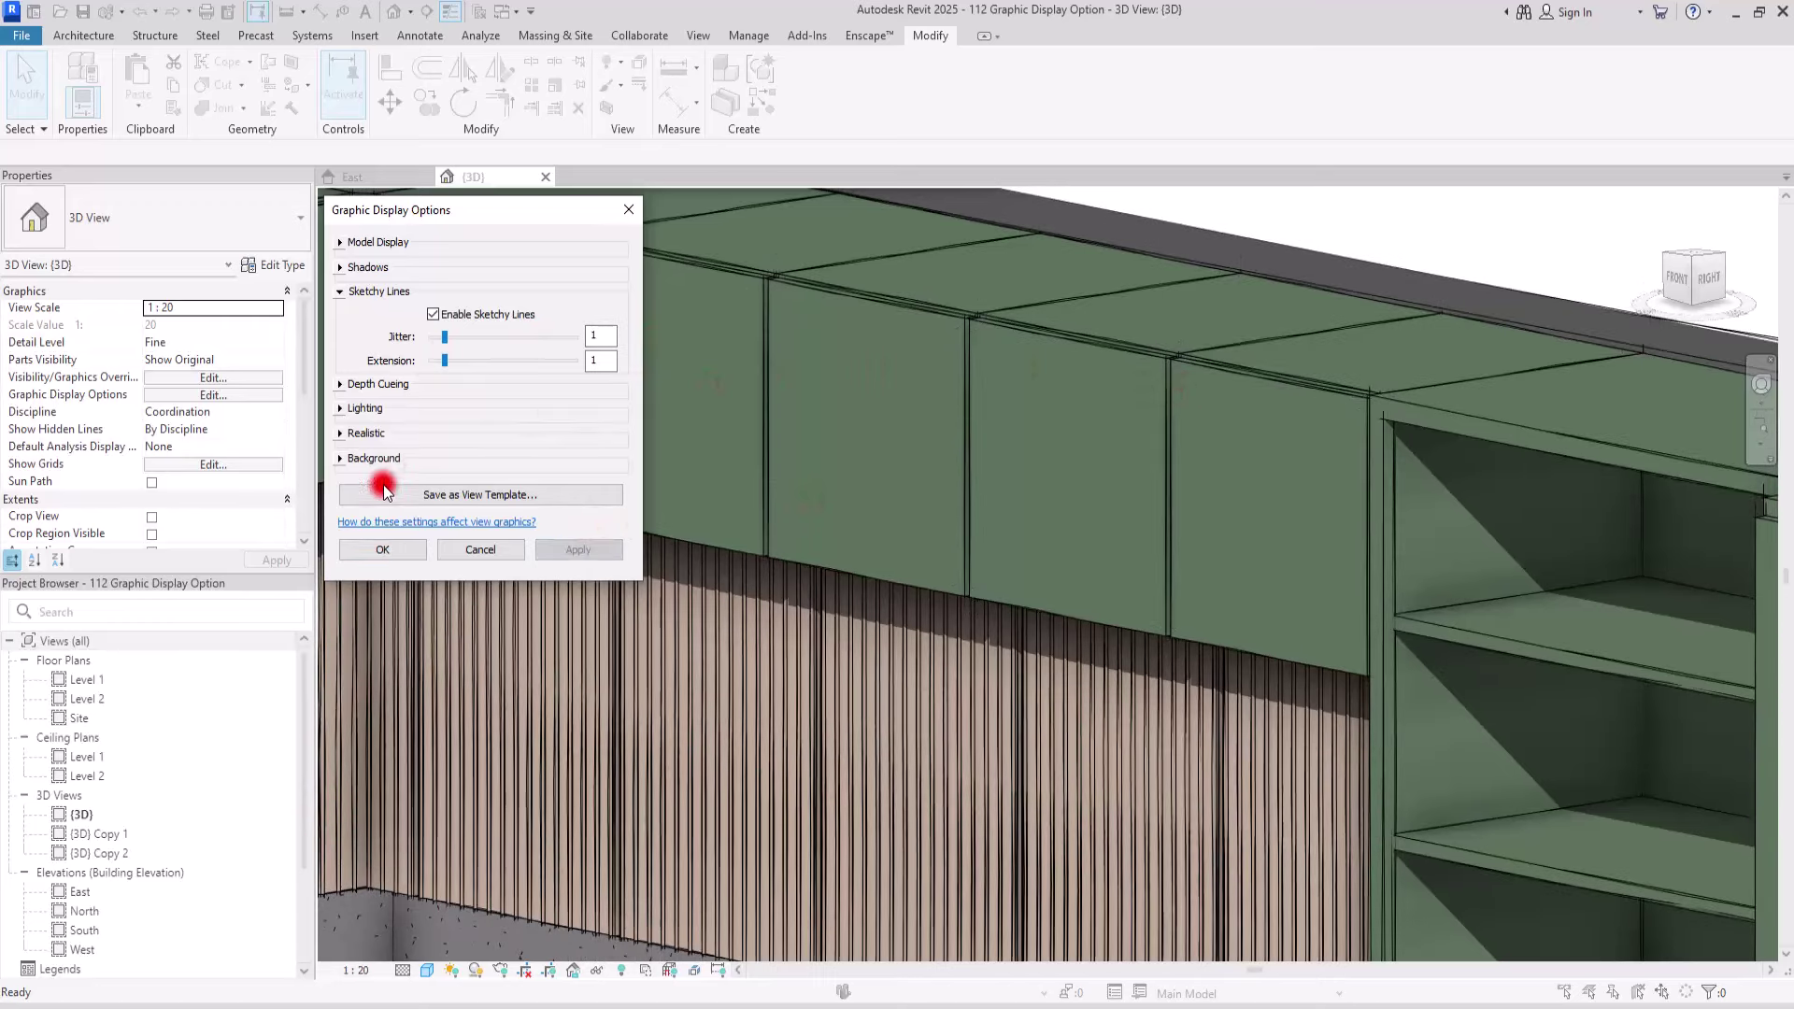
pyautogui.click(339, 292)
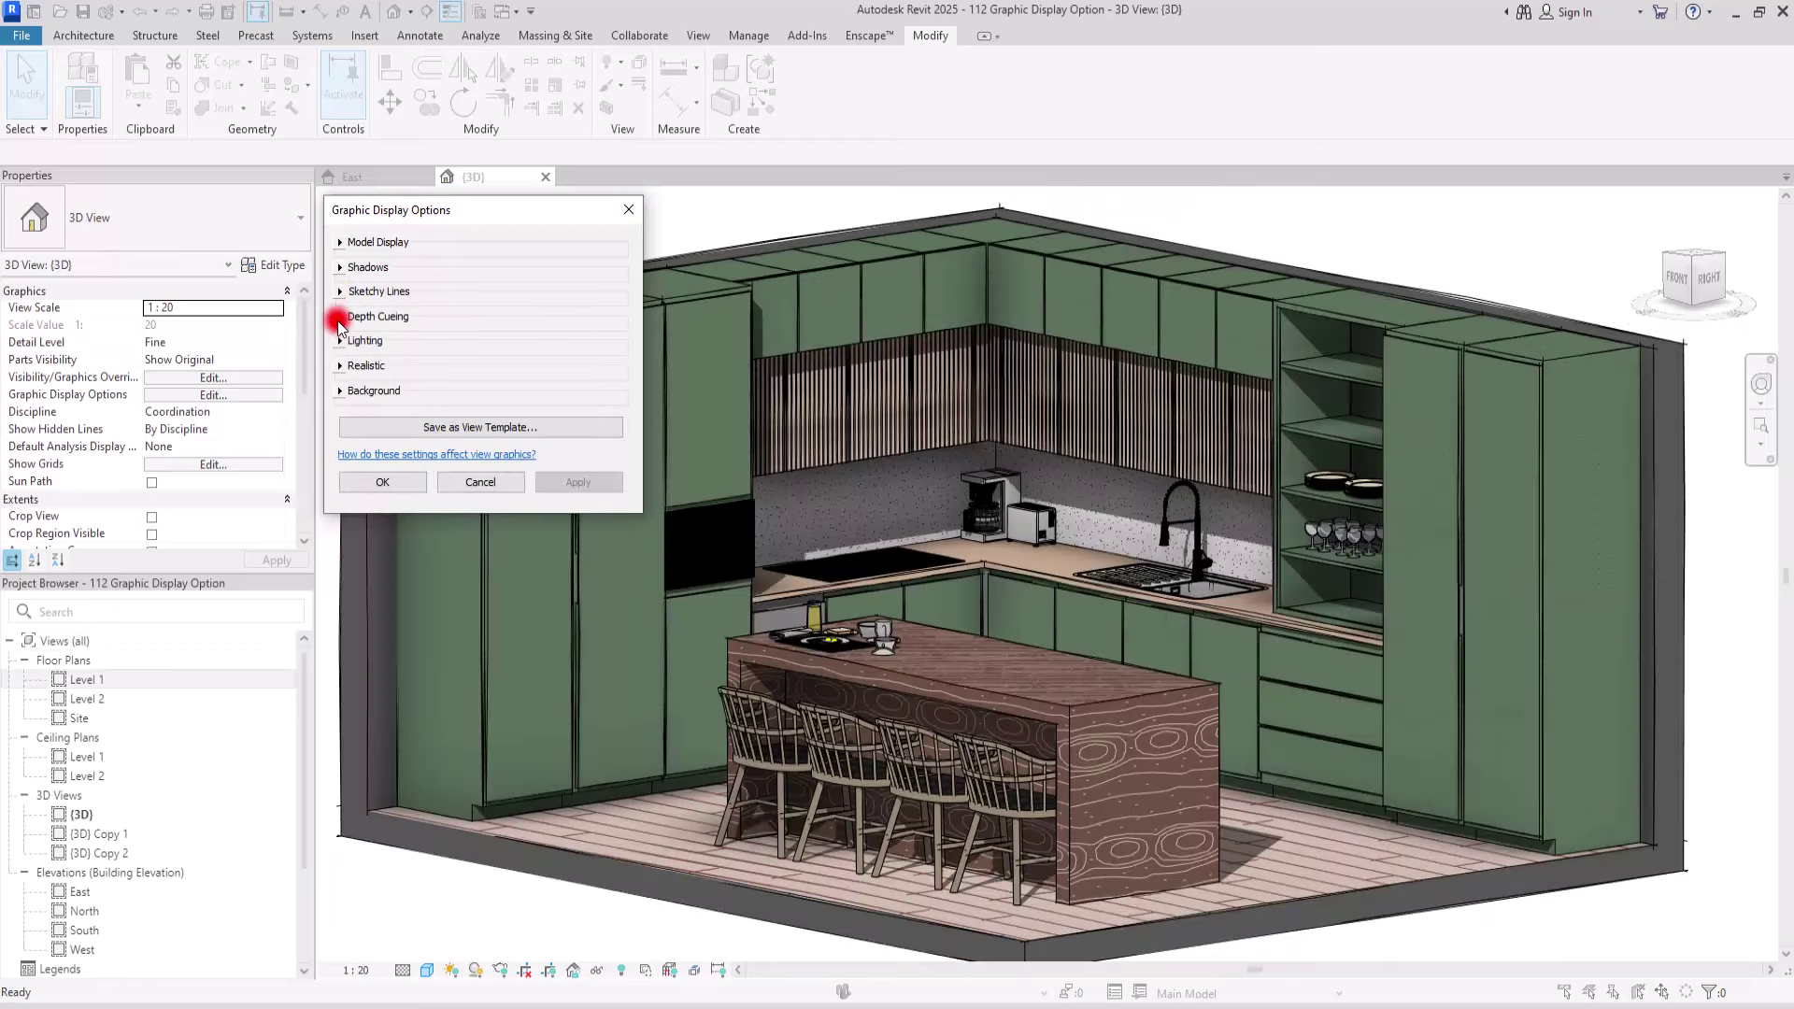
# Step: Cancel Graphic Display Options and switch to the kitchen's East elevation view
pyautogui.click(339, 317)
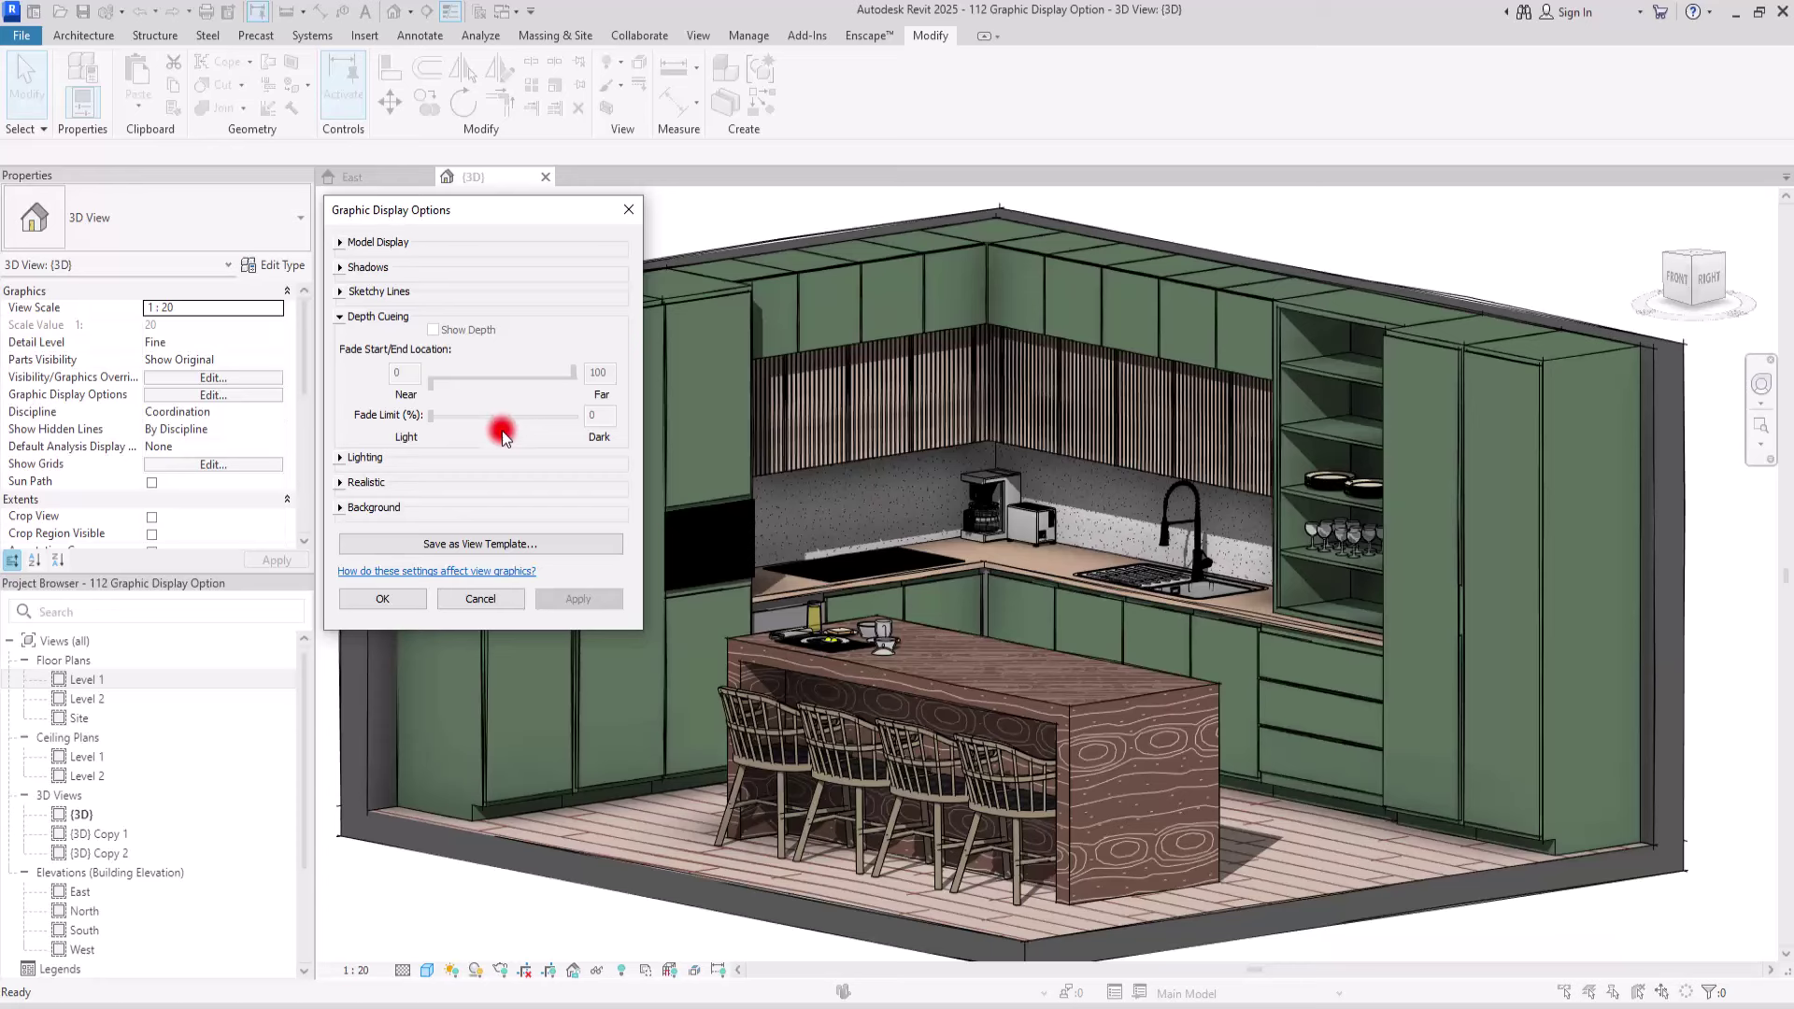
pyautogui.click(491, 604)
pyautogui.click(355, 178)
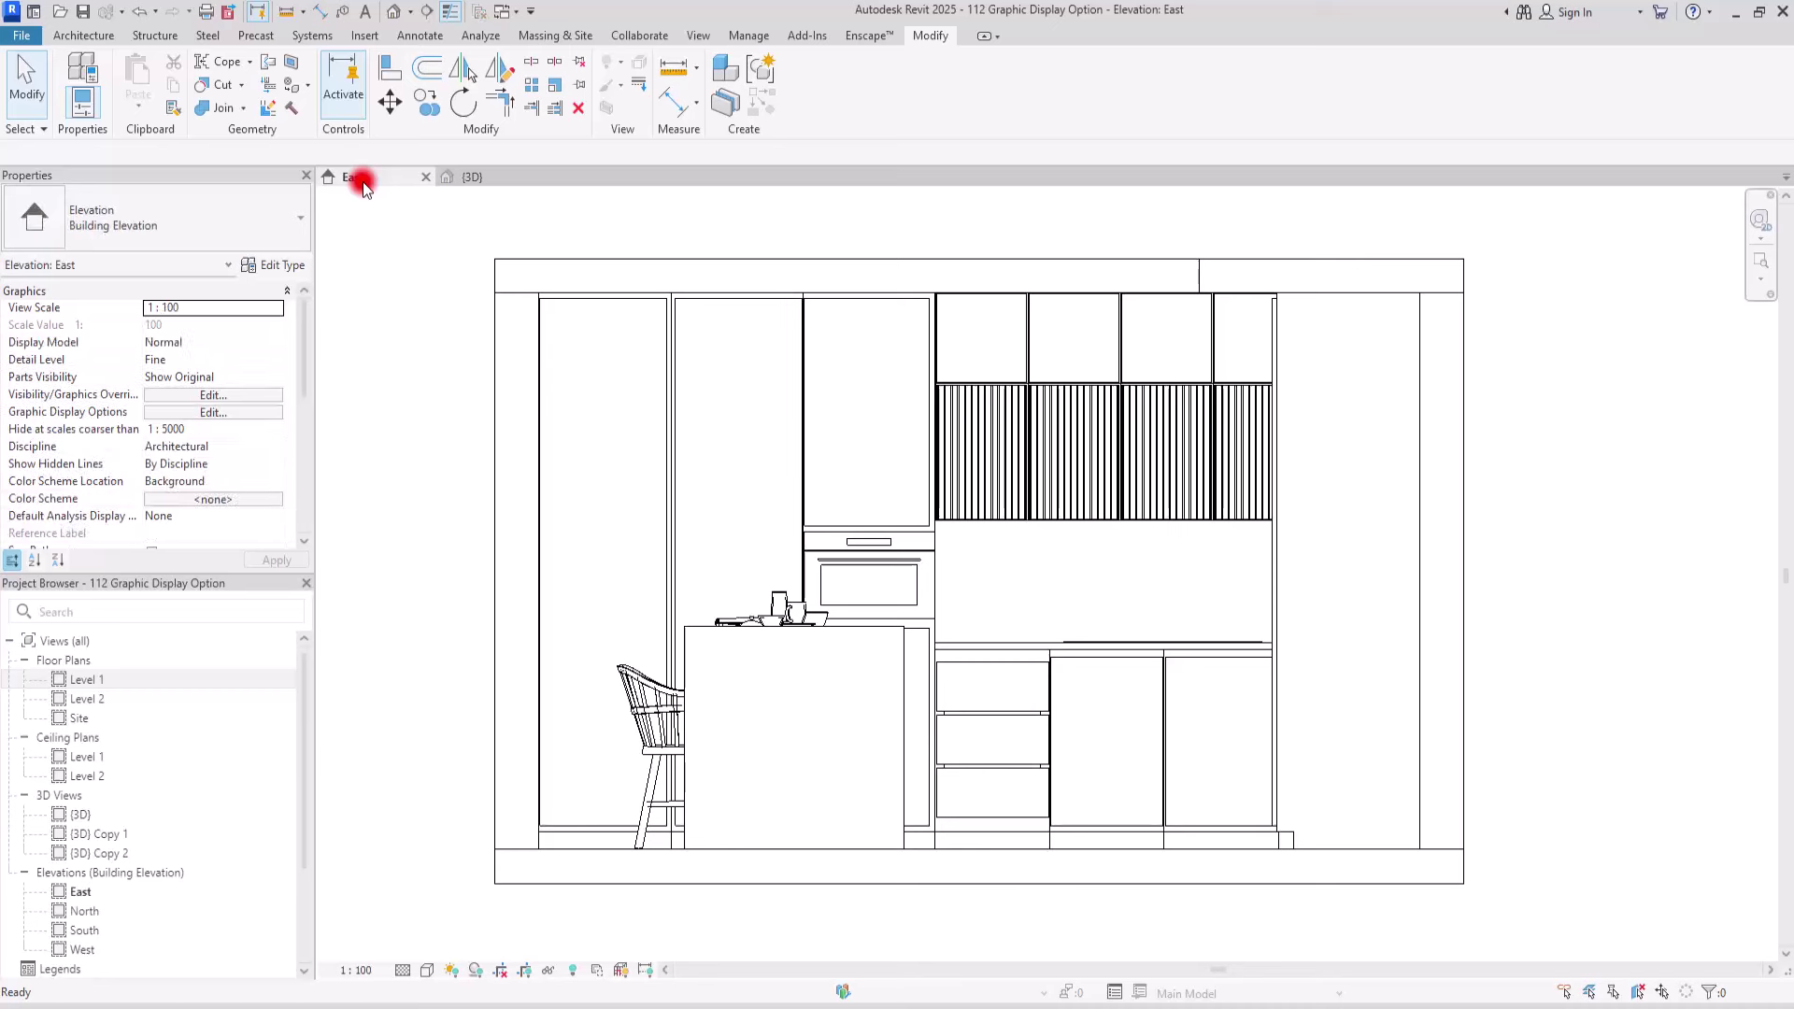
# Step: Turn on Show Depth cueing in the East elevation's Graphic Display Options
pyautogui.click(428, 972)
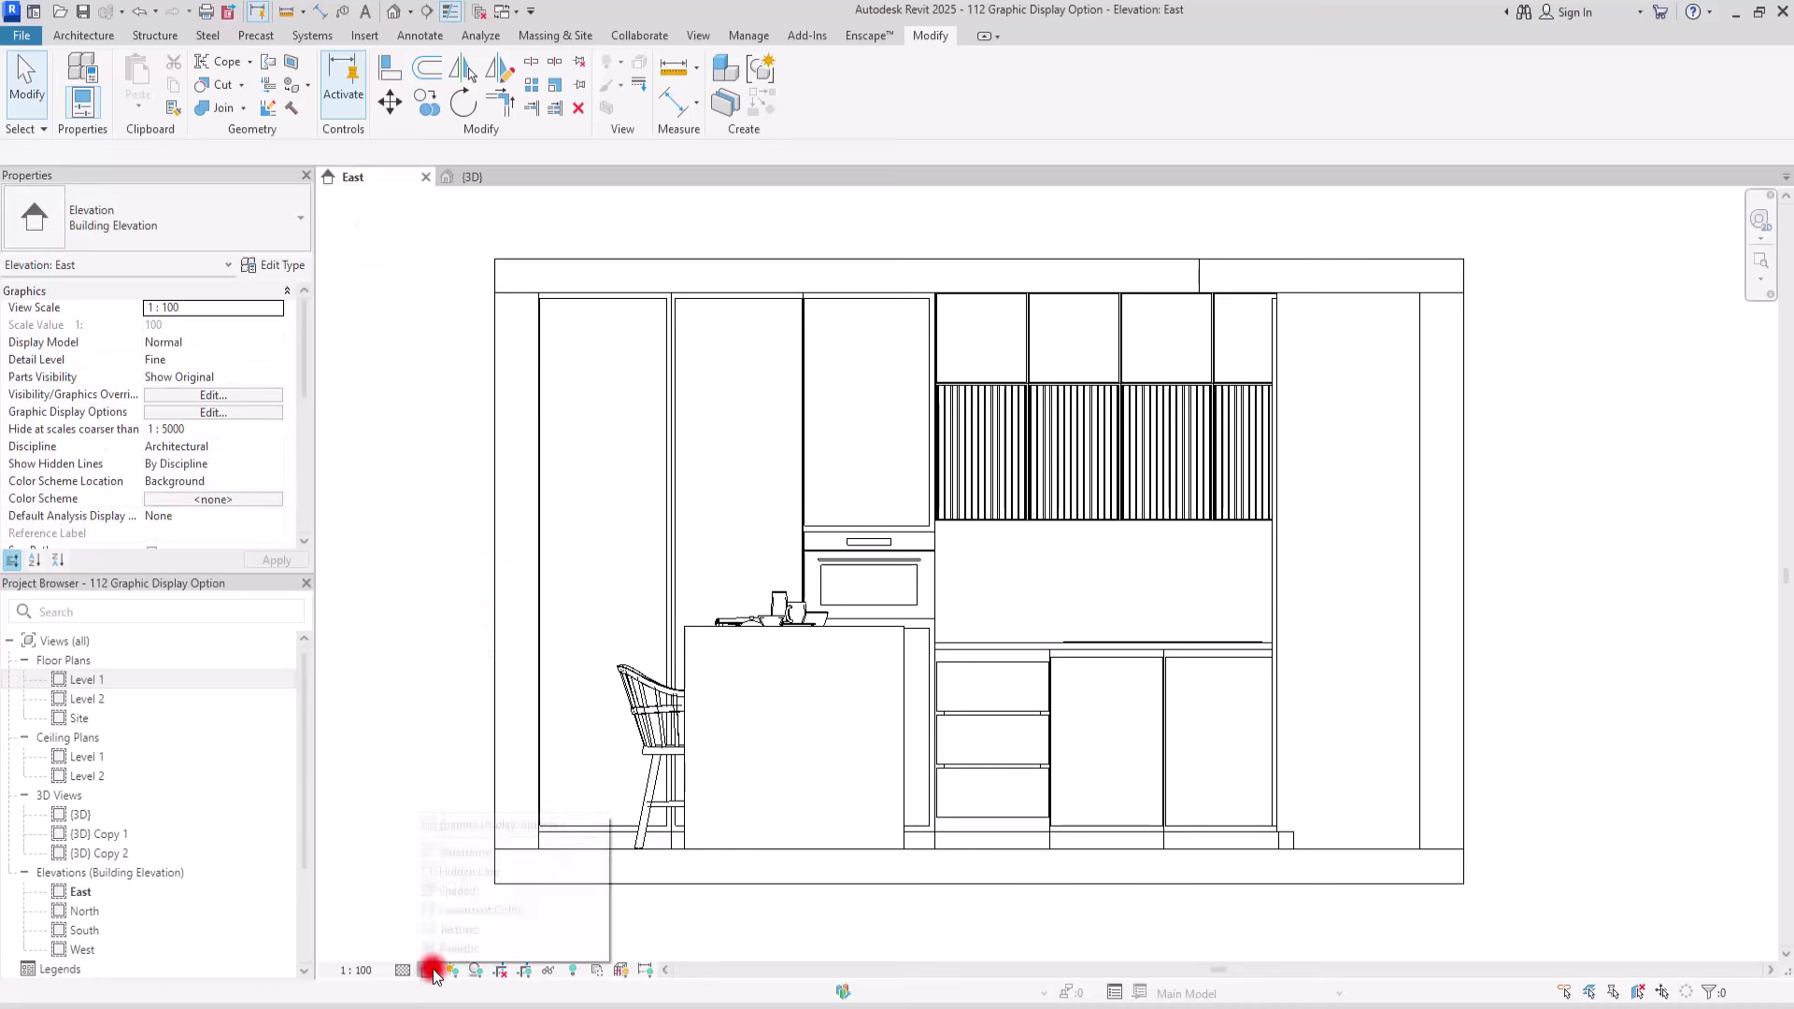
pyautogui.click(439, 822)
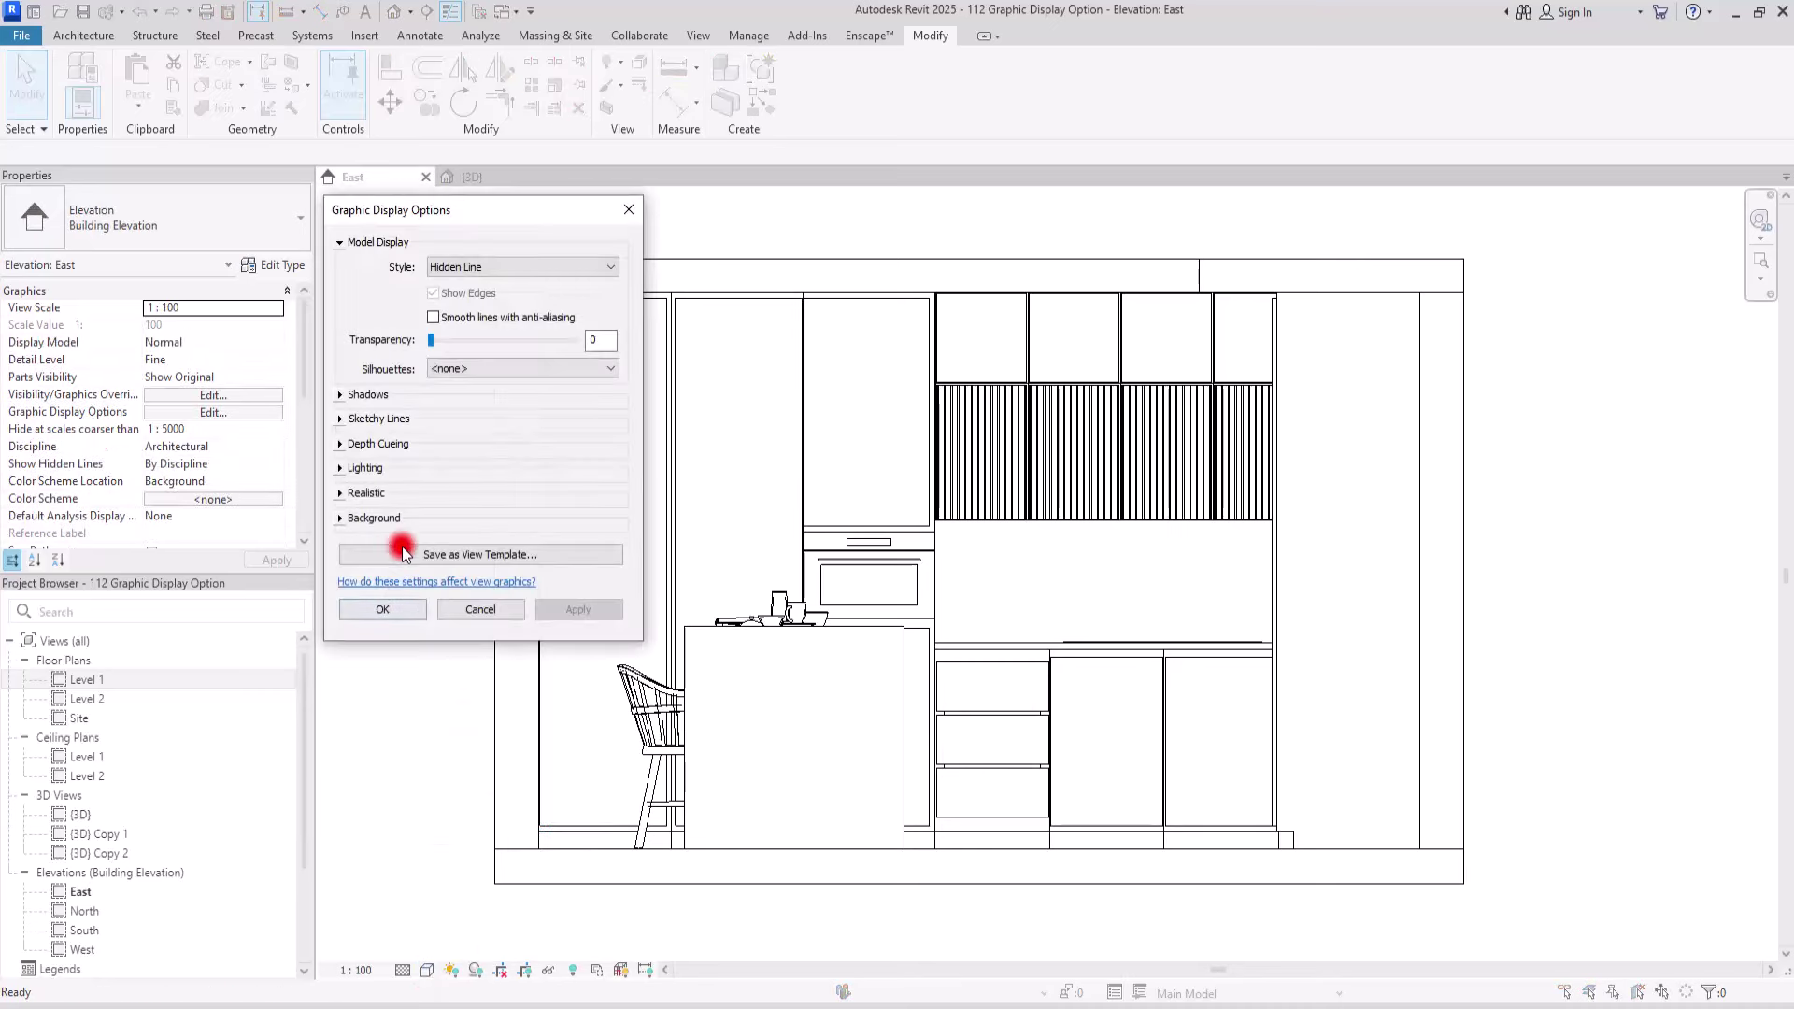
pyautogui.click(339, 444)
pyautogui.click(430, 457)
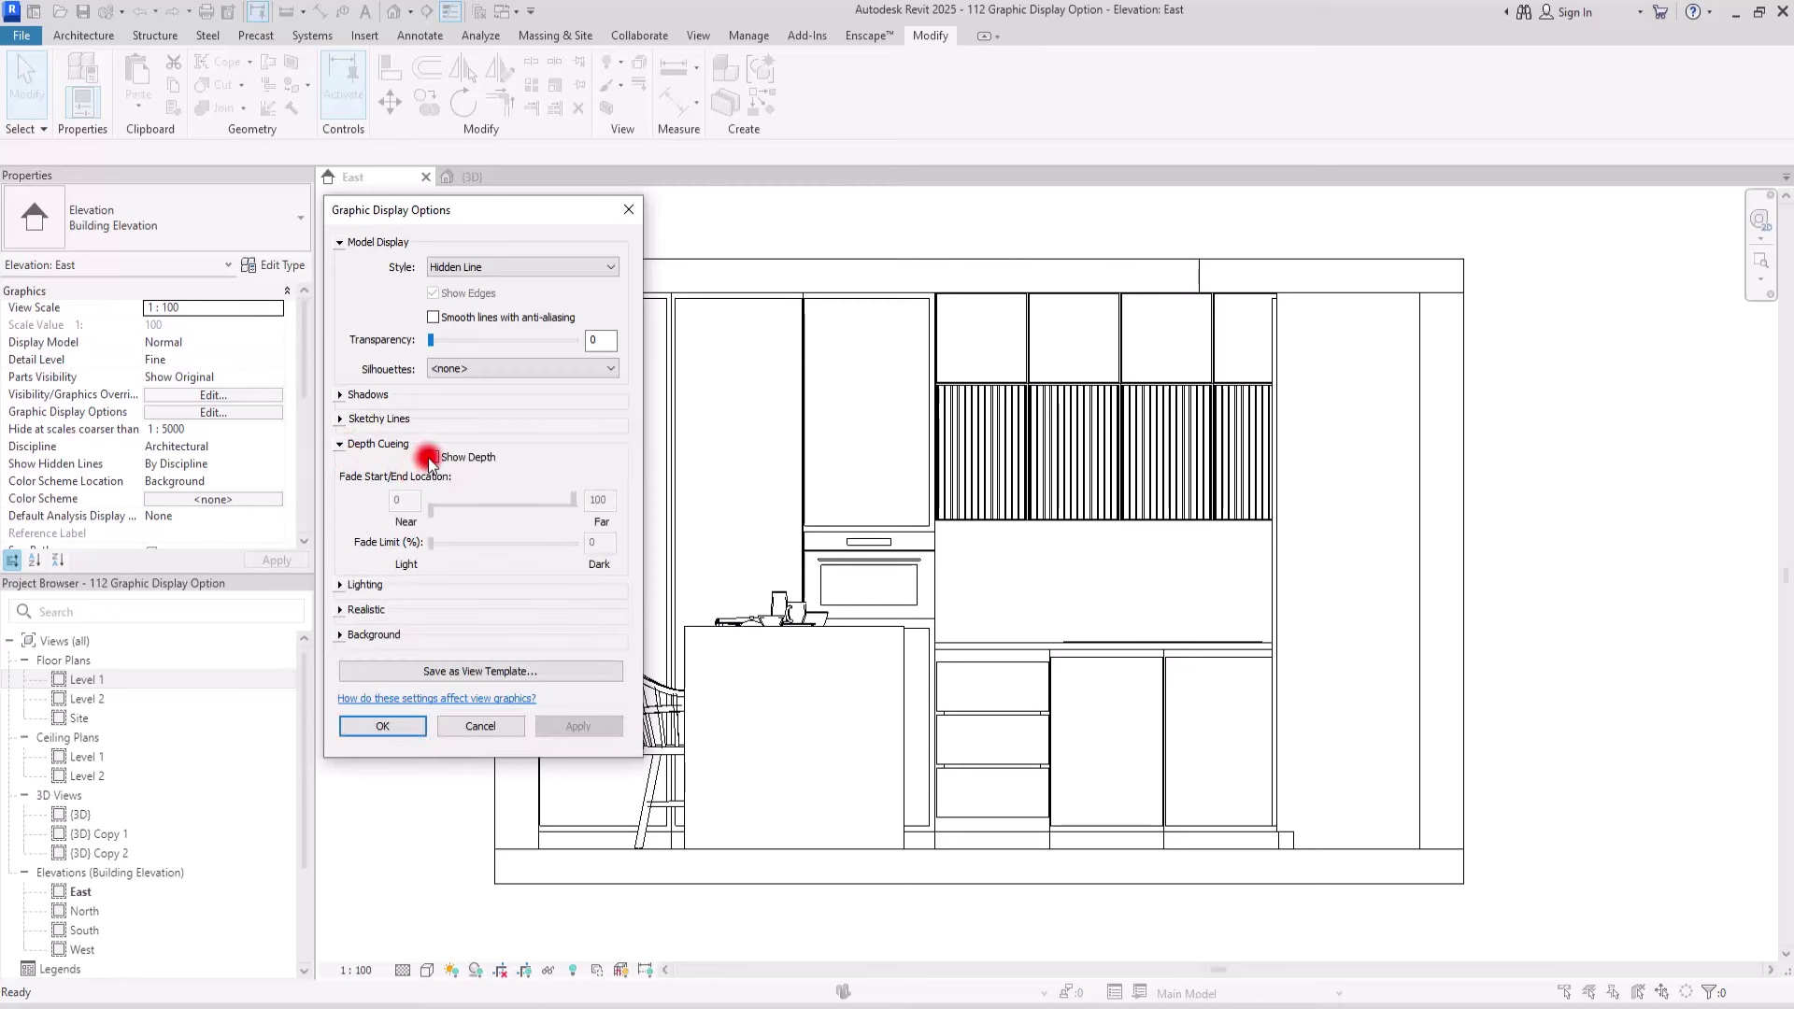
pyautogui.click(578, 727)
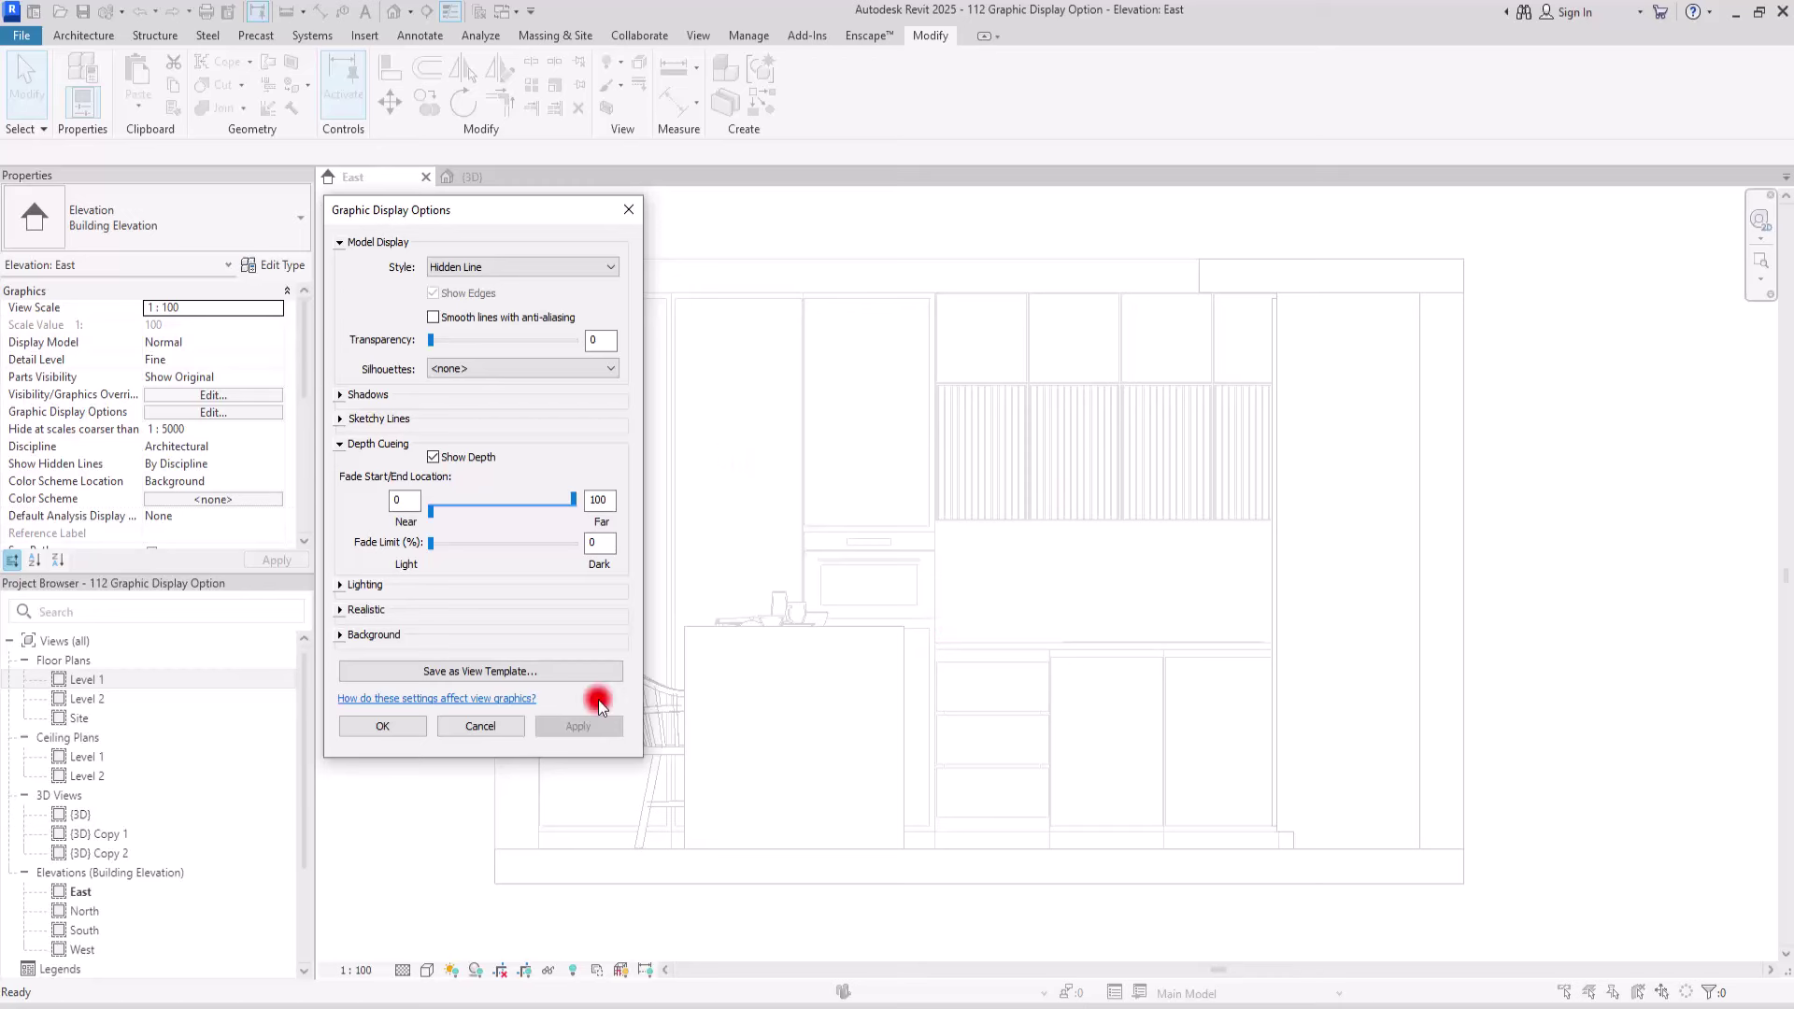
# Step: Set the depth cueing near fade start to 33, then 73
pyautogui.click(430, 507)
pyautogui.moveTo(430, 508); pyautogui.dragTo(478, 519)
pyautogui.click(610, 726)
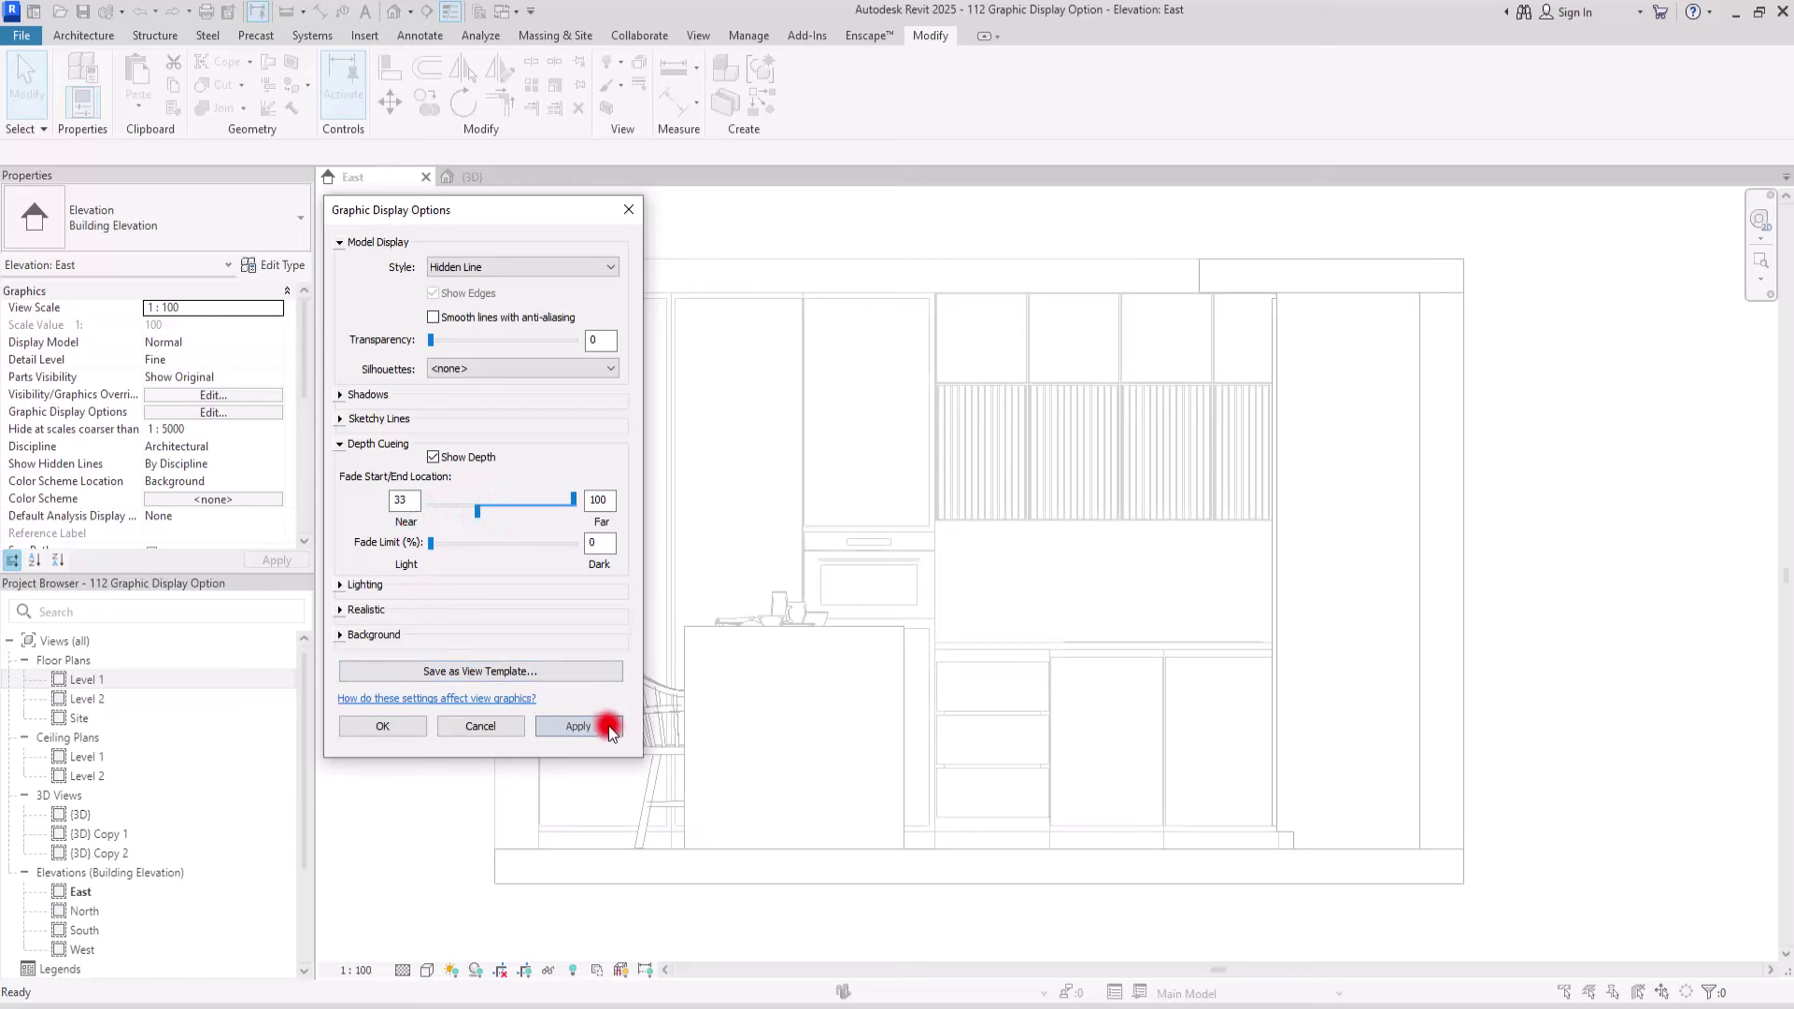
pyautogui.moveTo(474, 508); pyautogui.dragTo(535, 509)
pyautogui.click(576, 722)
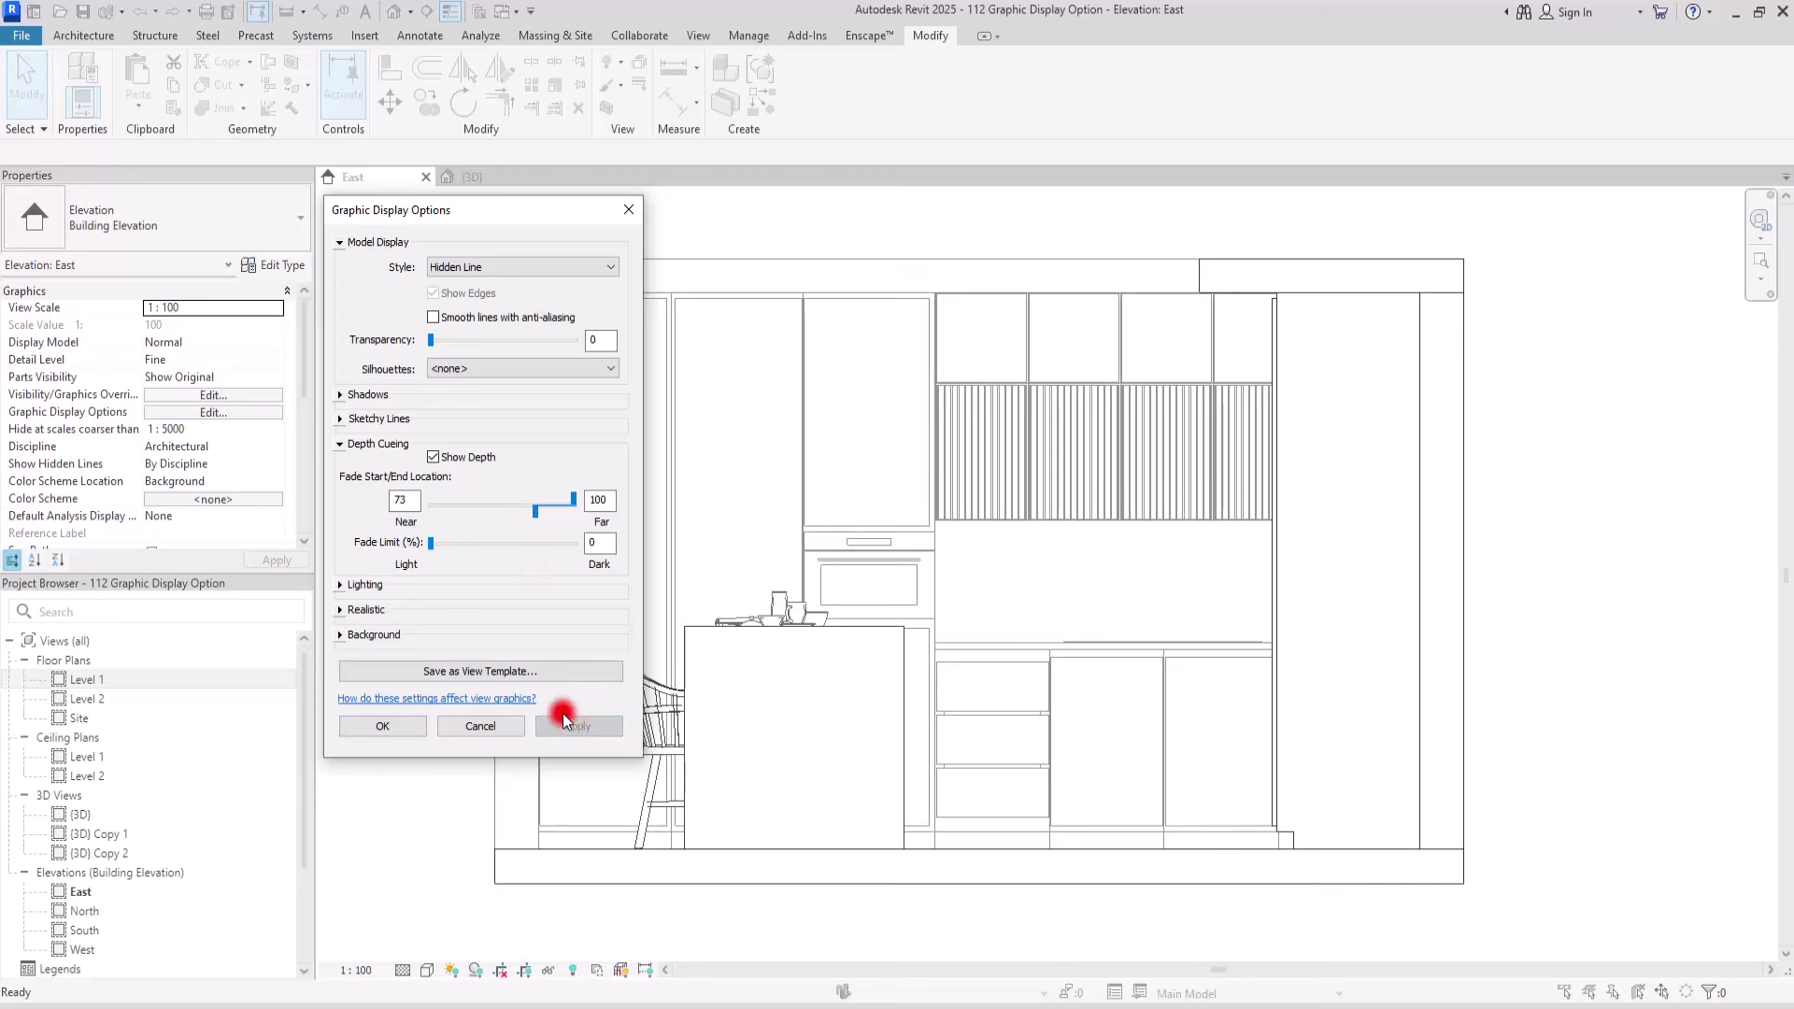
# Step: Apply fade limits of 37 and 63, reset the limit to 0, and expand Lighting
pyautogui.moveTo(430, 543); pyautogui.dragTo(483, 543)
pyautogui.click(602, 721)
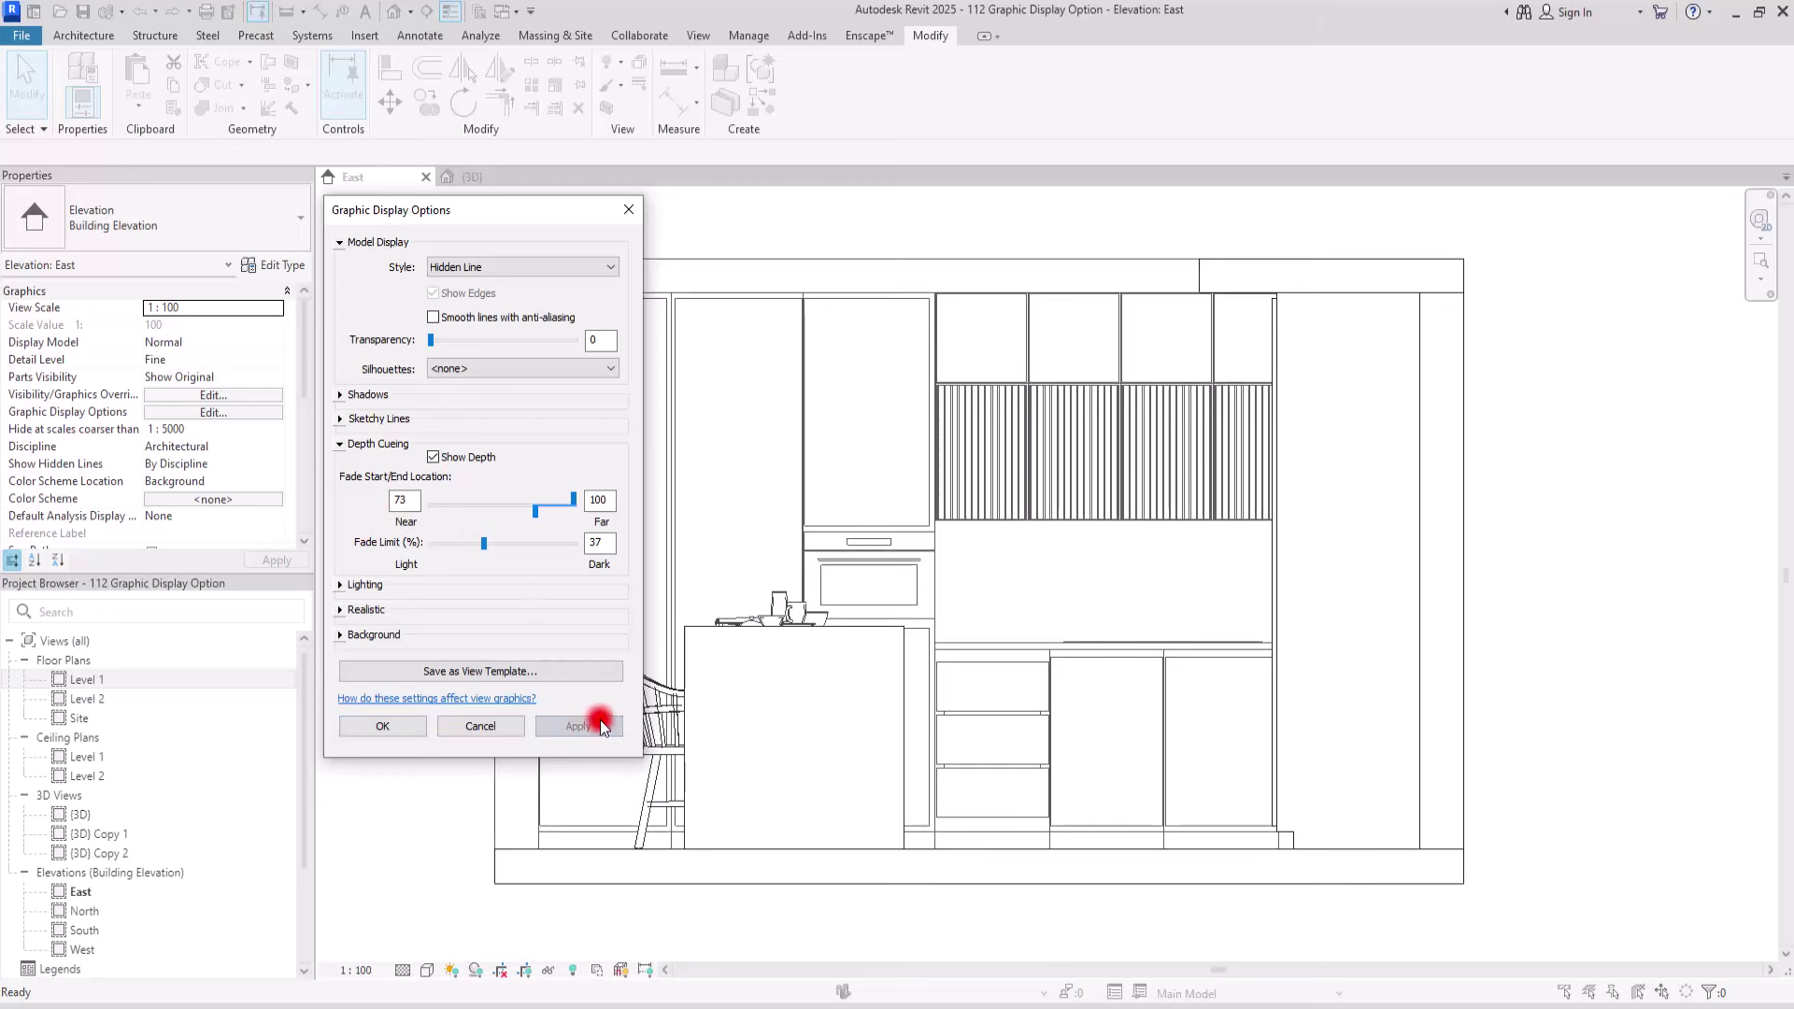
pyautogui.moveTo(484, 542); pyautogui.dragTo(521, 546)
pyautogui.click(580, 725)
pyautogui.moveTo(523, 544); pyautogui.dragTo(382, 551)
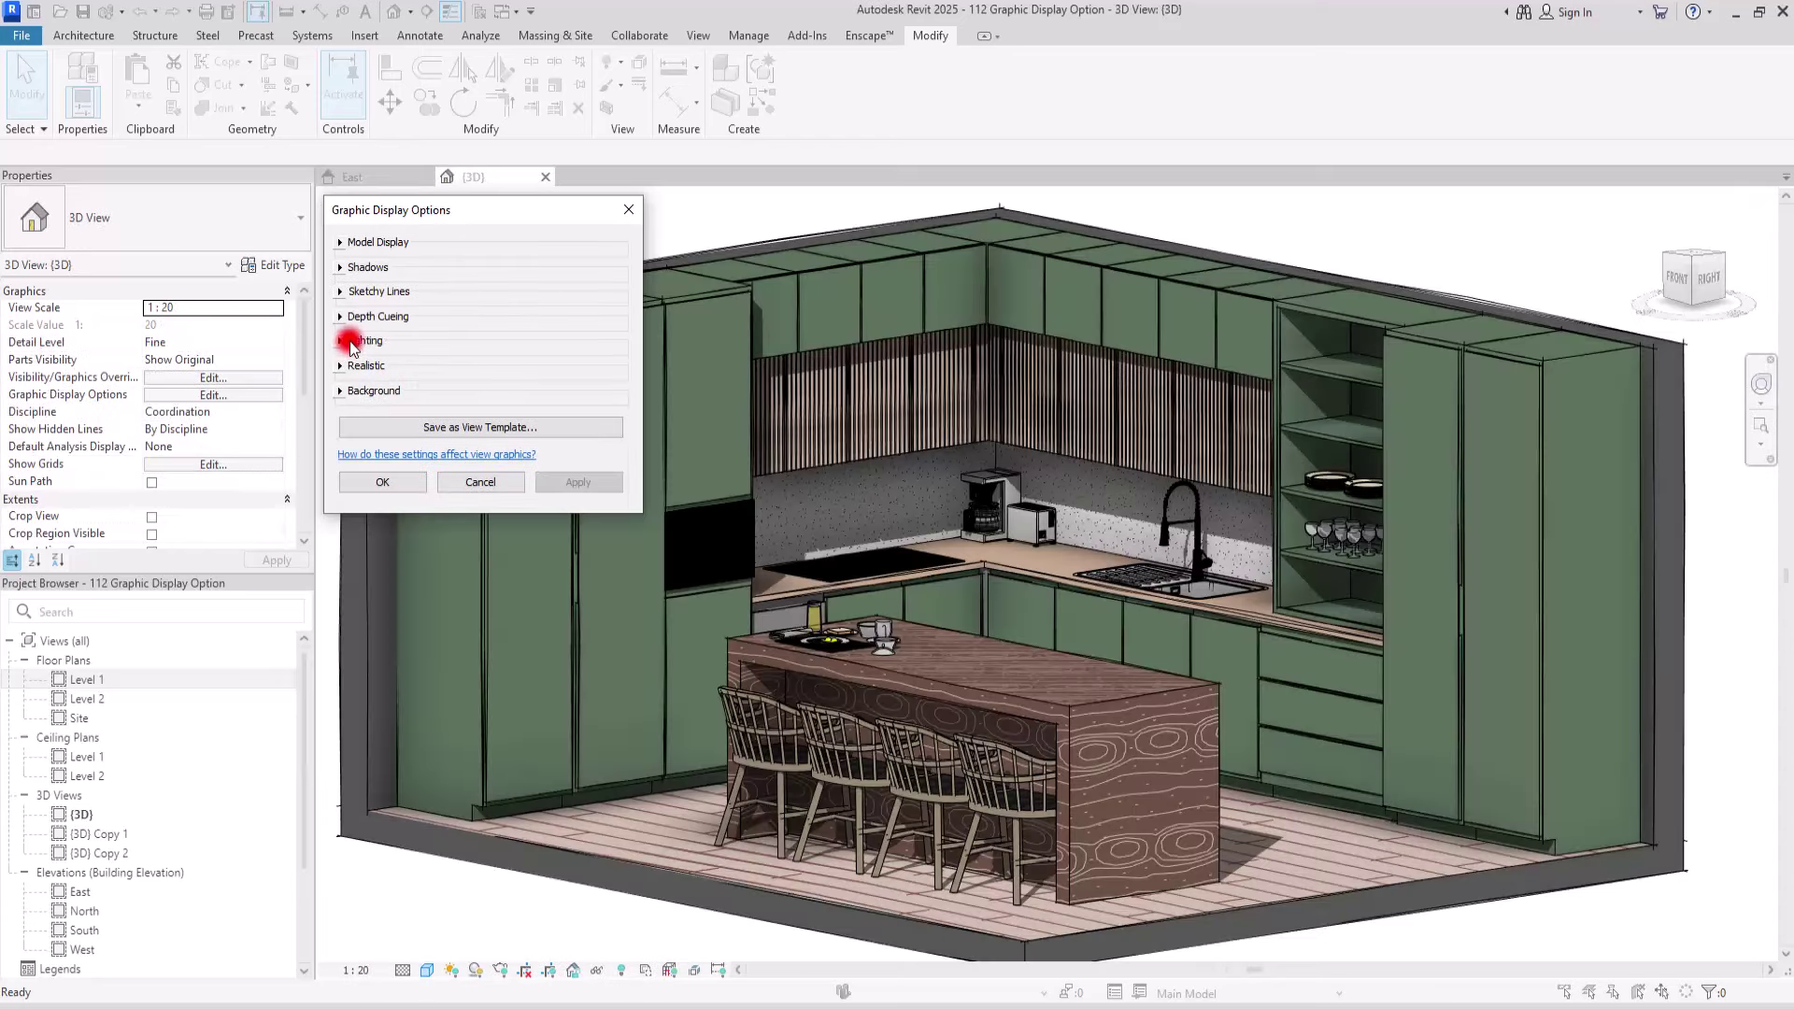
pyautogui.click(351, 342)
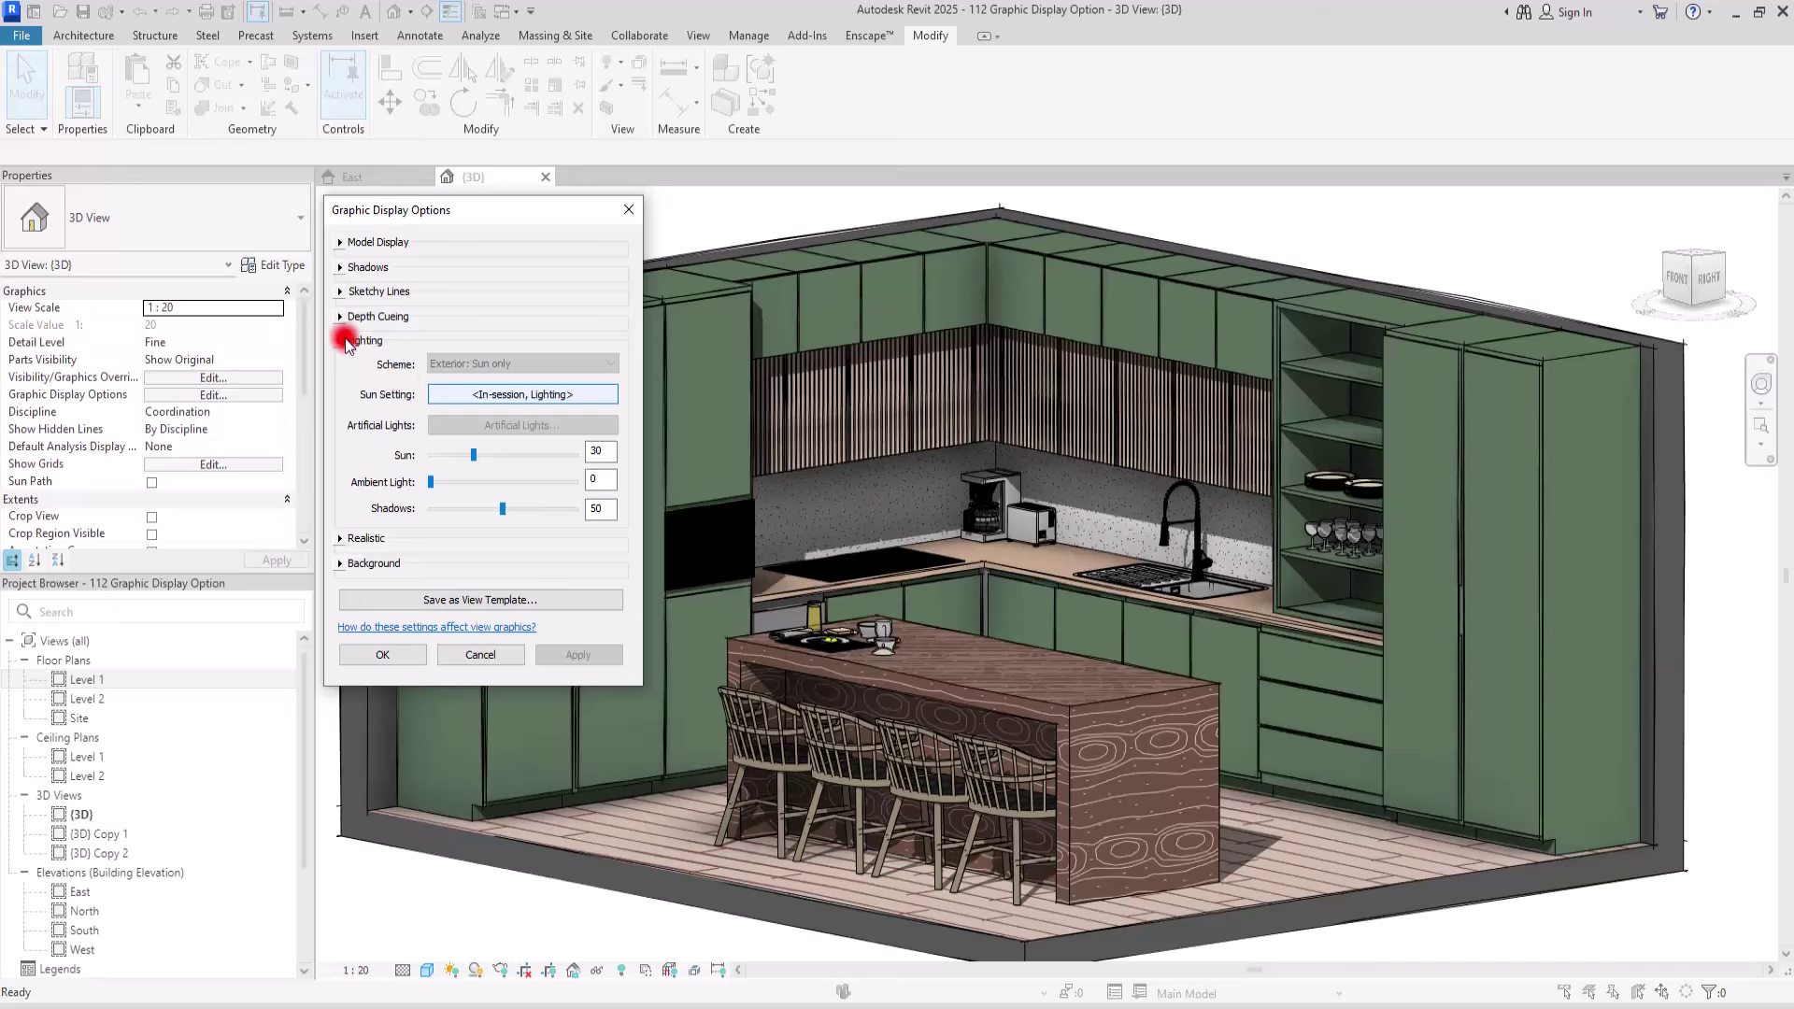
# Step: Set the Model Display style to Realistic and bring up the lighting scheme list
pyautogui.click(344, 242)
pyautogui.click(503, 268)
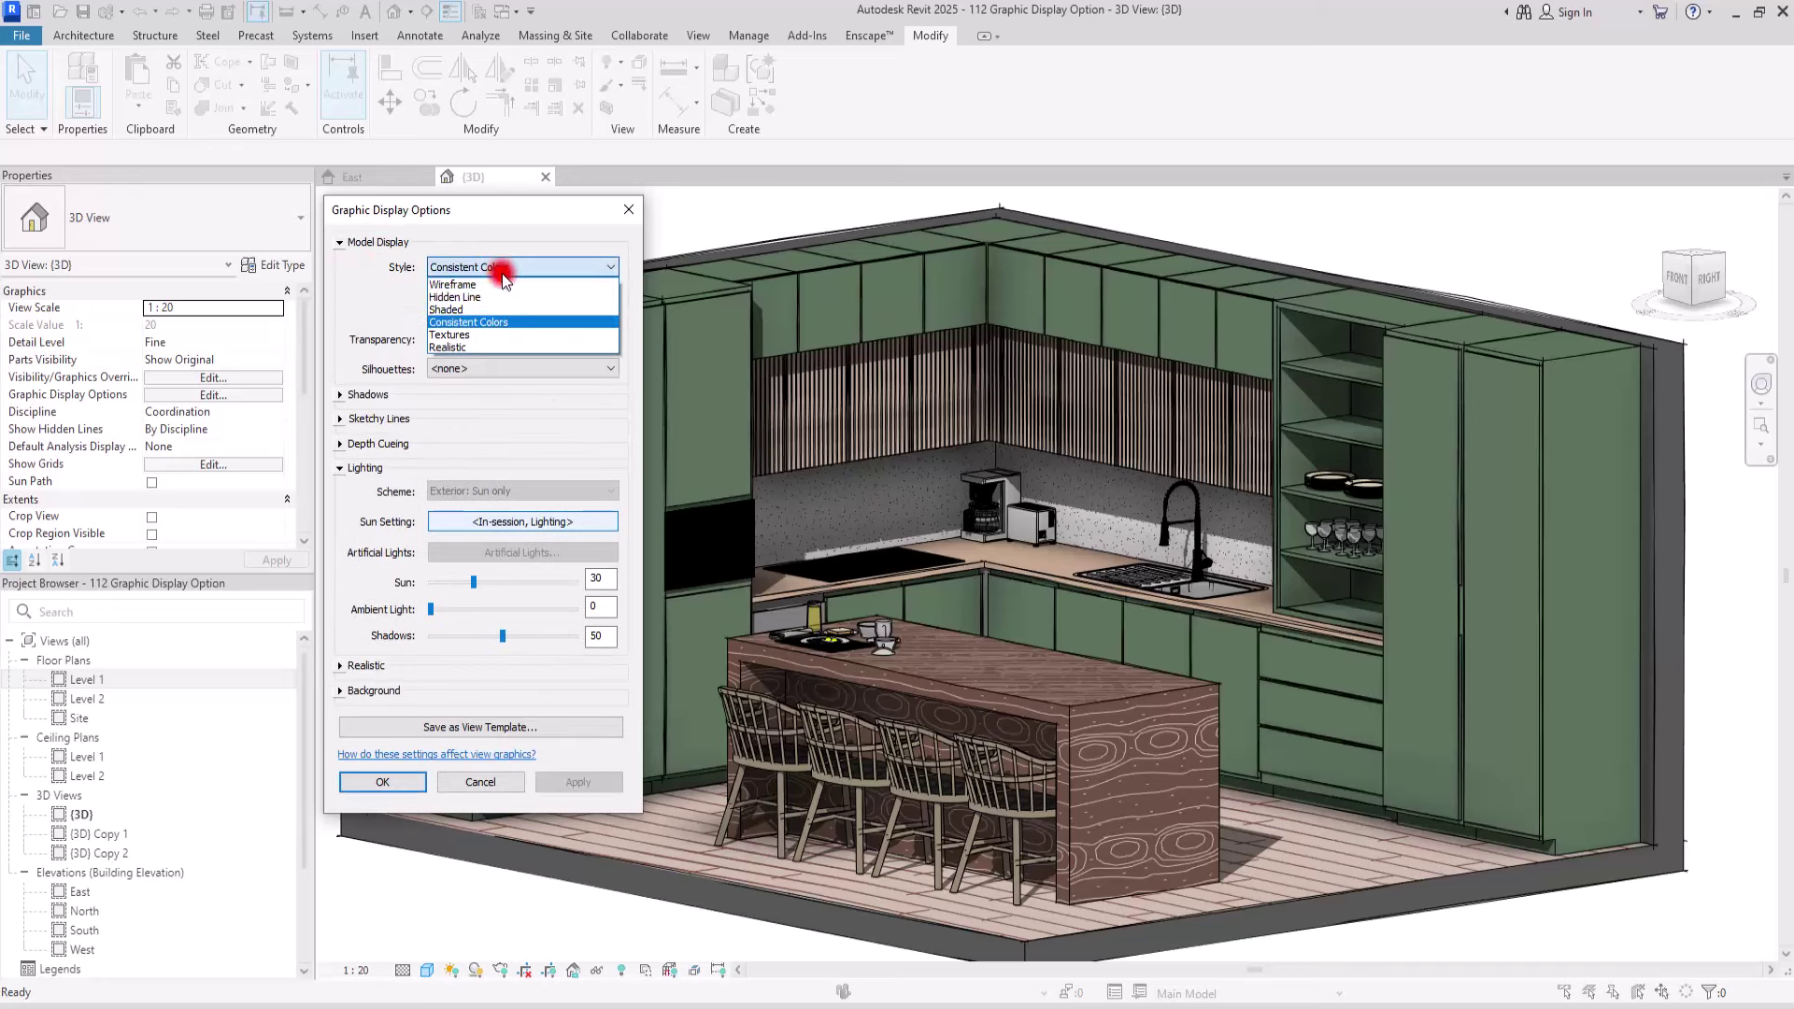
pyautogui.click(450, 348)
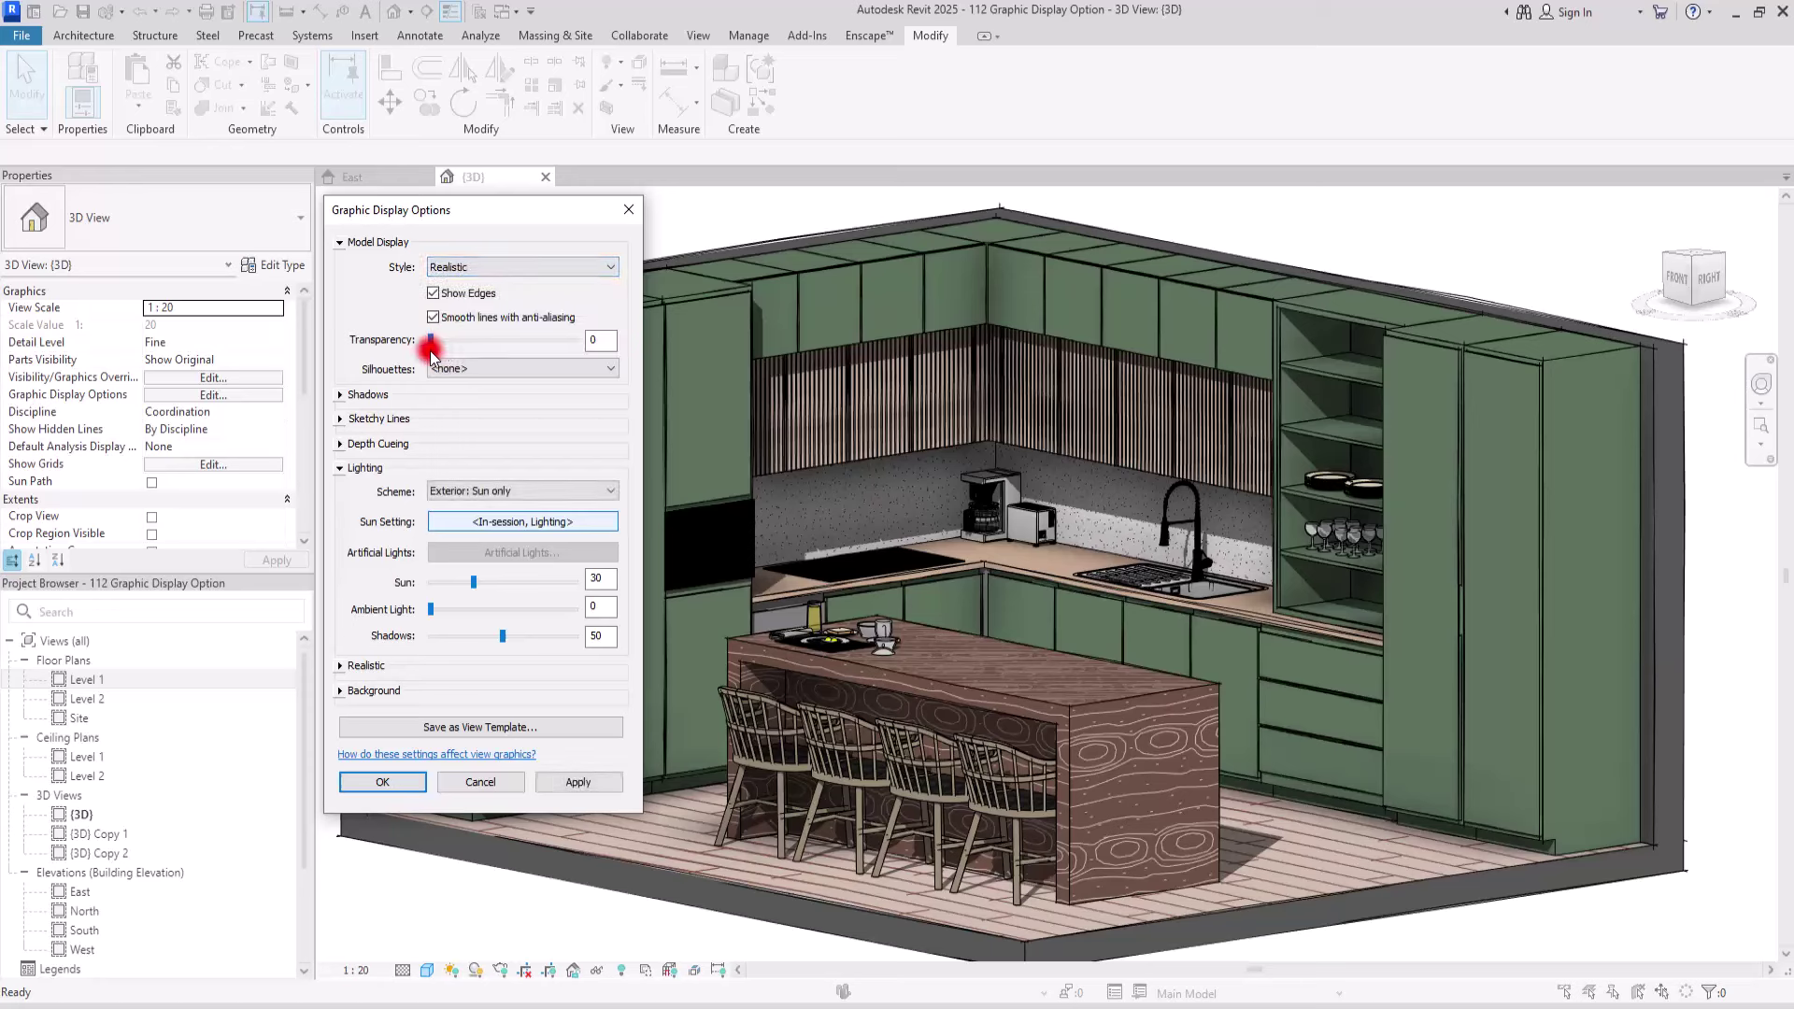
pyautogui.click(497, 489)
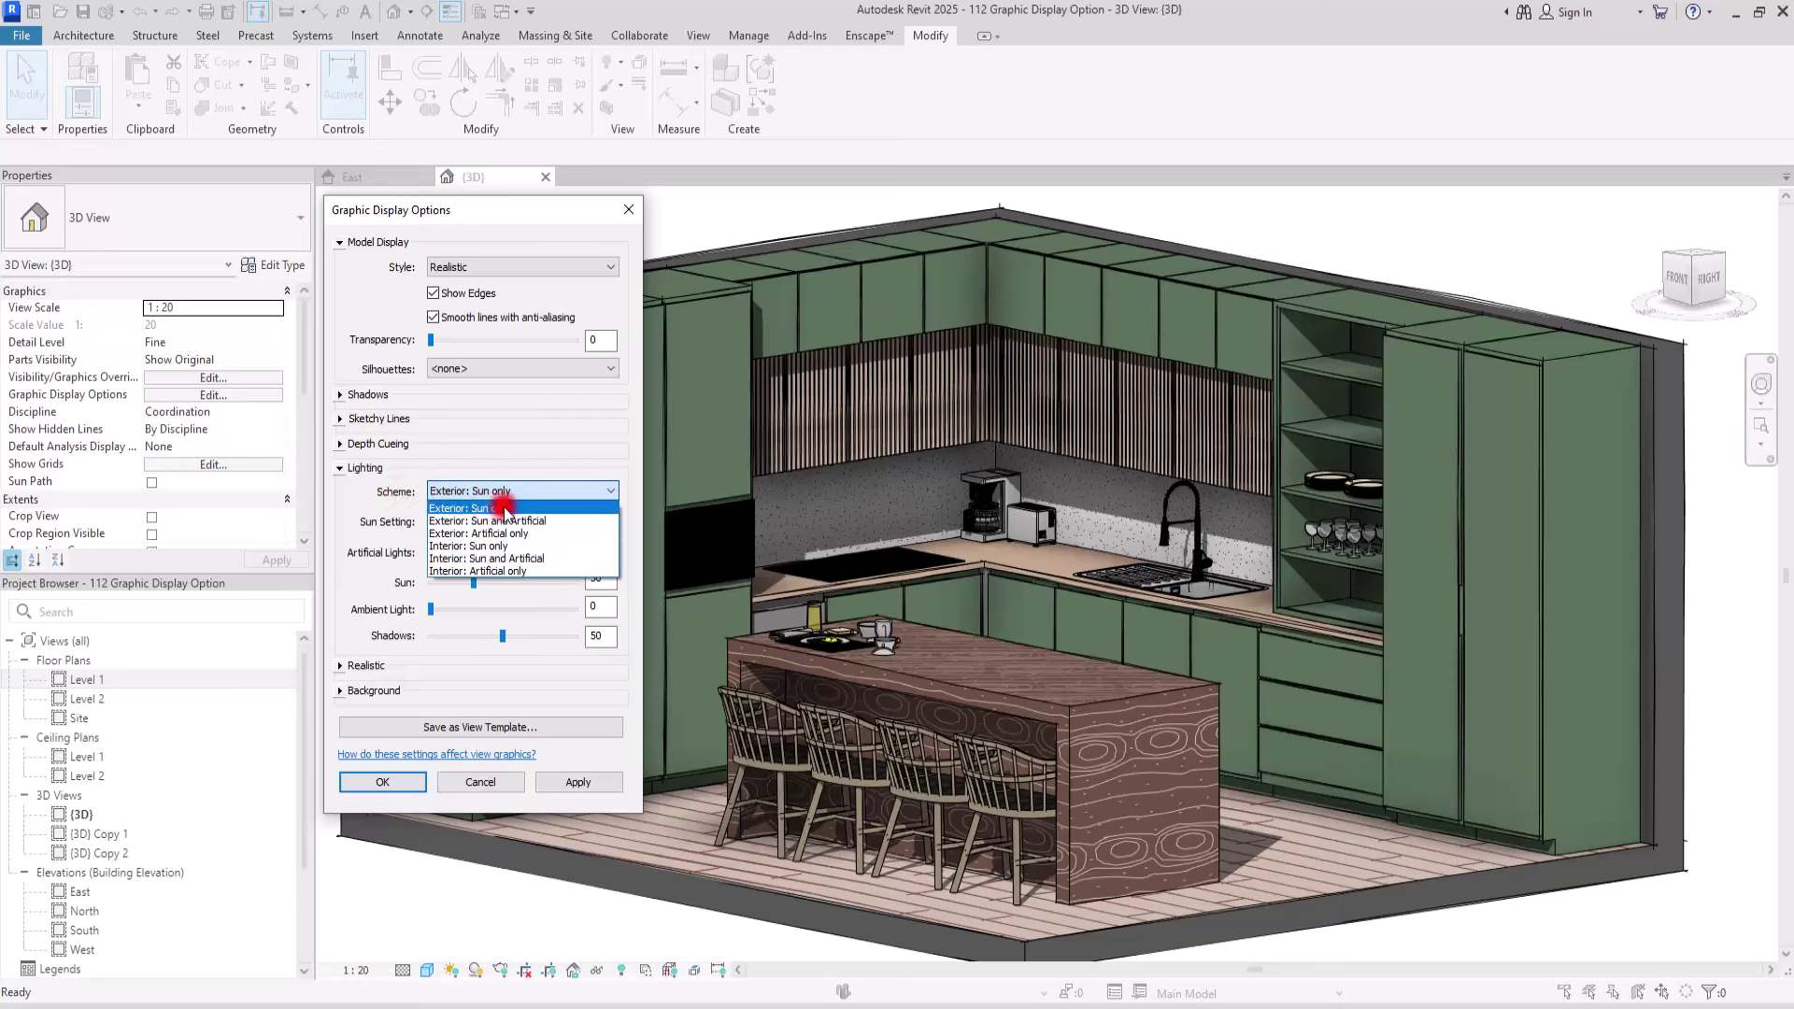
# Step: Try the Exterior: Artificial only lighting scheme and review its Artificial Lights
pyautogui.click(552, 533)
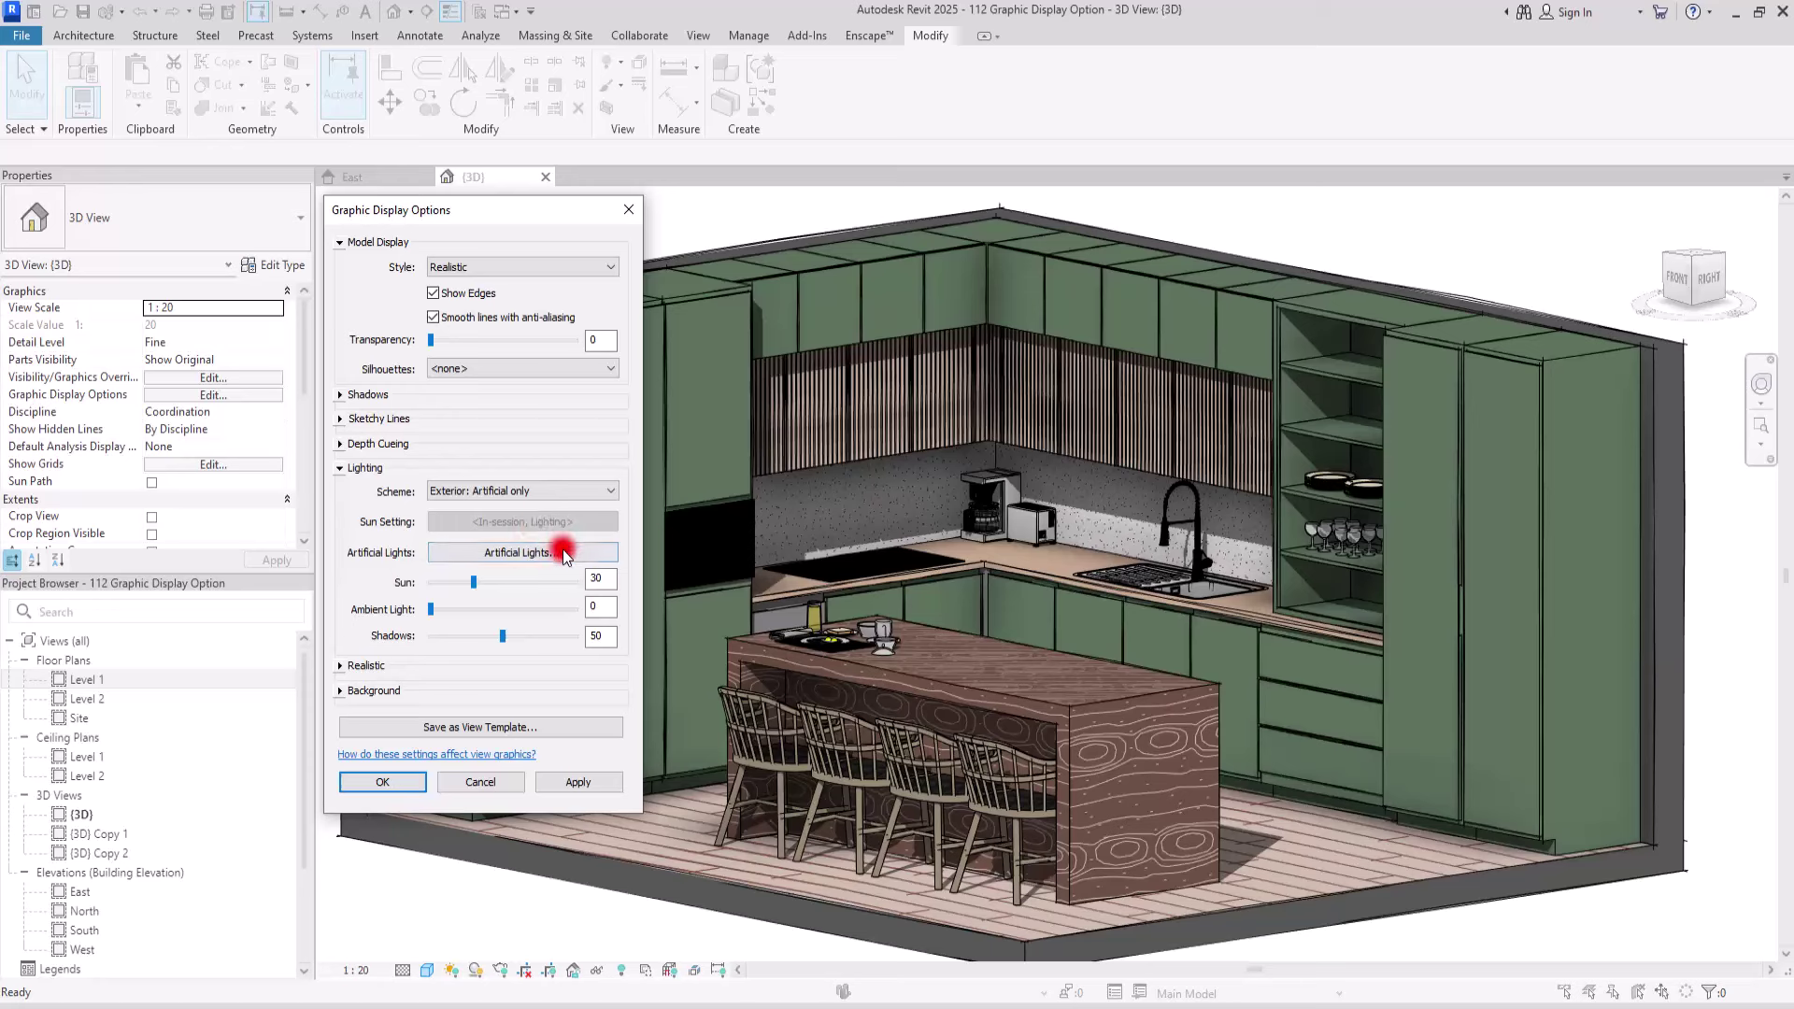
pyautogui.click(540, 552)
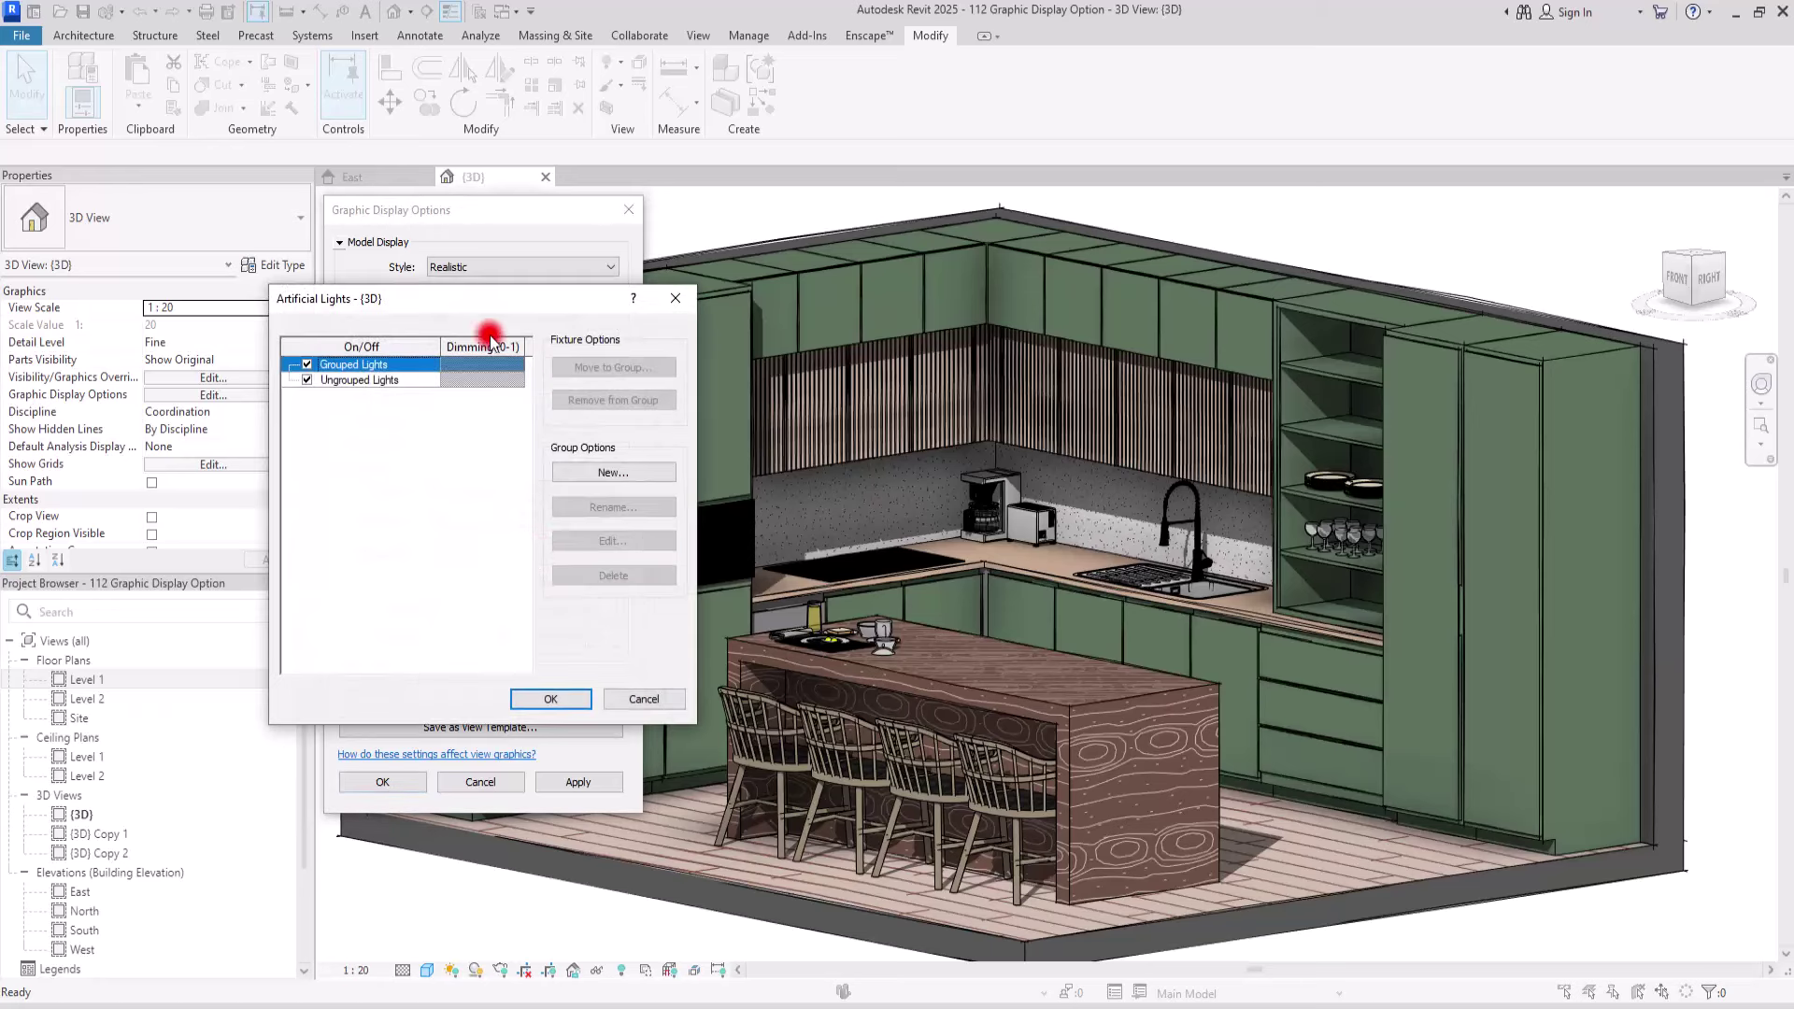
pyautogui.click(676, 299)
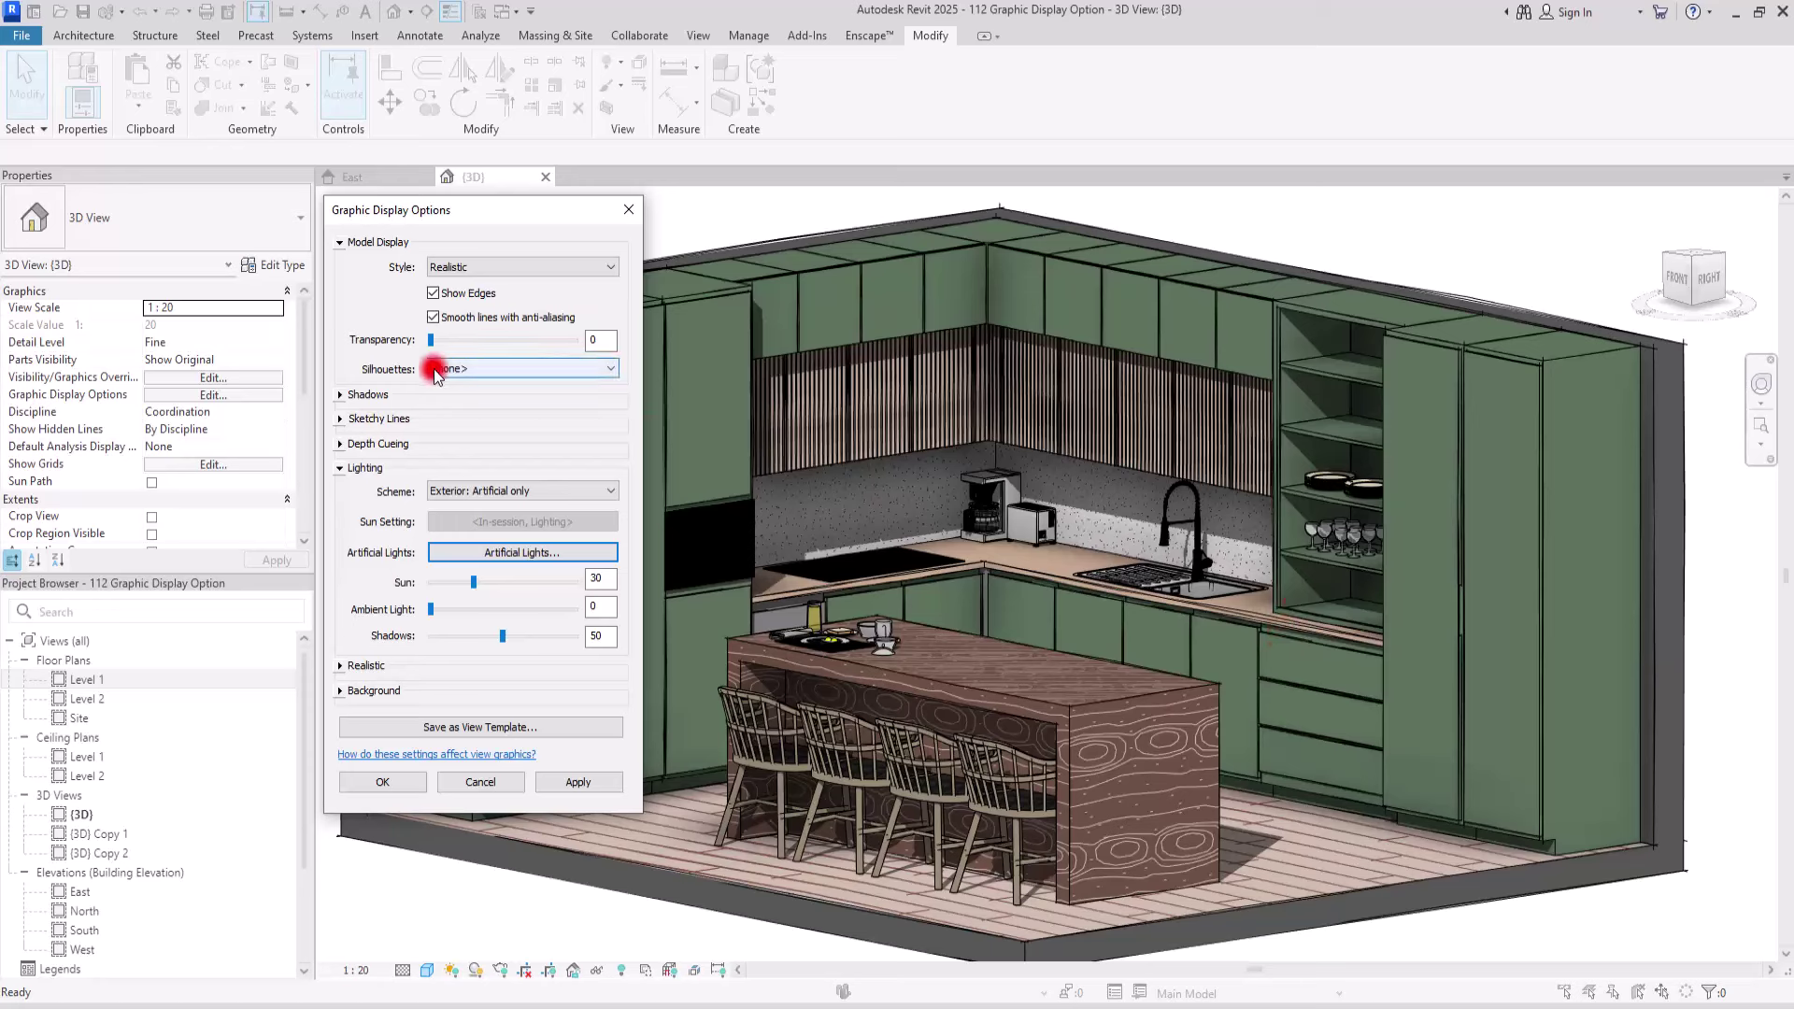
# Step: Leave the lighting scheme as is and set the display style back to Consistent Colors
pyautogui.click(580, 499)
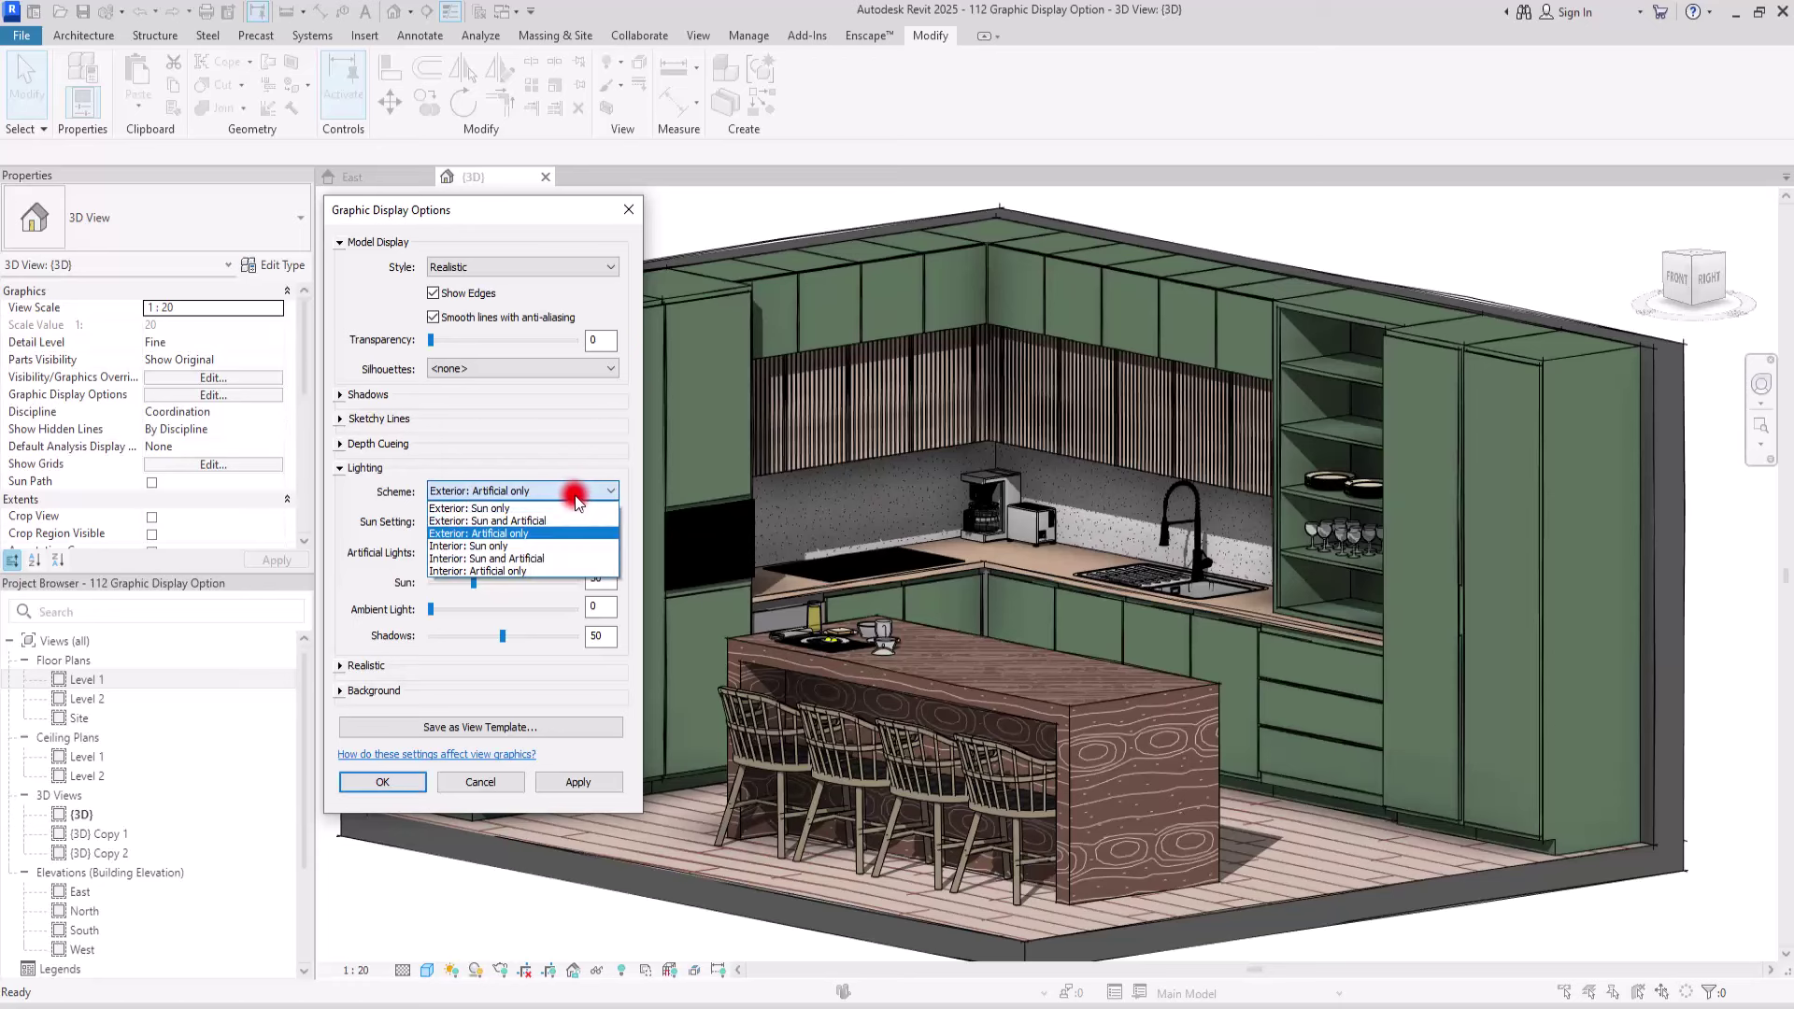
pyautogui.click(529, 268)
pyautogui.click(529, 267)
pyautogui.click(512, 323)
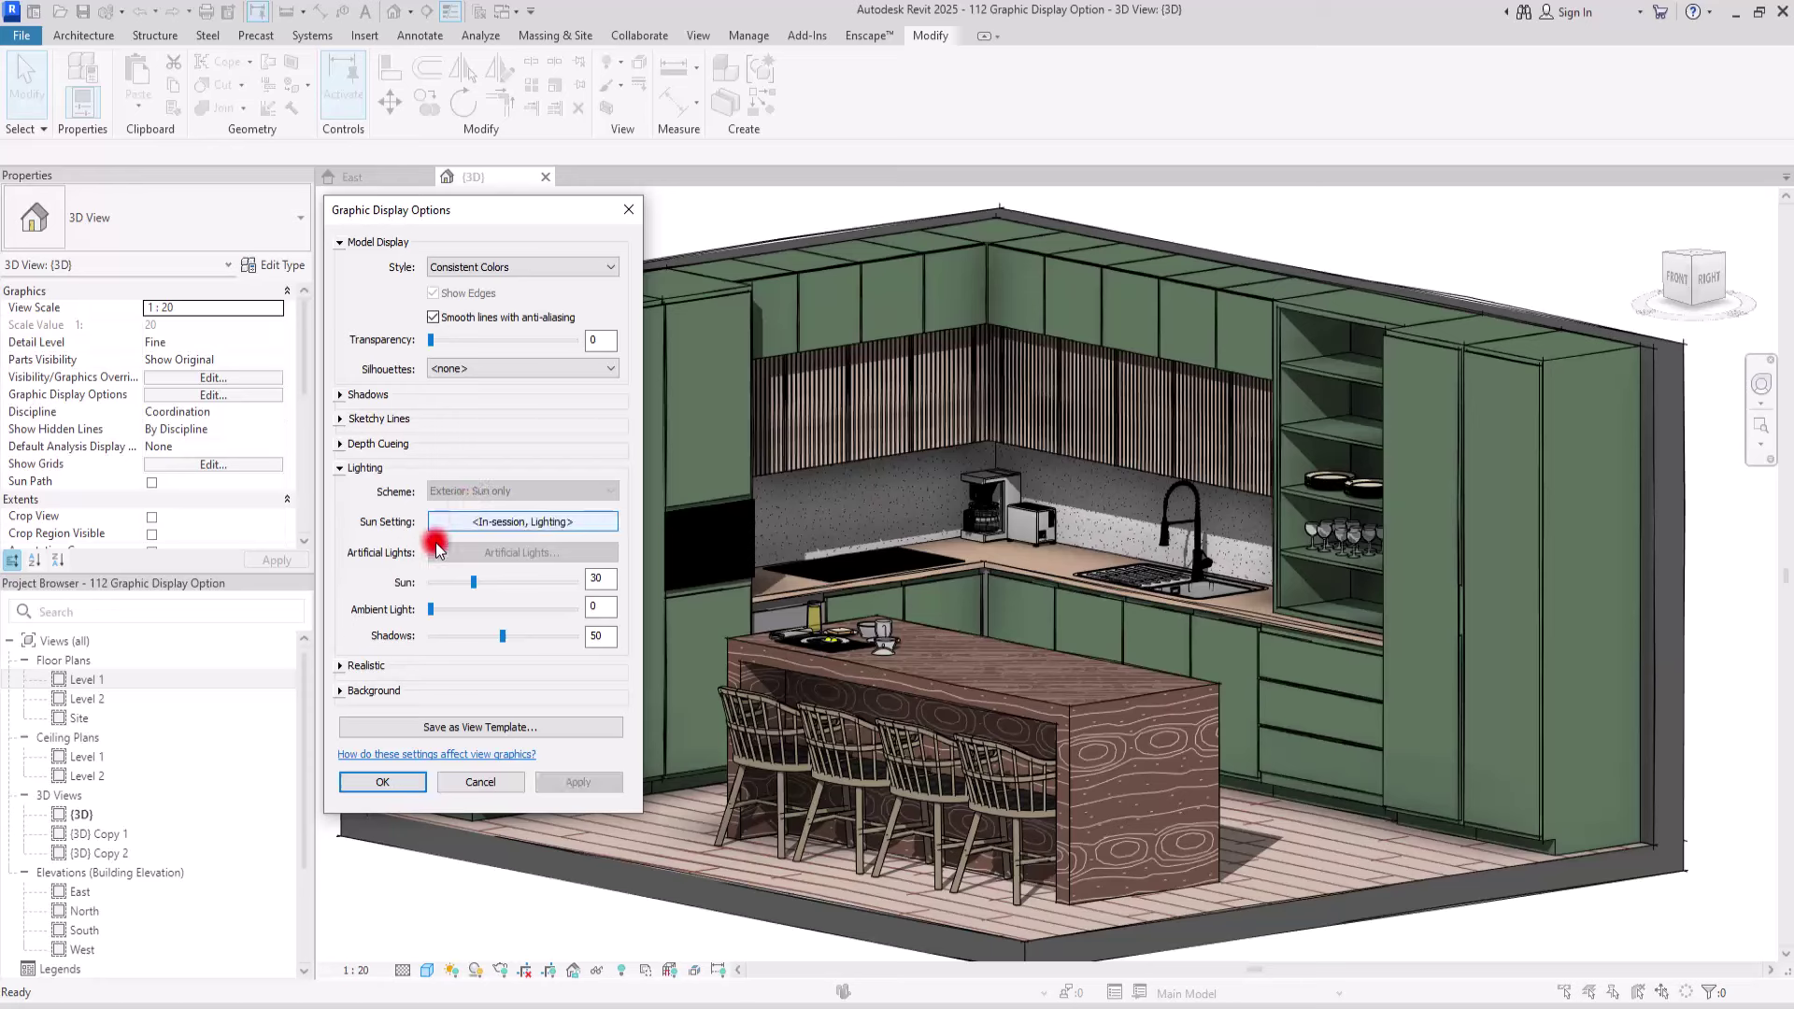
# Step: Apply the Sunlight from Top Left preset in Sun Settings
pyautogui.click(491, 523)
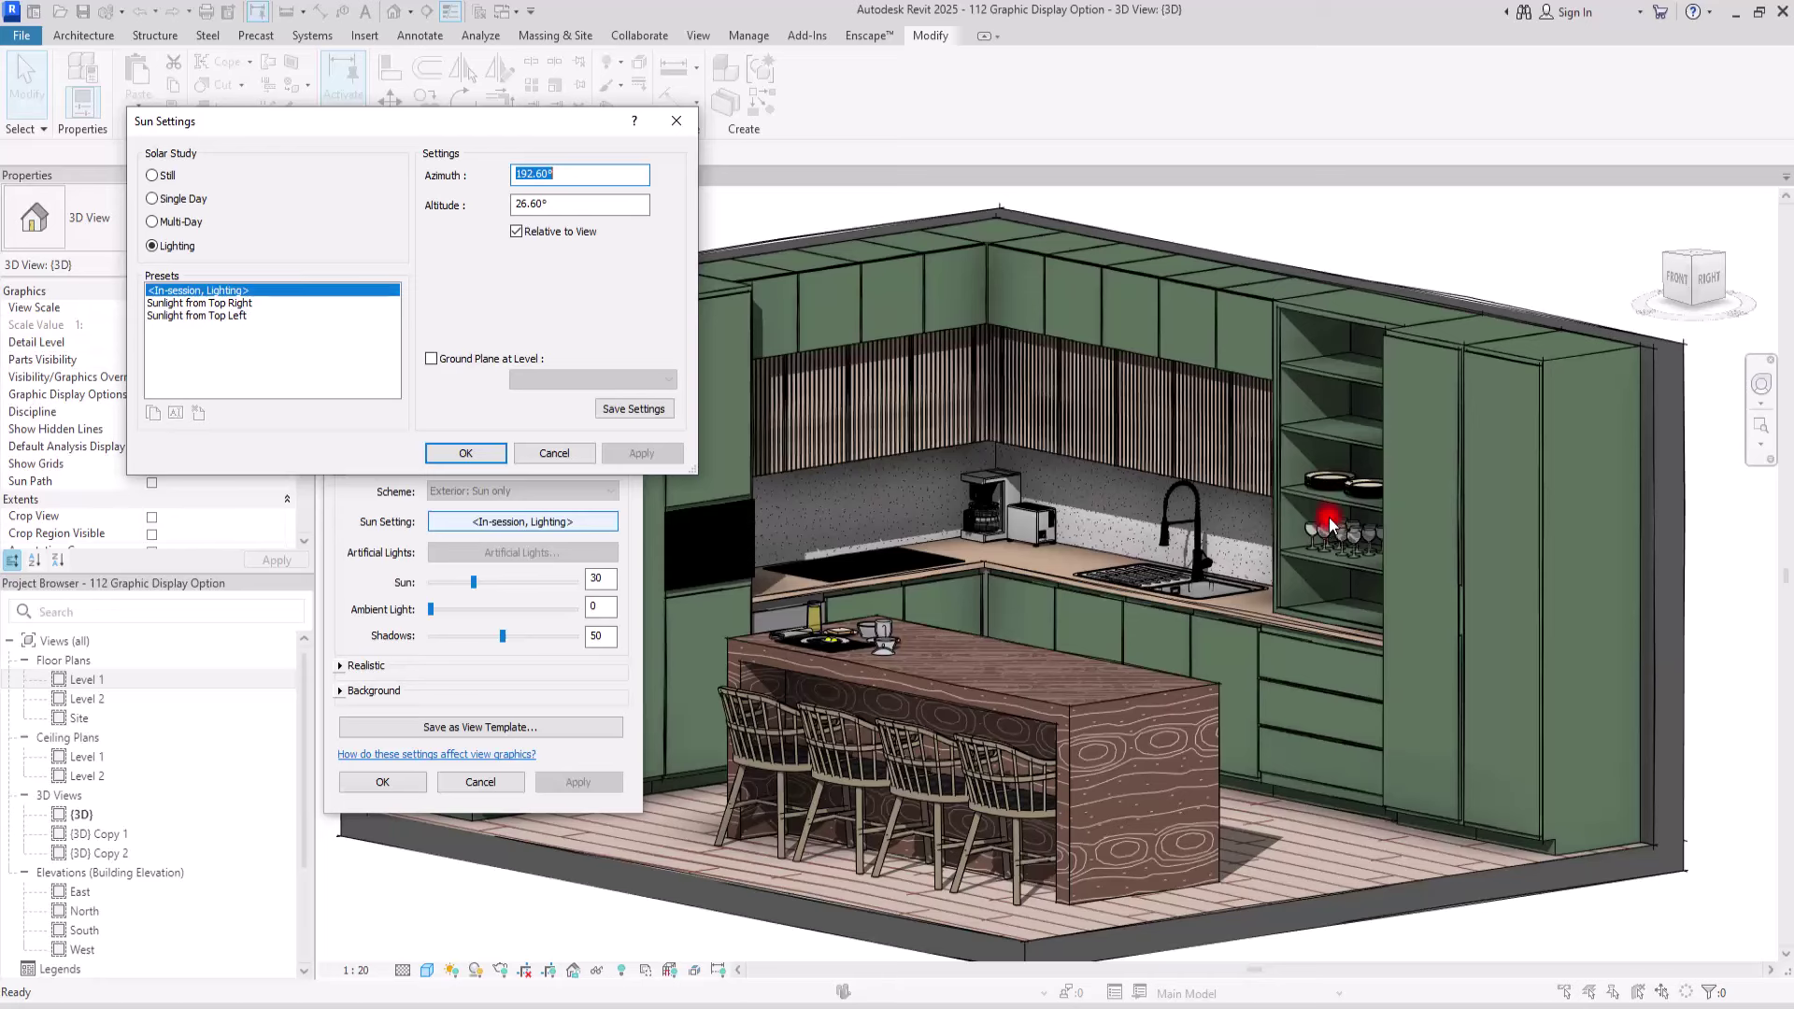
pyautogui.click(216, 315)
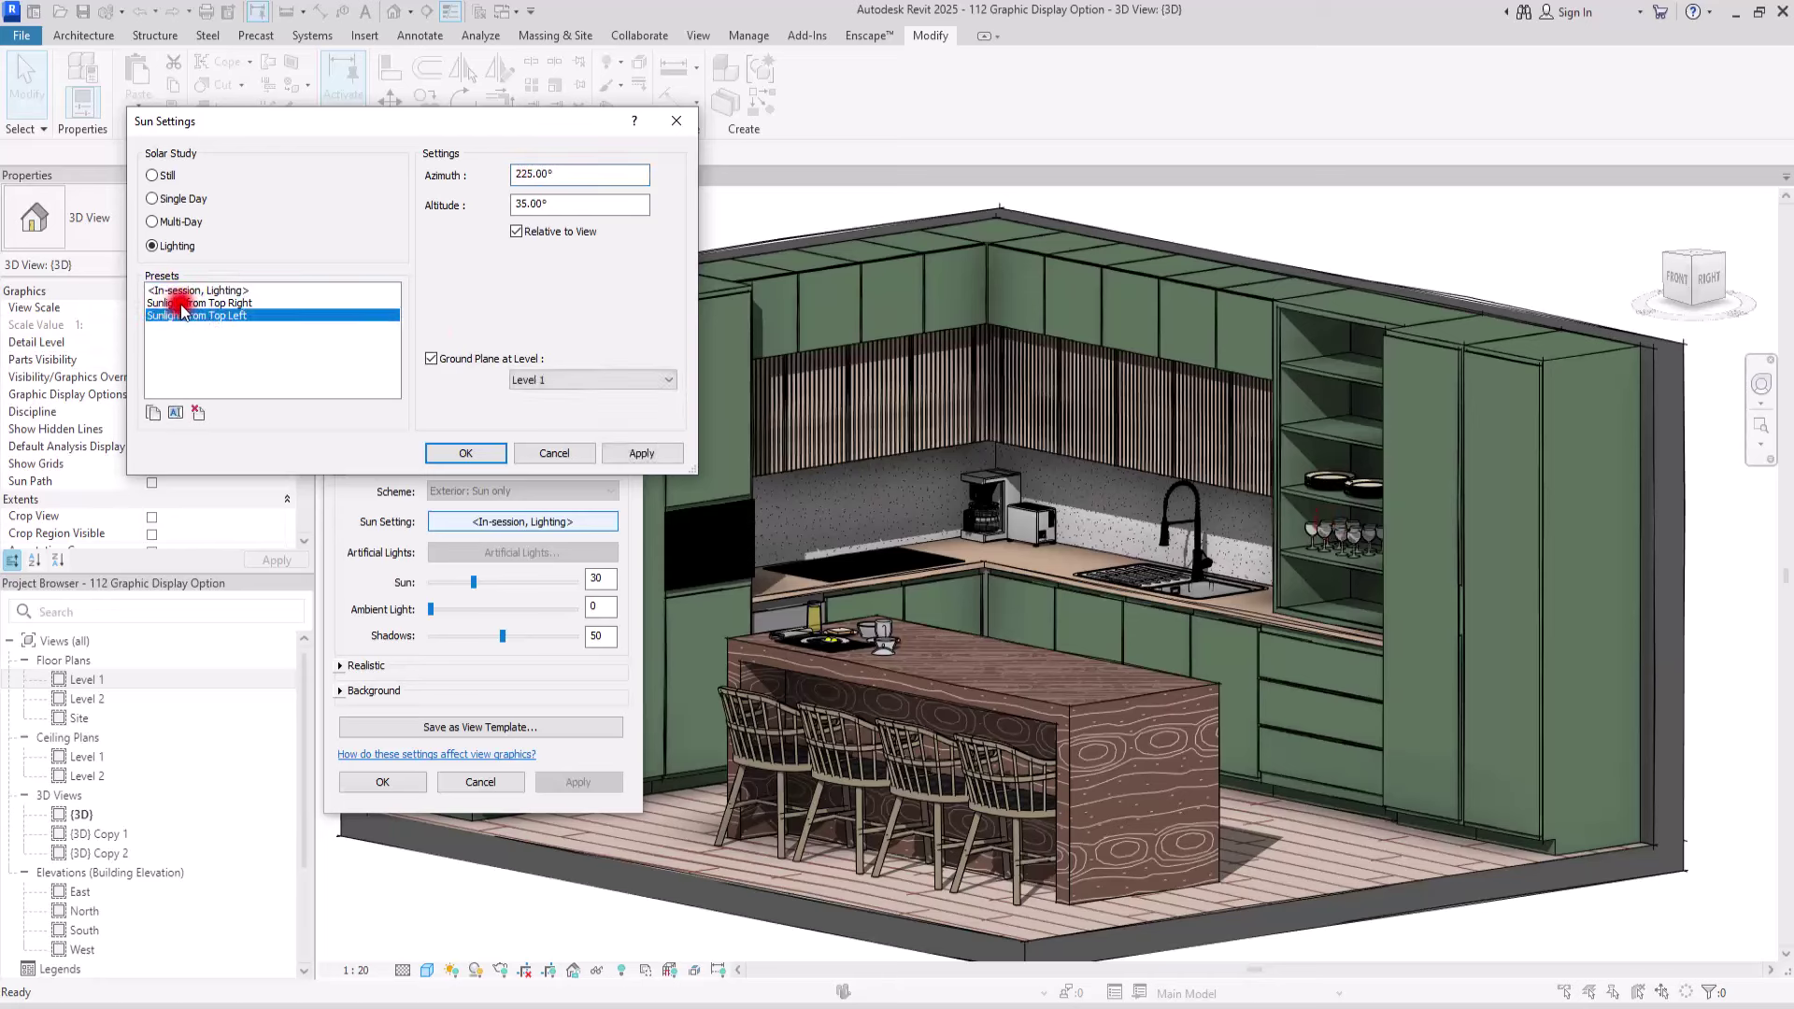
pyautogui.click(625, 450)
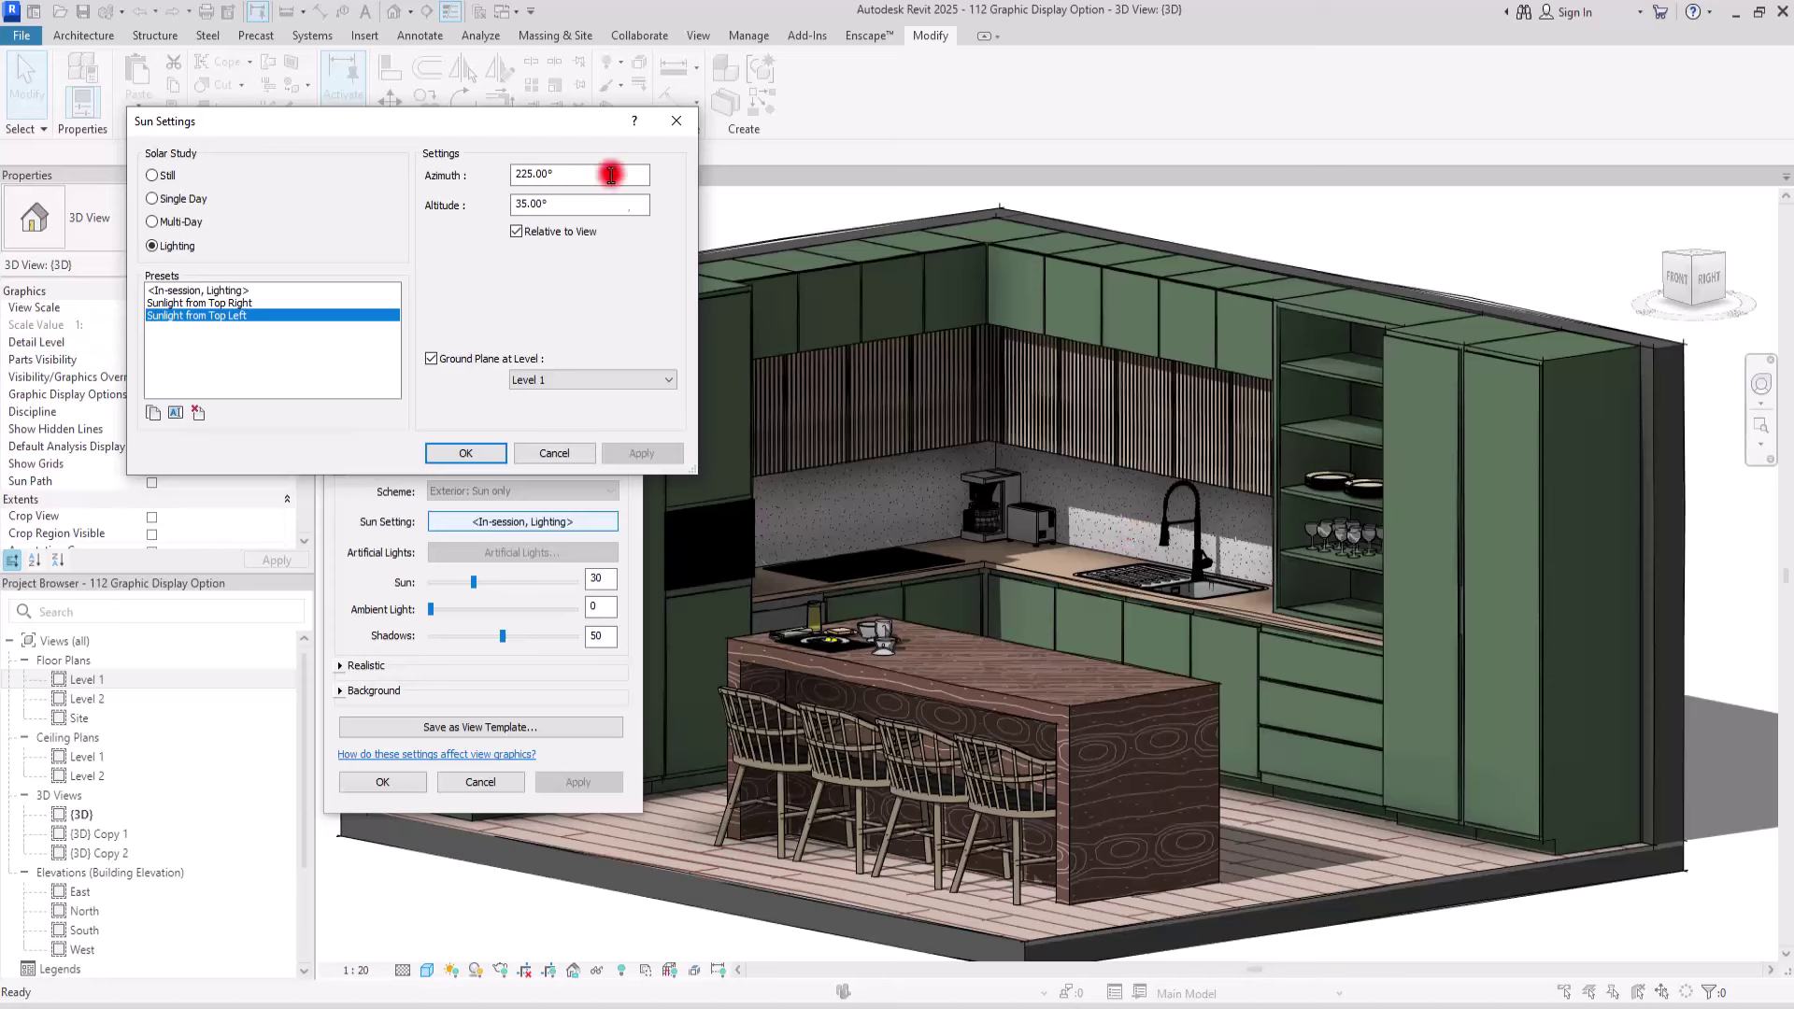
# Step: Try Multi-Day, then apply Single Day Winter Solstice Solar Study and confirm with OK
pyautogui.click(152, 221)
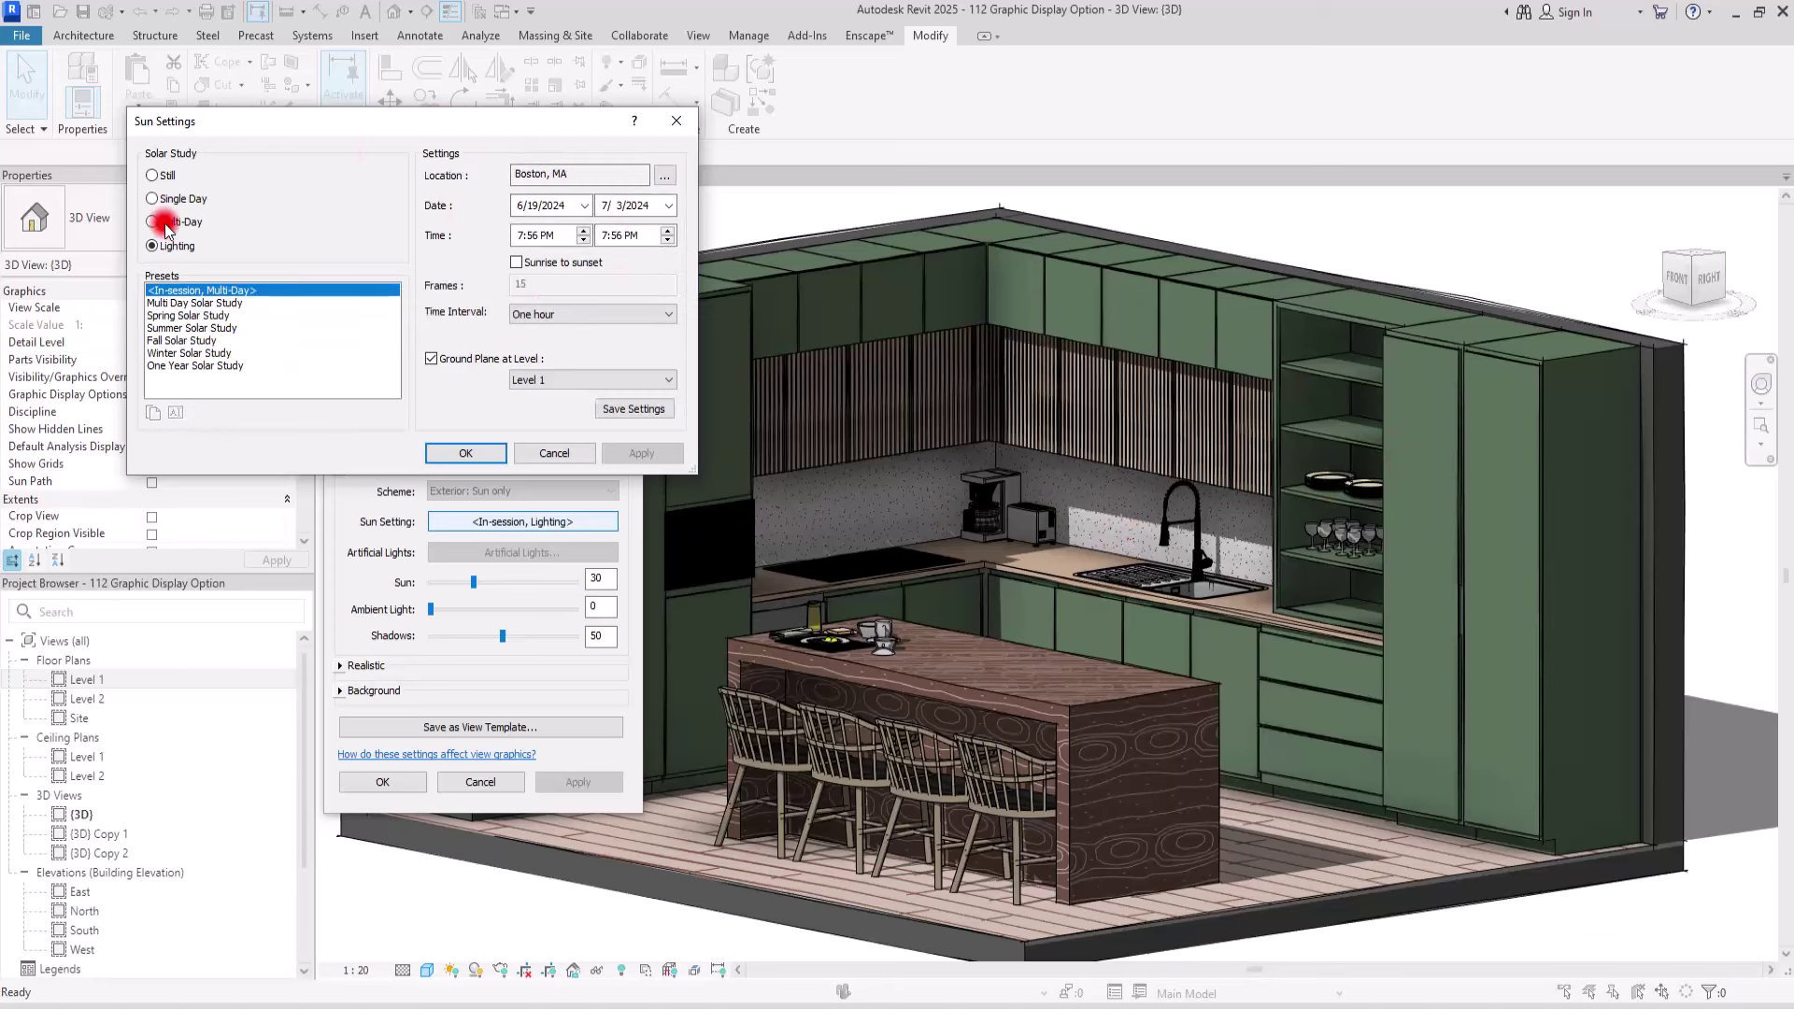
pyautogui.click(192, 315)
pyautogui.click(645, 454)
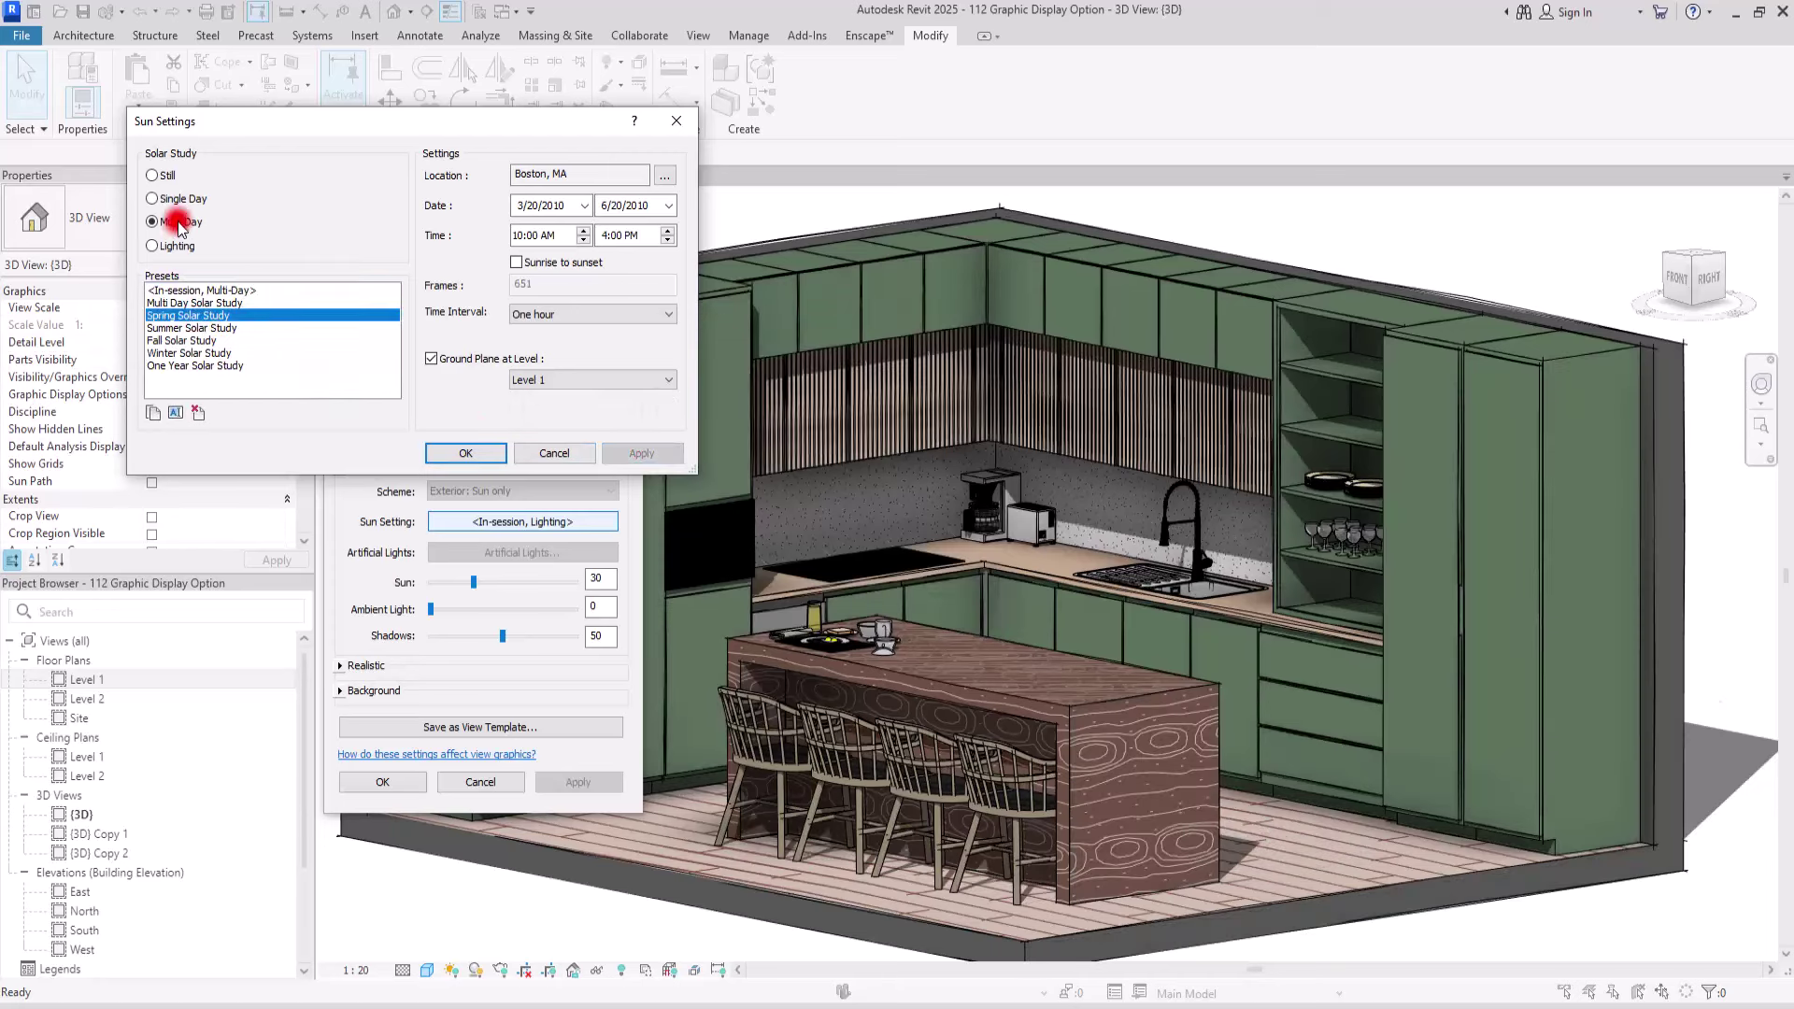
pyautogui.click(152, 198)
pyautogui.click(206, 329)
pyautogui.click(654, 454)
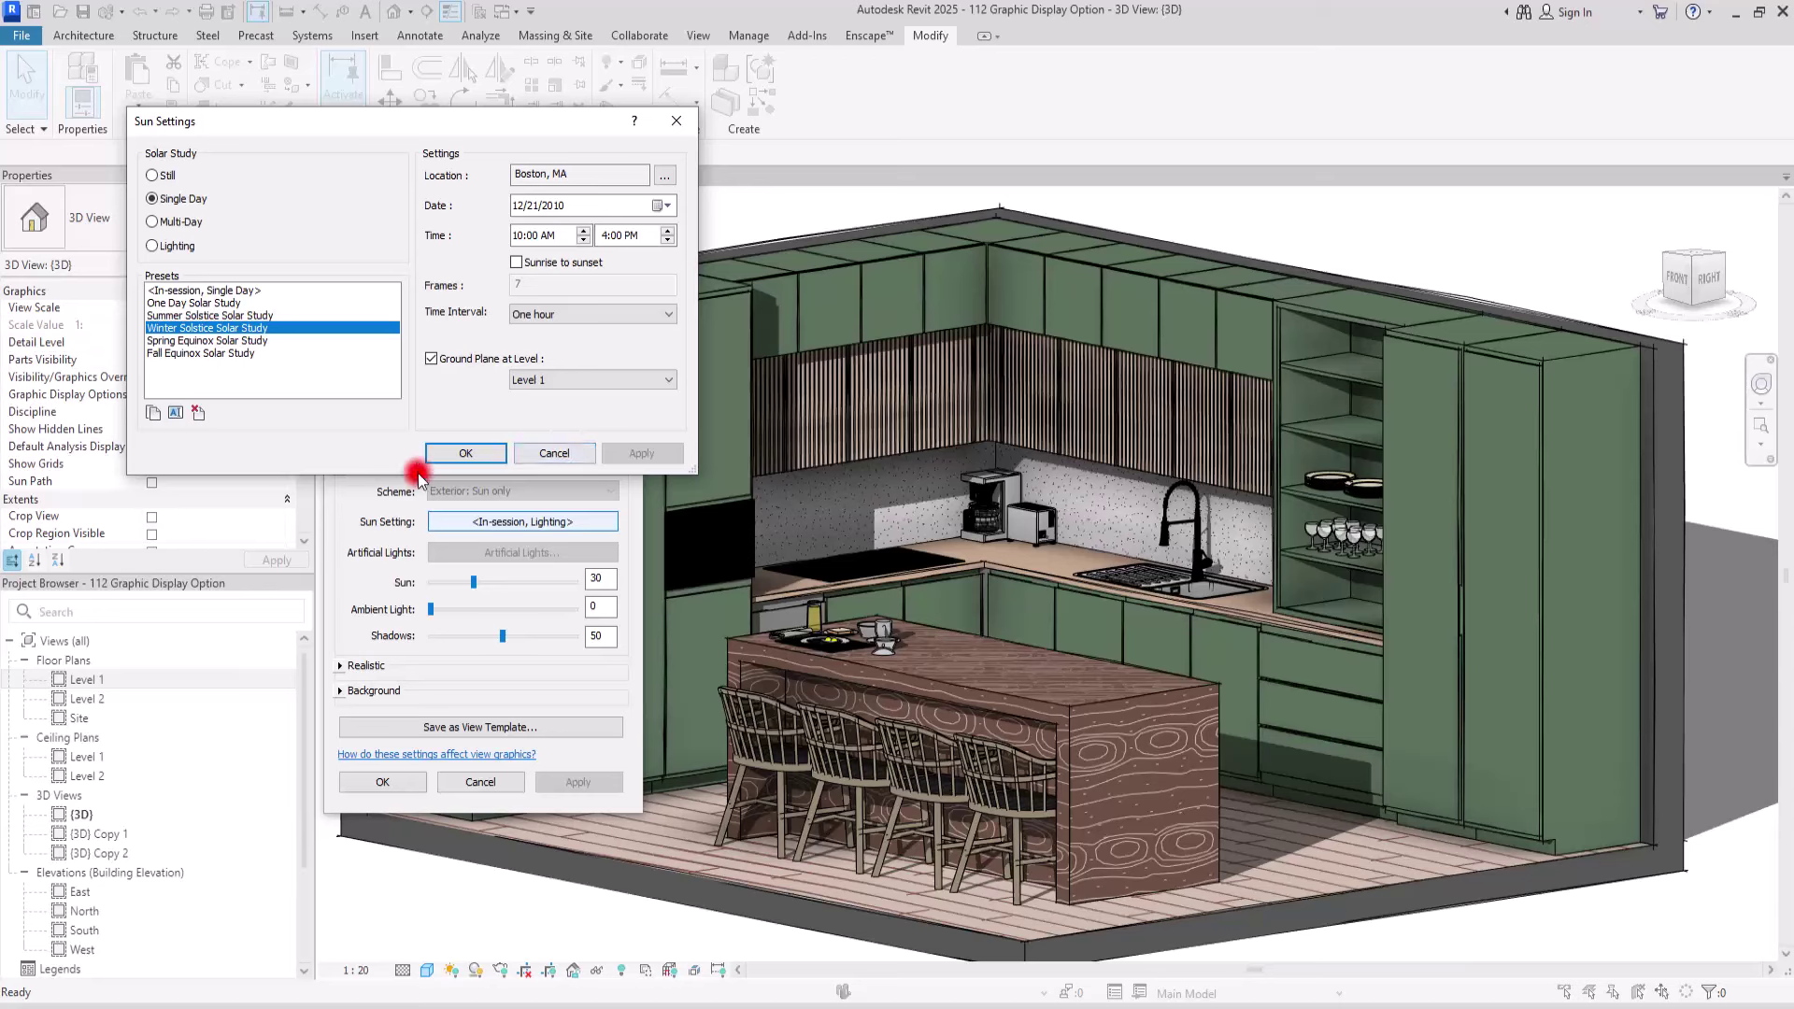
pyautogui.click(450, 453)
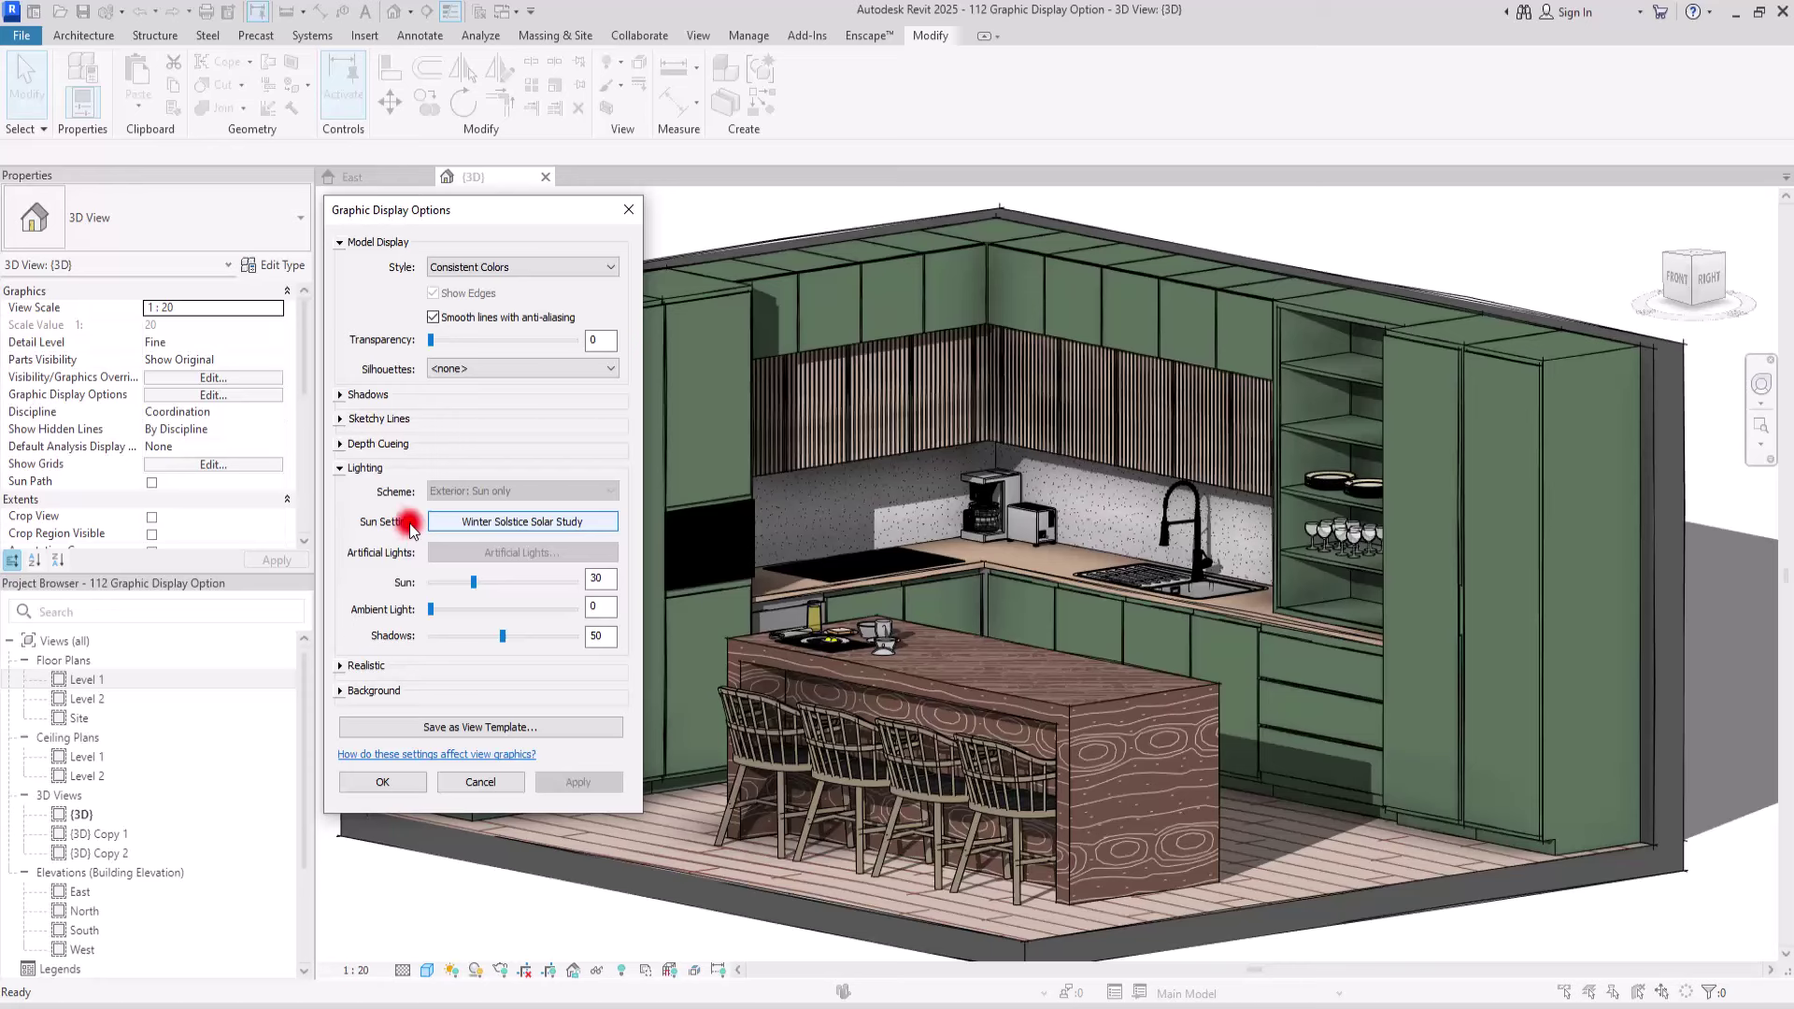
# Step: Turn on Show Ambient Shadows in the Shadows settings
pyautogui.click(333, 395)
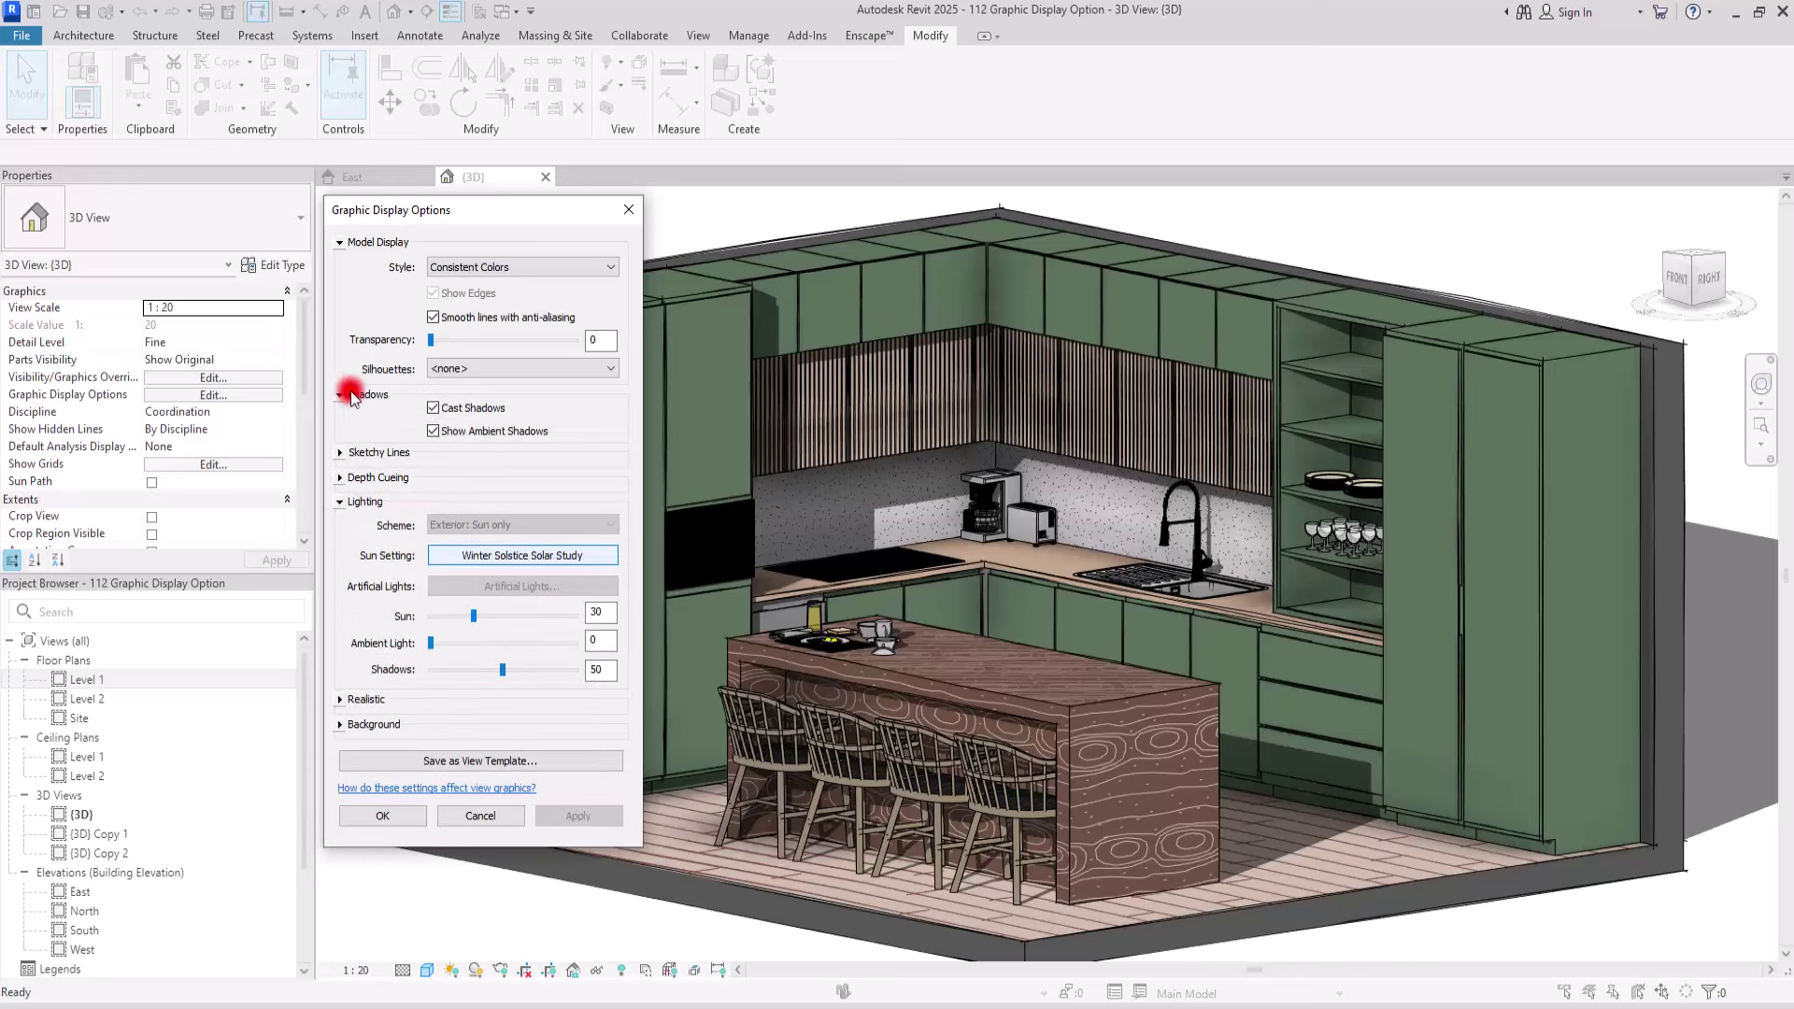
pyautogui.click(459, 443)
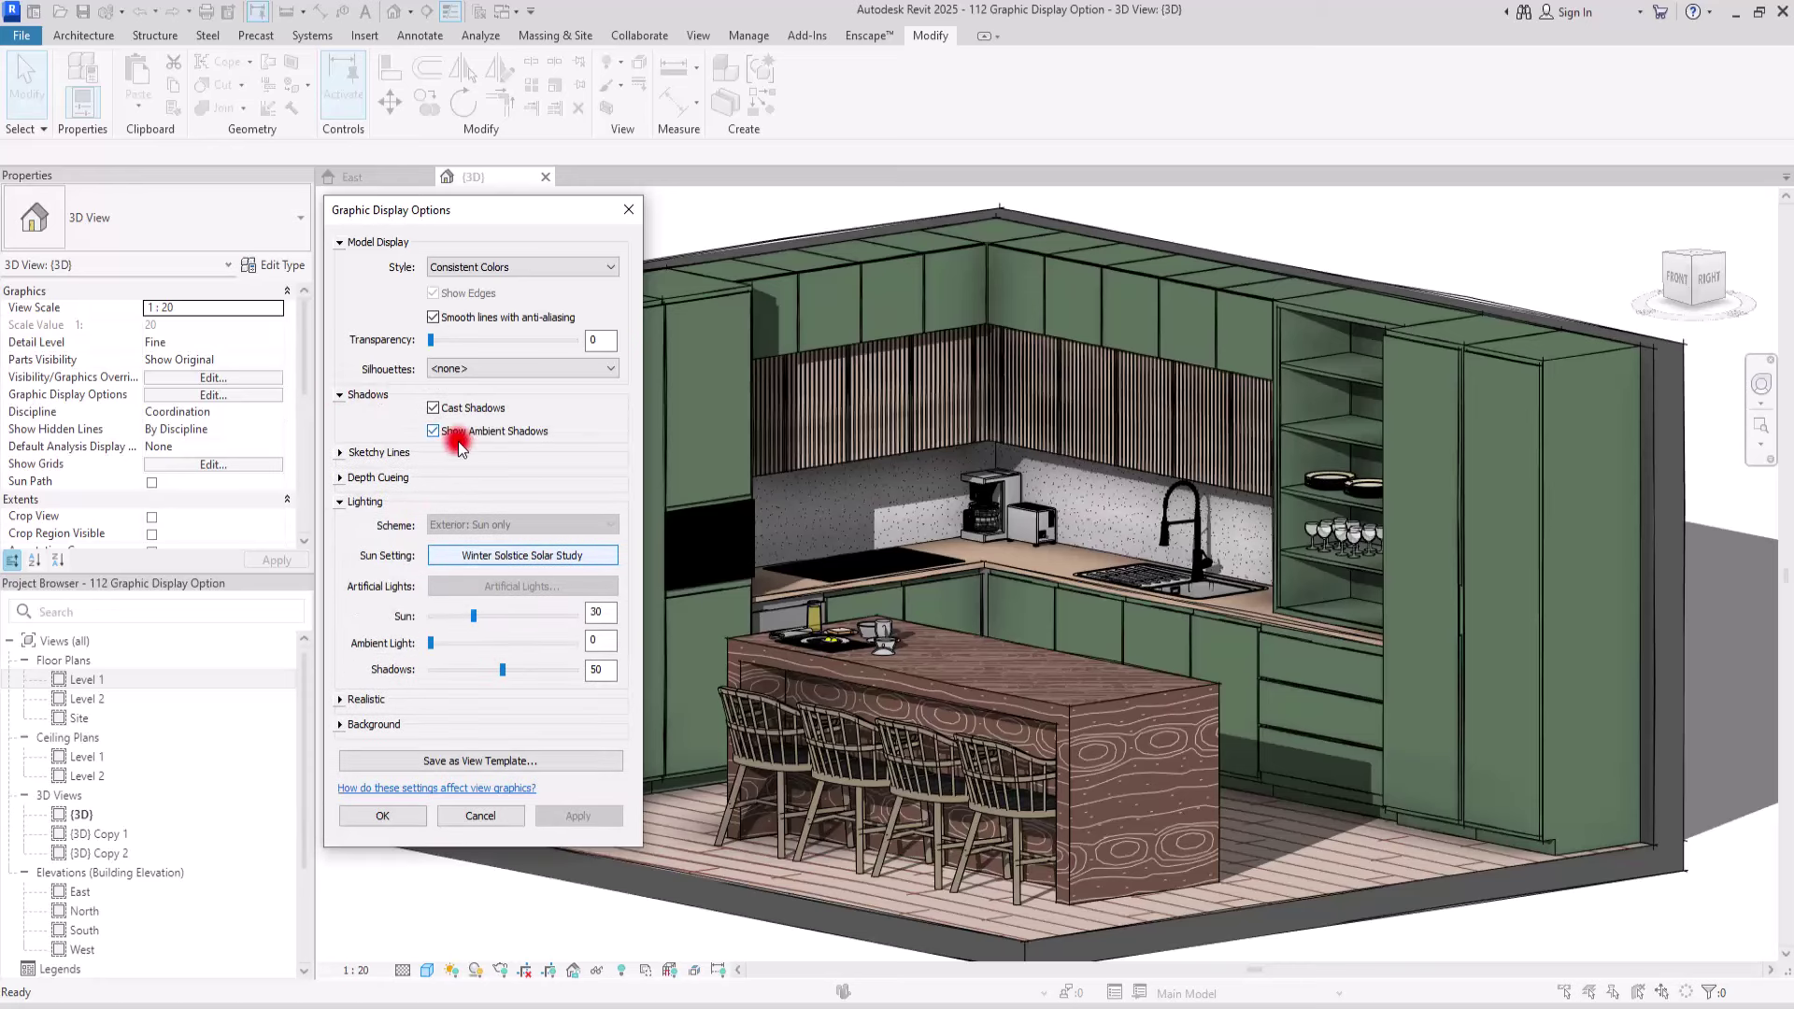
pyautogui.click(341, 395)
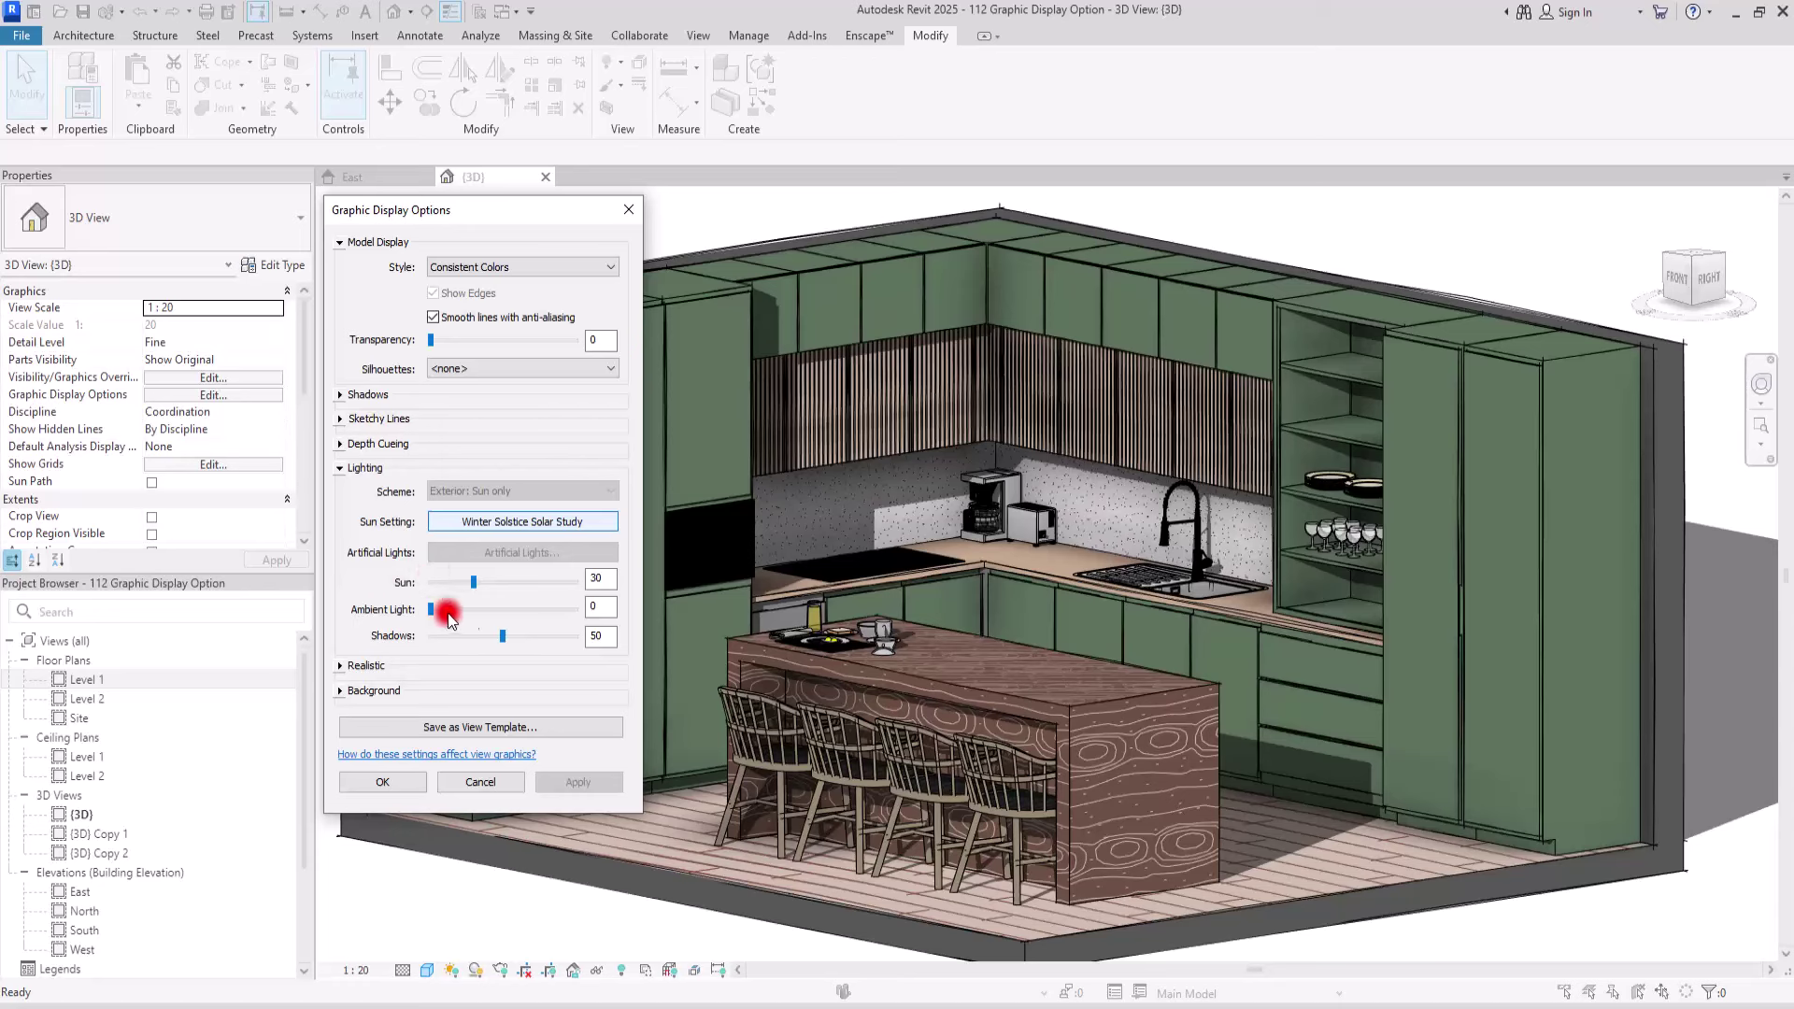
# Step: Apply shadow intensities of 10 and 90, then settle on 40
pyautogui.moveTo(501, 637); pyautogui.dragTo(445, 637)
pyautogui.click(578, 781)
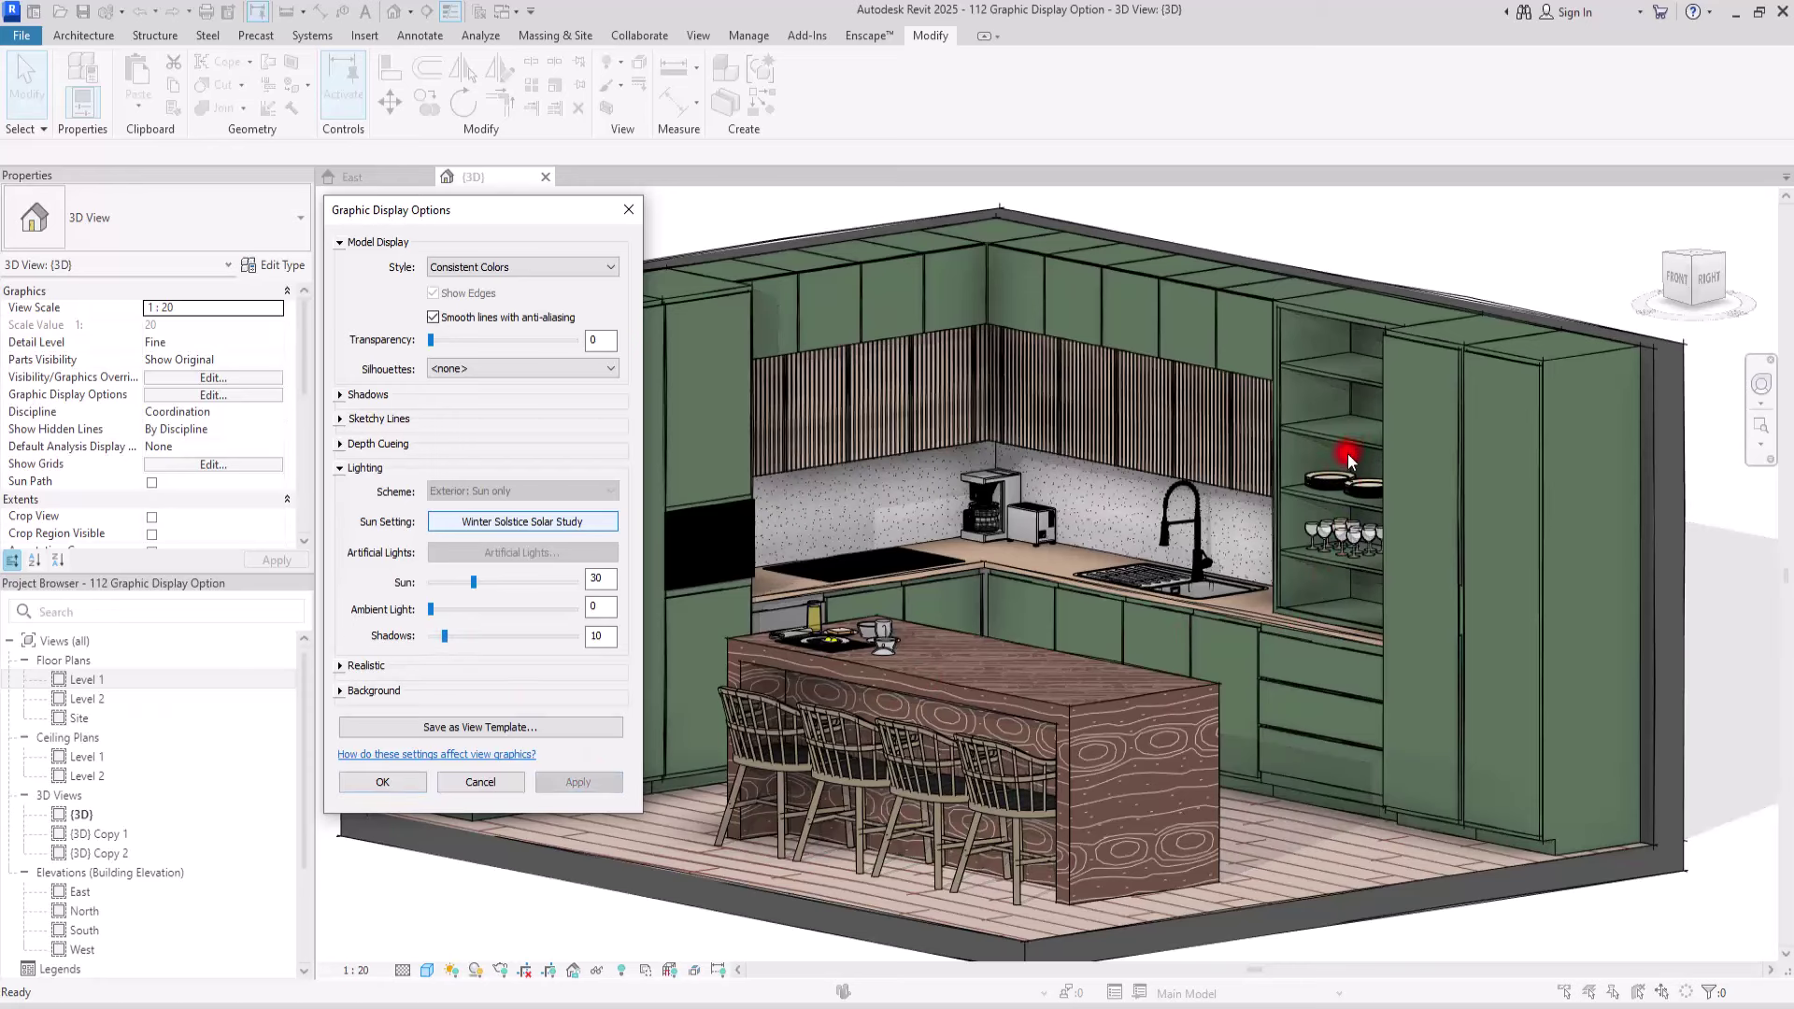
pyautogui.moveTo(445, 637); pyautogui.dragTo(560, 636)
pyautogui.click(579, 781)
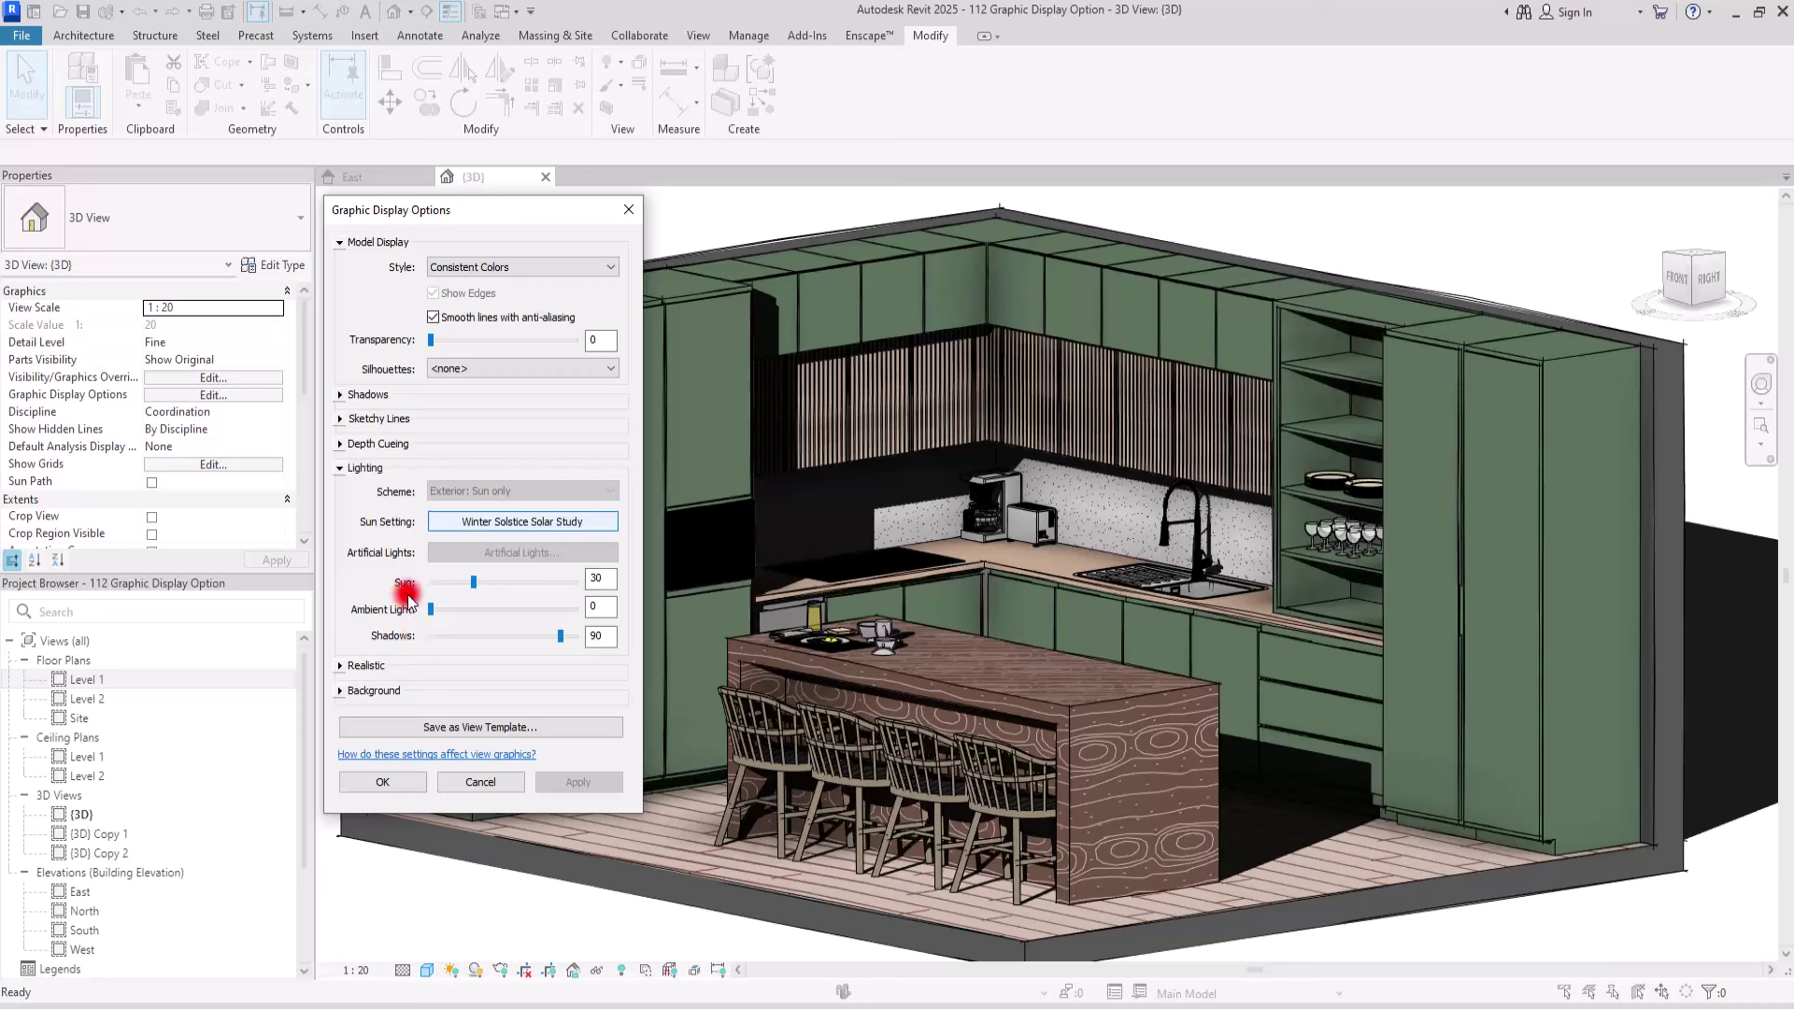
pyautogui.moveTo(560, 636); pyautogui.dragTo(489, 636)
pyautogui.click(577, 785)
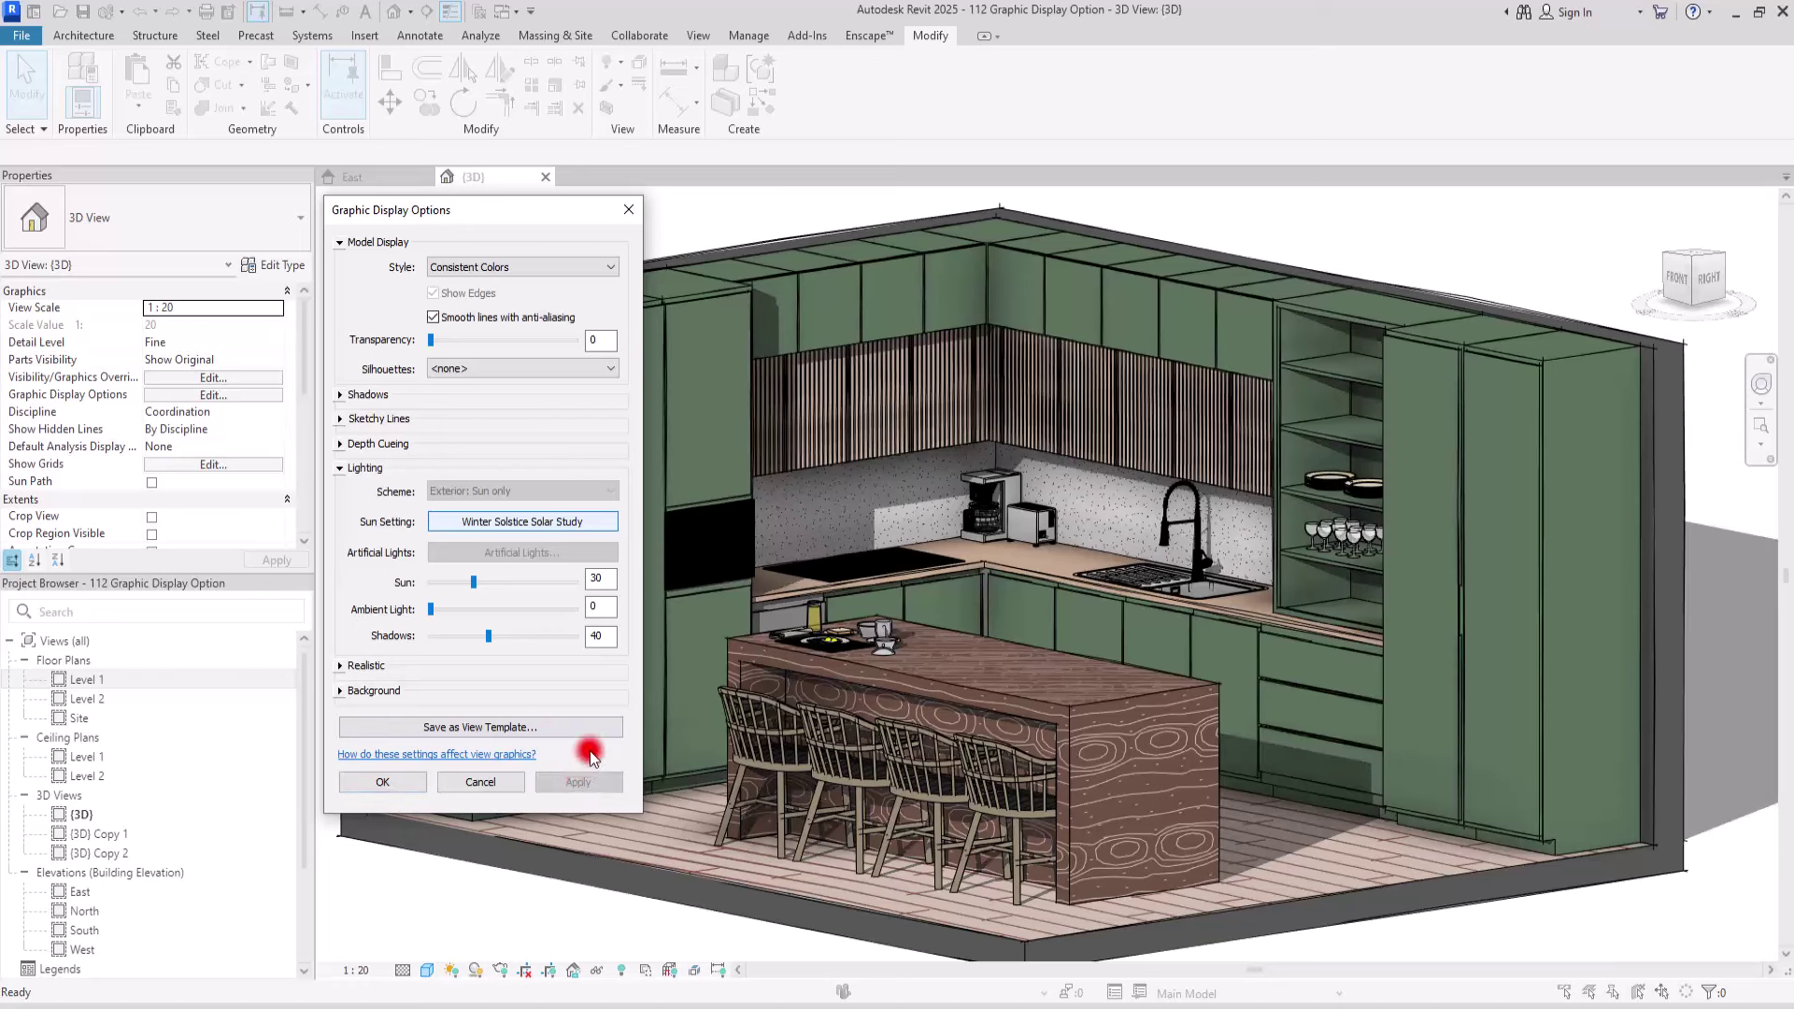
pyautogui.click(341, 470)
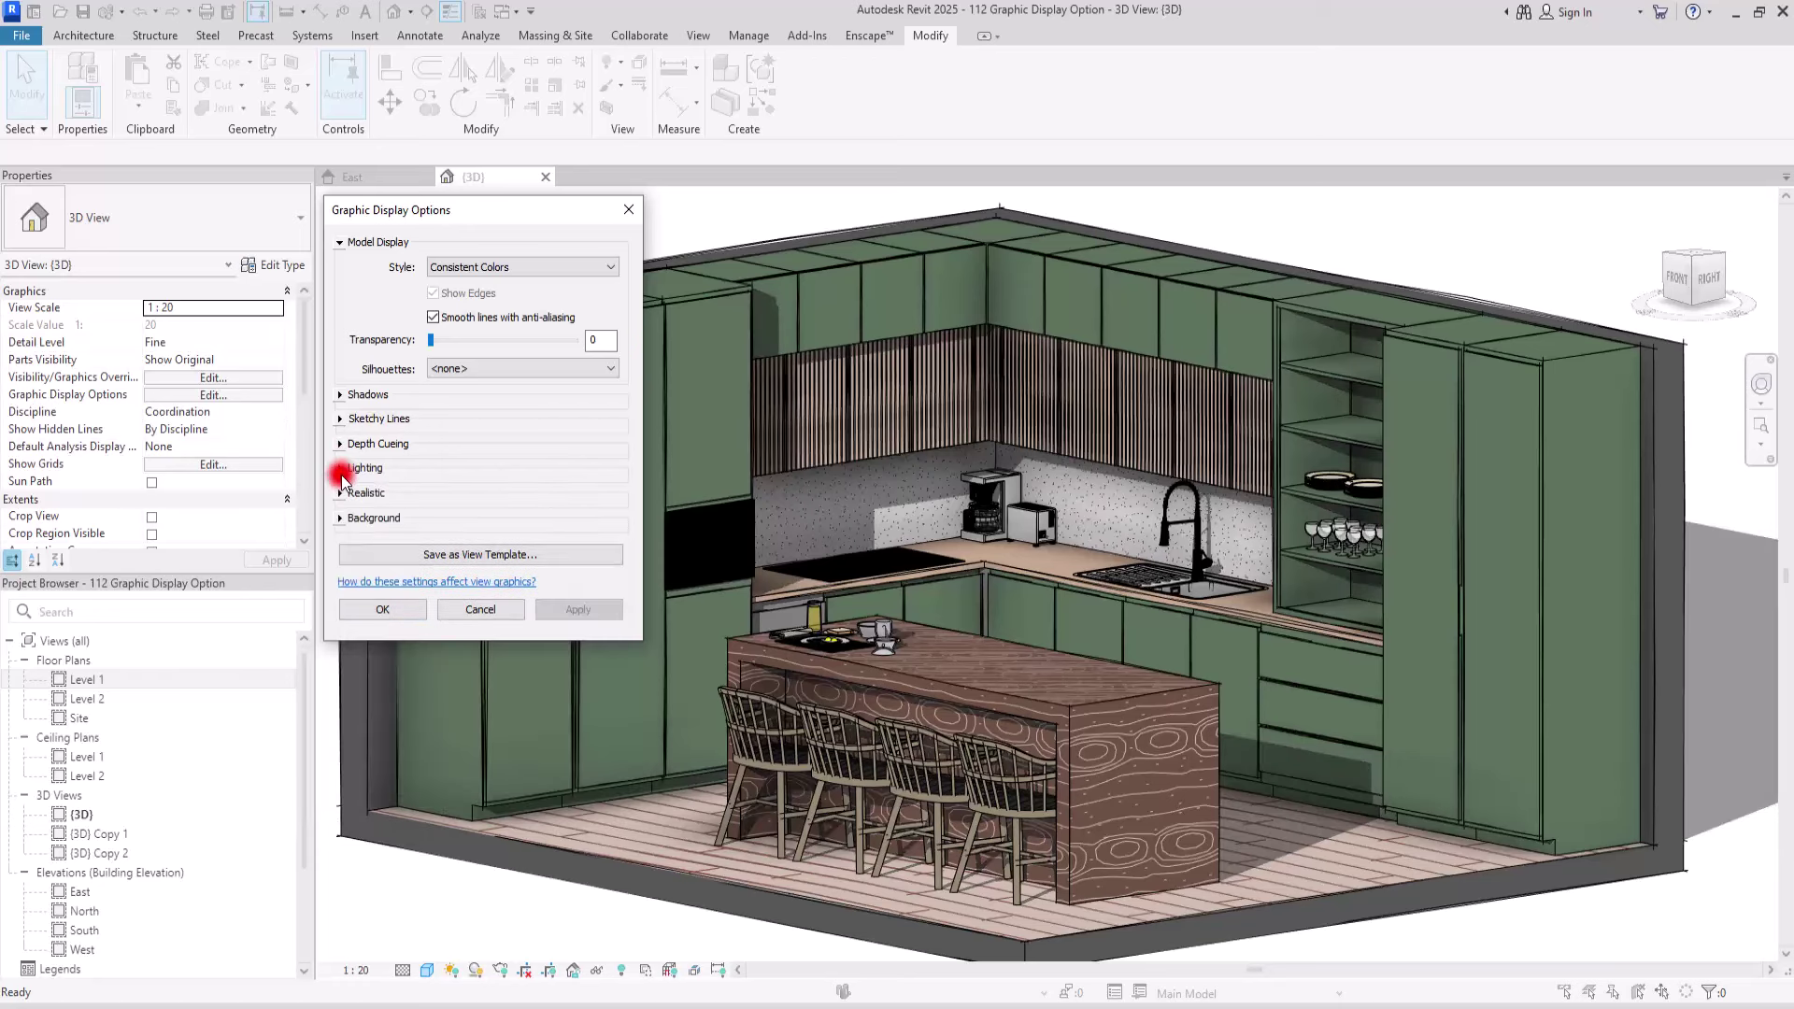
# Step: Apply the Realistic display style and close Color Correction without changes
pyautogui.click(341, 492)
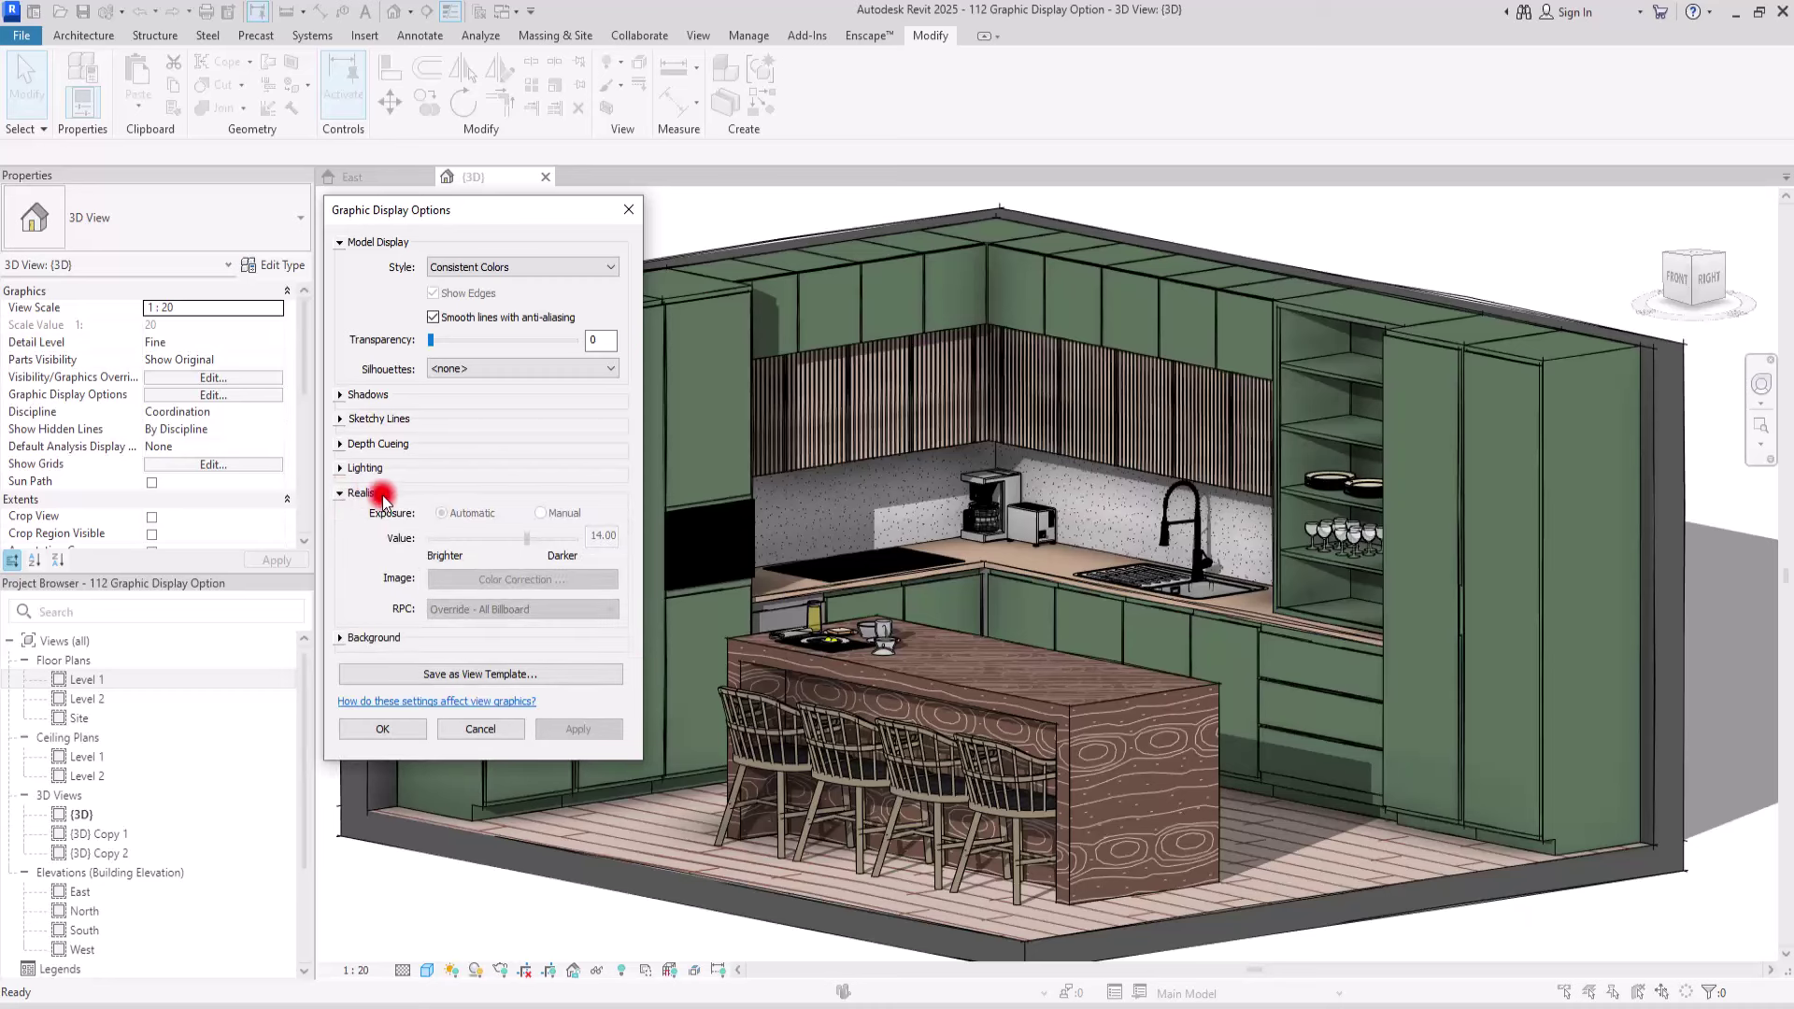
pyautogui.click(495, 266)
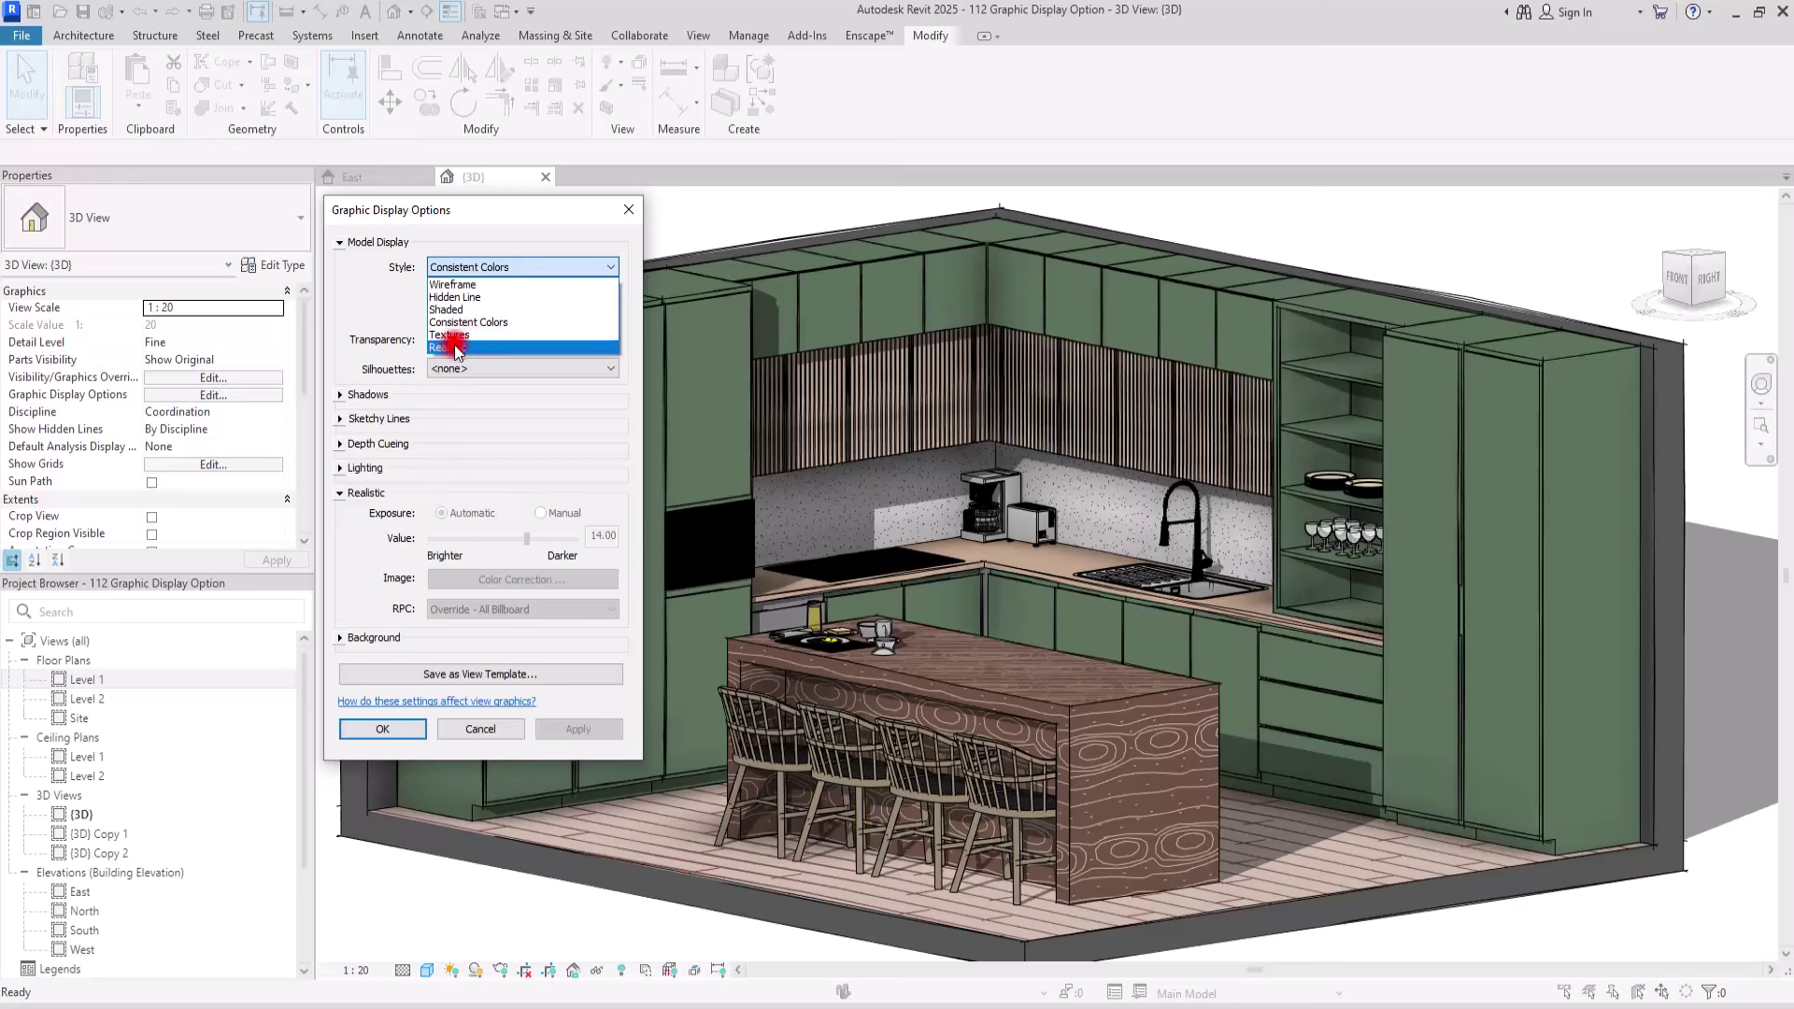
pyautogui.click(458, 348)
pyautogui.click(574, 728)
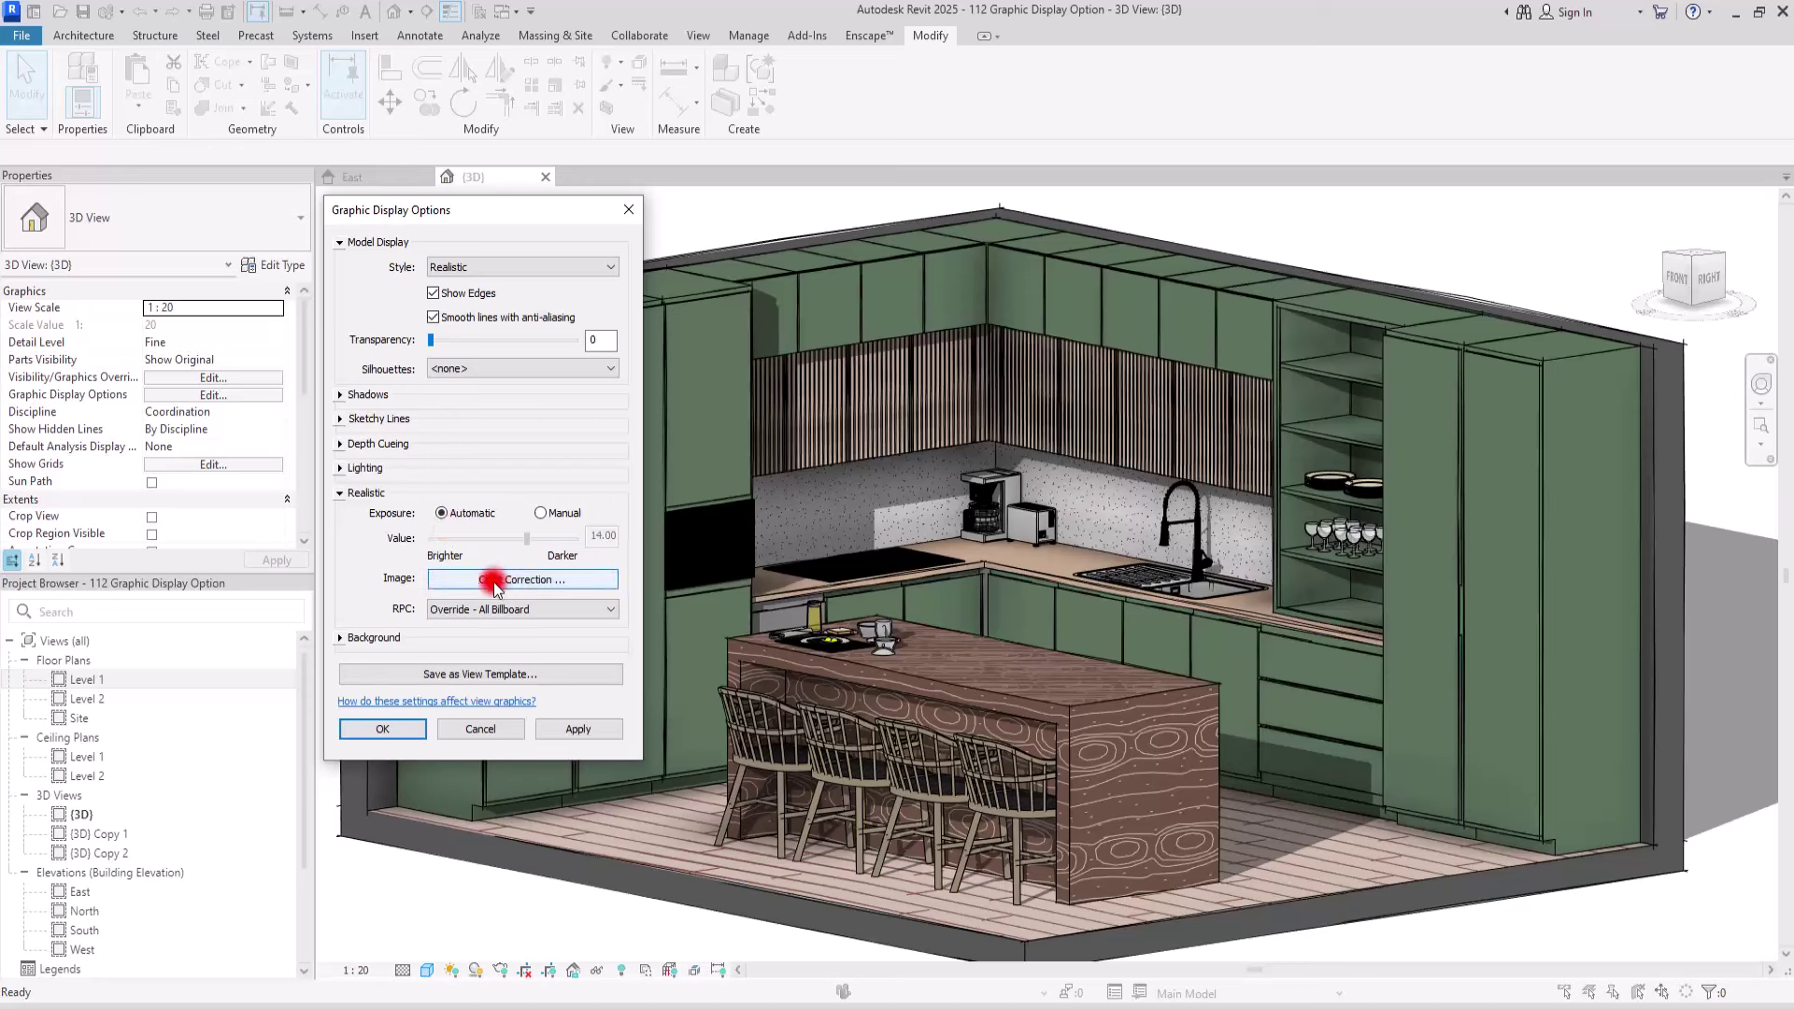
pyautogui.click(448, 581)
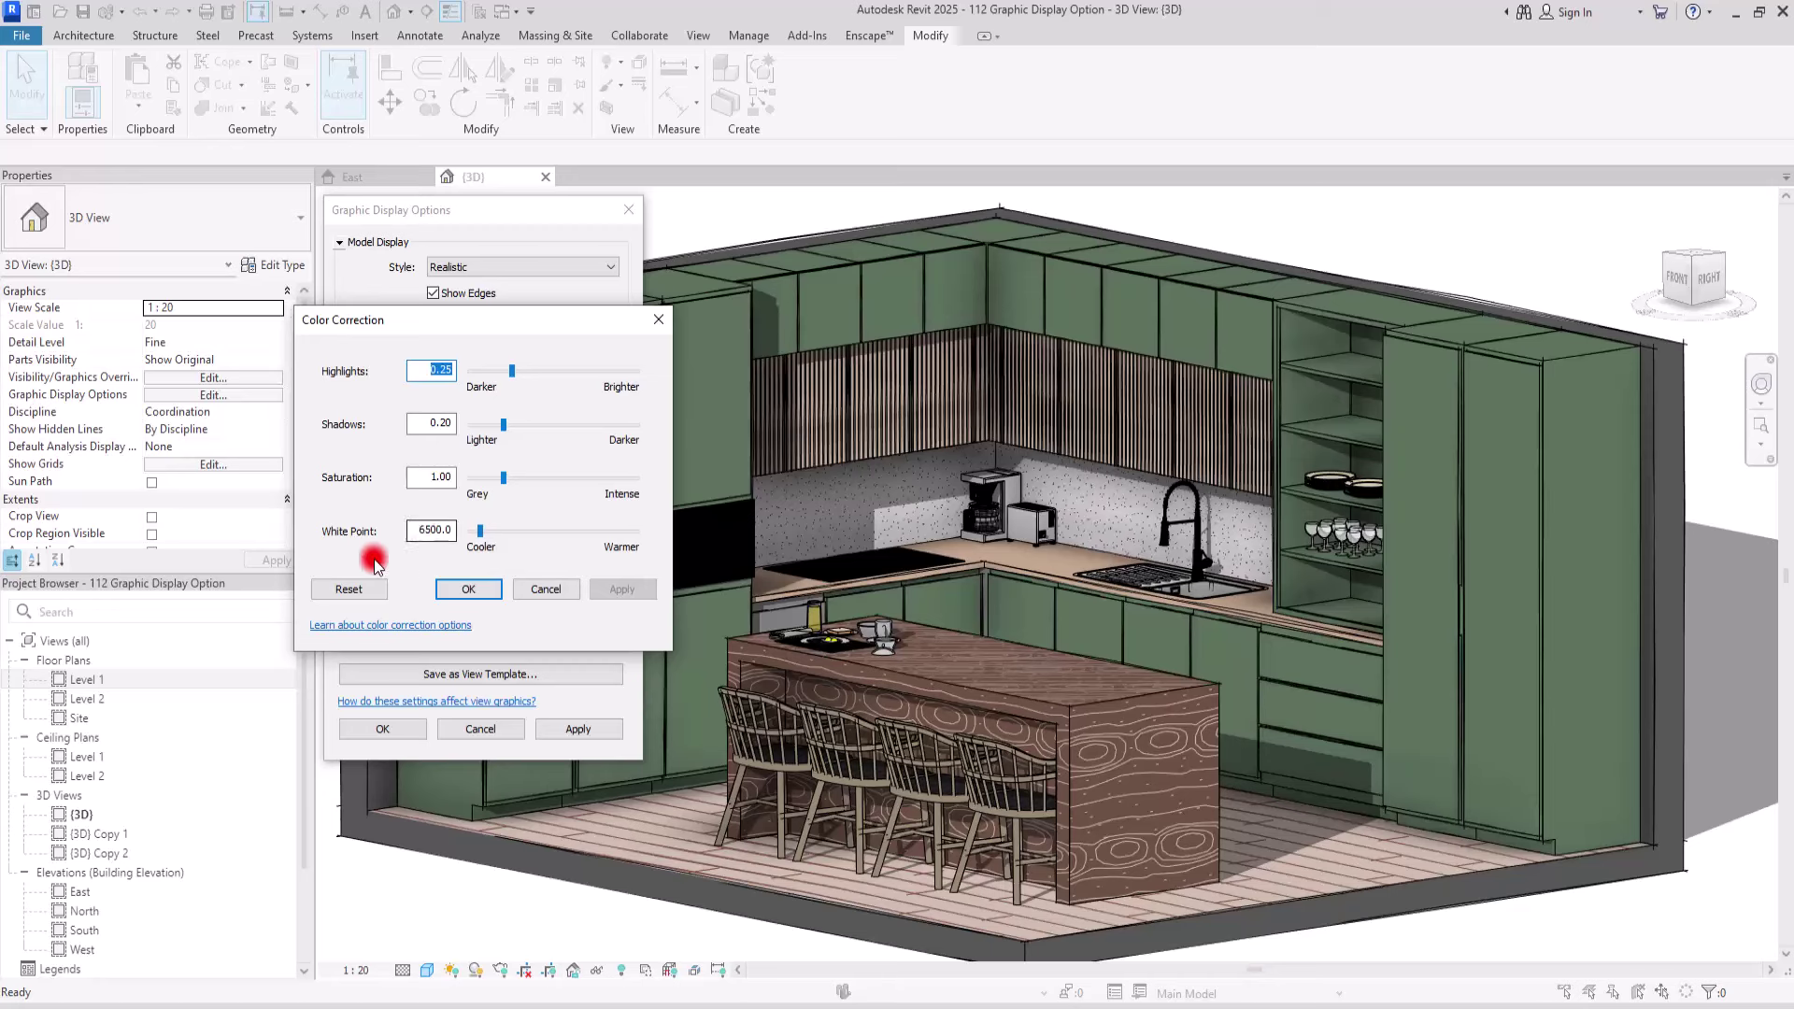
pyautogui.click(541, 590)
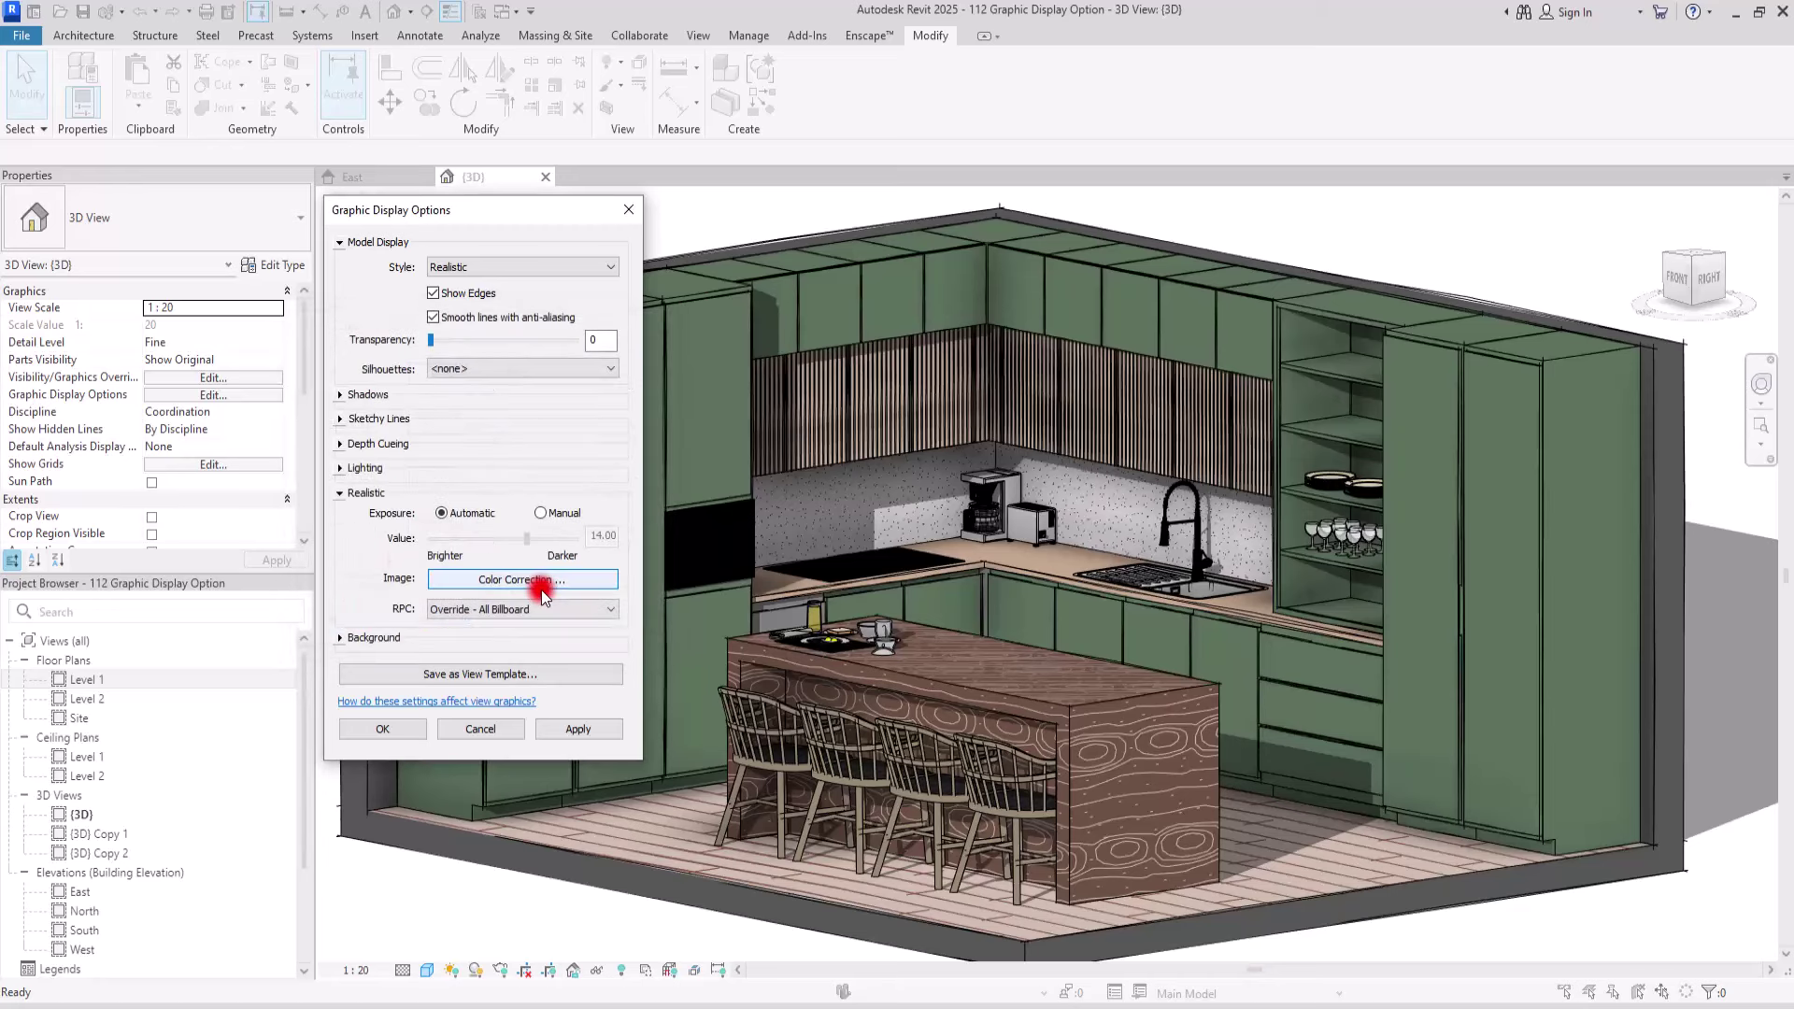
pyautogui.click(340, 492)
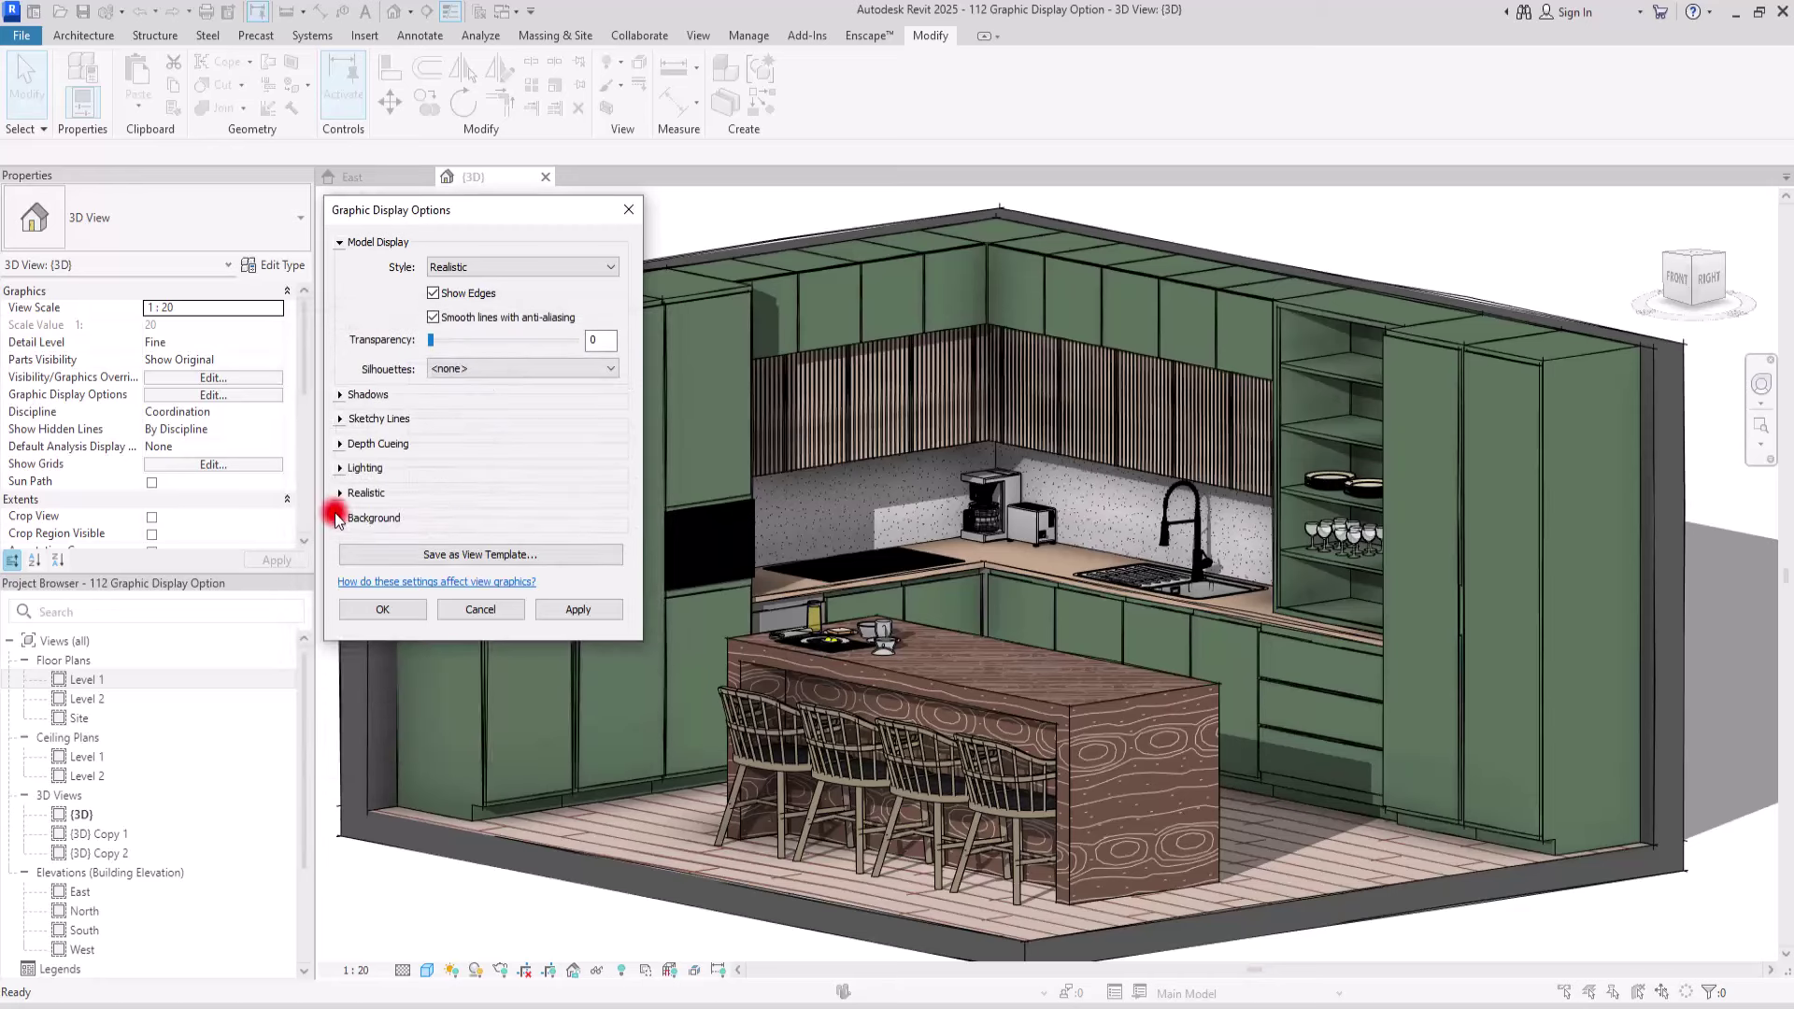
# Step: Set the background to Sky, check the Ground Color picker, then switch to Gradient
pyautogui.click(340, 523)
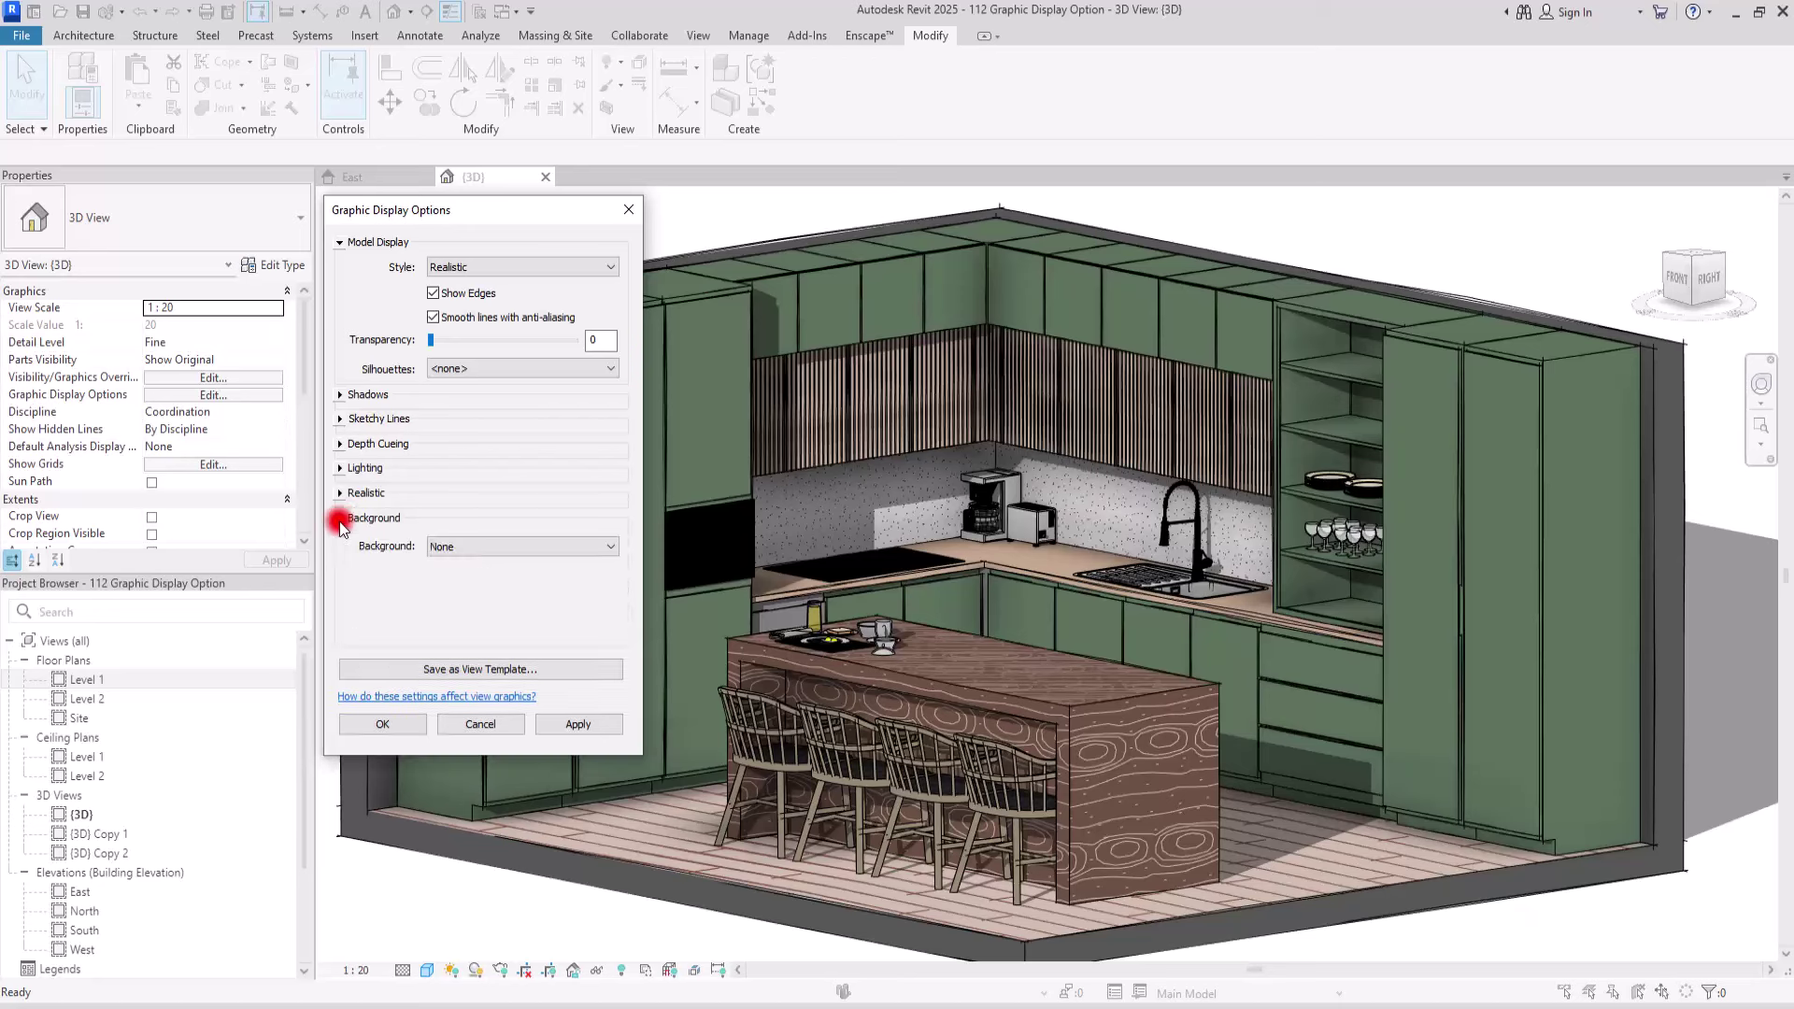
pyautogui.click(477, 550)
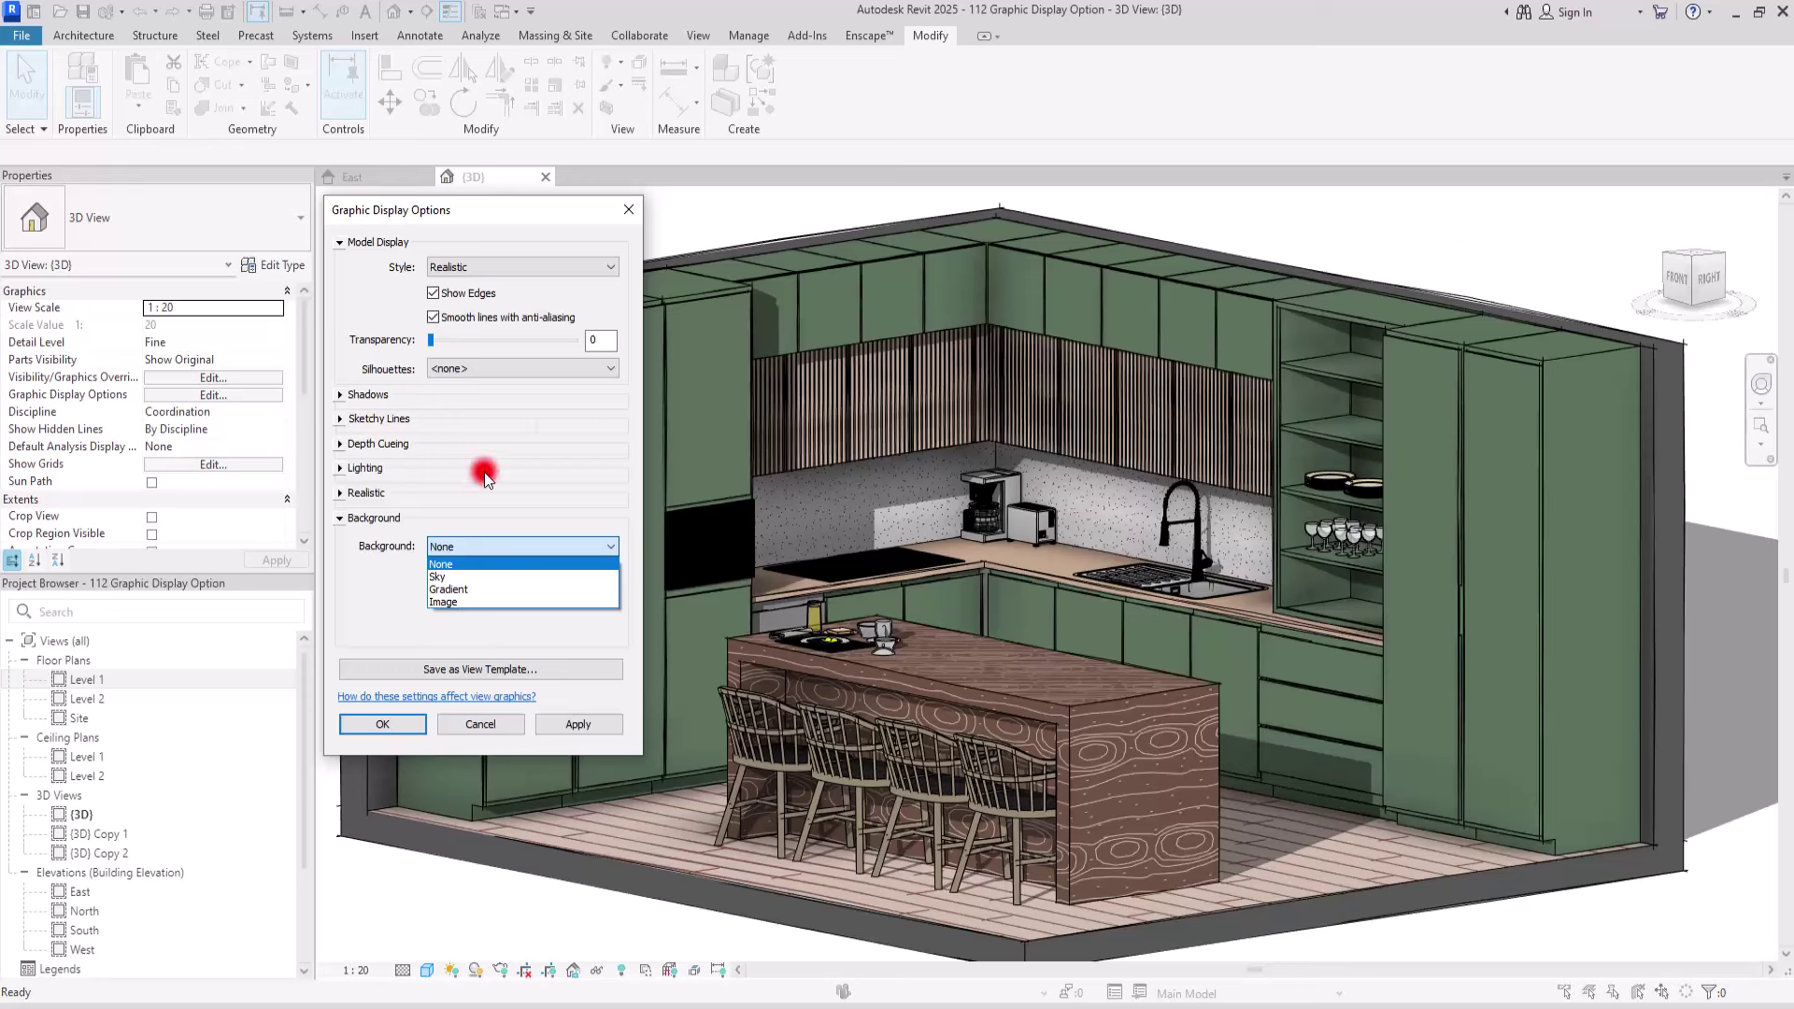
pyautogui.click(492, 577)
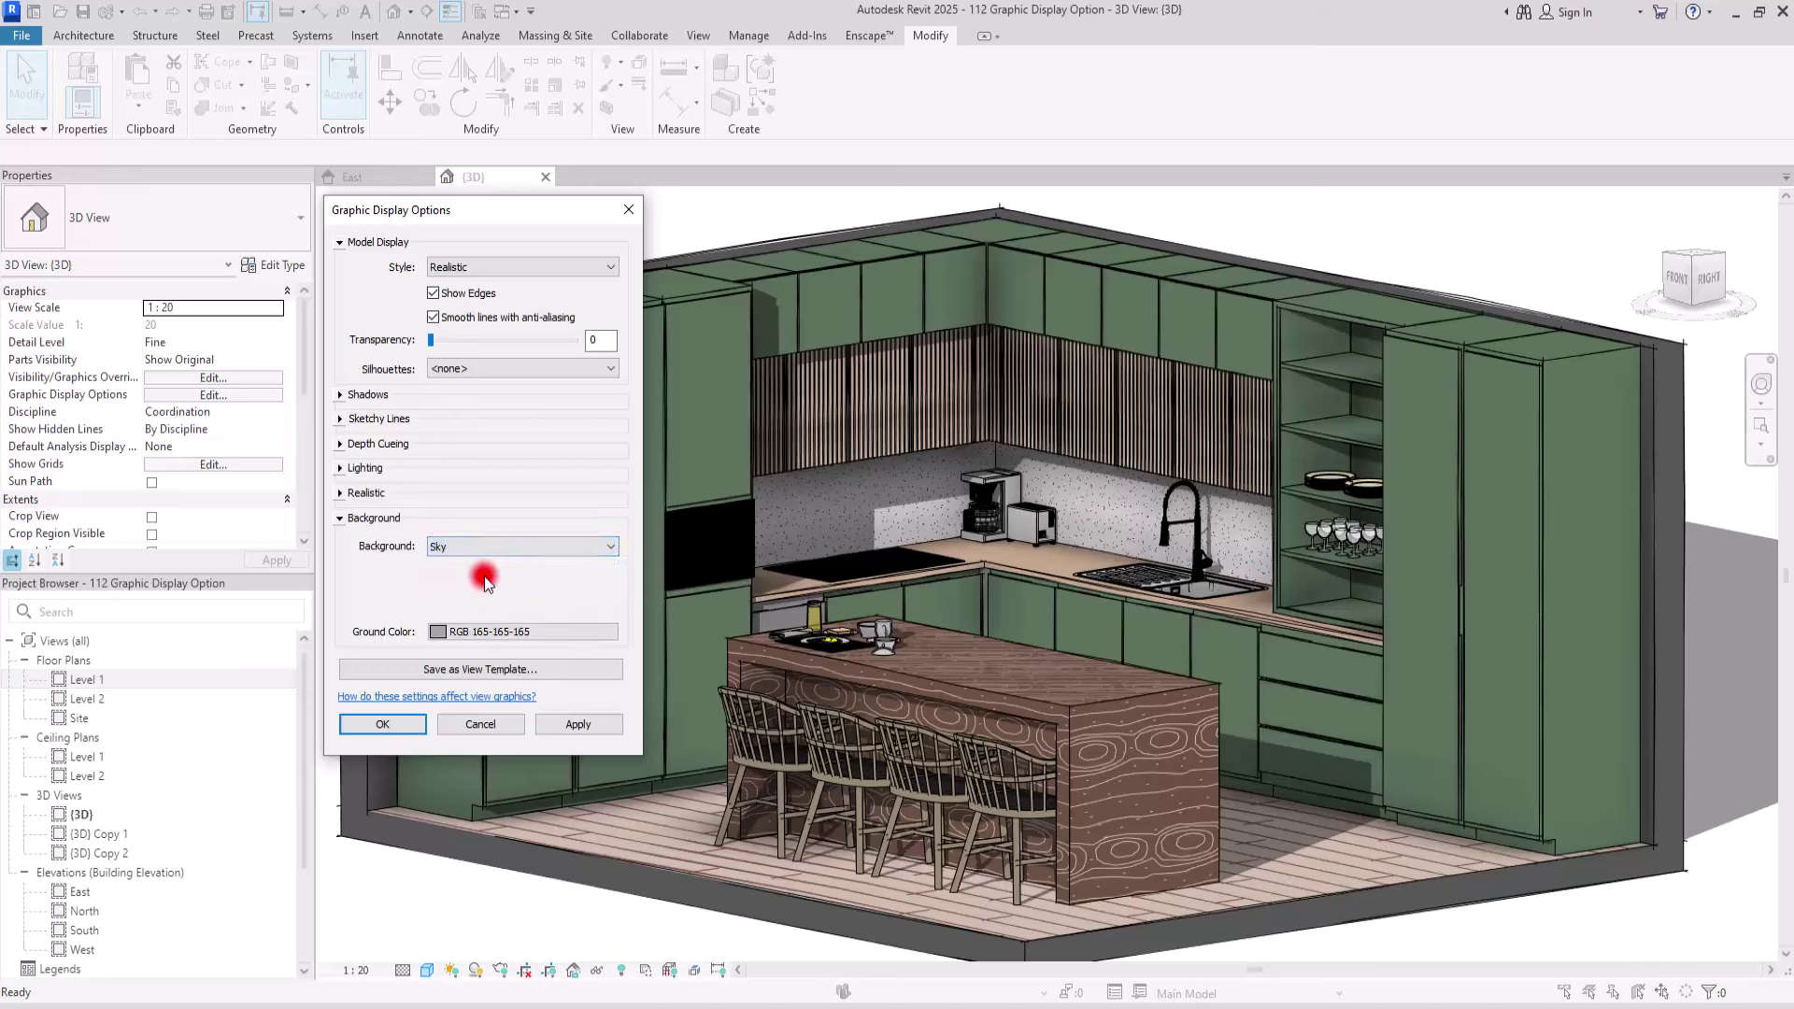
pyautogui.click(442, 633)
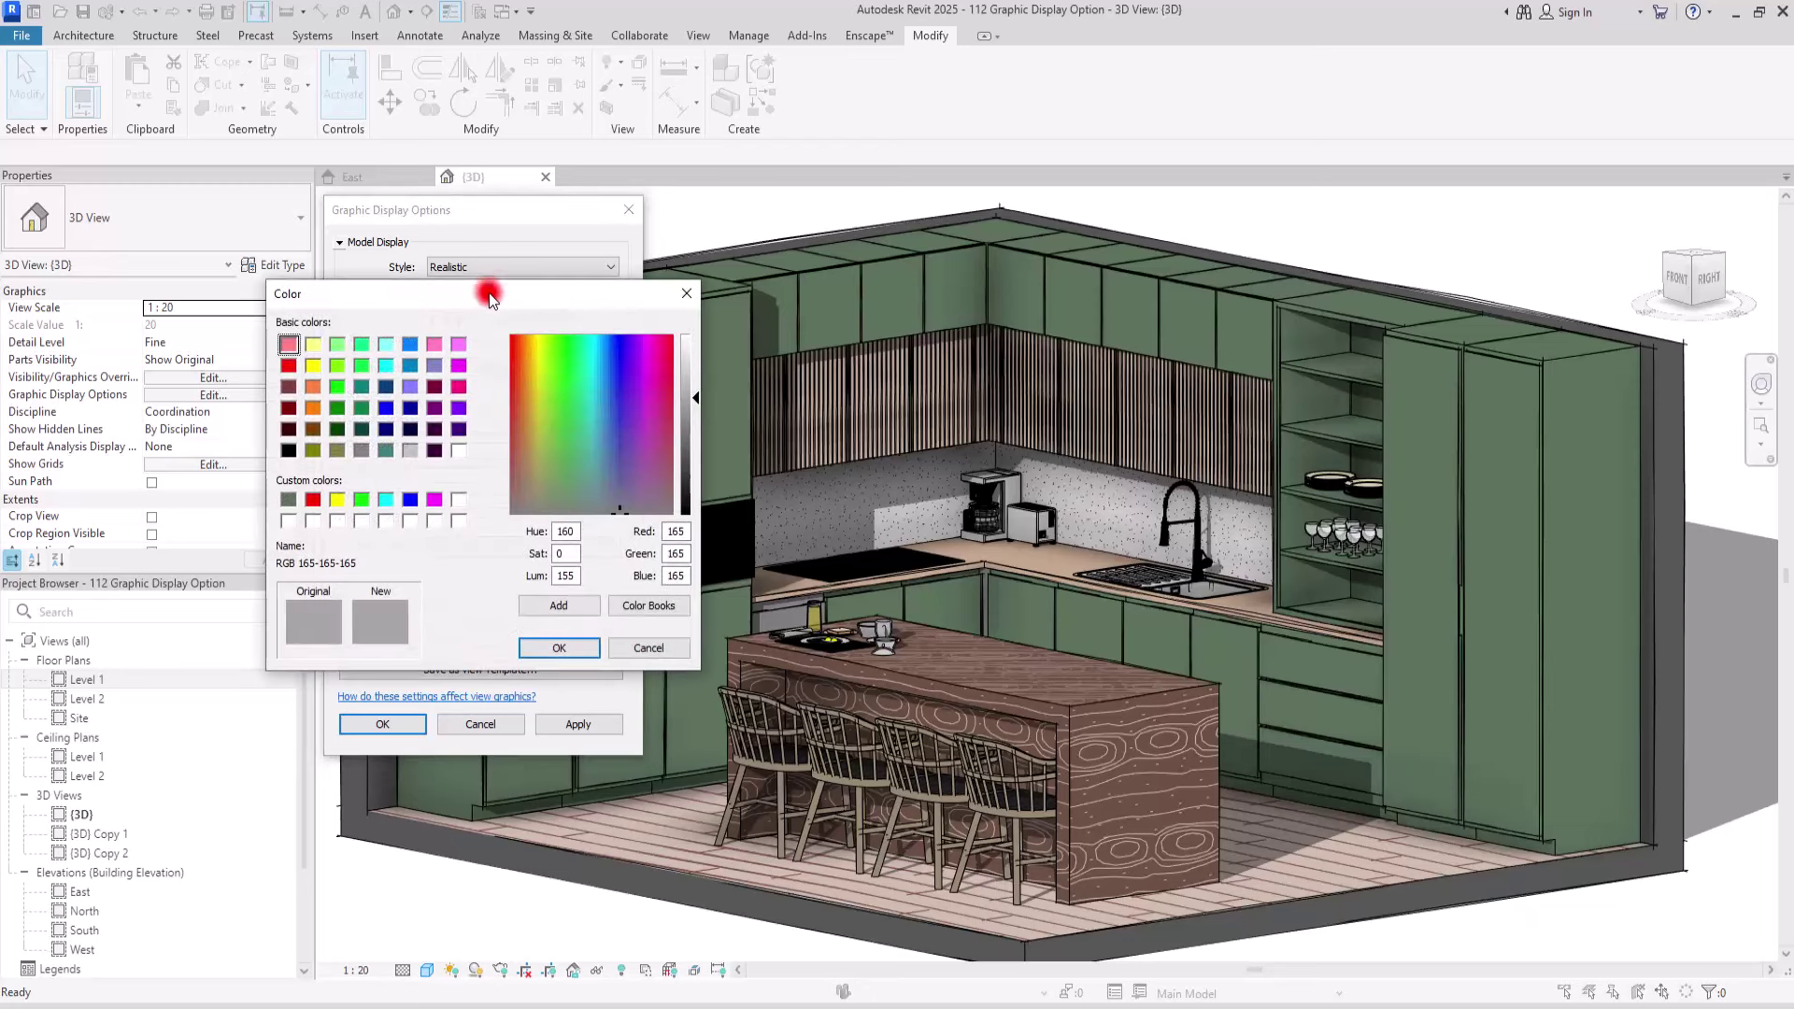
pyautogui.moveTo(480, 289); pyautogui.dragTo(744, 234)
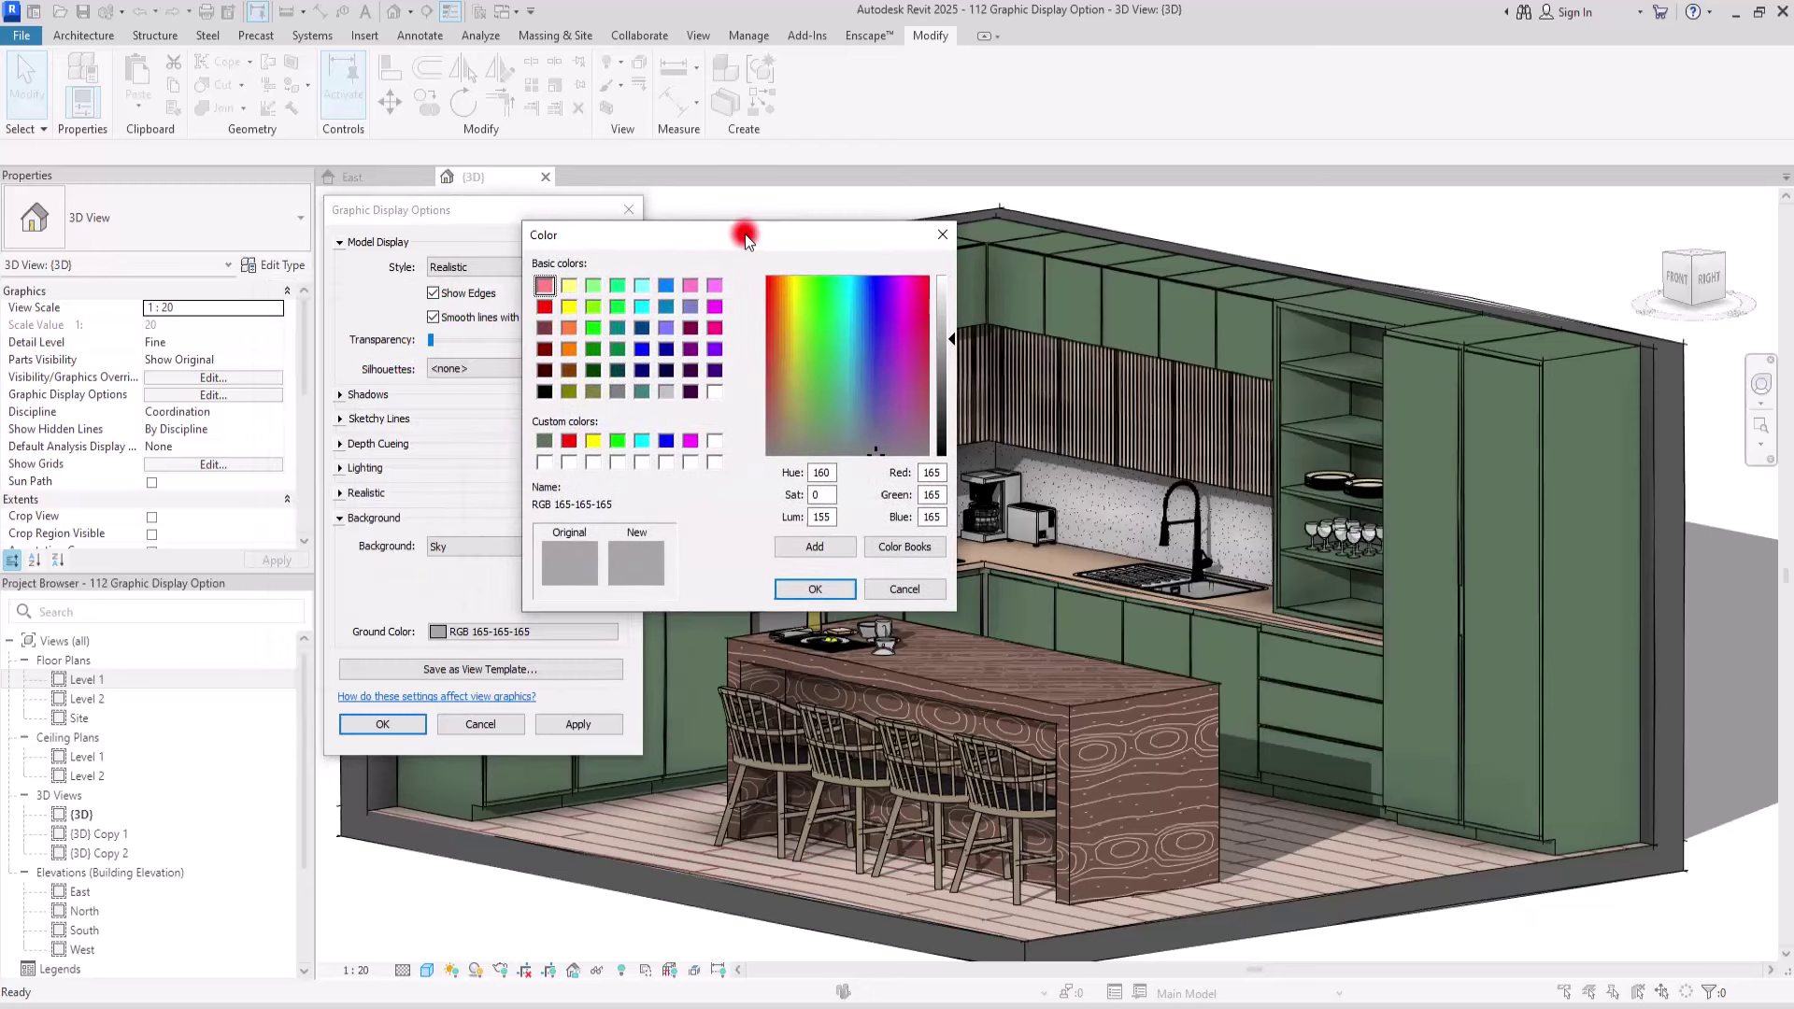
pyautogui.click(945, 239)
pyautogui.click(453, 549)
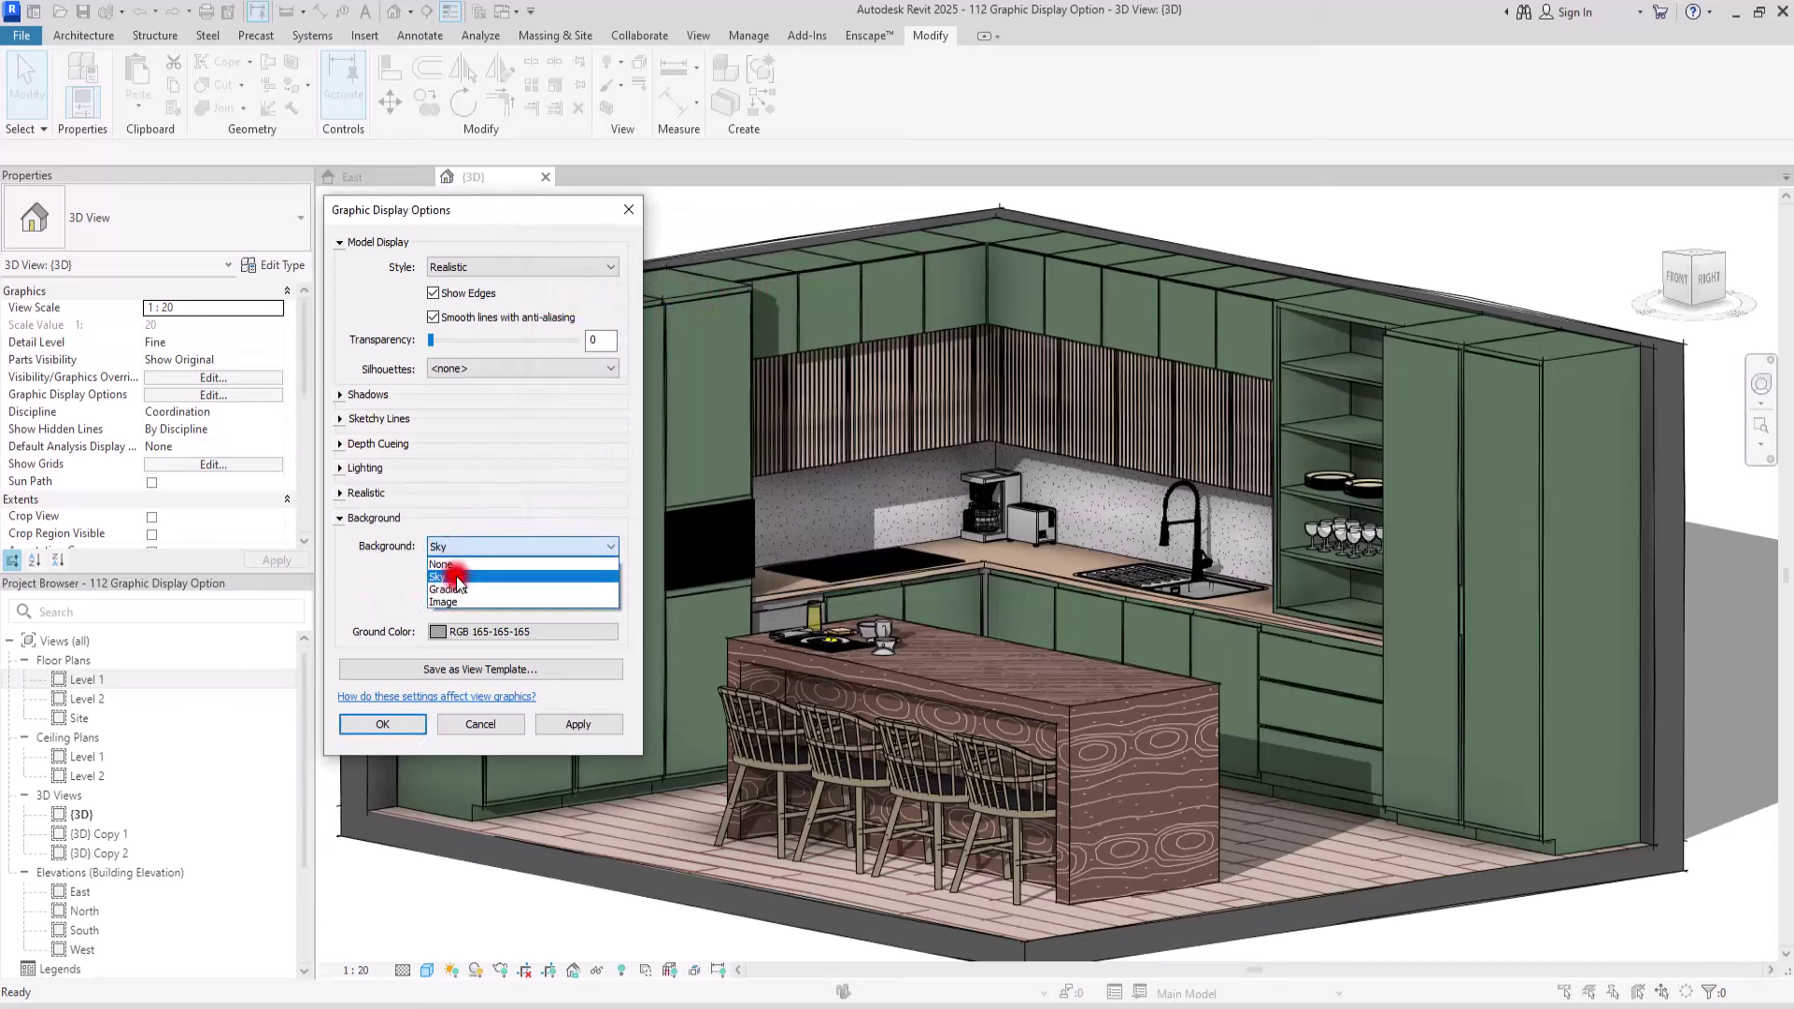
pyautogui.click(456, 589)
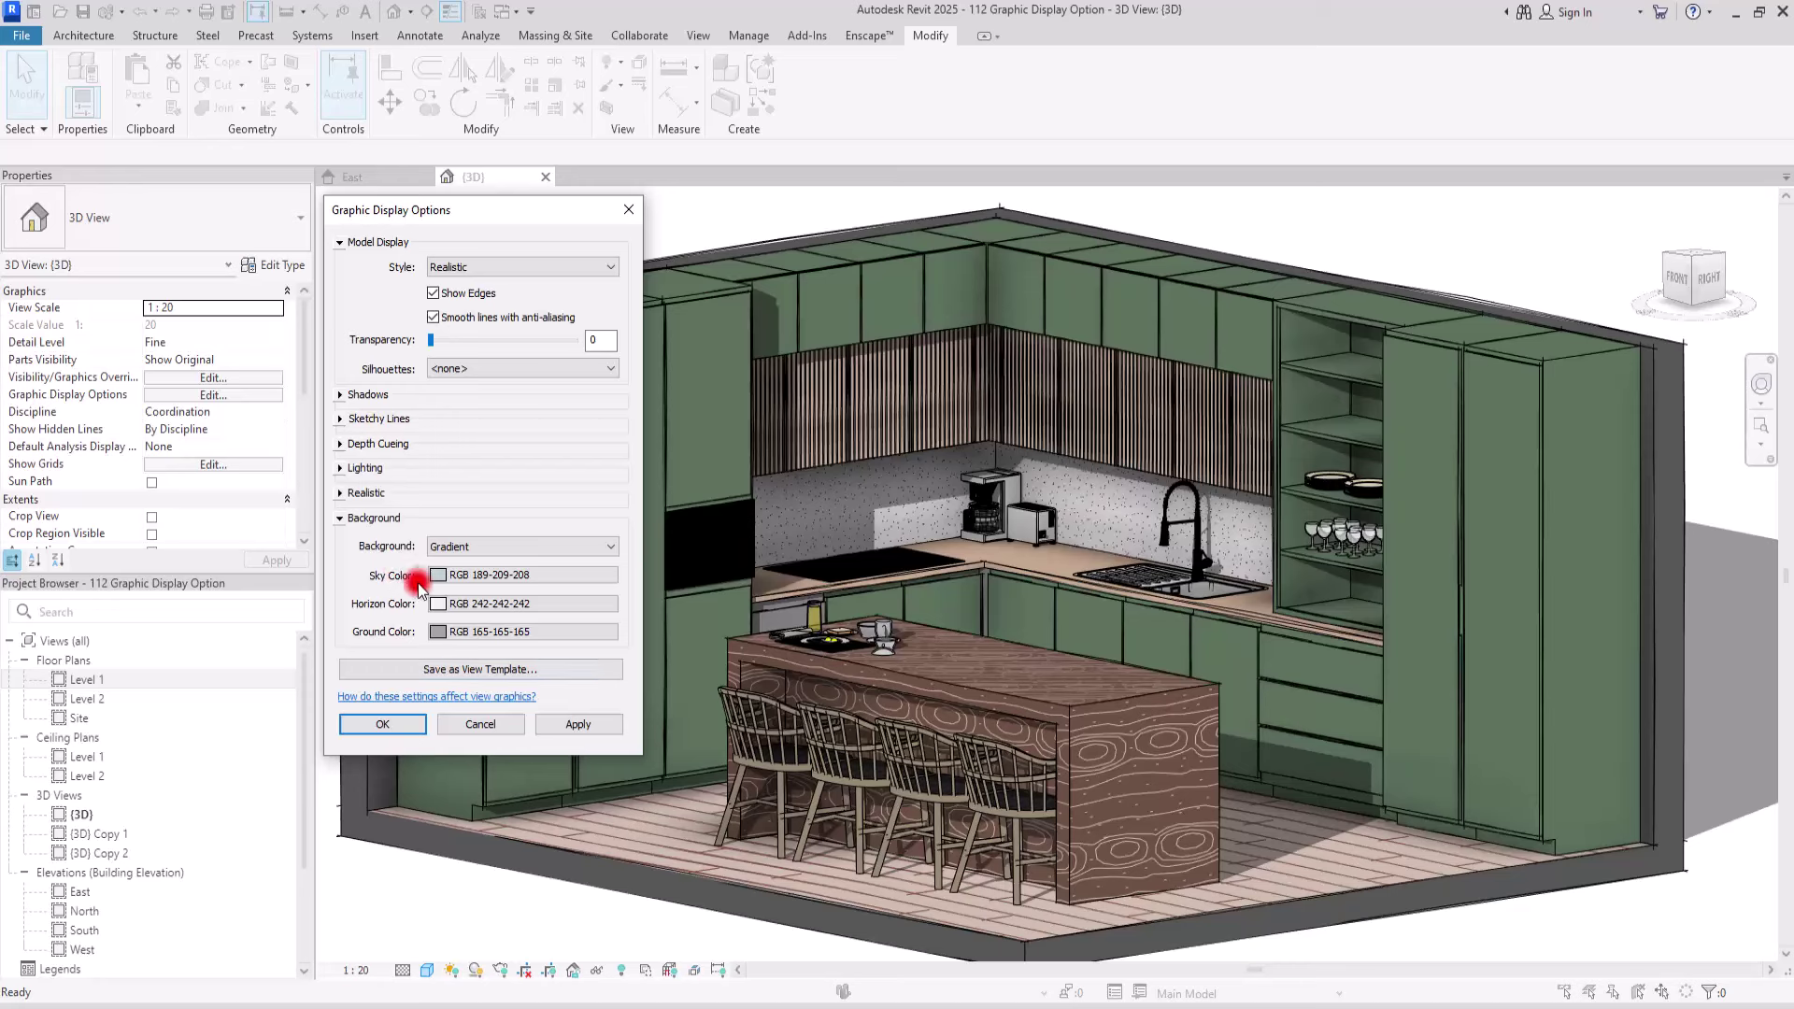
# Step: Set the kitchen view background to Image with no picture chosen, then expand Shadows and Sketchy Lines
pyautogui.click(495, 547)
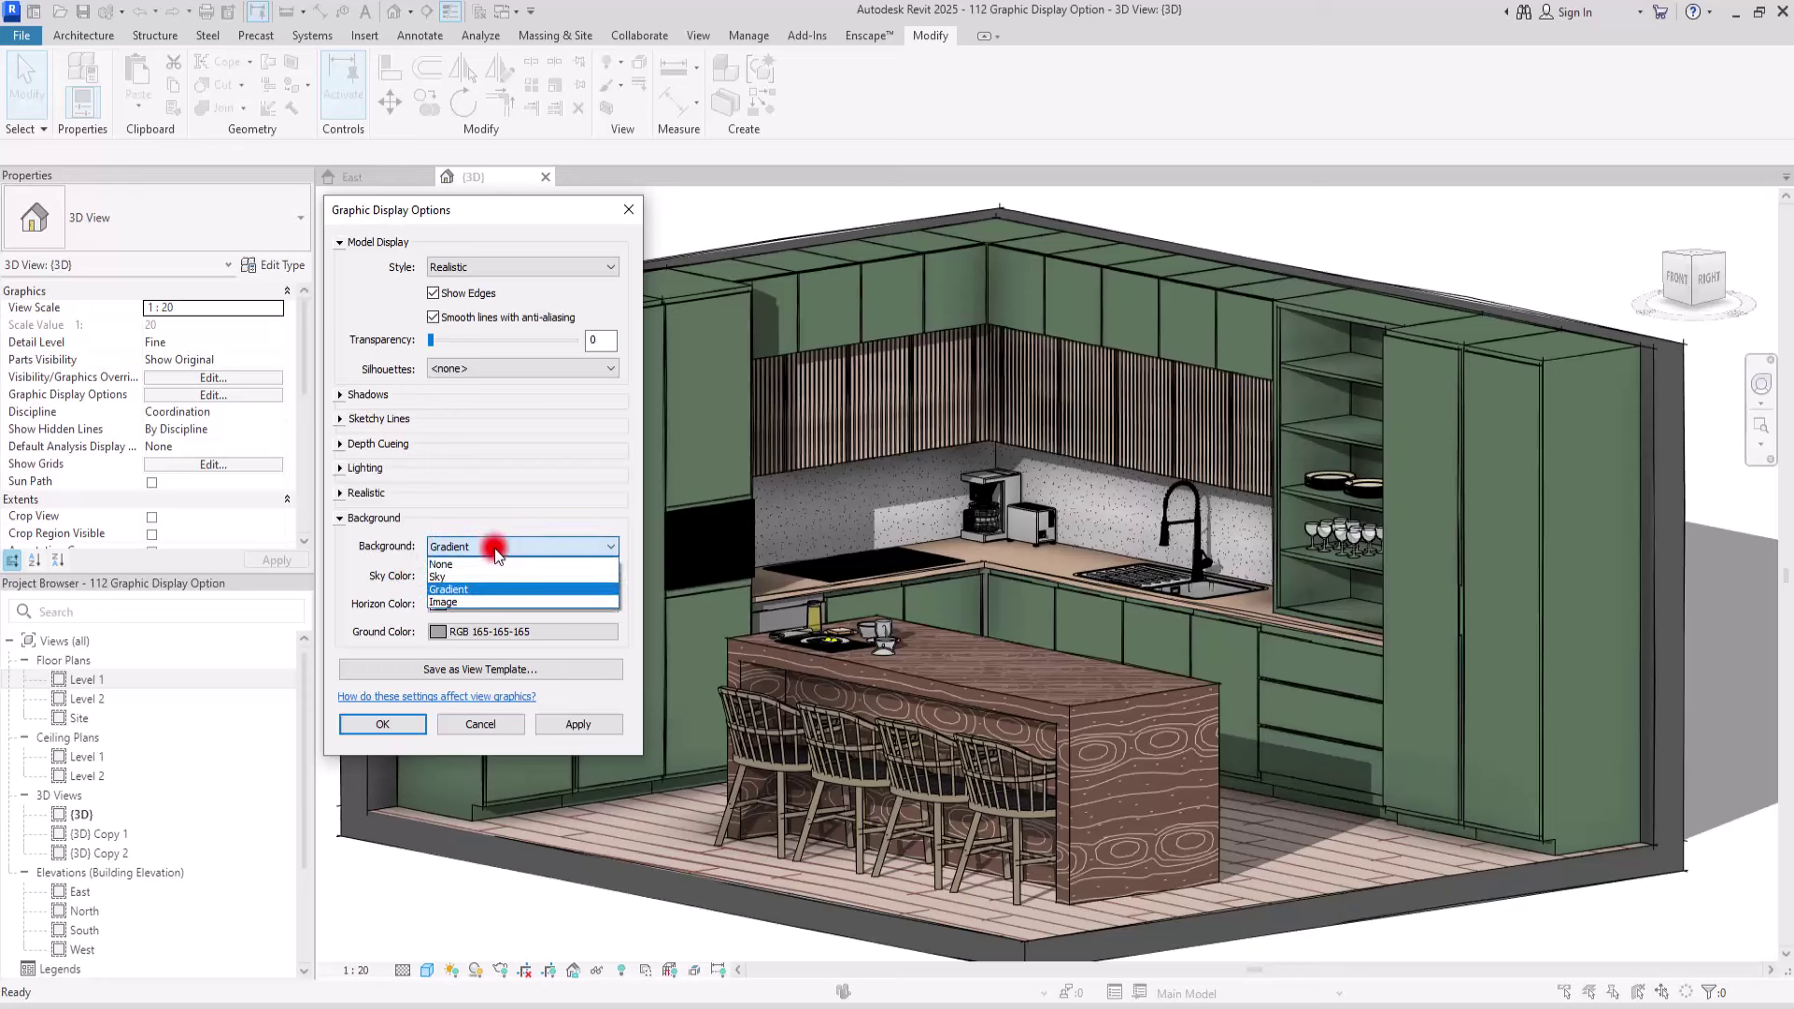
pyautogui.click(463, 600)
pyautogui.click(466, 623)
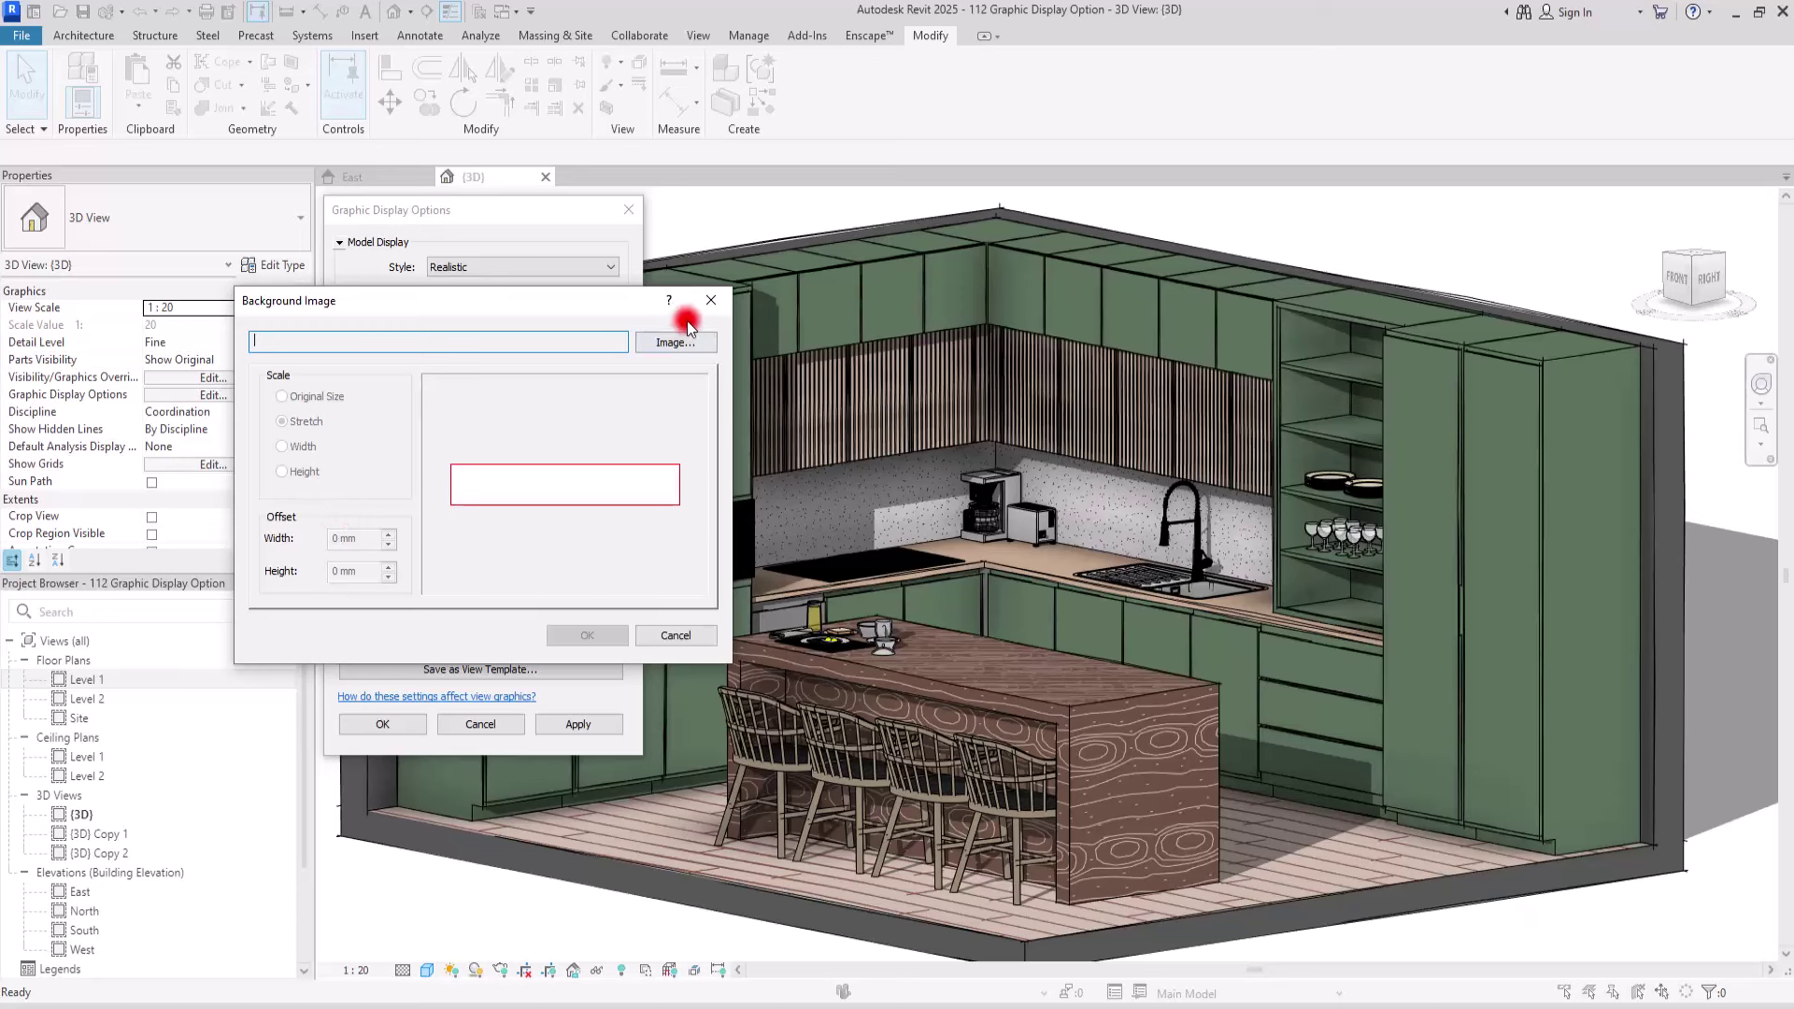
pyautogui.click(708, 300)
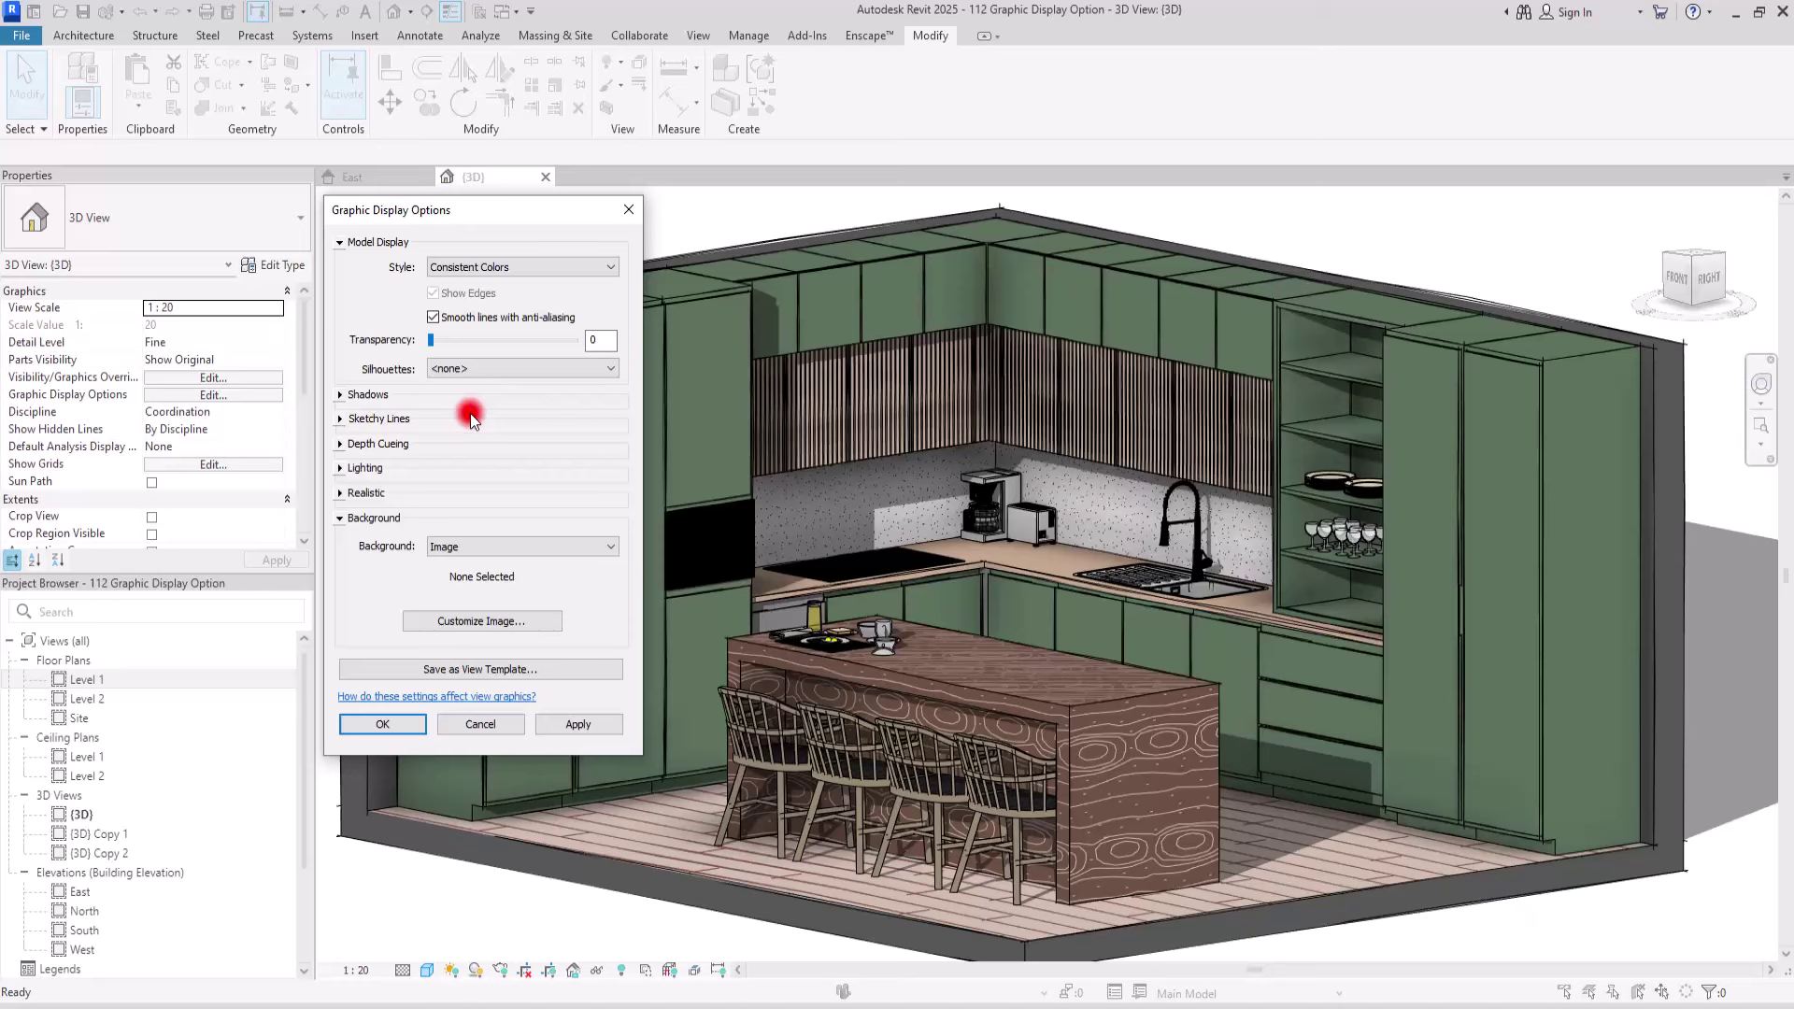
pyautogui.click(367, 394)
pyautogui.click(378, 453)
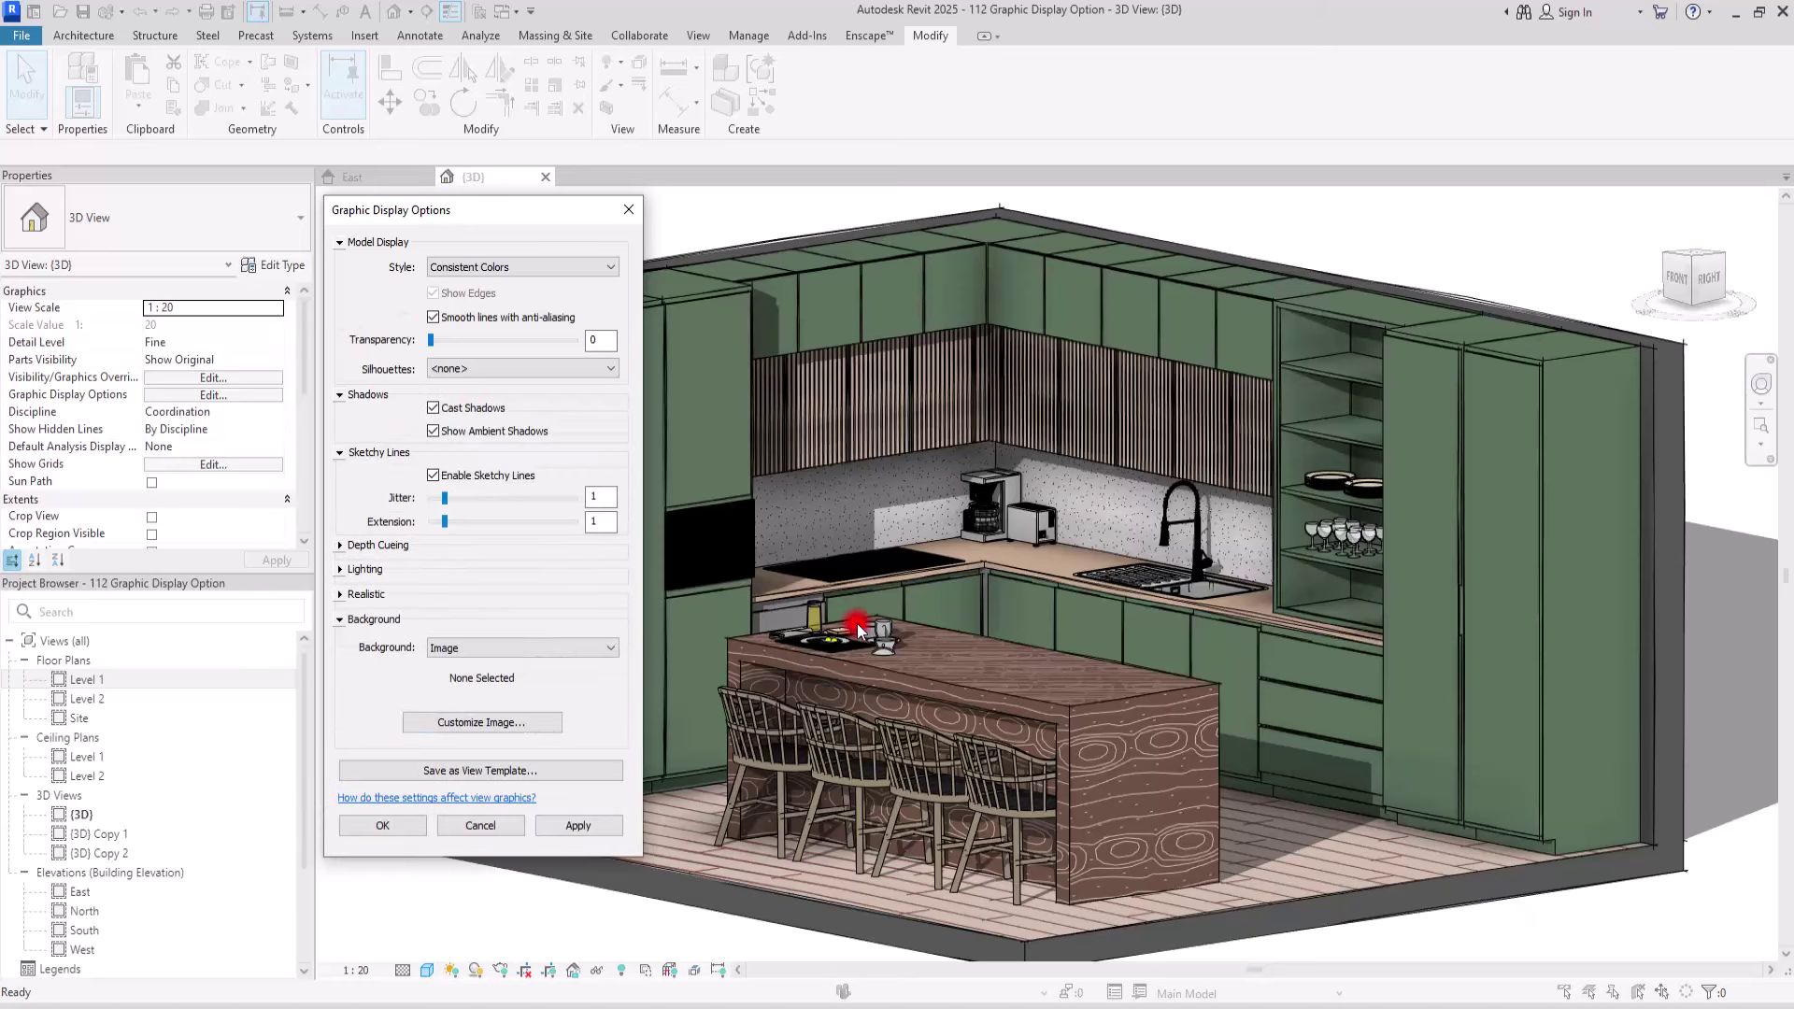